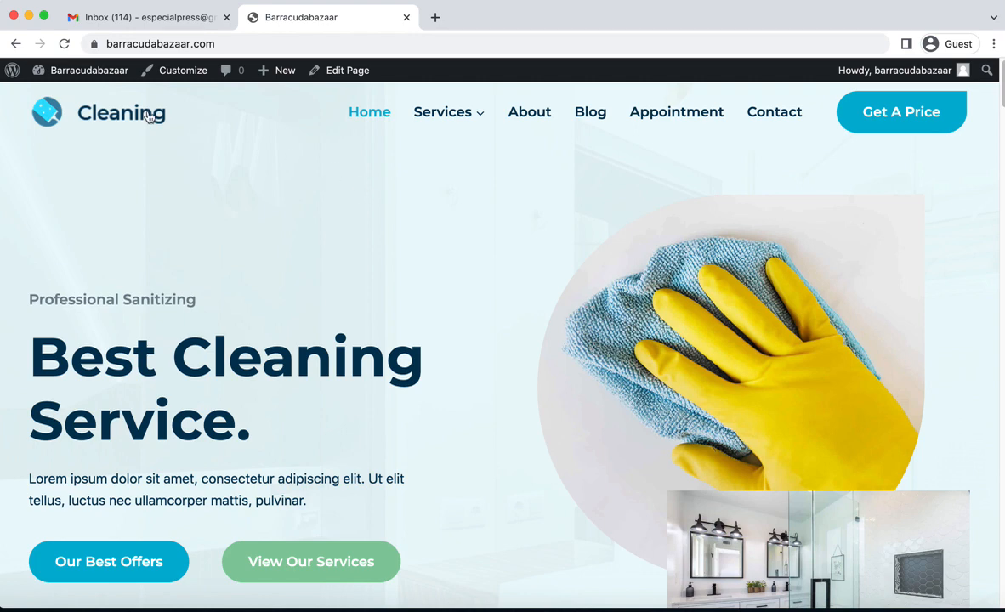
Open the site's WordPress admin dashboard and go to the page for adding new plugins.
{"action": "mouse_move", "coordinate": [83, 69]}
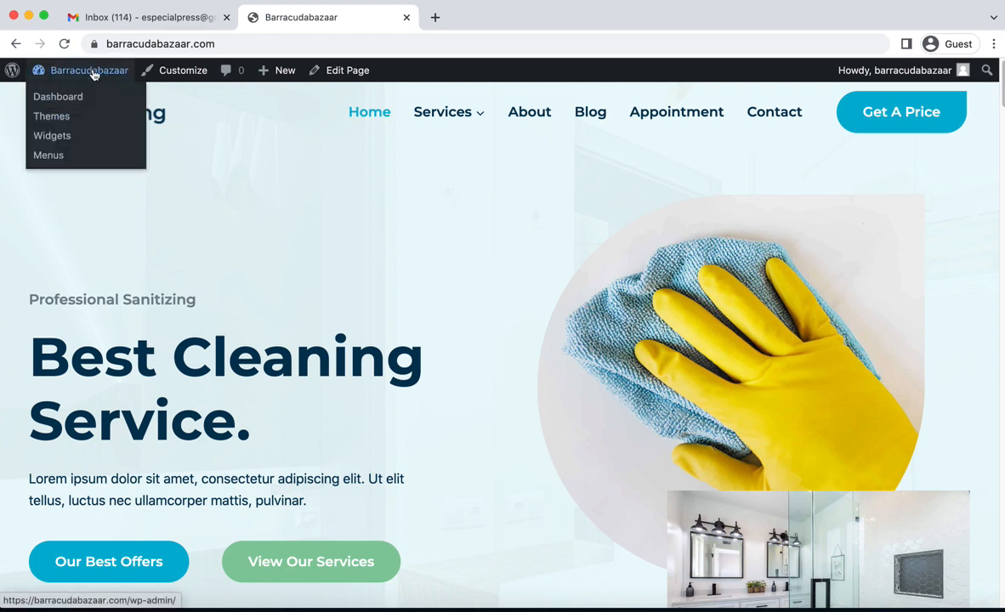
{"action": "left_click", "coordinate": [57, 98]}
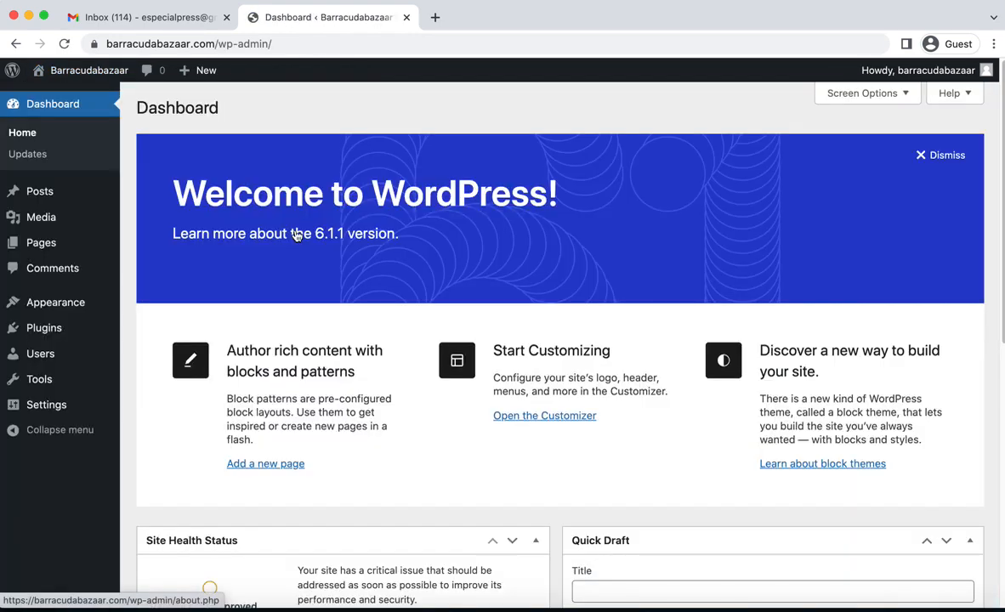
{"action": "mouse_move", "coordinate": [20, 331]}
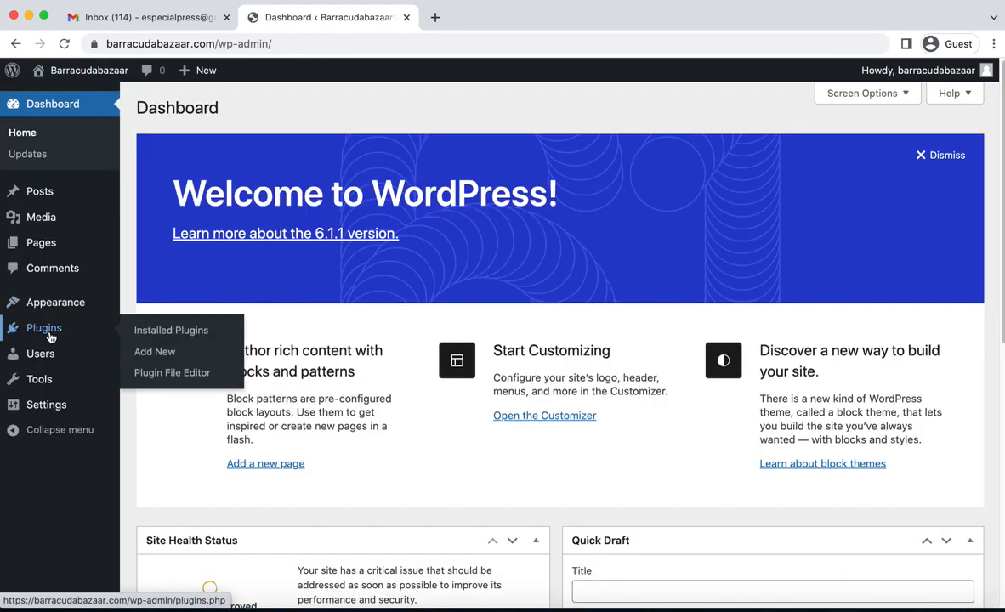
{"action": "left_click", "coordinate": [157, 353]}
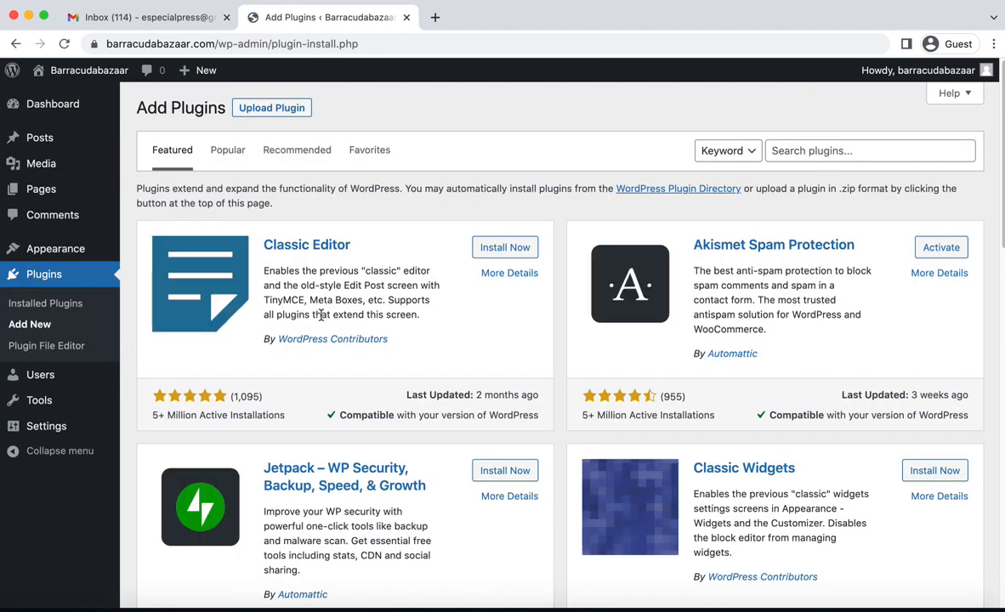
Search the plugin directory for "rankmath", and install and activate the Rank Math SEO plugin.
{"action": "left_click", "coordinate": [840, 155]}
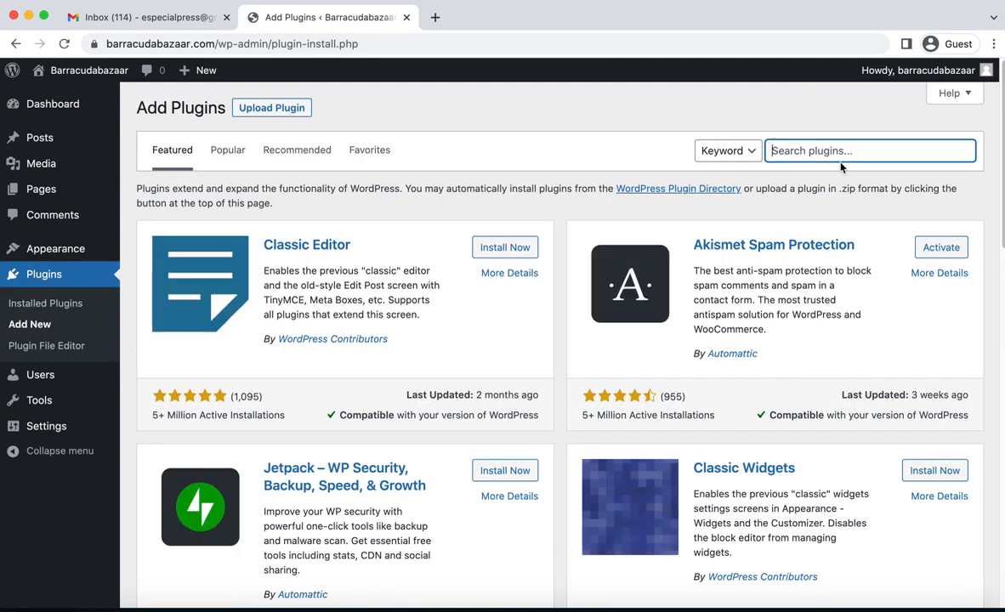
{"action": "type", "text": "rankmath"}
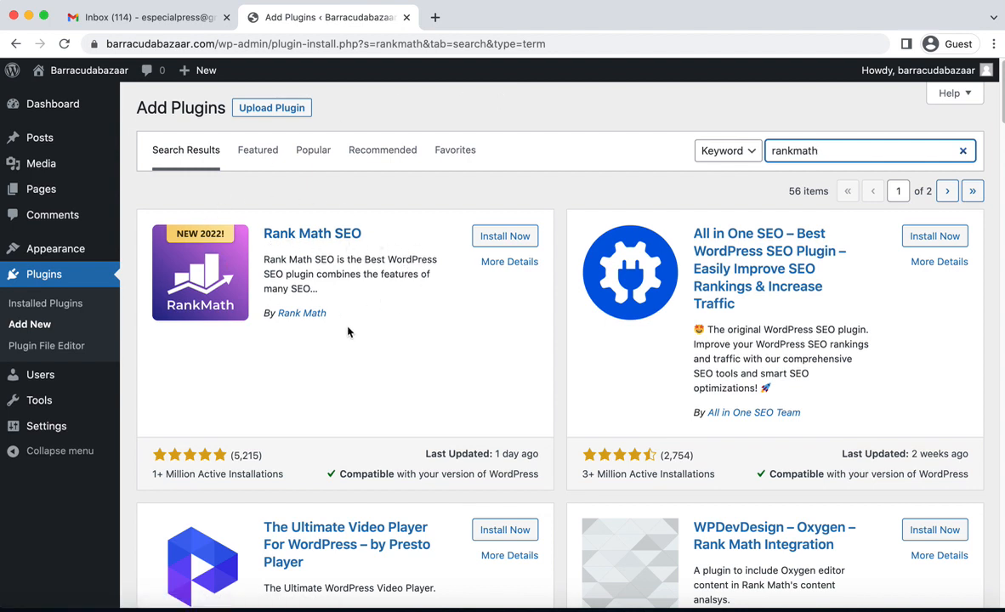
{"action": "left_click", "coordinate": [497, 238]}
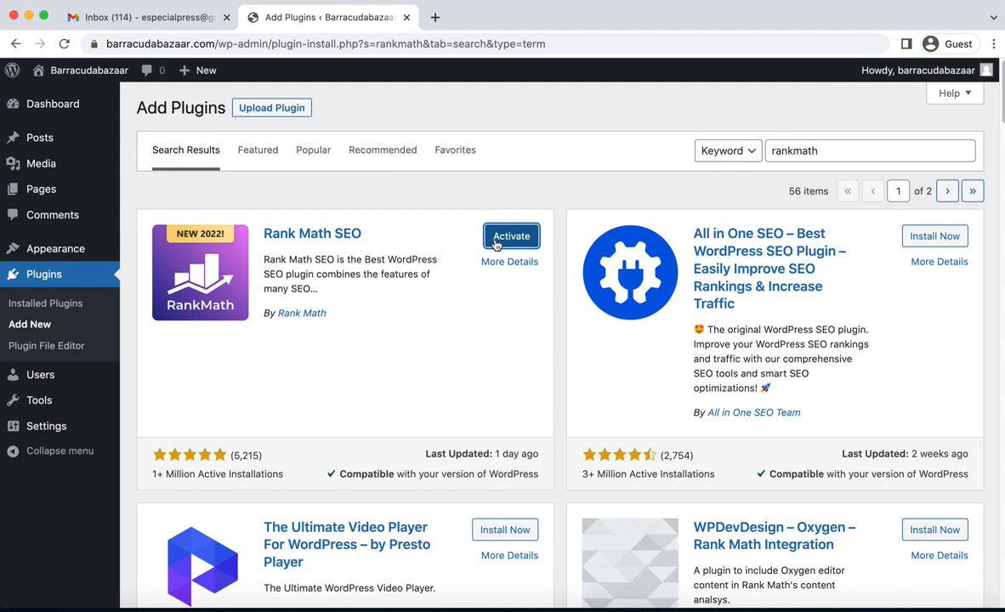
{"action": "left_click", "coordinate": [508, 239]}
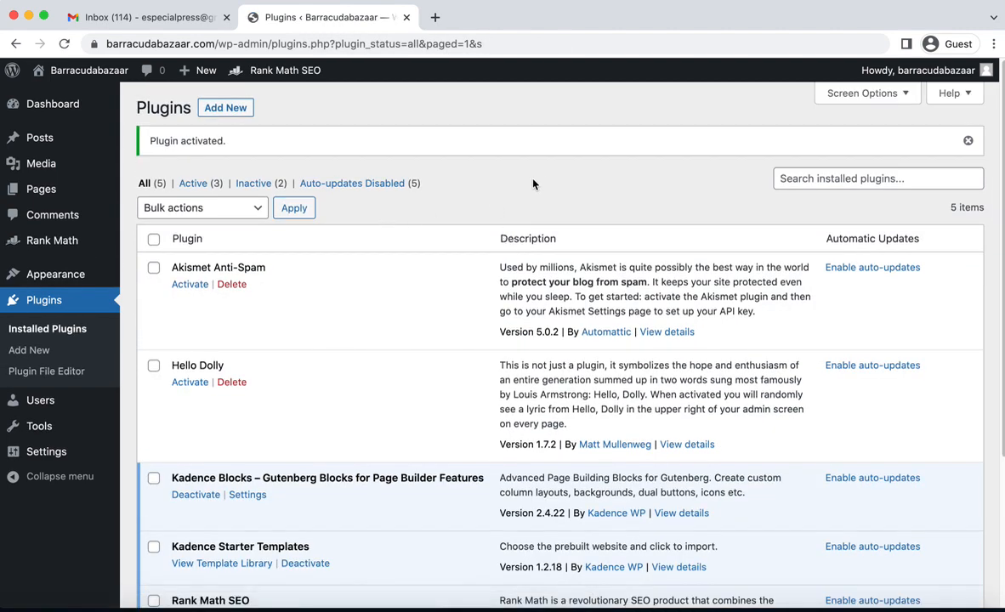
Find Rank Math SEO in the installed plugins list and open the Rank Math dashboard.
{"action": "scroll", "coordinate": [534, 184], "scroll_direction": "down", "scroll_amount": 5}
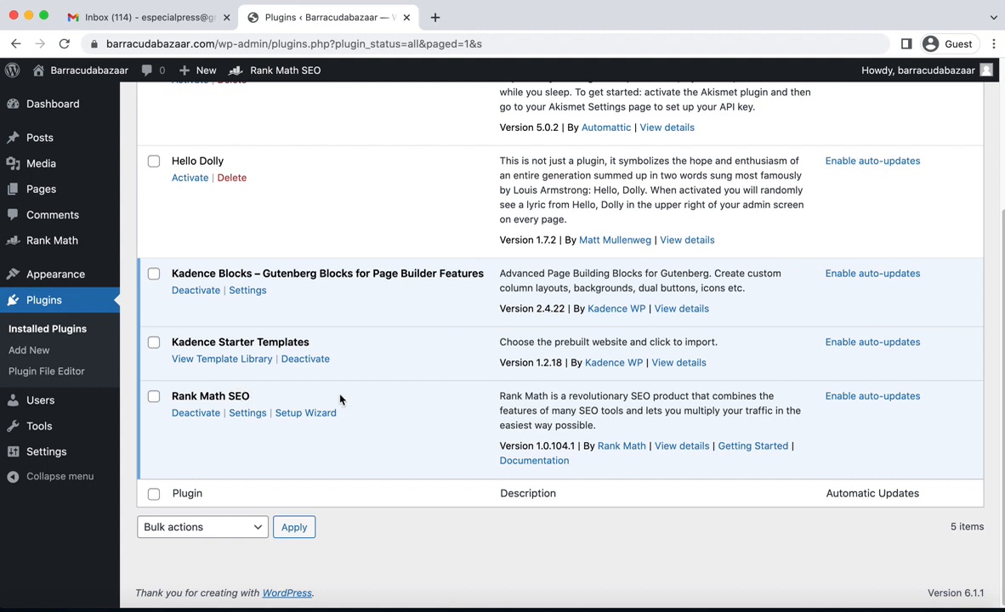
{"action": "scroll", "coordinate": [339, 403], "scroll_direction": "up", "scroll_amount": 3}
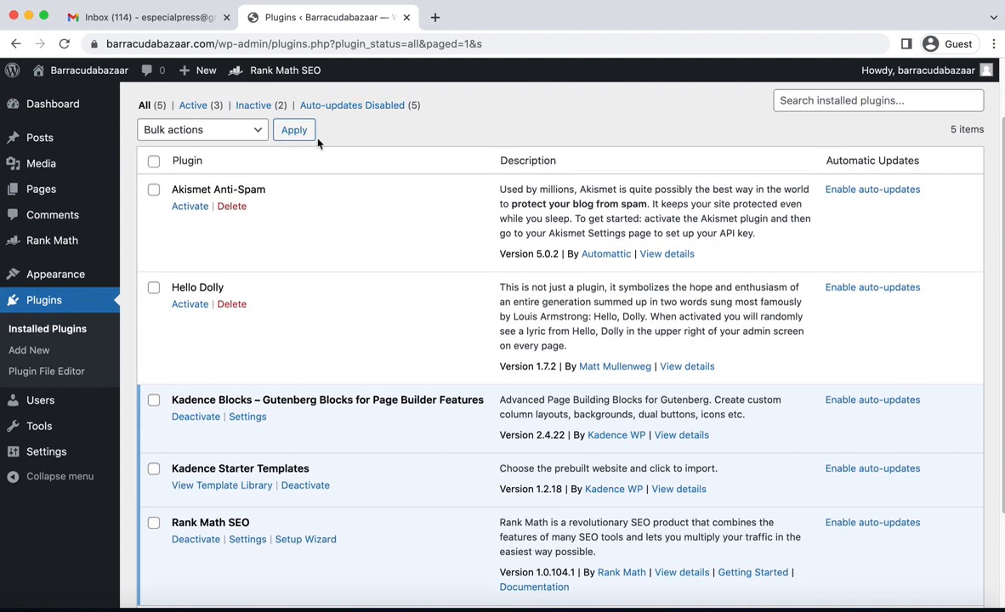
{"action": "mouse_move", "coordinate": [59, 243]}
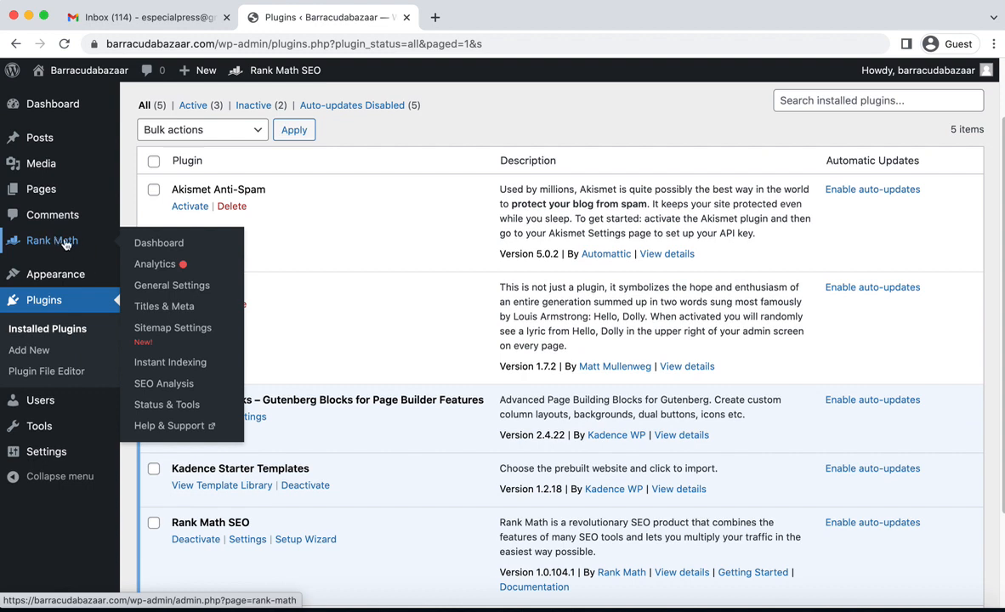
{"action": "left_click", "coordinate": [149, 247]}
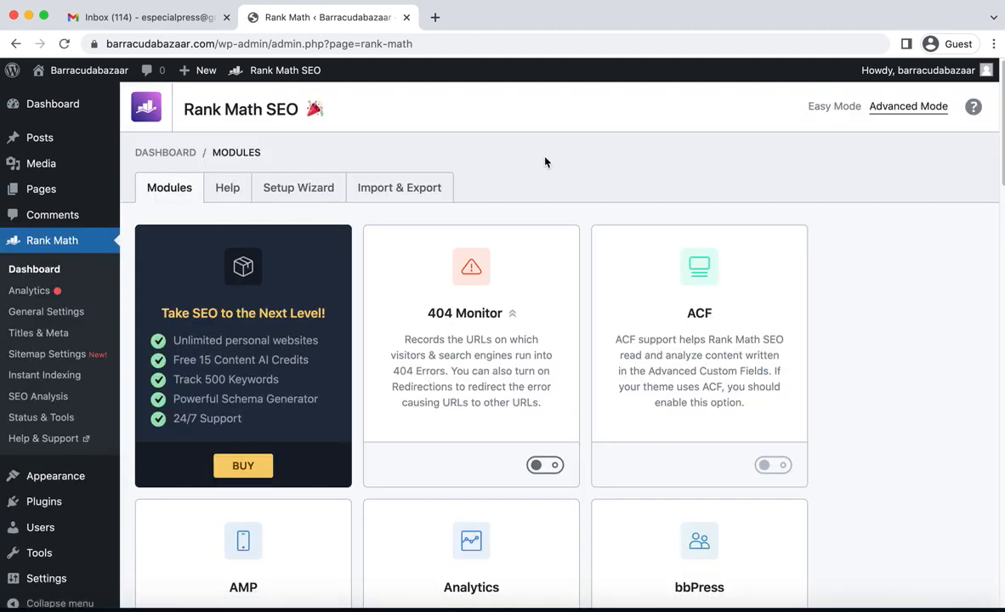
Look over the first Rank Math modules and read the 404 Monitor module's description.
{"action": "scroll", "coordinate": [502, 144], "scroll_direction": "down", "scroll_amount": 1}
{"action": "scroll", "coordinate": [768, 250], "scroll_direction": "down", "scroll_amount": 1}
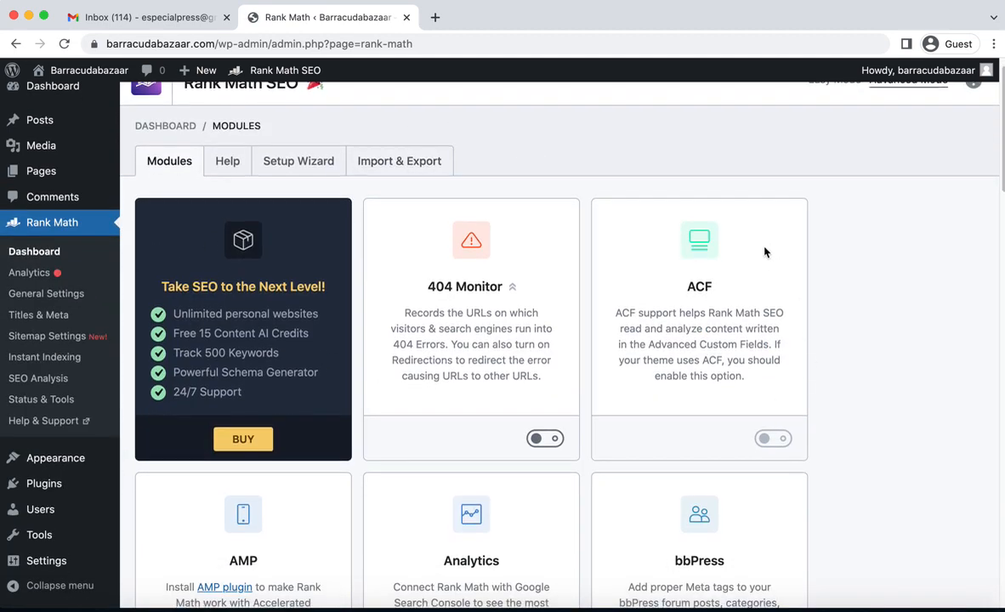
{"action": "scroll", "coordinate": [764, 252], "scroll_direction": "down", "scroll_amount": 5}
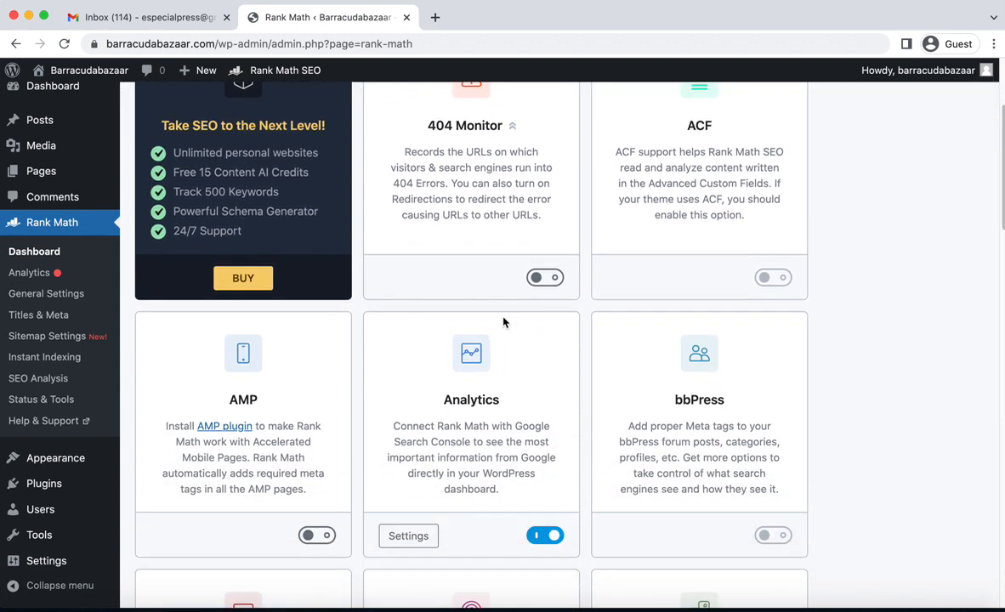
{"action": "scroll", "coordinate": [623, 282], "scroll_direction": "up", "scroll_amount": 4}
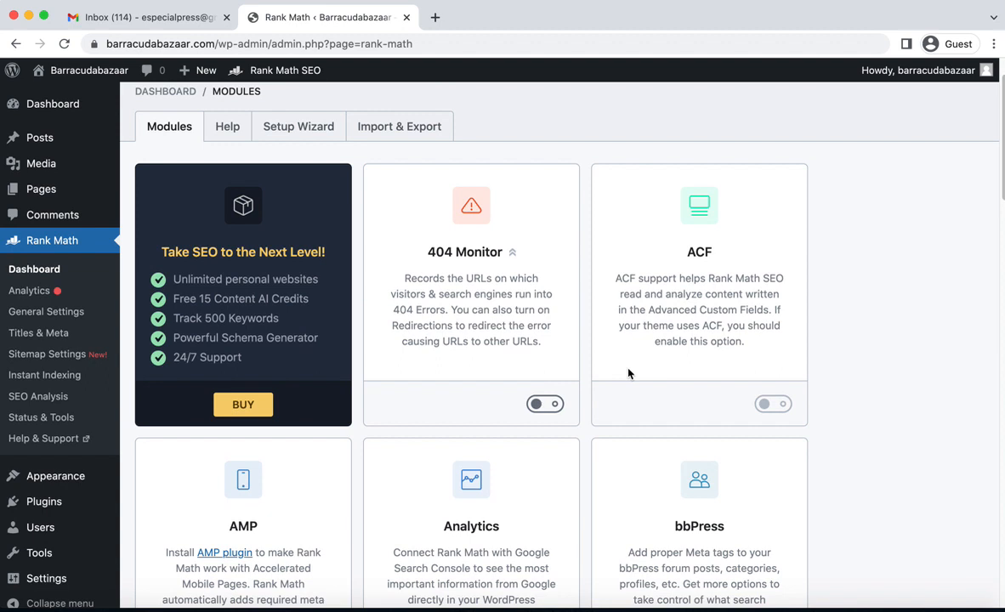
{"action": "scroll", "coordinate": [525, 191], "scroll_direction": "down", "scroll_amount": 1}
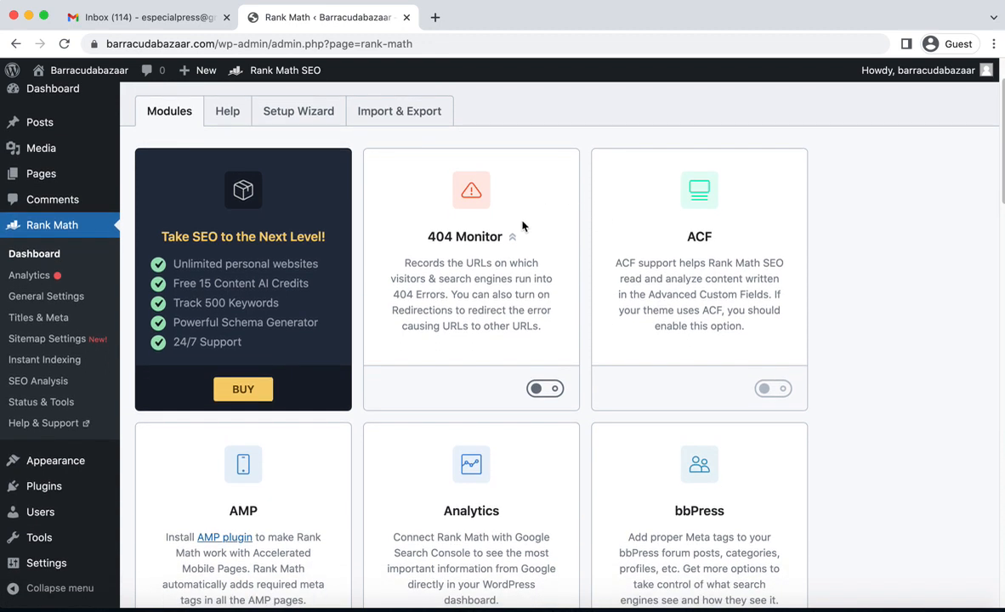
{"action": "scroll", "coordinate": [678, 381], "scroll_direction": "down", "scroll_amount": 1}
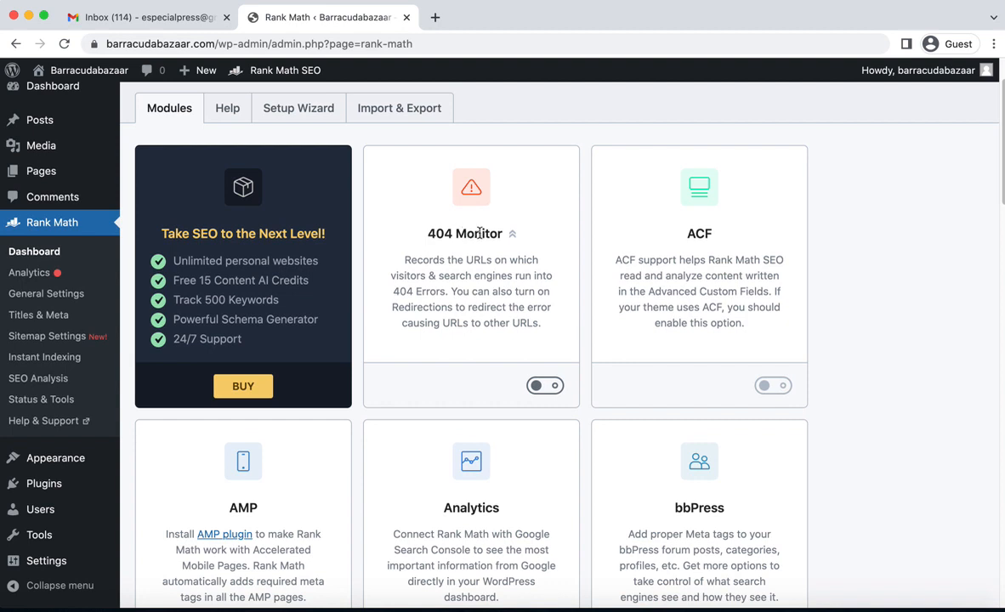
{"action": "scroll", "coordinate": [557, 242], "scroll_direction": "down", "scroll_amount": 1}
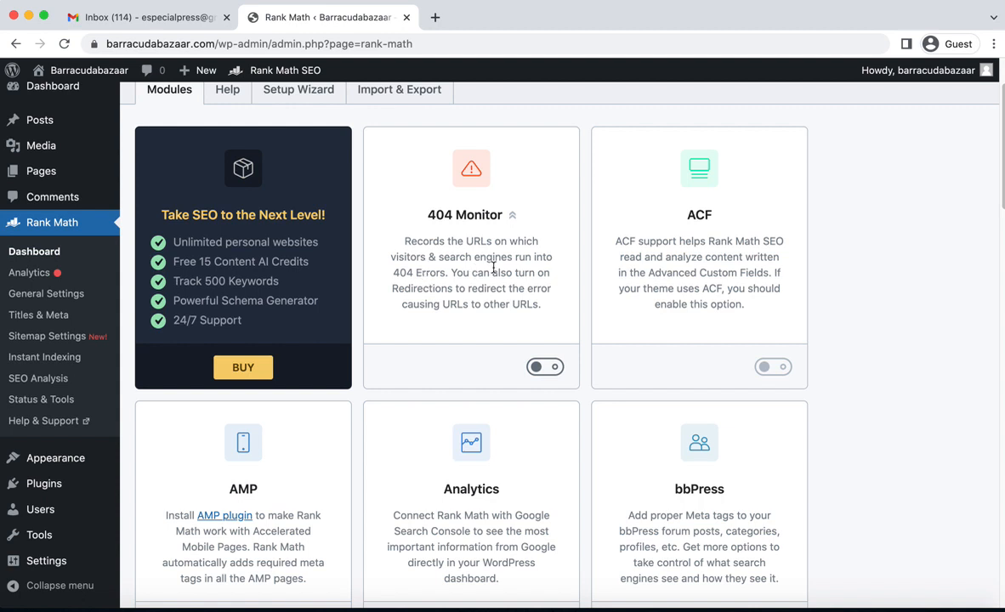
{"action": "left_click_drag", "start_coordinate": [395, 276], "coordinate": [427, 272]}
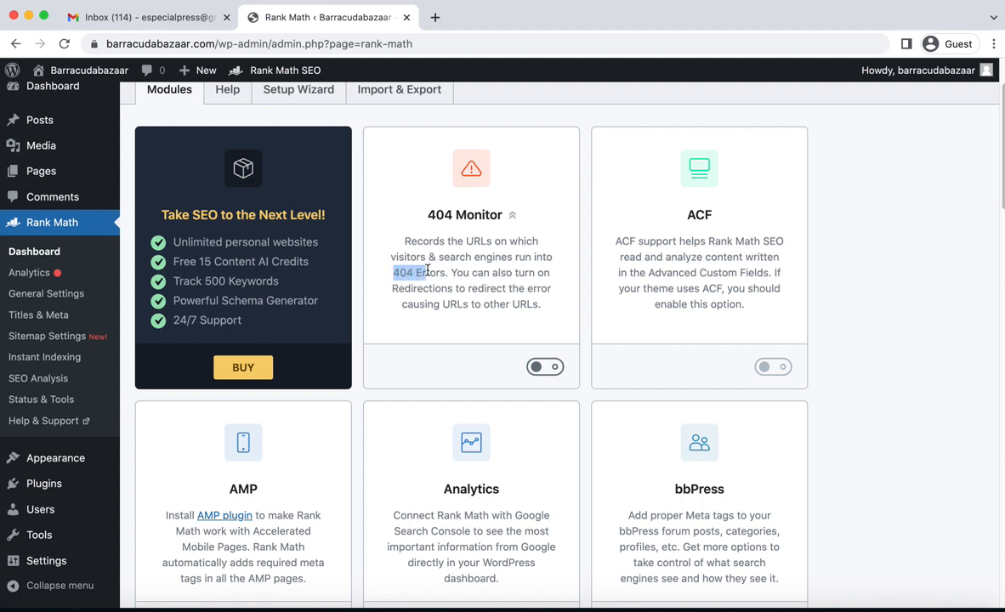
{"action": "left_click", "coordinate": [497, 290]}
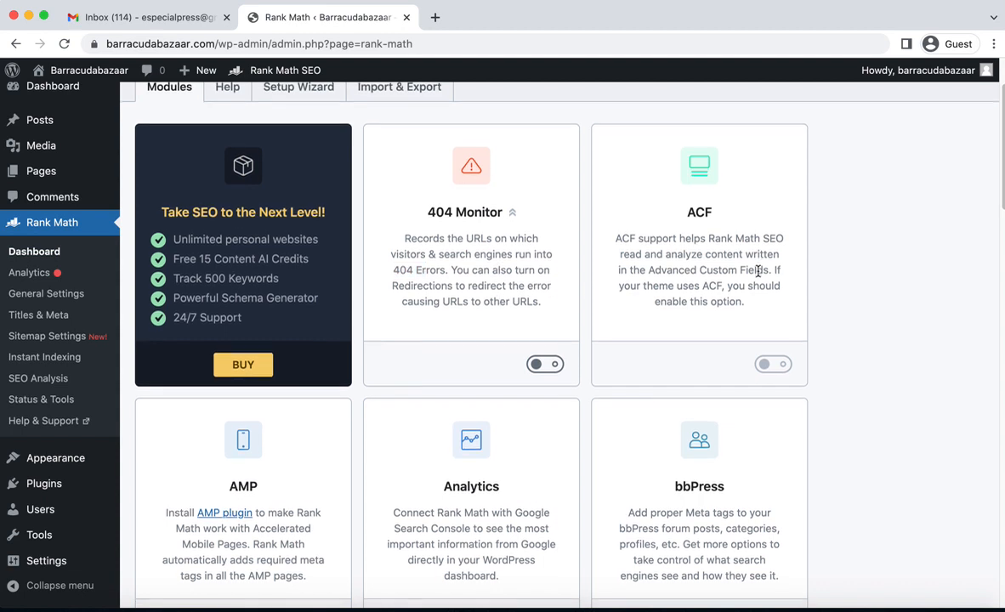
Read the ACF module's description and browse through the remaining Rank Math modules.
{"action": "scroll", "coordinate": [758, 272], "scroll_direction": "down", "scroll_amount": 1}
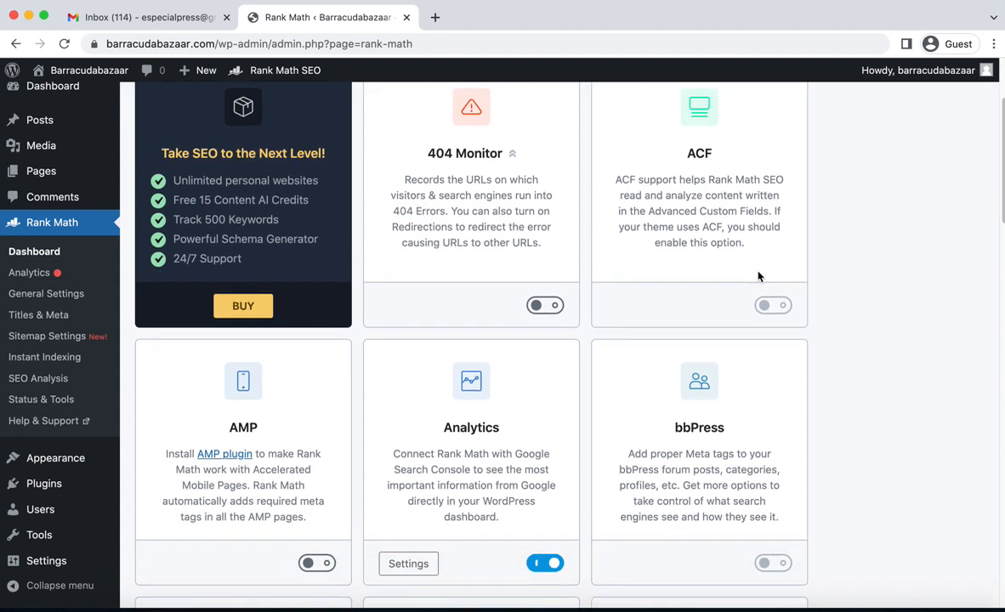
{"action": "scroll", "coordinate": [758, 276], "scroll_direction": "down", "scroll_amount": 1}
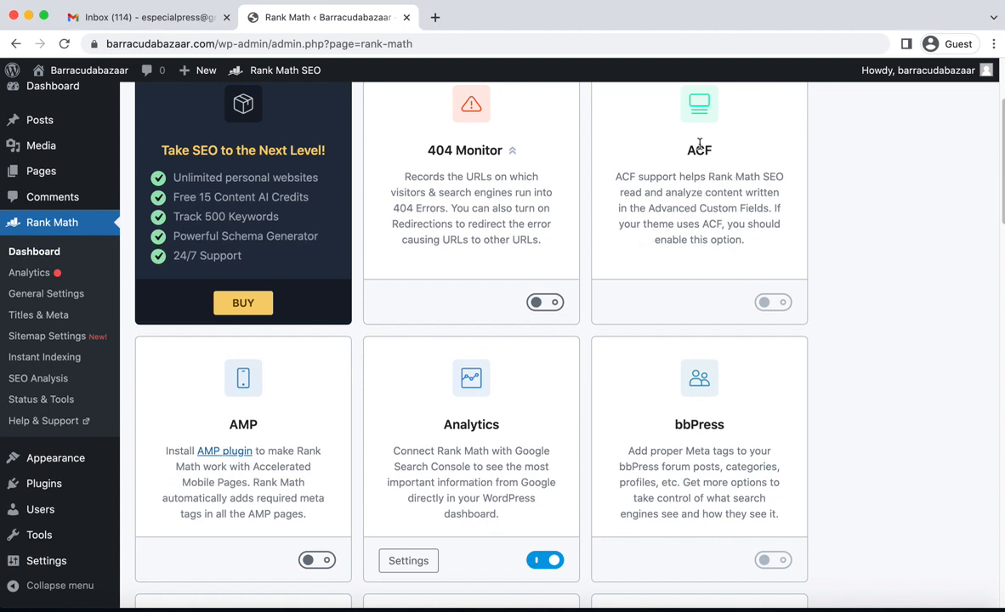
{"action": "left_click_drag", "start_coordinate": [667, 207], "coordinate": [747, 206]}
{"action": "left_click", "coordinate": [661, 225]}
{"action": "scroll", "coordinate": [595, 238], "scroll_direction": "down", "scroll_amount": 3}
{"action": "scroll", "coordinate": [538, 310], "scroll_direction": "down", "scroll_amount": 20}
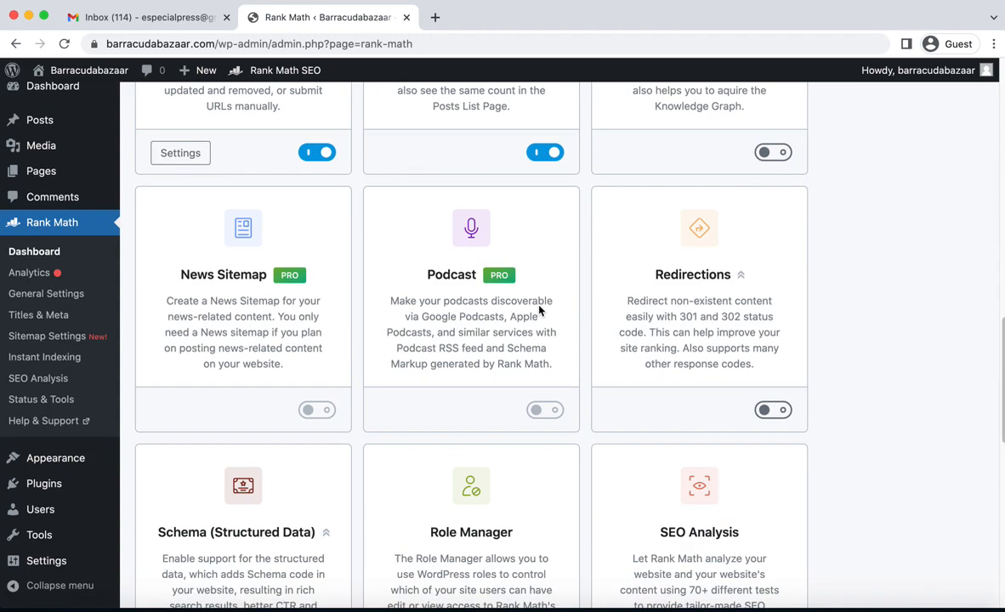
{"action": "scroll", "coordinate": [539, 311], "scroll_direction": "down", "scroll_amount": 10}
{"action": "scroll", "coordinate": [539, 311], "scroll_direction": "up", "scroll_amount": 14}
{"action": "scroll", "coordinate": [538, 310], "scroll_direction": "up", "scroll_amount": 10}
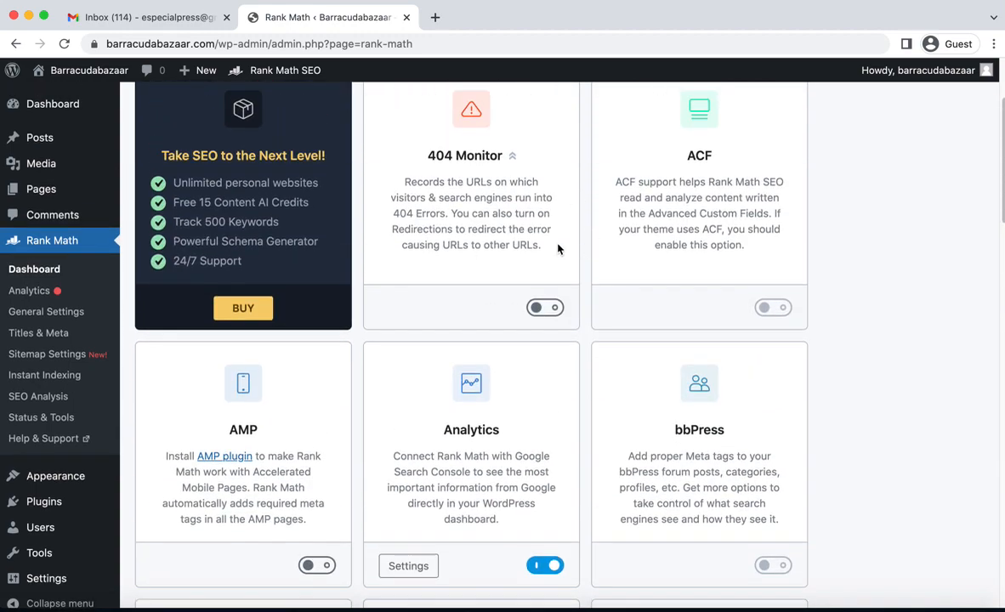
{"action": "scroll", "coordinate": [558, 248], "scroll_direction": "up", "scroll_amount": 3}
{"action": "scroll", "coordinate": [557, 248], "scroll_direction": "down", "scroll_amount": 2}
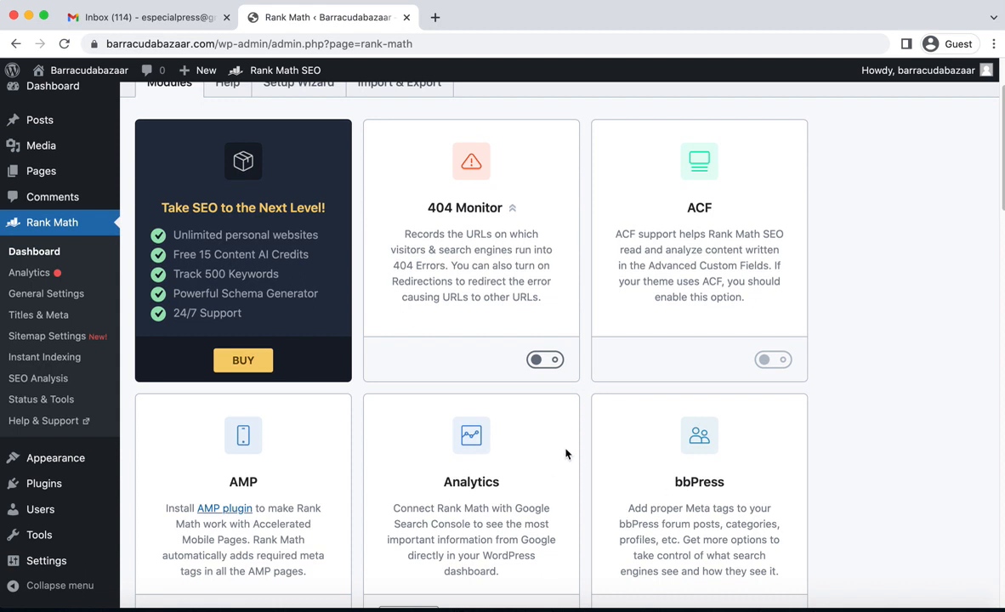
{"action": "scroll", "coordinate": [566, 455], "scroll_direction": "up", "scroll_amount": 3}
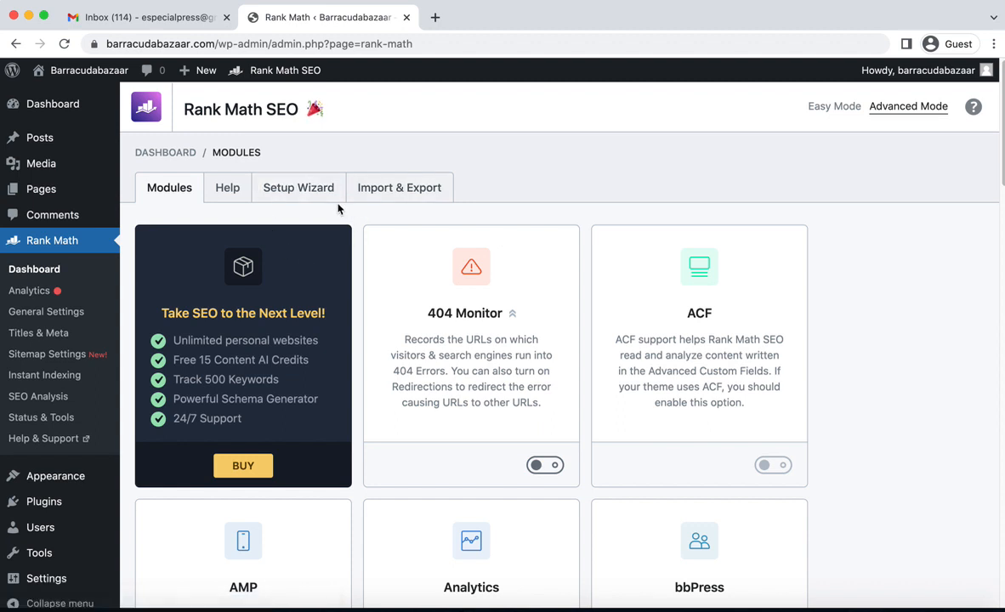
Open the Rank Math setup wizard and start it in Advanced mode.
{"action": "left_click", "coordinate": [294, 186]}
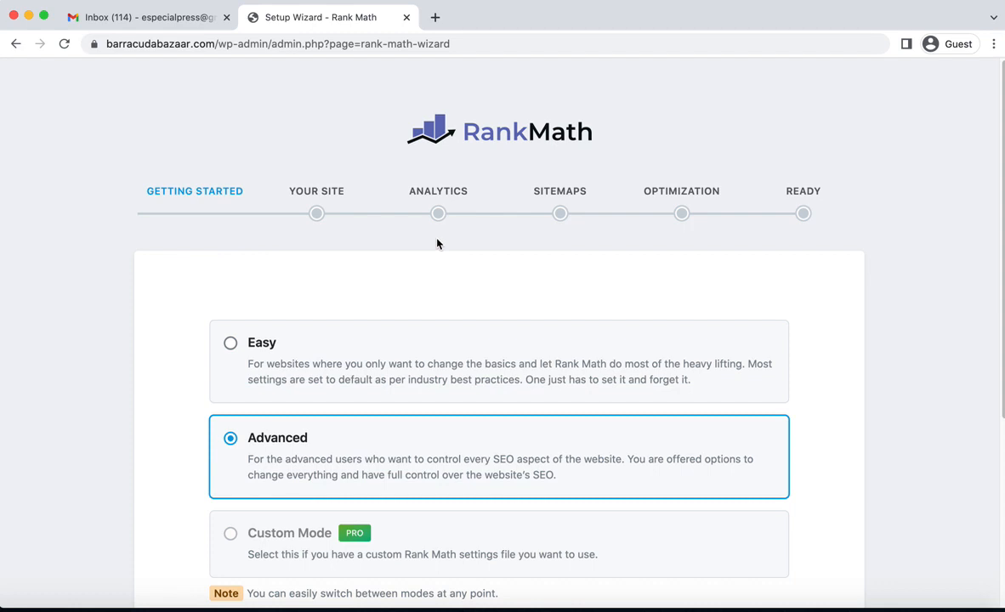
{"action": "scroll", "coordinate": [664, 290], "scroll_direction": "down", "scroll_amount": 4}
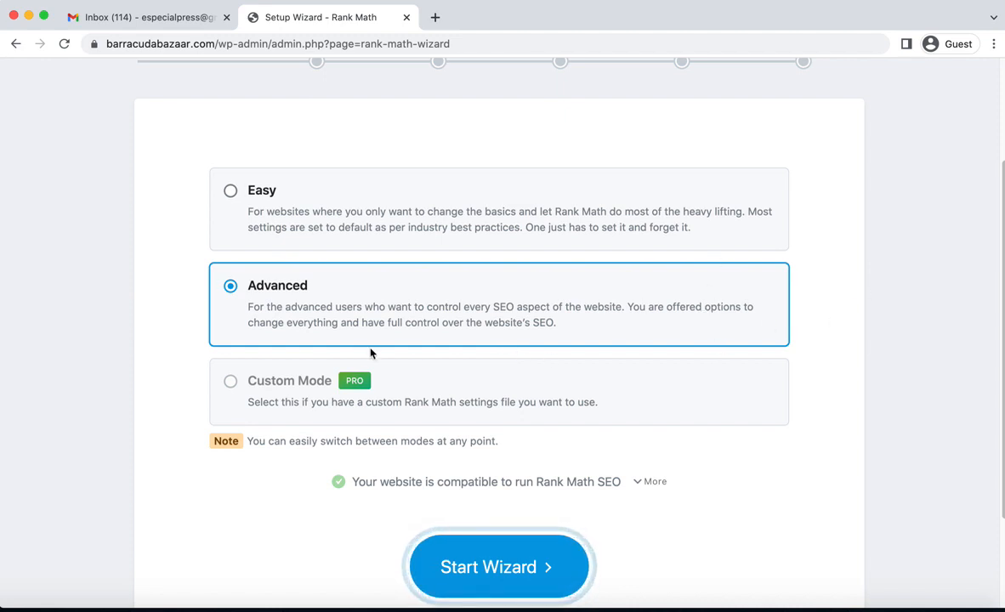
{"action": "left_click", "coordinate": [464, 573]}
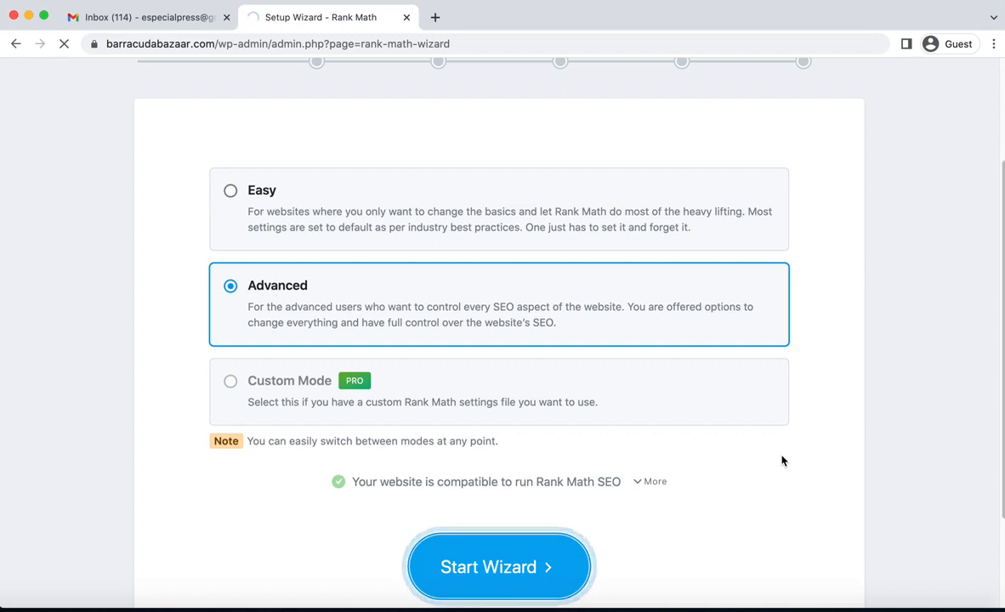
Set the website type to Community Blog/News Site in the Your Site stage of the setup wizard.
{"action": "scroll", "coordinate": [697, 307], "scroll_direction": "down", "scroll_amount": 3}
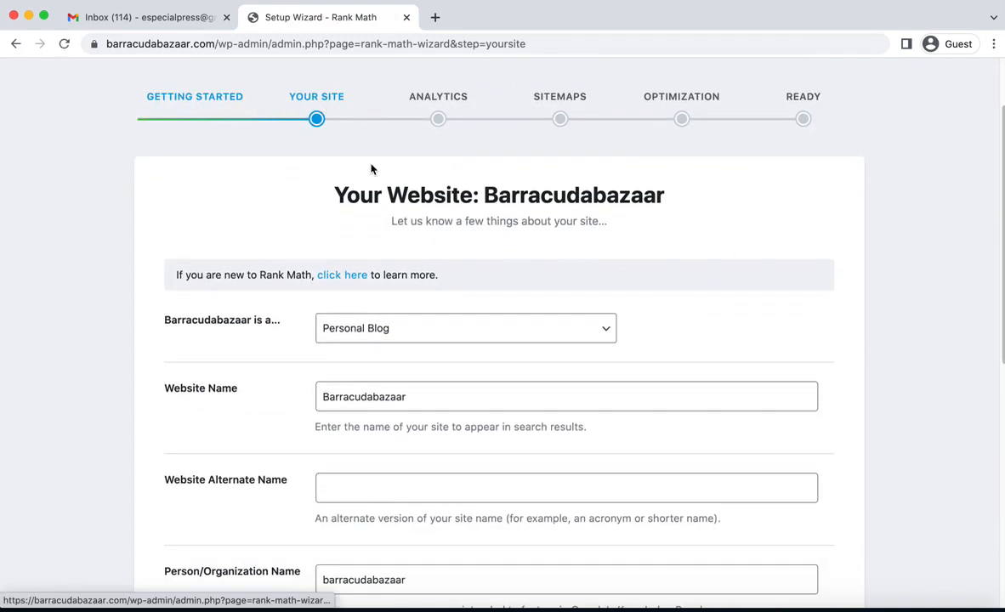
{"action": "left_click_drag", "start_coordinate": [307, 189], "coordinate": [659, 194]}
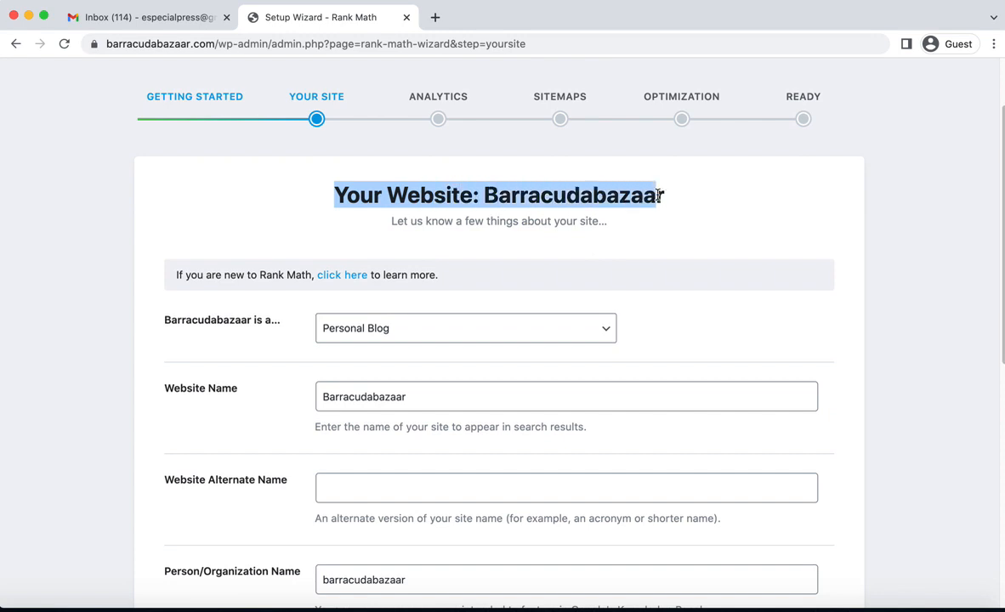
{"action": "left_click", "coordinate": [823, 225]}
{"action": "scroll", "coordinate": [823, 224], "scroll_direction": "down", "scroll_amount": 3}
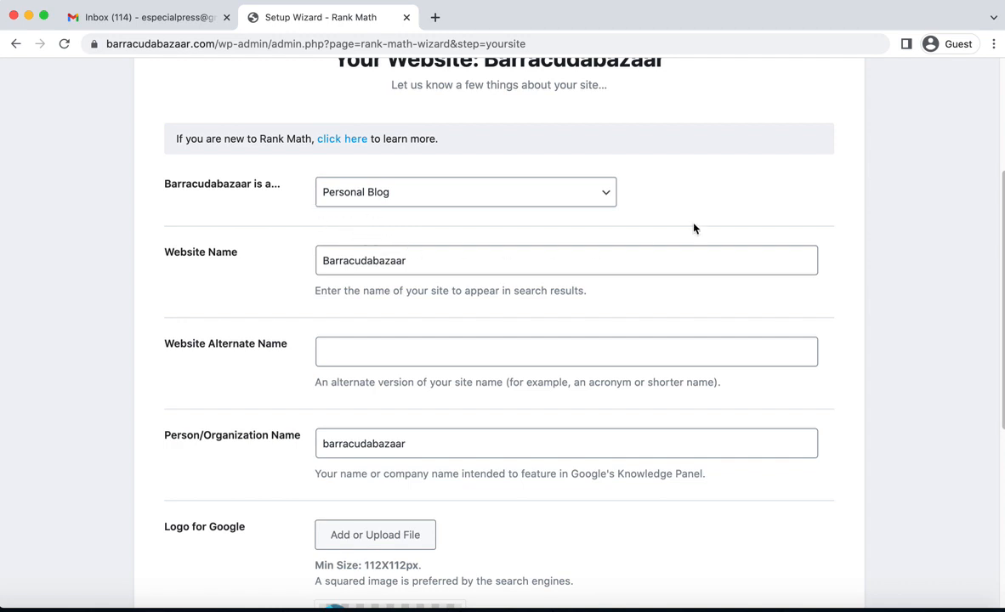
{"action": "left_click", "coordinate": [429, 199]}
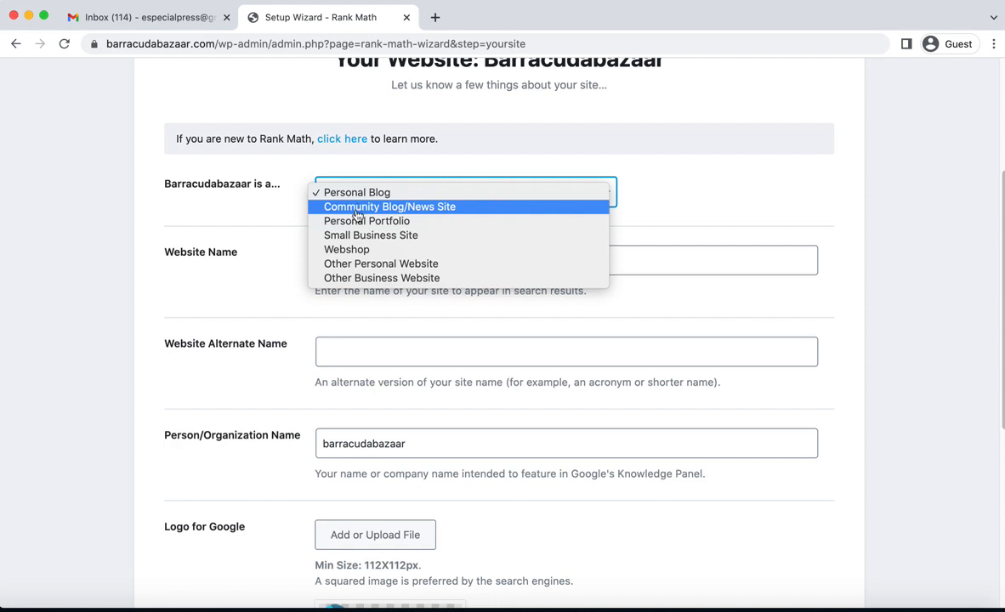
{"action": "left_click", "coordinate": [418, 211]}
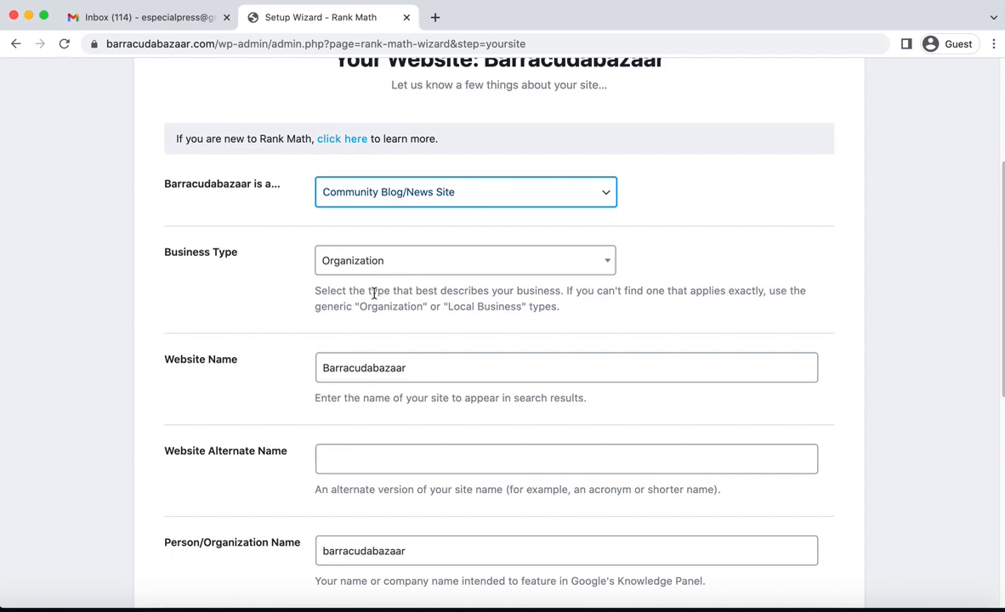
{"action": "scroll", "coordinate": [375, 292], "scroll_direction": "down", "scroll_amount": 3}
{"action": "scroll", "coordinate": [400, 281], "scroll_direction": "up", "scroll_amount": 5}
{"action": "scroll", "coordinate": [473, 292], "scroll_direction": "down", "scroll_amount": 1}
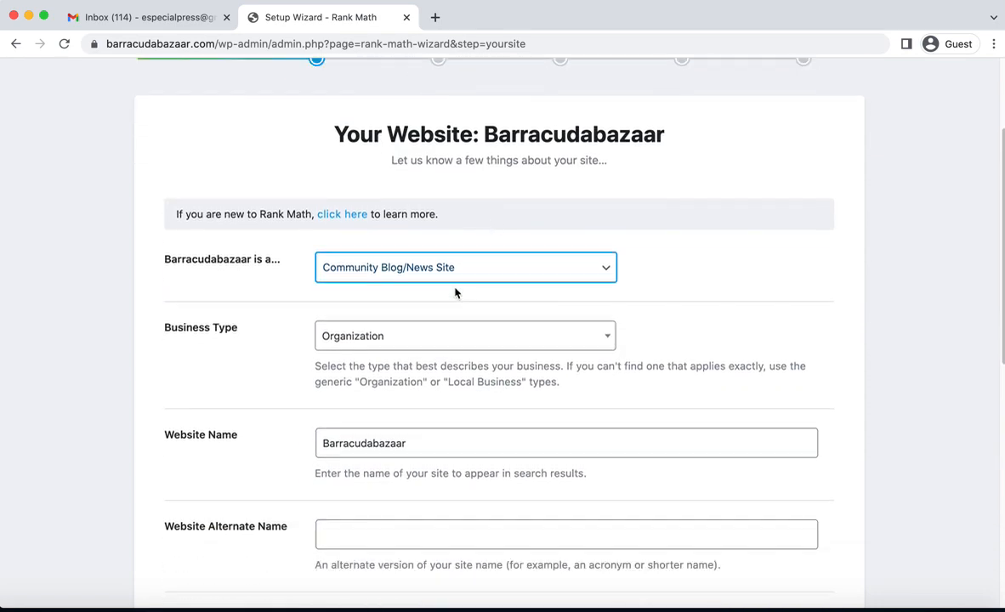
Change the website type to Personal Blog in the Your Site stage.
{"action": "scroll", "coordinate": [473, 292], "scroll_direction": "down", "scroll_amount": 1}
{"action": "left_click", "coordinate": [404, 232]}
{"action": "left_click", "coordinate": [664, 264]}
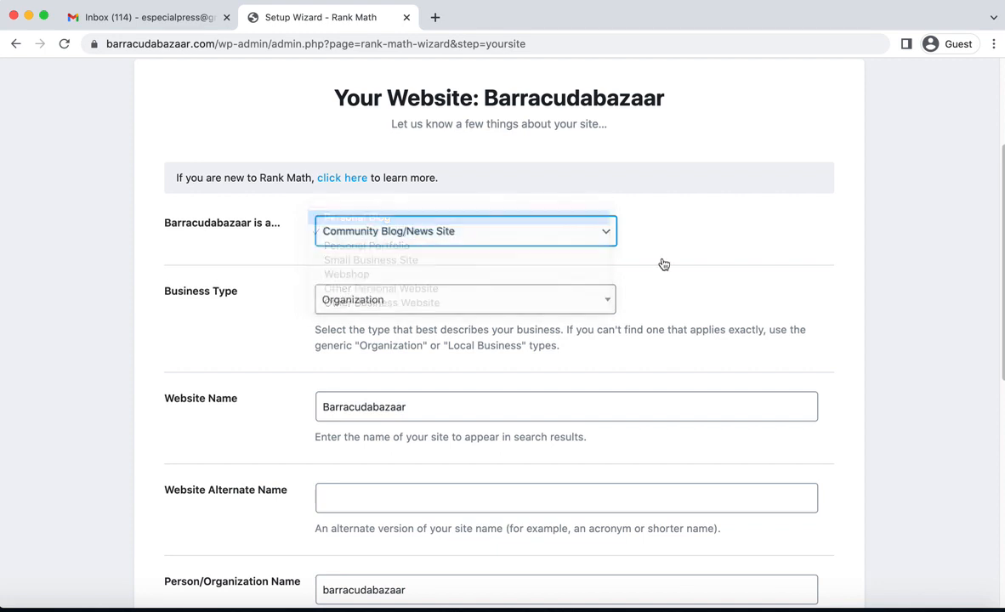
Review the website name, alternate name, person/organization name, Google logo and default social share image fields.
{"action": "scroll", "coordinate": [740, 255], "scroll_direction": "down", "scroll_amount": 1}
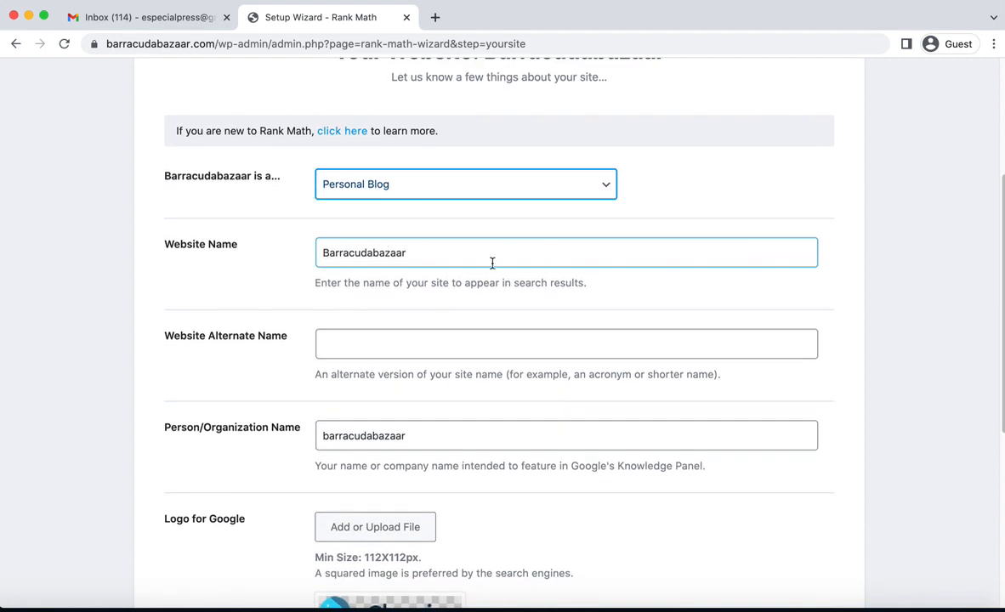
{"action": "scroll", "coordinate": [536, 242], "scroll_direction": "down", "scroll_amount": 2}
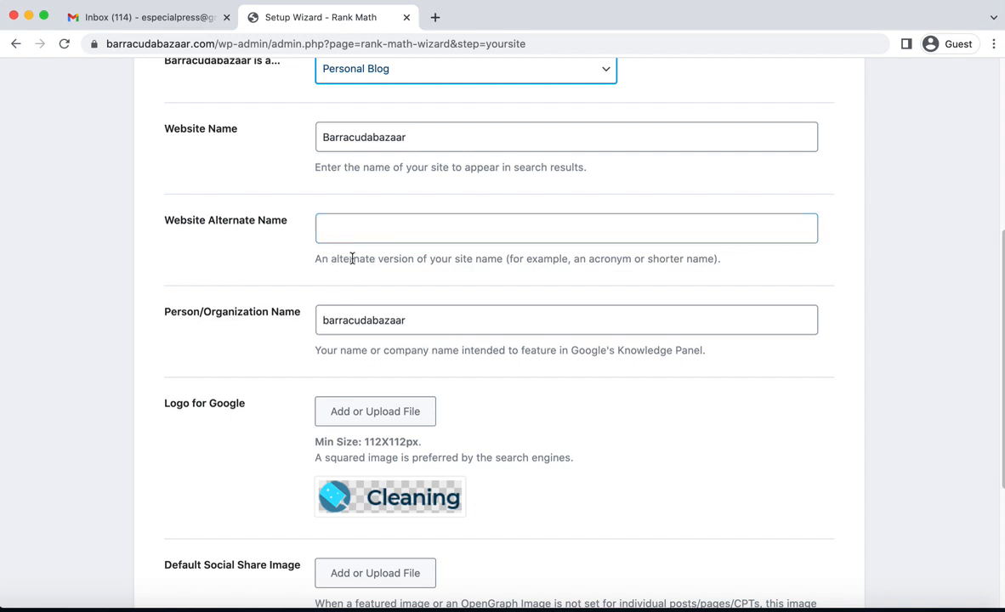
{"action": "left_click", "coordinate": [387, 256]}
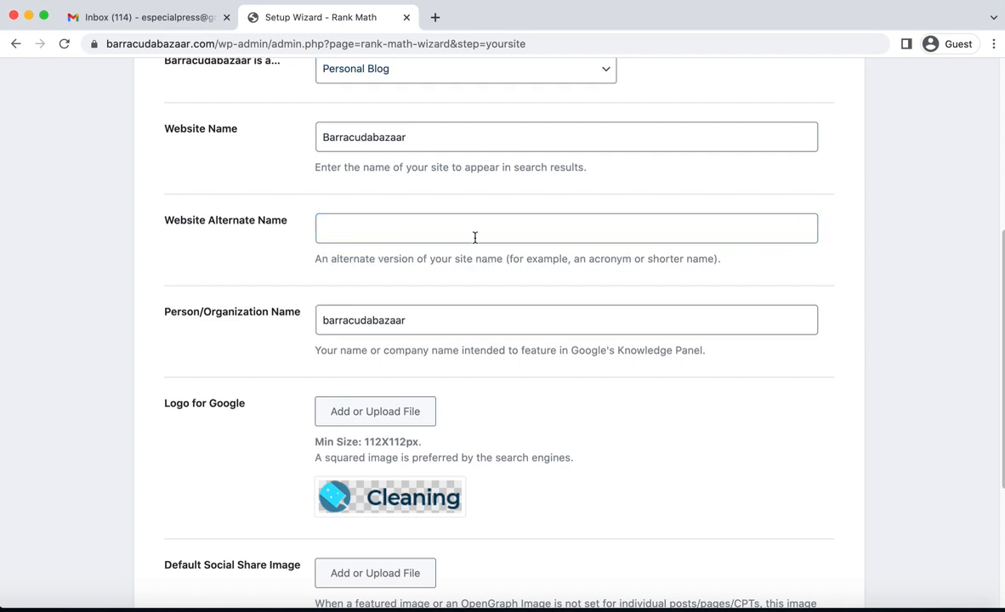
{"action": "scroll", "coordinate": [273, 234], "scroll_direction": "down", "scroll_amount": 3}
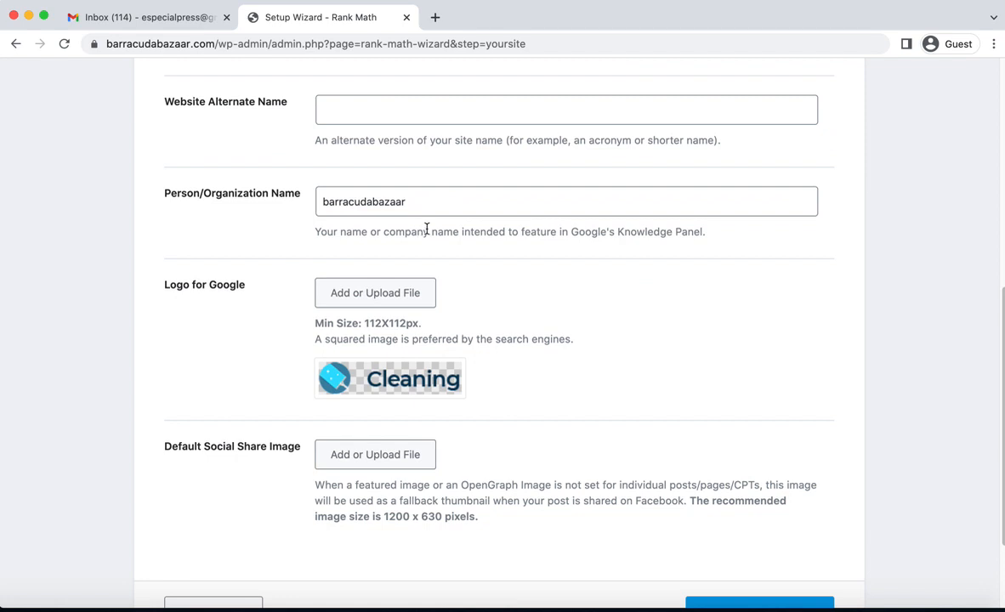
{"action": "triple_click", "coordinate": [347, 204]}
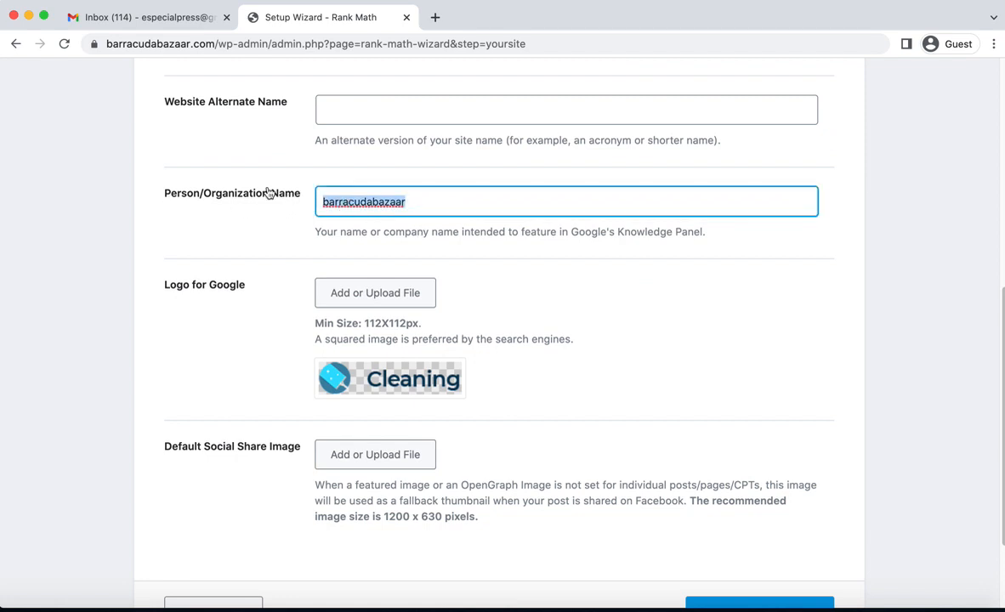
{"action": "left_click", "coordinate": [738, 258]}
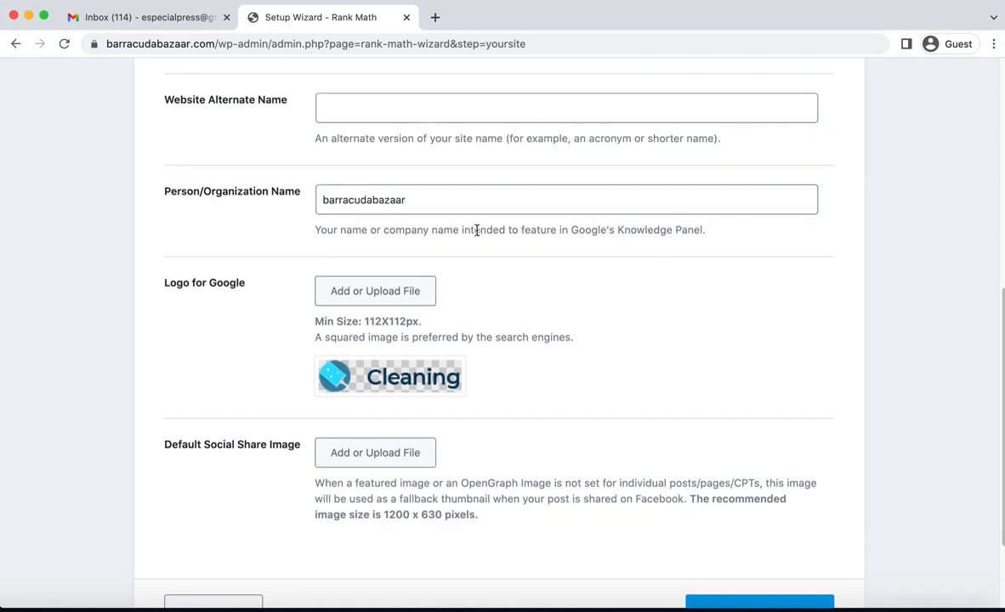
{"action": "scroll", "coordinate": [411, 231], "scroll_direction": "down", "scroll_amount": 3}
{"action": "scroll", "coordinate": [507, 183], "scroll_direction": "down", "scroll_amount": 1}
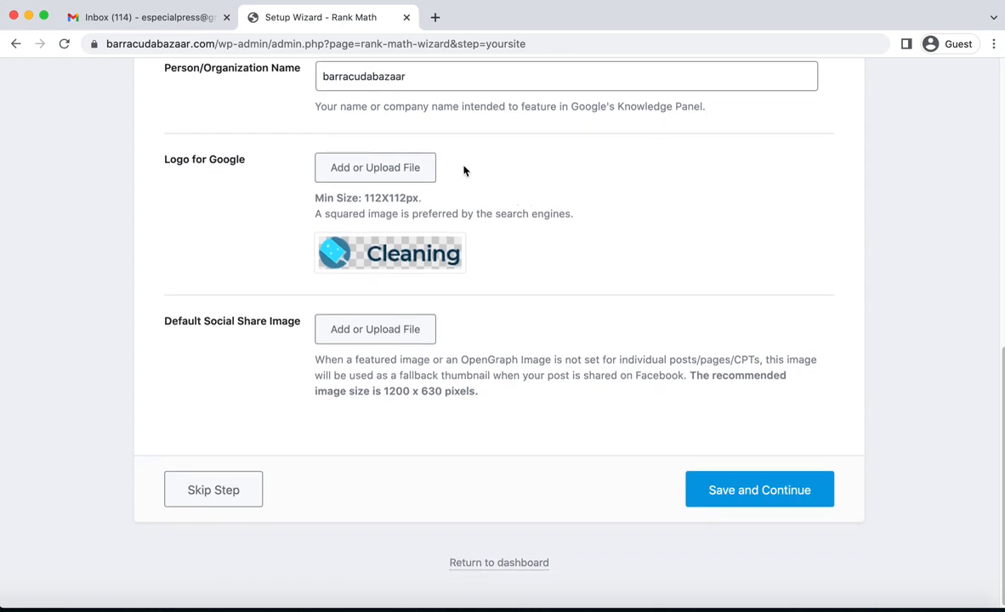
{"action": "scroll", "coordinate": [596, 144], "scroll_direction": "up", "scroll_amount": 3}
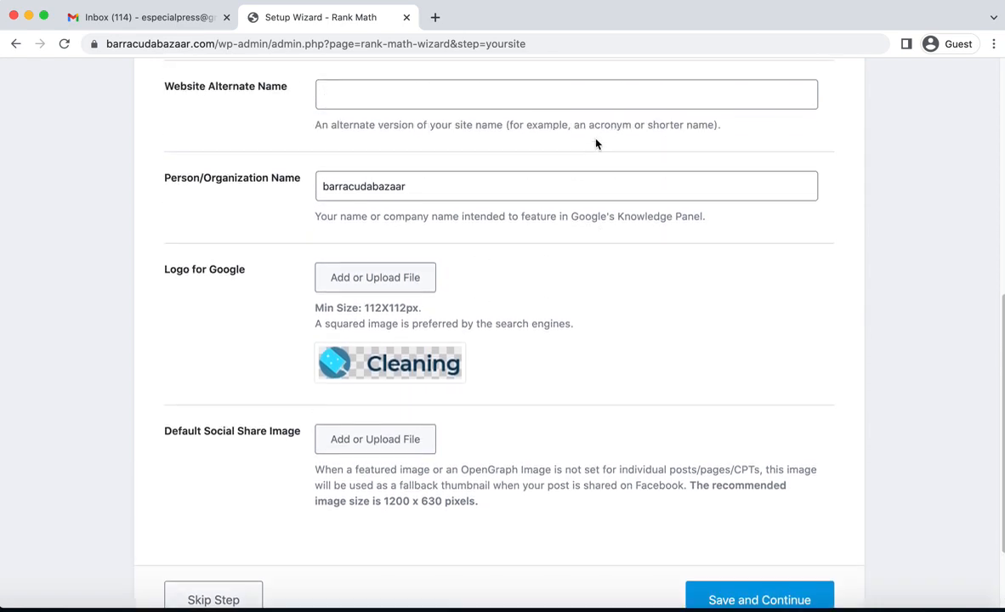
{"action": "scroll", "coordinate": [596, 144], "scroll_direction": "down", "scroll_amount": 1}
{"action": "mouse_move", "coordinate": [372, 388]}
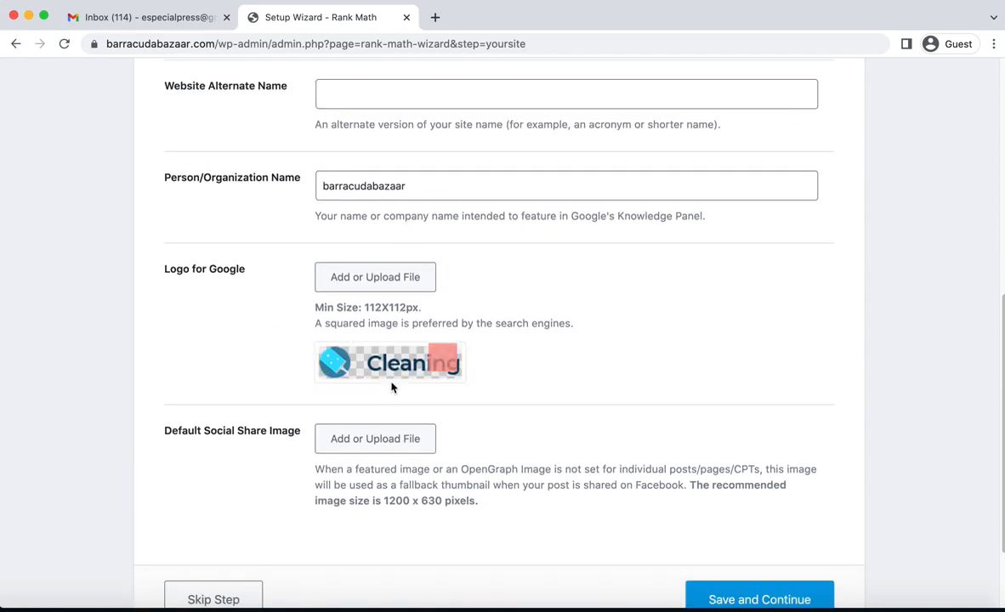
Check the site details once more, save the Your Site stage and continue to Analytics.
{"action": "scroll", "coordinate": [524, 288], "scroll_direction": "up", "scroll_amount": 7}
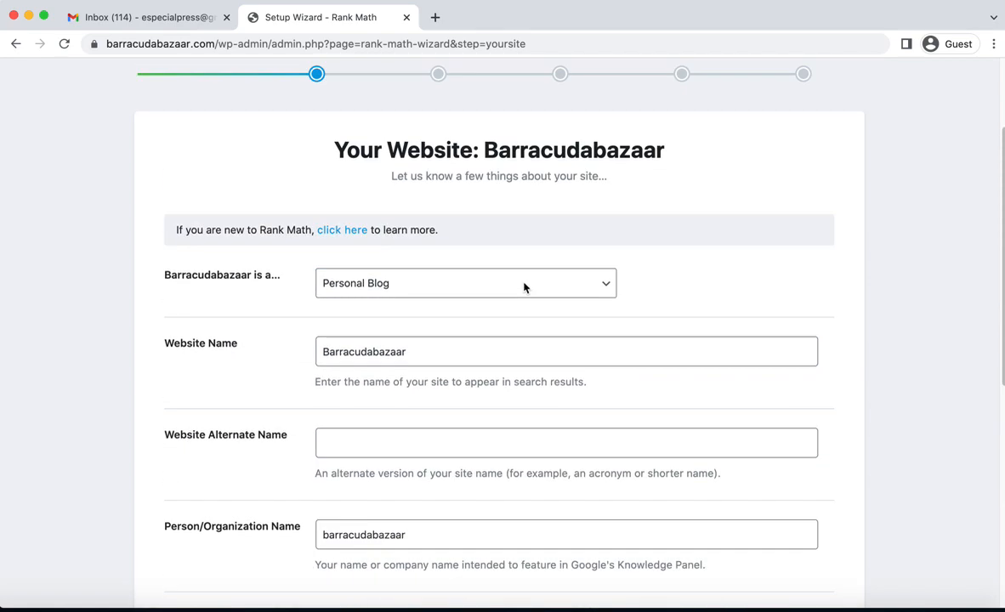
{"action": "scroll", "coordinate": [525, 287], "scroll_direction": "down", "scroll_amount": 9}
{"action": "scroll", "coordinate": [514, 286], "scroll_direction": "up", "scroll_amount": 5}
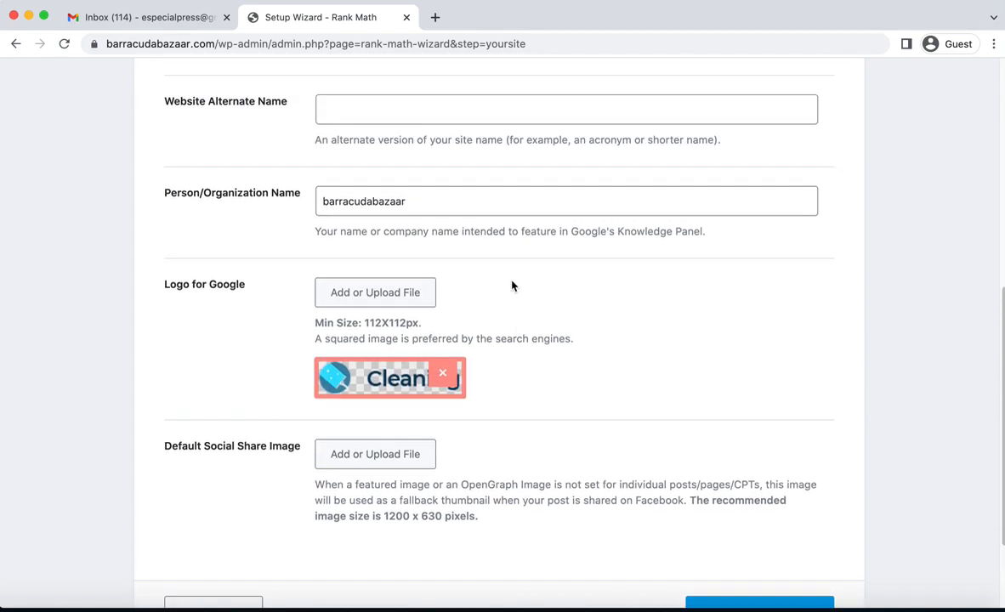
{"action": "scroll", "coordinate": [397, 225], "scroll_direction": "down", "scroll_amount": 6}
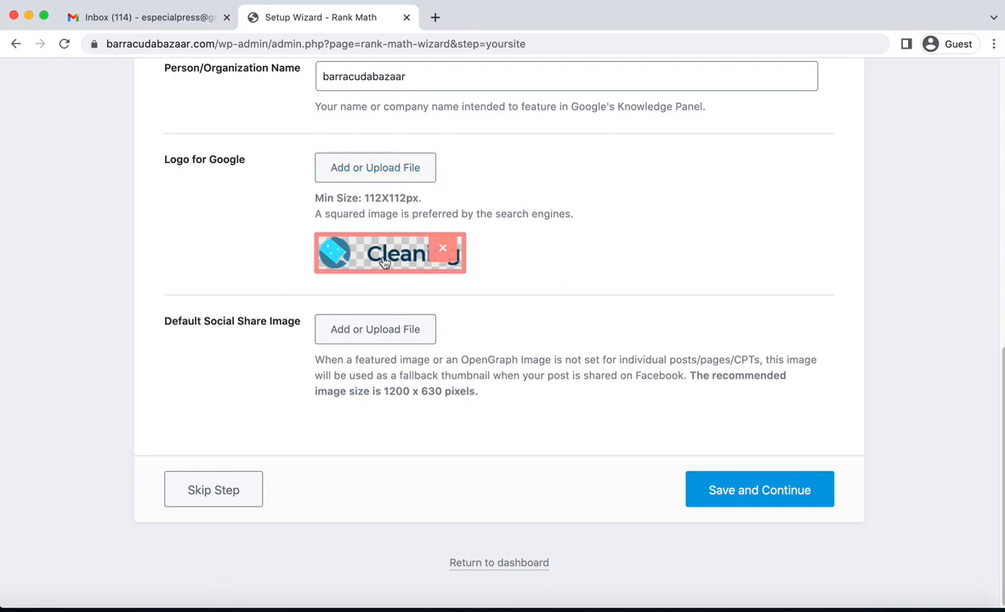
{"action": "left_click", "coordinate": [730, 497]}
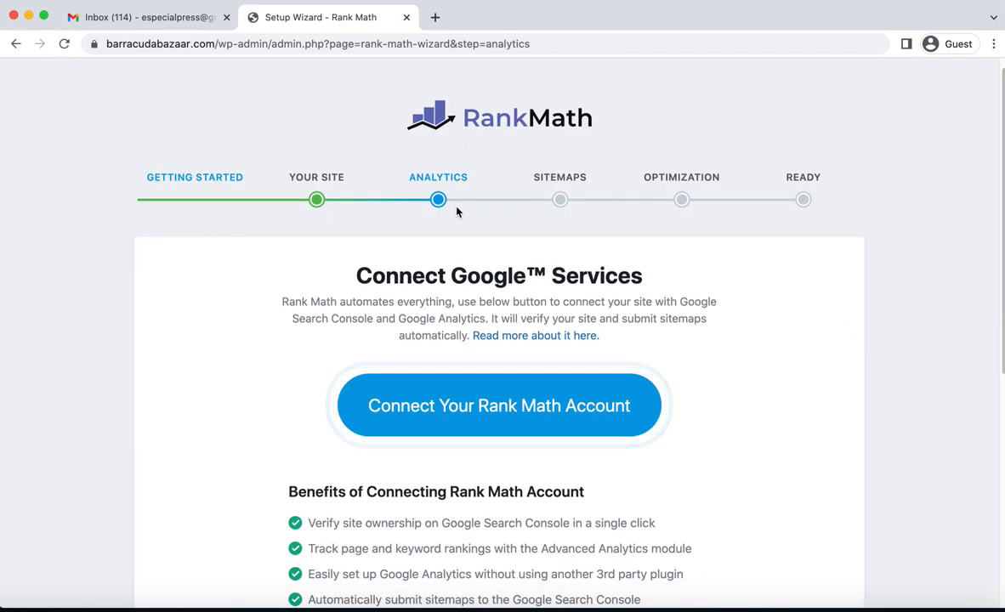
Read the benefits of connecting a Rank Math account and the privacy note in the Analytics stage.
{"action": "scroll", "coordinate": [629, 266], "scroll_direction": "down", "scroll_amount": 1}
{"action": "scroll", "coordinate": [681, 277], "scroll_direction": "down", "scroll_amount": 1}
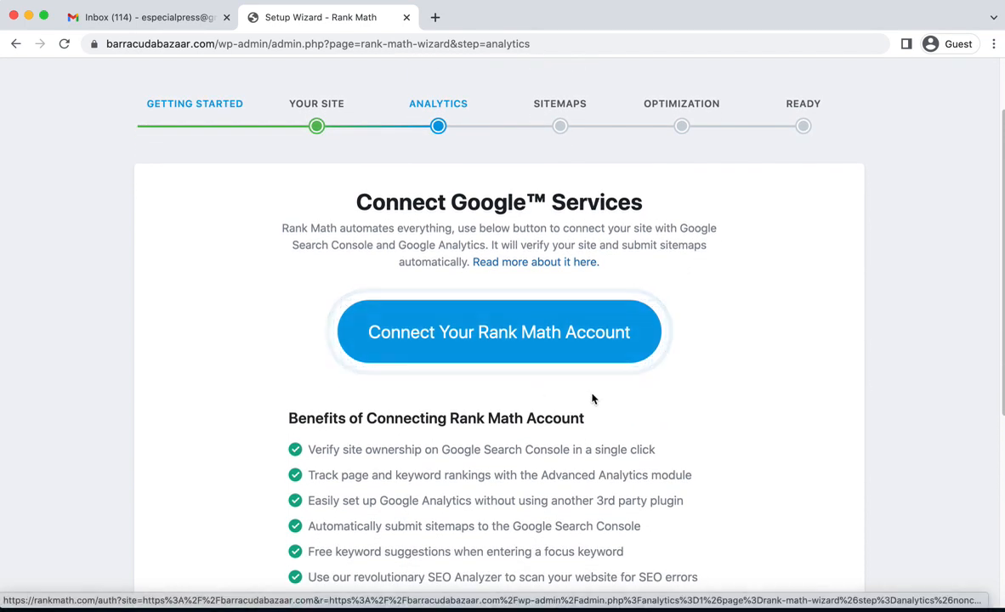
{"action": "scroll", "coordinate": [752, 350], "scroll_direction": "down", "scroll_amount": 7}
{"action": "scroll", "coordinate": [754, 355], "scroll_direction": "up", "scroll_amount": 3}
{"action": "left_click_drag", "start_coordinate": [332, 251], "coordinate": [530, 250]}
{"action": "left_click", "coordinate": [530, 251]}
{"action": "left_click_drag", "start_coordinate": [341, 283], "coordinate": [436, 283]}
{"action": "left_click", "coordinate": [556, 284]}
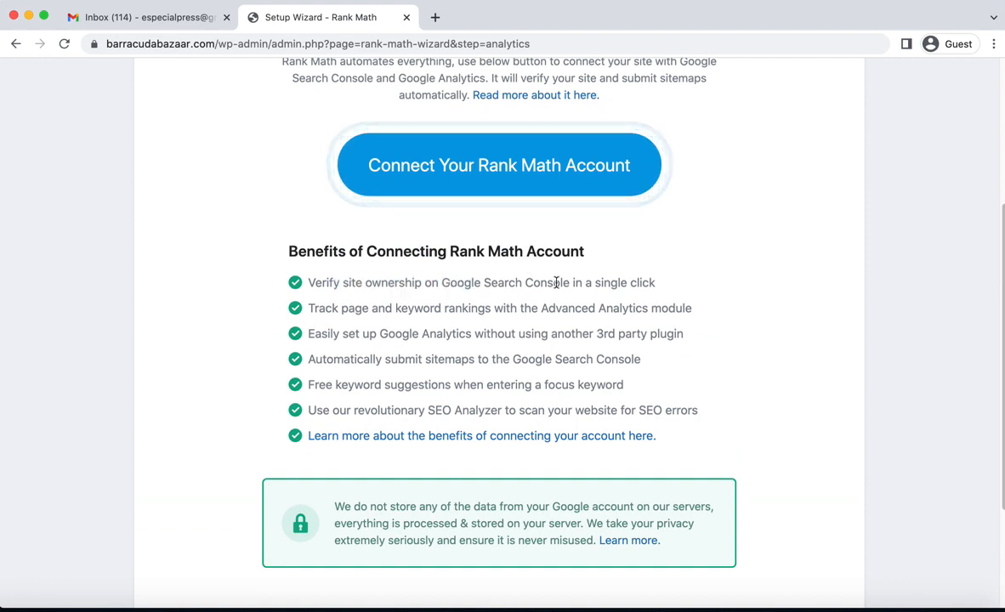
{"action": "left_click_drag", "start_coordinate": [526, 284], "coordinate": [614, 284]}
{"action": "left_click", "coordinate": [623, 283]}
{"action": "left_click_drag", "start_coordinate": [347, 307], "coordinate": [645, 308]}
{"action": "left_click", "coordinate": [600, 311]}
{"action": "left_click", "coordinate": [646, 309]}
{"action": "left_click_drag", "start_coordinate": [308, 334], "coordinate": [637, 404]}
{"action": "left_click", "coordinate": [697, 312]}
{"action": "scroll", "coordinate": [697, 312], "scroll_direction": "down", "scroll_amount": 2}
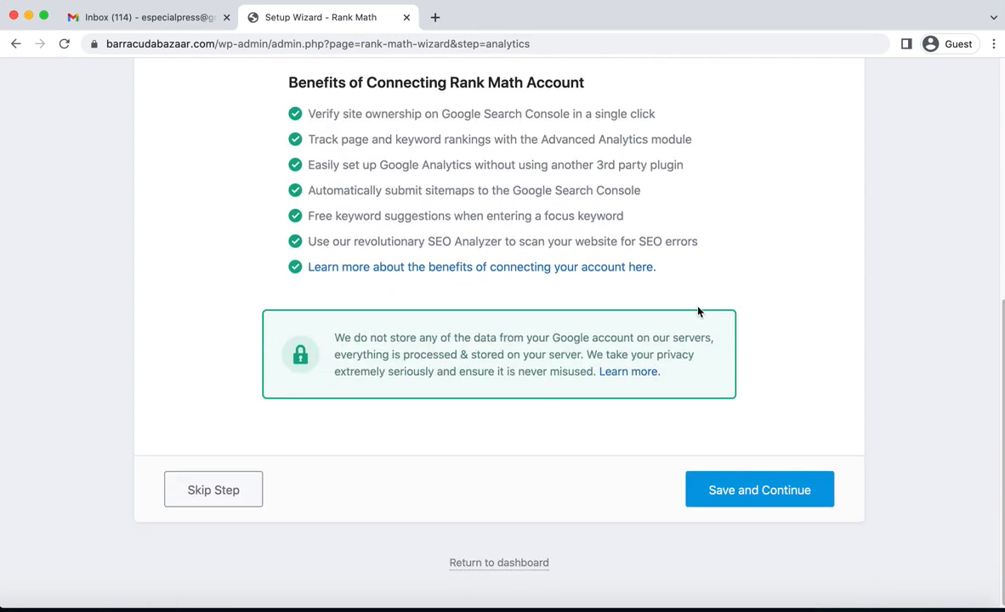
Connect the Rank Math account by signing in with Google and activate the Rank Math Free Plan for the site.
{"action": "scroll", "coordinate": [697, 312], "scroll_direction": "up", "scroll_amount": 4}
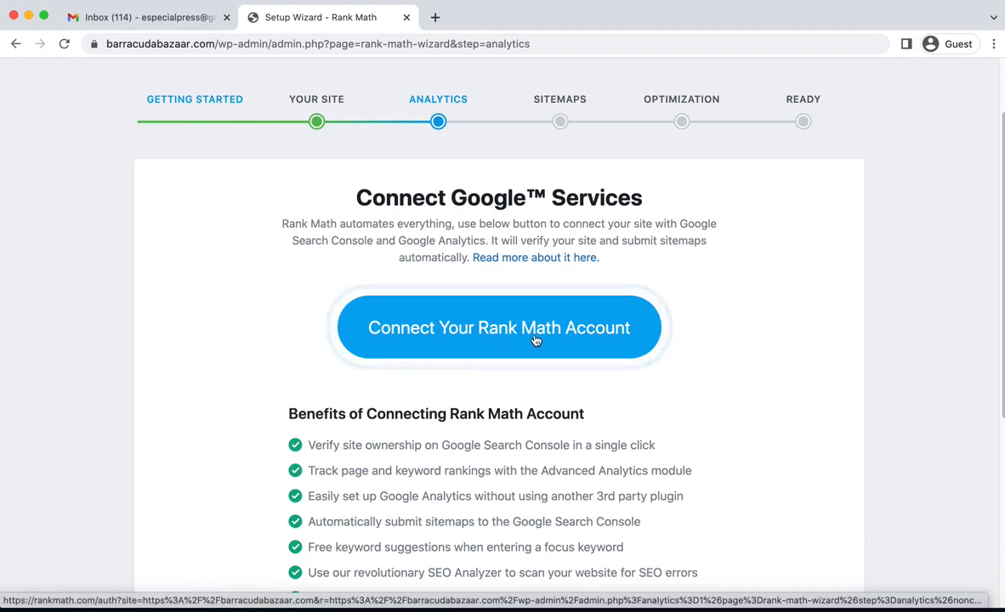
{"action": "left_click", "coordinate": [474, 331]}
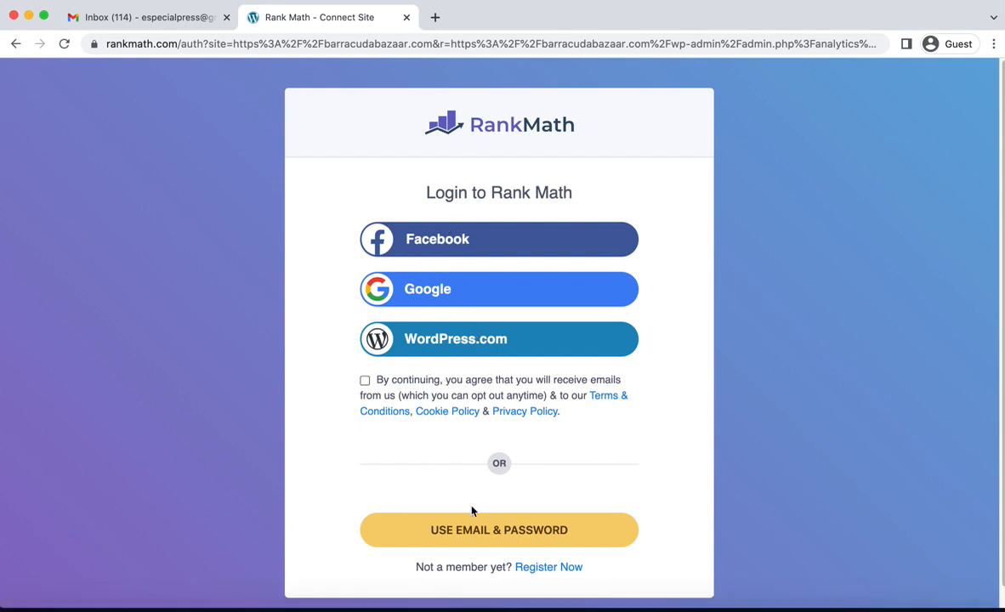
{"action": "left_click", "coordinate": [541, 537]}
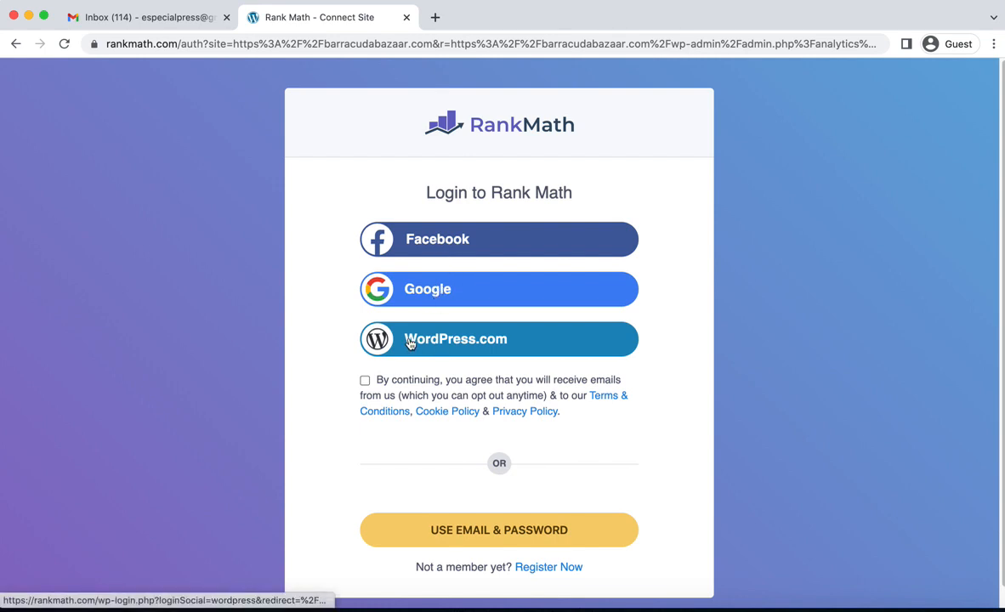
{"action": "left_click", "coordinate": [434, 293]}
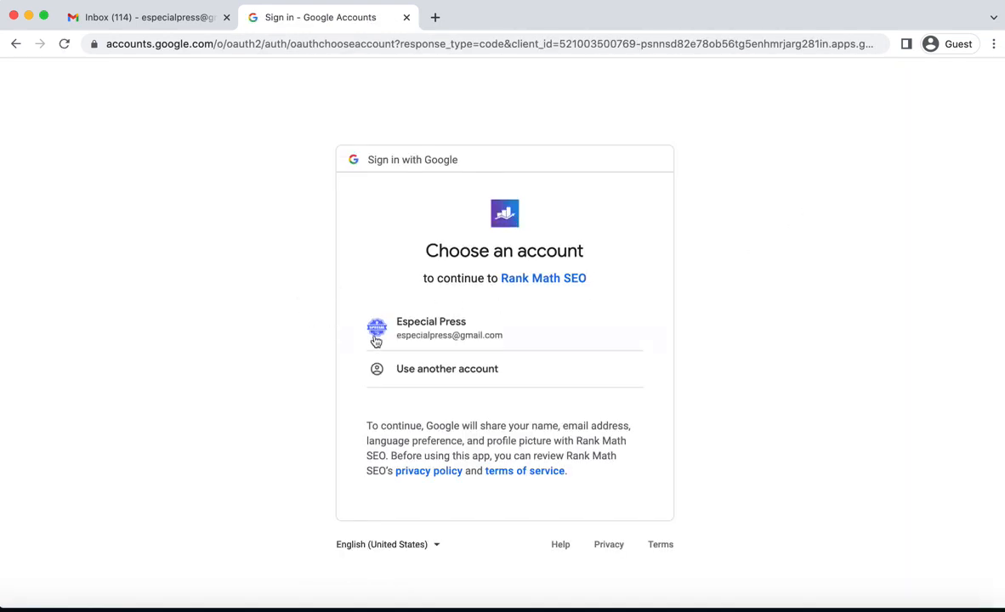
{"action": "left_click", "coordinate": [444, 329]}
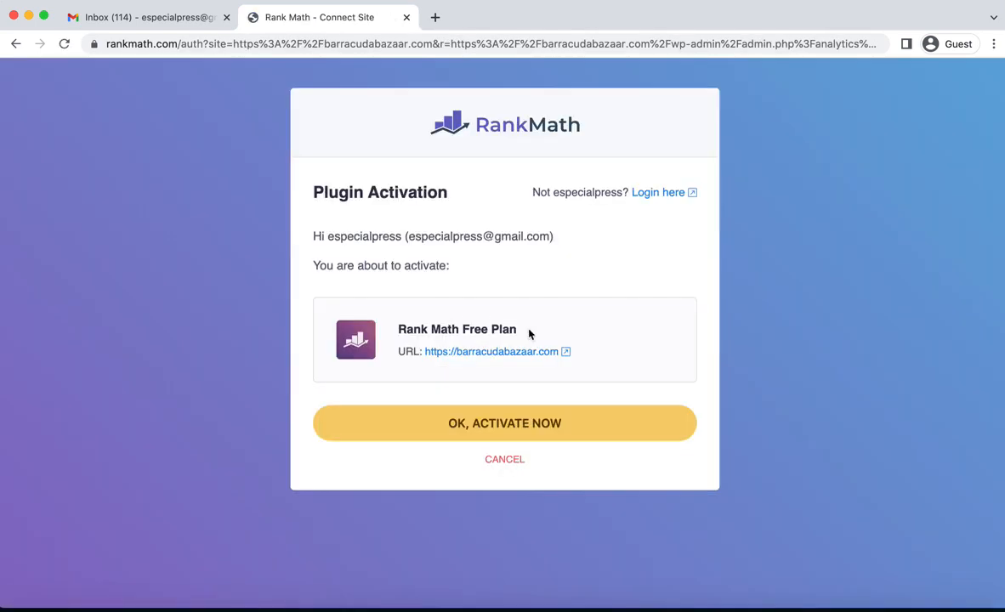
{"action": "left_click", "coordinate": [460, 423]}
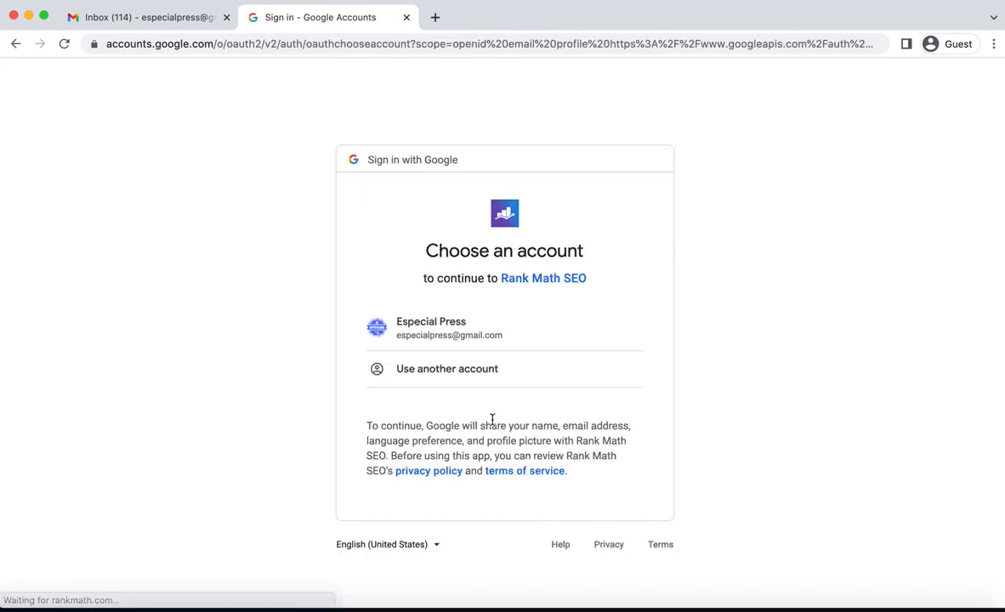
Review the services Rank Math SEO can already access in the chosen Google account and grant it the additional access.
{"action": "left_click", "coordinate": [441, 330]}
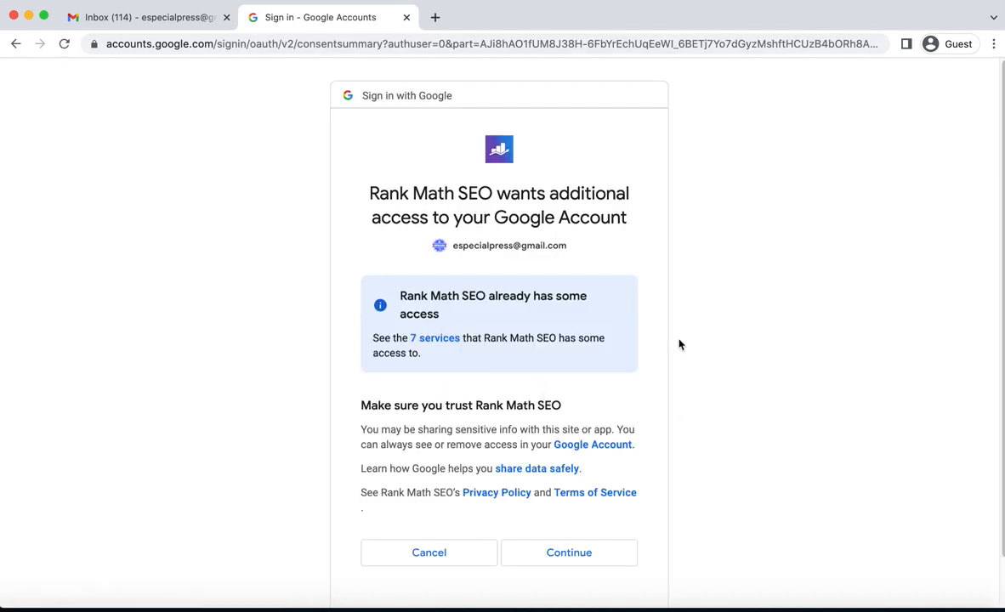
{"action": "scroll", "coordinate": [679, 344], "scroll_direction": "down", "scroll_amount": 2}
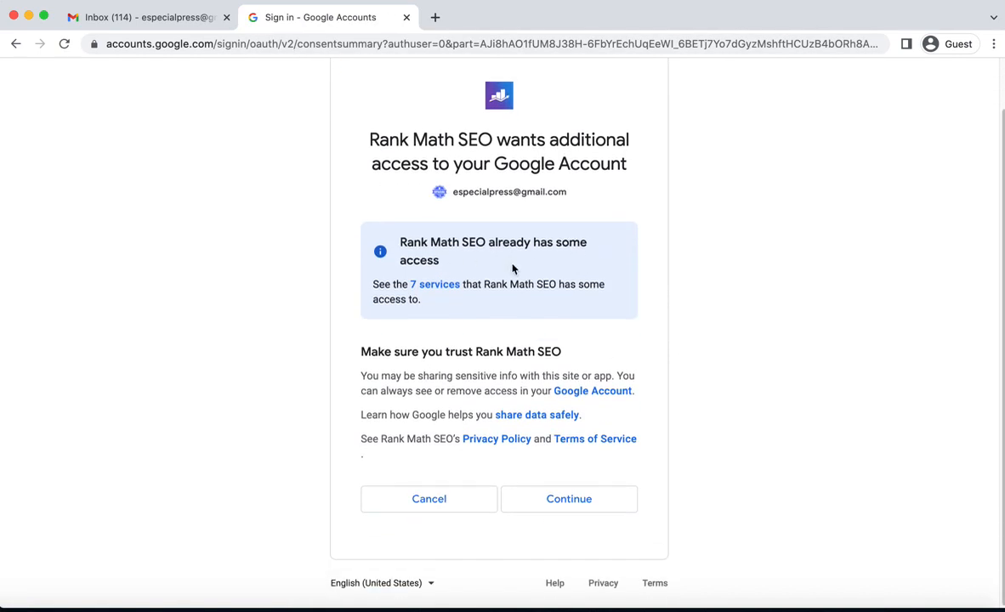
{"action": "left_click", "coordinate": [443, 288]}
{"action": "scroll", "coordinate": [522, 290], "scroll_direction": "down", "scroll_amount": 1}
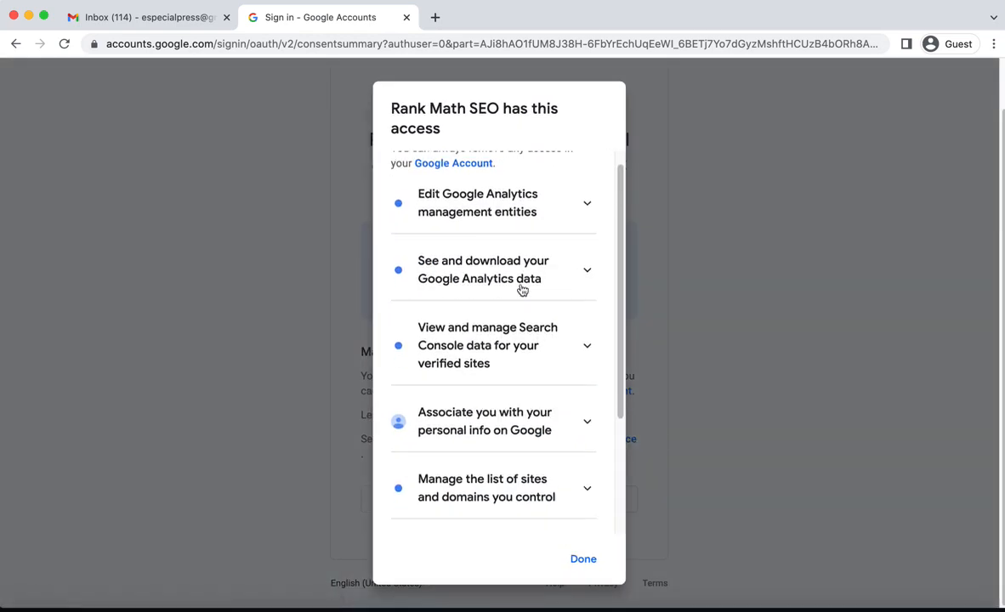
{"action": "scroll", "coordinate": [521, 293], "scroll_direction": "down", "scroll_amount": 4}
{"action": "scroll", "coordinate": [520, 297], "scroll_direction": "up", "scroll_amount": 5}
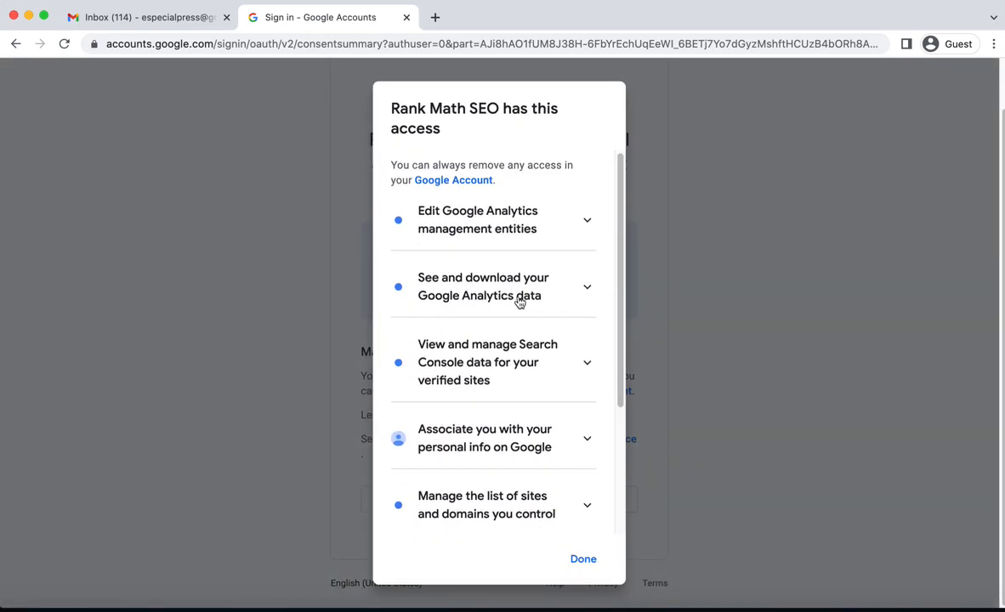
{"action": "scroll", "coordinate": [520, 302], "scroll_direction": "down", "scroll_amount": 5}
{"action": "scroll", "coordinate": [520, 302], "scroll_direction": "up", "scroll_amount": 5}
{"action": "left_click", "coordinate": [597, 562]}
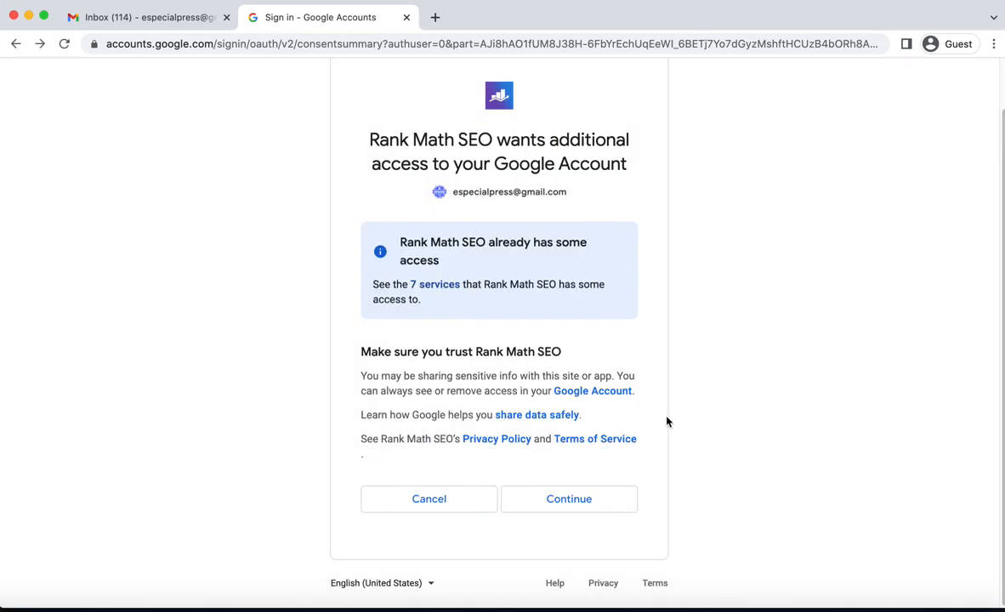
{"action": "left_click", "coordinate": [565, 501]}
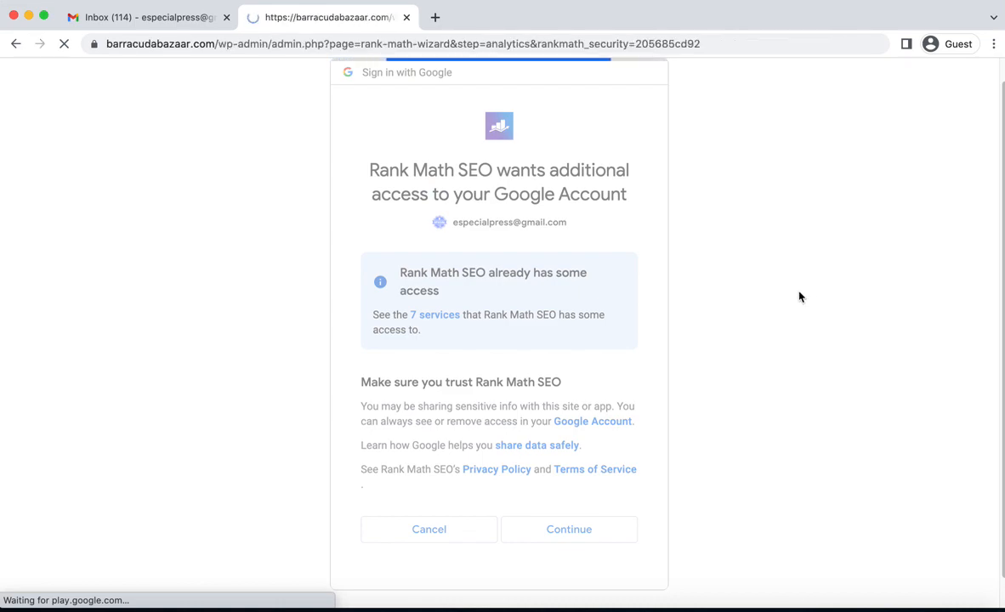
Save the Analytics stage with its Search Console, Analytics and Email Reports settings as they are and continue to Sitemaps.
{"action": "scroll", "coordinate": [767, 300], "scroll_direction": "down", "scroll_amount": 5}
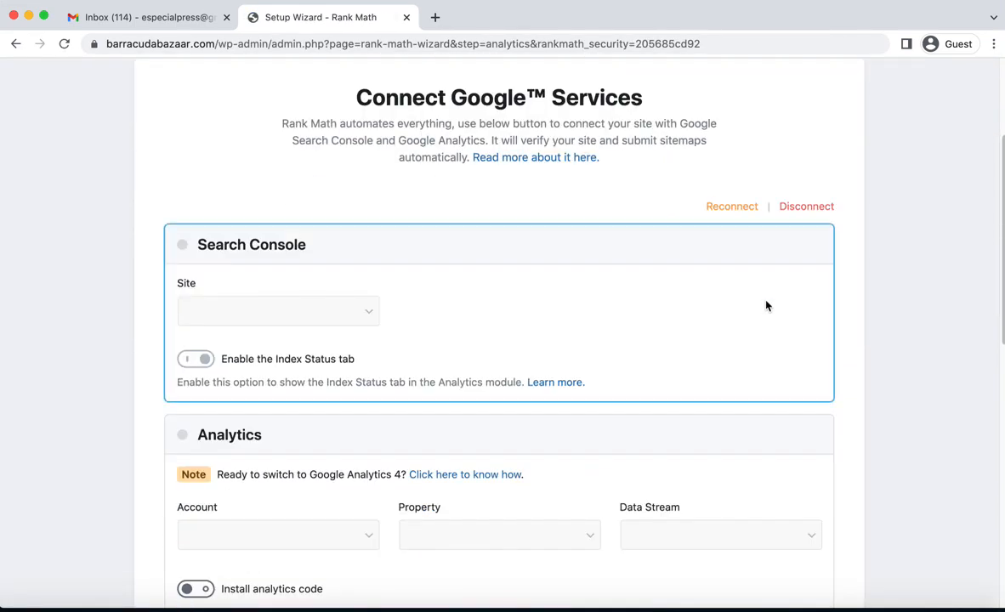
{"action": "scroll", "coordinate": [767, 307], "scroll_direction": "down", "scroll_amount": 5}
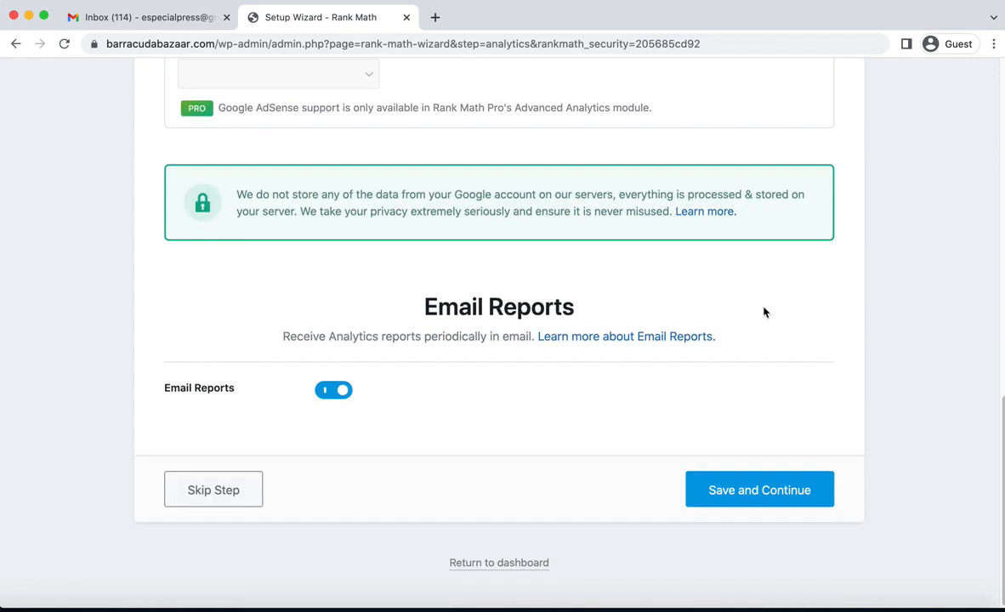
{"action": "left_click", "coordinate": [721, 493]}
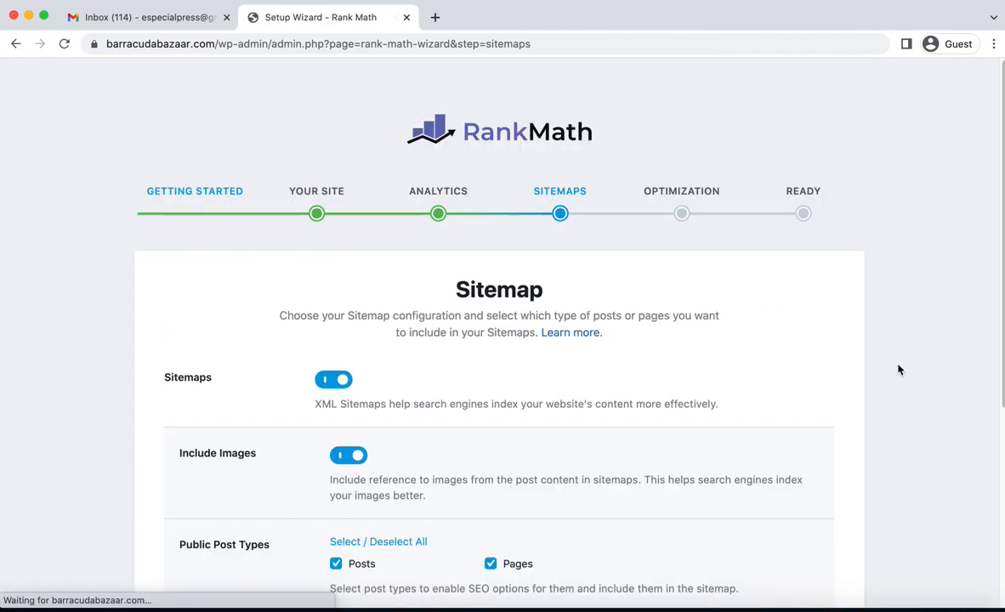
Examine the Sitemap stage's options for XML sitemaps, images, public post types and public taxonomies.
{"action": "scroll", "coordinate": [808, 341], "scroll_direction": "down", "scroll_amount": 1}
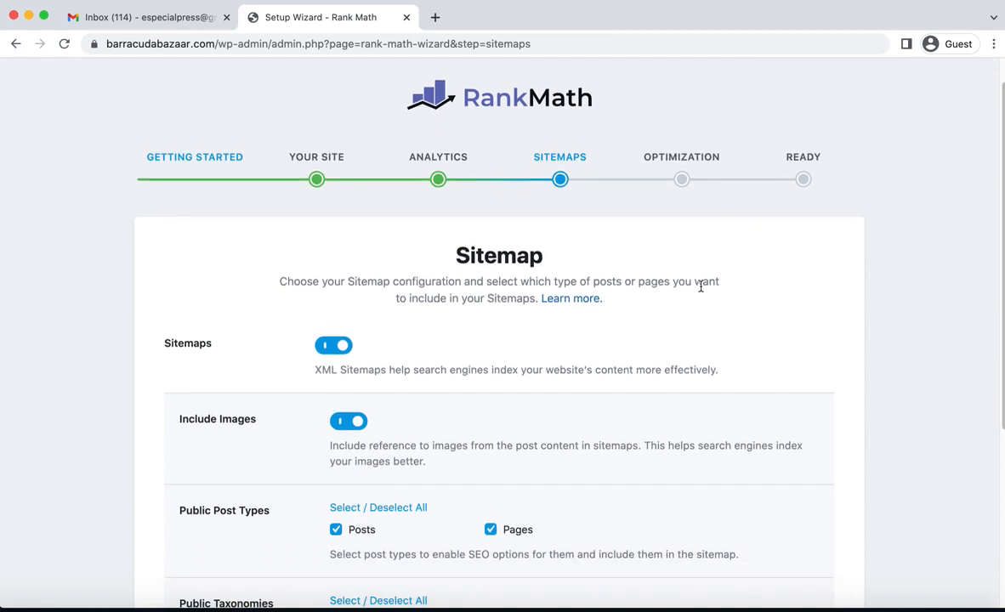
{"action": "scroll", "coordinate": [723, 272], "scroll_direction": "down", "scroll_amount": 4}
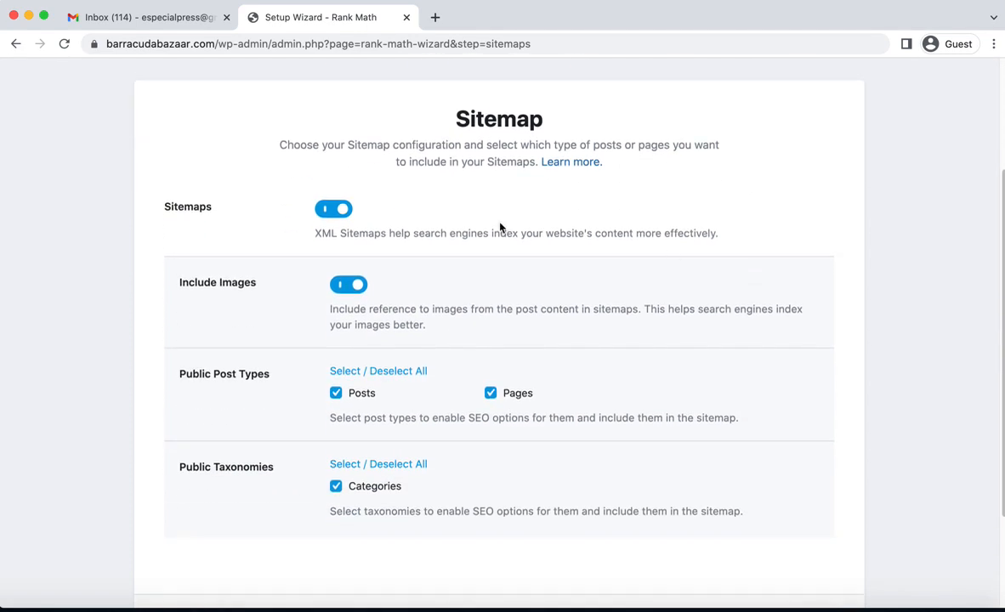
{"action": "scroll", "coordinate": [734, 227], "scroll_direction": "down", "scroll_amount": 1}
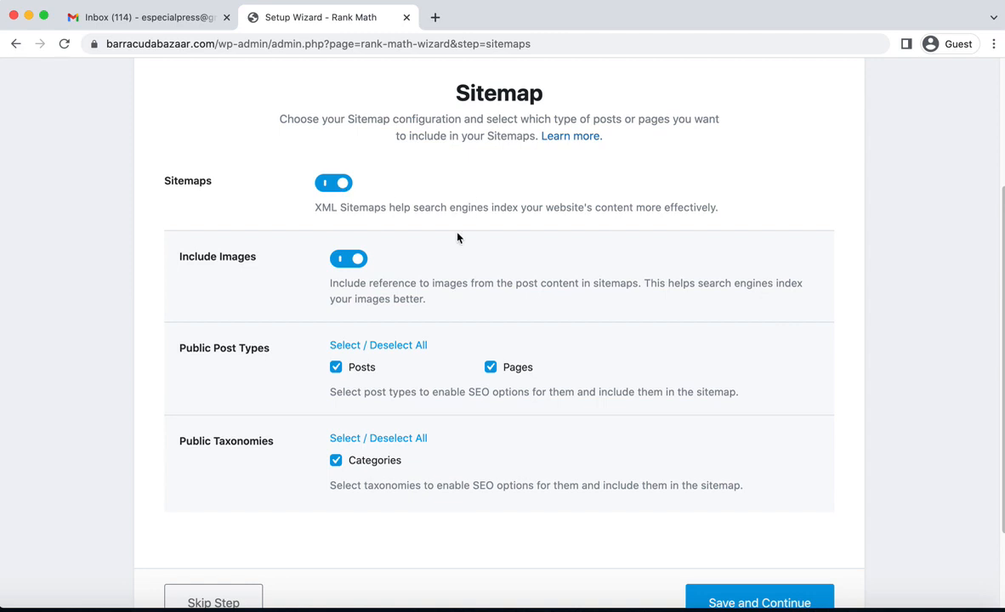
{"action": "scroll", "coordinate": [460, 236], "scroll_direction": "down", "scroll_amount": 1}
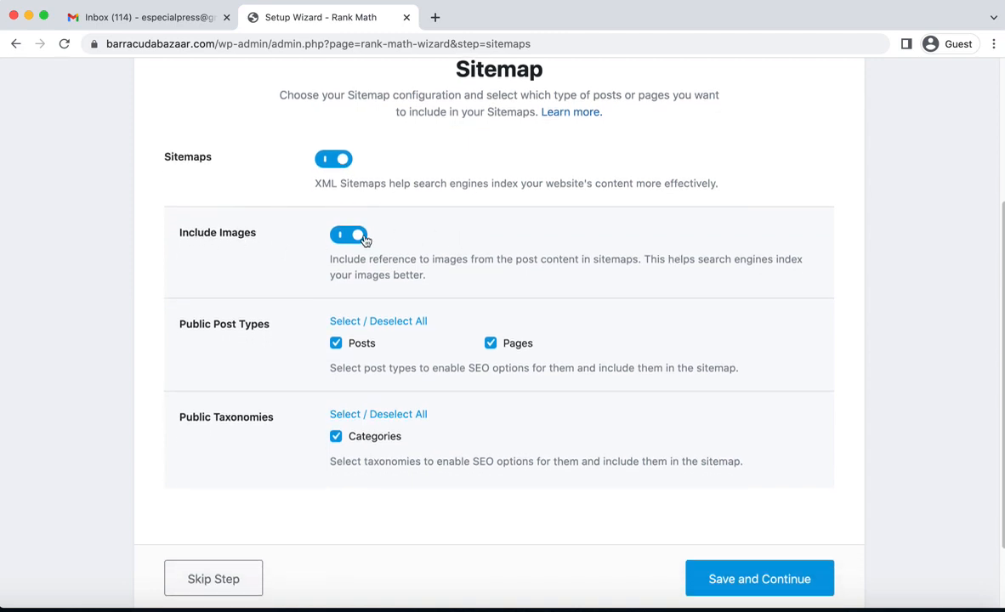
{"action": "scroll", "coordinate": [507, 247], "scroll_direction": "down", "scroll_amount": 2}
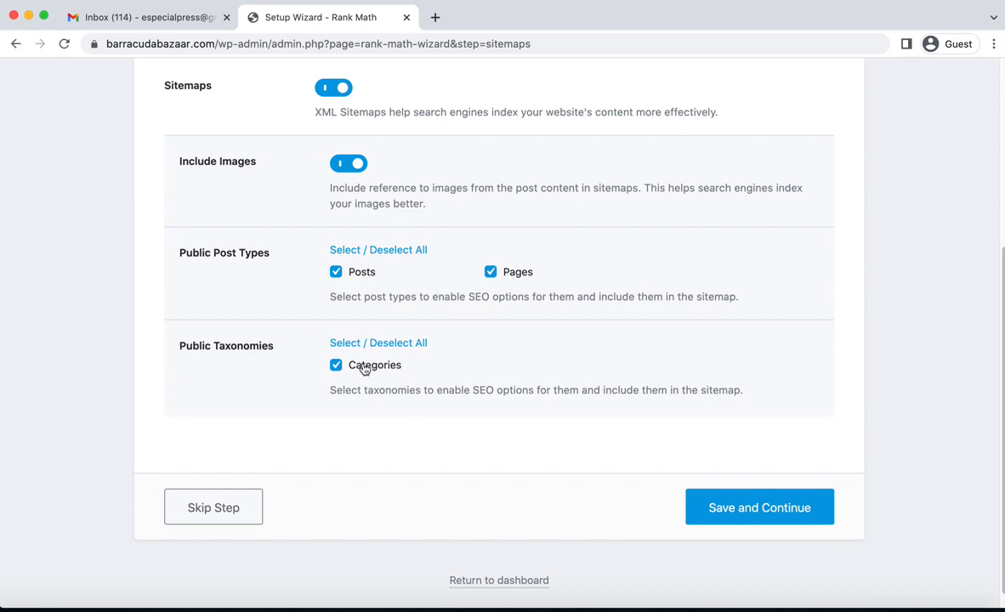
{"action": "scroll", "coordinate": [500, 338], "scroll_direction": "up", "scroll_amount": 5}
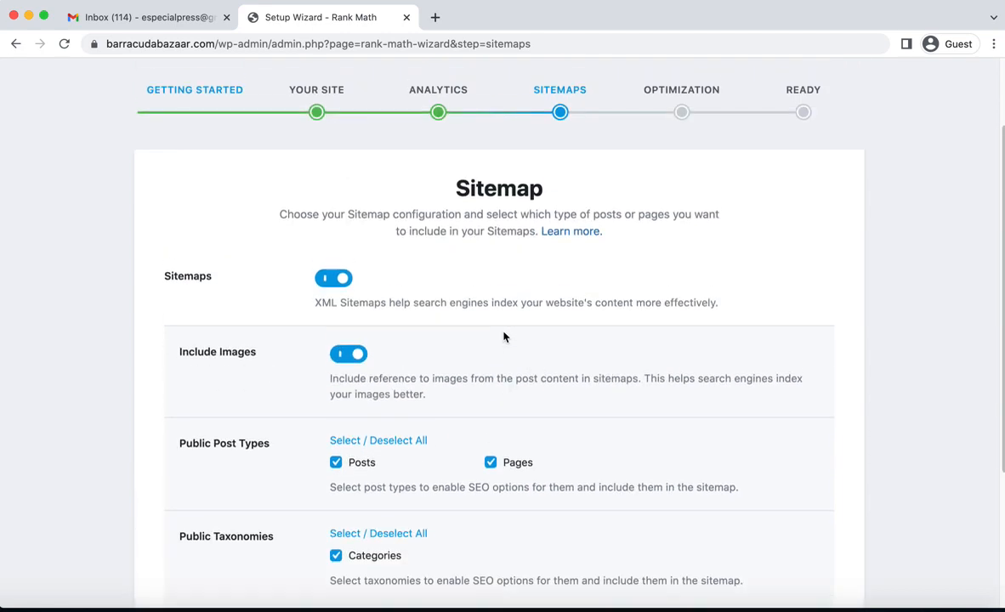
{"action": "scroll", "coordinate": [505, 337], "scroll_direction": "down", "scroll_amount": 6}
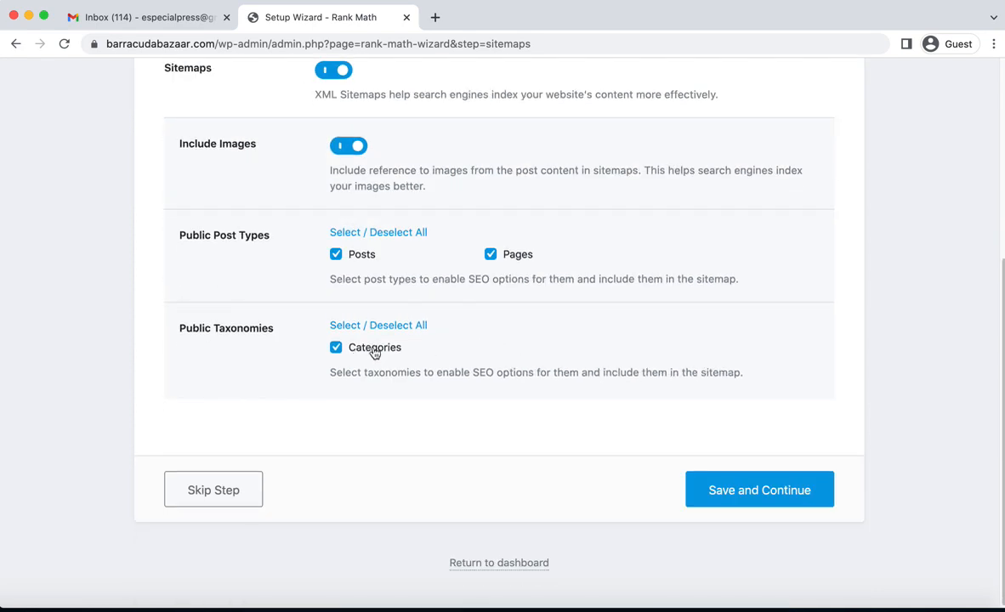
{"action": "scroll", "coordinate": [587, 262], "scroll_direction": "up", "scroll_amount": 2}
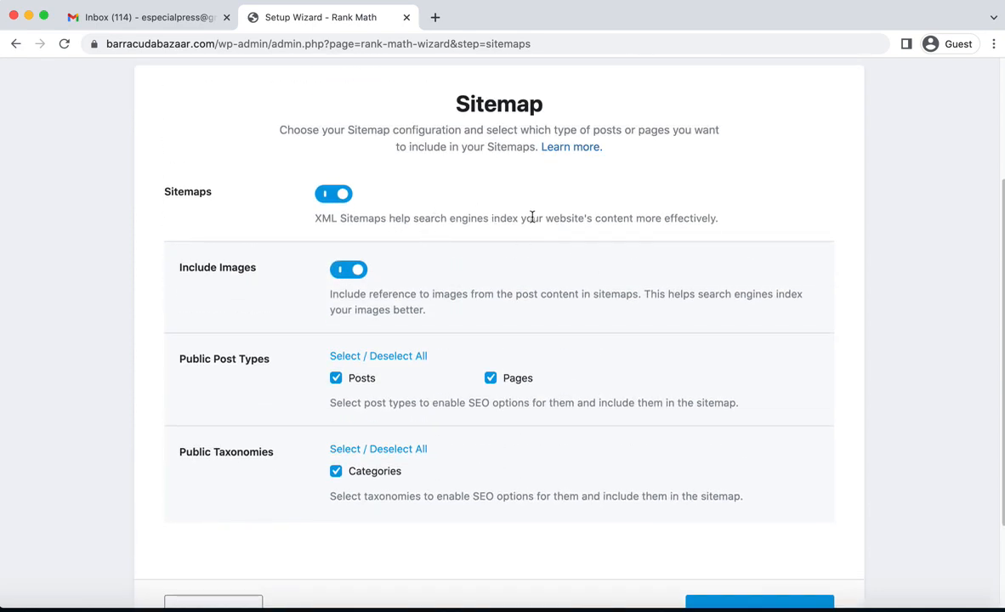
{"action": "scroll", "coordinate": [532, 217], "scroll_direction": "down", "scroll_amount": 2}
Save the Sitemap stage with images, Posts, Pages and Categories included, and continue to Optimization.
{"action": "left_click", "coordinate": [334, 350]}
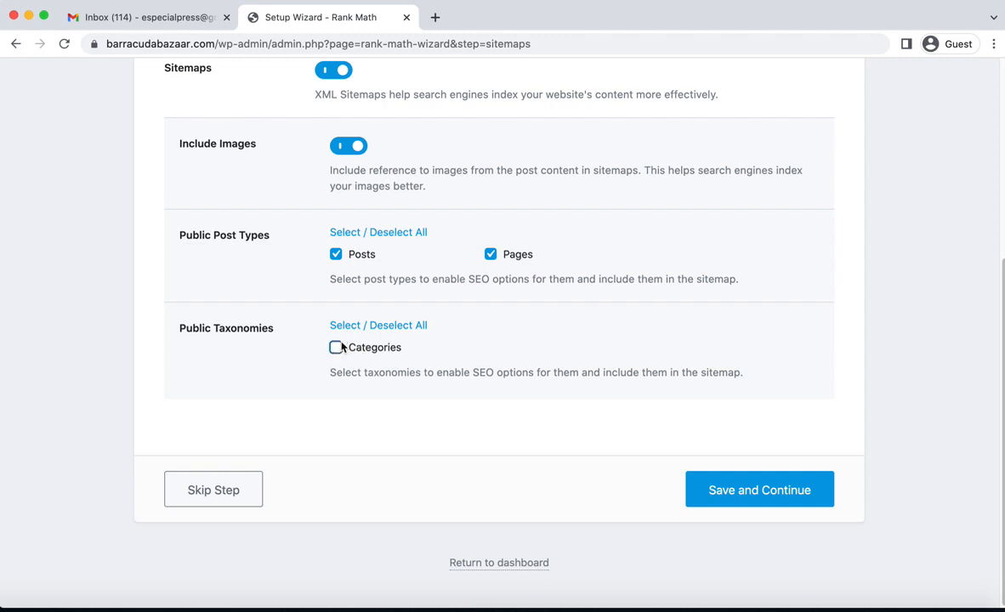
{"action": "scroll", "coordinate": [536, 296], "scroll_direction": "up", "scroll_amount": 2}
{"action": "scroll", "coordinate": [386, 243], "scroll_direction": "down", "scroll_amount": 2}
{"action": "scroll", "coordinate": [561, 328], "scroll_direction": "up", "scroll_amount": 2}
{"action": "scroll", "coordinate": [598, 309], "scroll_direction": "down", "scroll_amount": 2}
{"action": "left_click", "coordinate": [741, 490]}
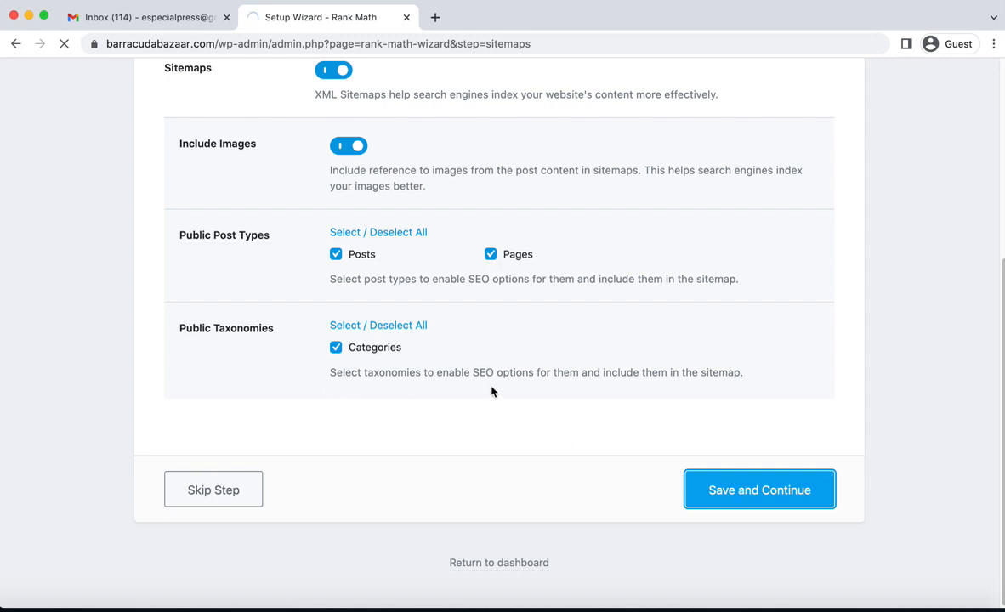
Save the SEO Tweaks with empty archives on noindex, Nofollow External Links off and external links opening in a new tab.
{"action": "scroll", "coordinate": [550, 298], "scroll_direction": "down", "scroll_amount": 2}
{"action": "scroll", "coordinate": [550, 298], "scroll_direction": "down", "scroll_amount": 1}
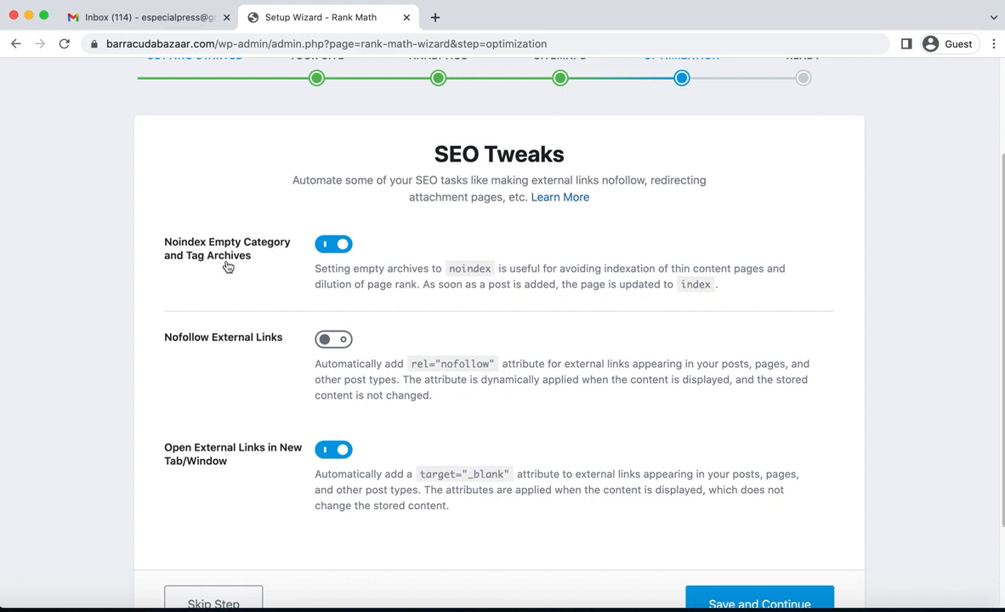
{"action": "scroll", "coordinate": [590, 225], "scroll_direction": "down", "scroll_amount": 5}
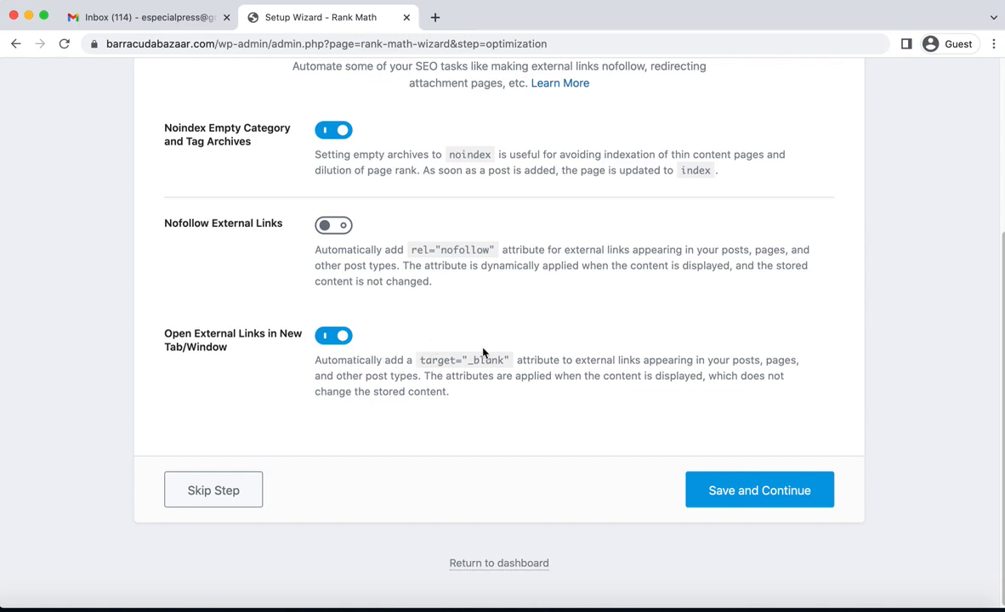
{"action": "scroll", "coordinate": [747, 362], "scroll_direction": "up", "scroll_amount": 3}
{"action": "scroll", "coordinate": [731, 357], "scroll_direction": "down", "scroll_amount": 2}
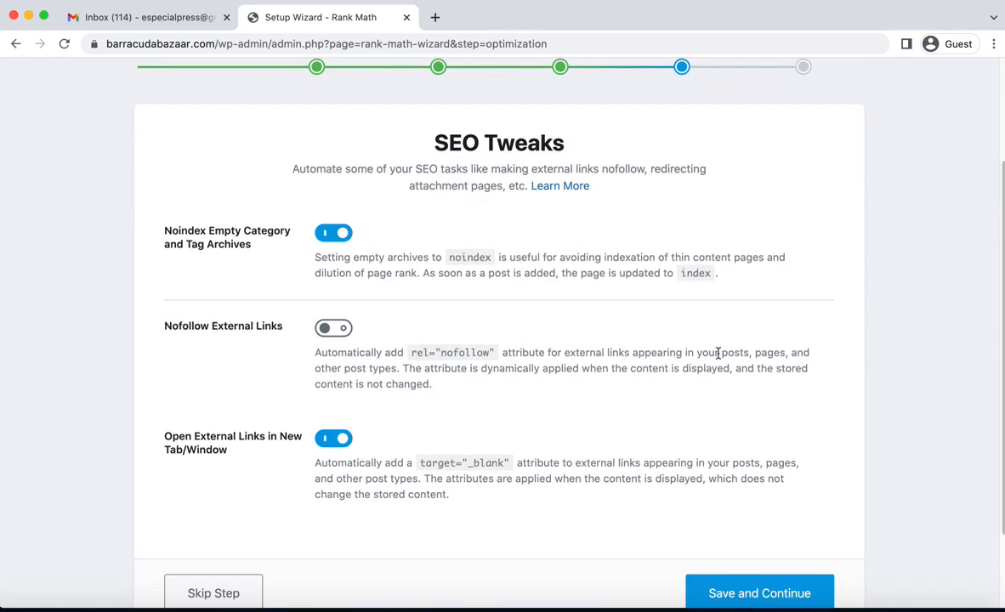
{"action": "scroll", "coordinate": [433, 432], "scroll_direction": "down", "scroll_amount": 3}
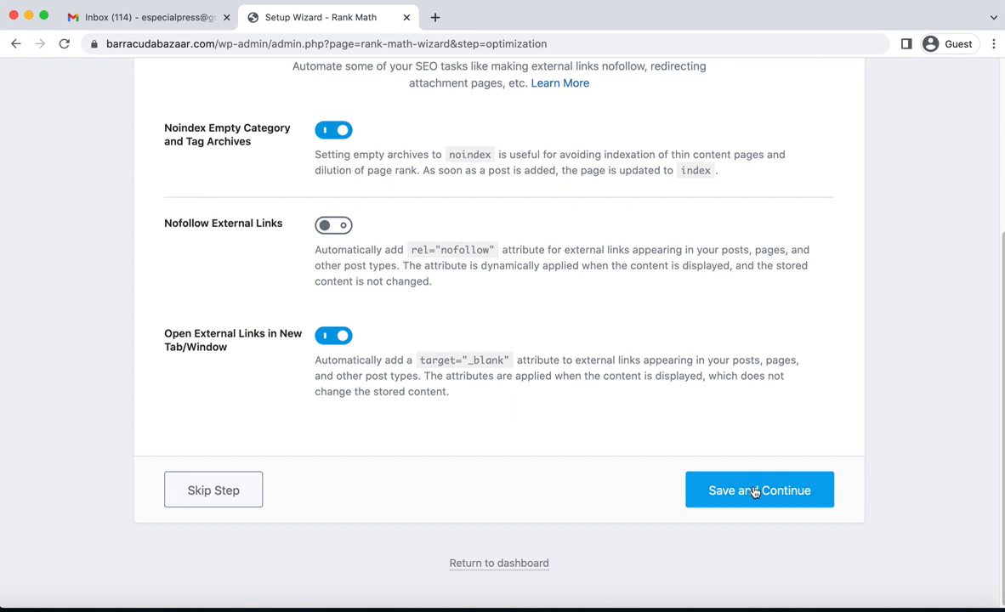
{"action": "left_click", "coordinate": [746, 494]}
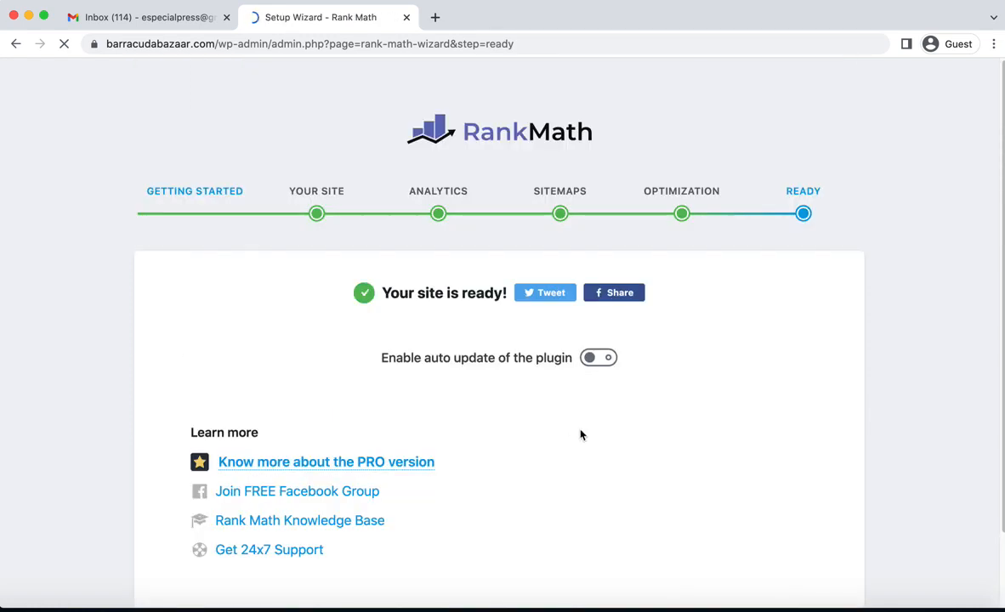
Review the wizard's Ready page and leave it for the Rank Math dashboard without enabling plugin auto update.
{"action": "scroll", "coordinate": [579, 431], "scroll_direction": "down", "scroll_amount": 1}
{"action": "scroll", "coordinate": [601, 335], "scroll_direction": "up", "scroll_amount": 1}
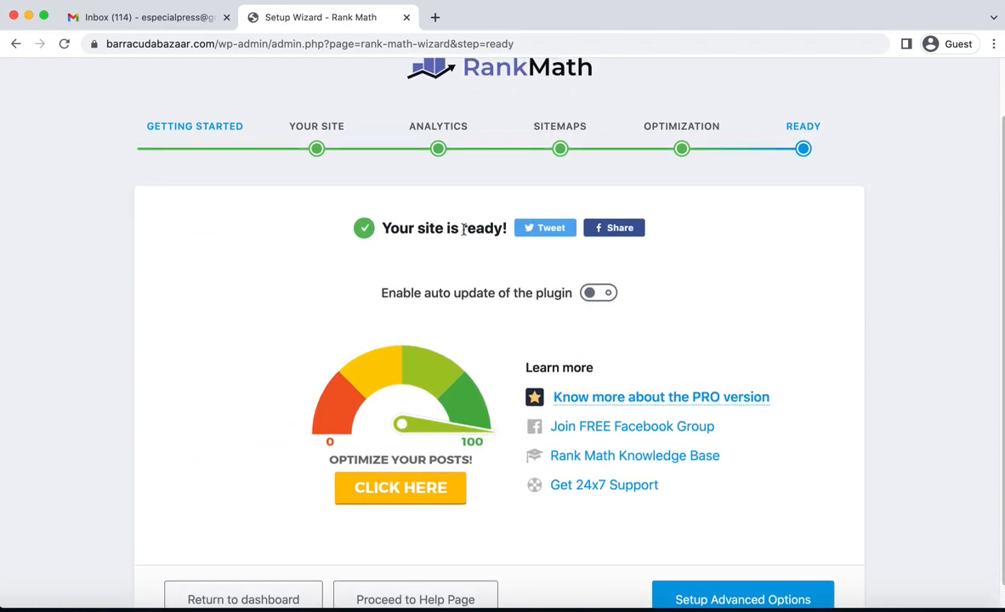
{"action": "scroll", "coordinate": [765, 355], "scroll_direction": "down", "scroll_amount": 1}
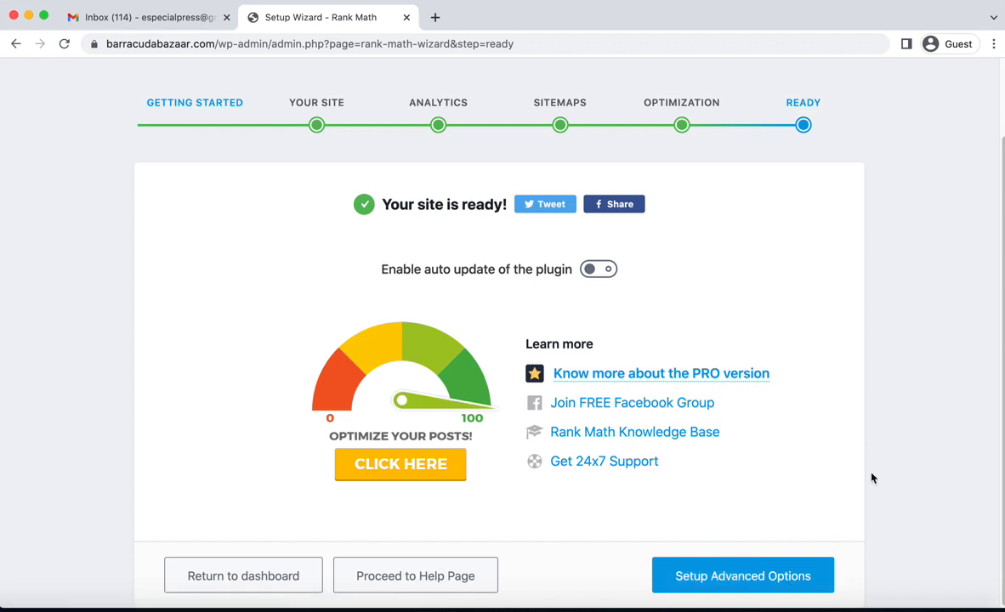
{"action": "left_click", "coordinate": [227, 579]}
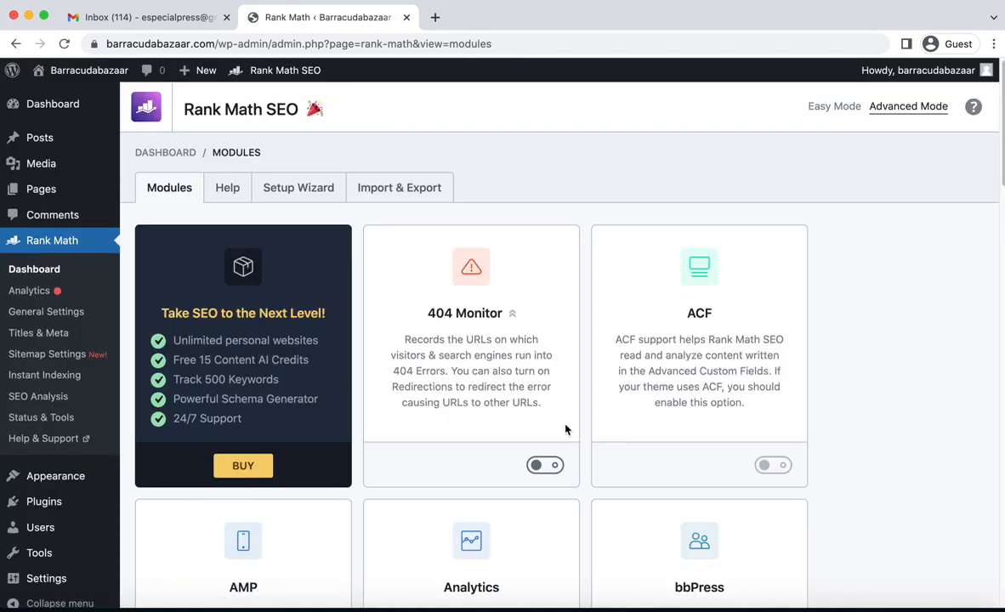
Look through the available Rank Math modules, from 404 Monitor to WooCommerce, and which ones are switched on.
{"action": "scroll", "coordinate": [574, 226], "scroll_direction": "down", "scroll_amount": 2}
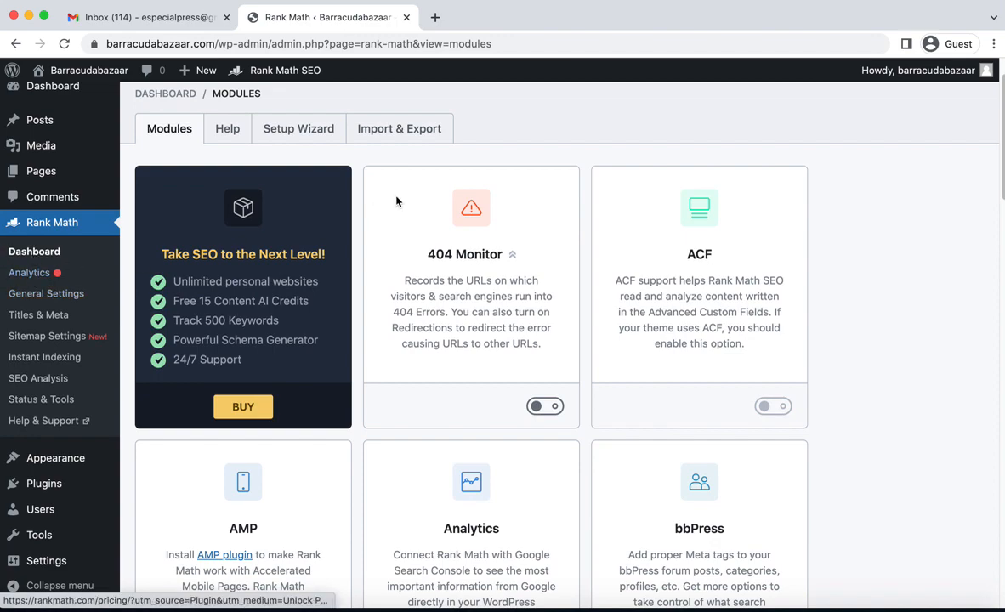
{"action": "scroll", "coordinate": [443, 294], "scroll_direction": "down", "scroll_amount": 6}
{"action": "scroll", "coordinate": [442, 294], "scroll_direction": "up", "scroll_amount": 6}
{"action": "scroll", "coordinate": [476, 293], "scroll_direction": "up", "scroll_amount": 3}
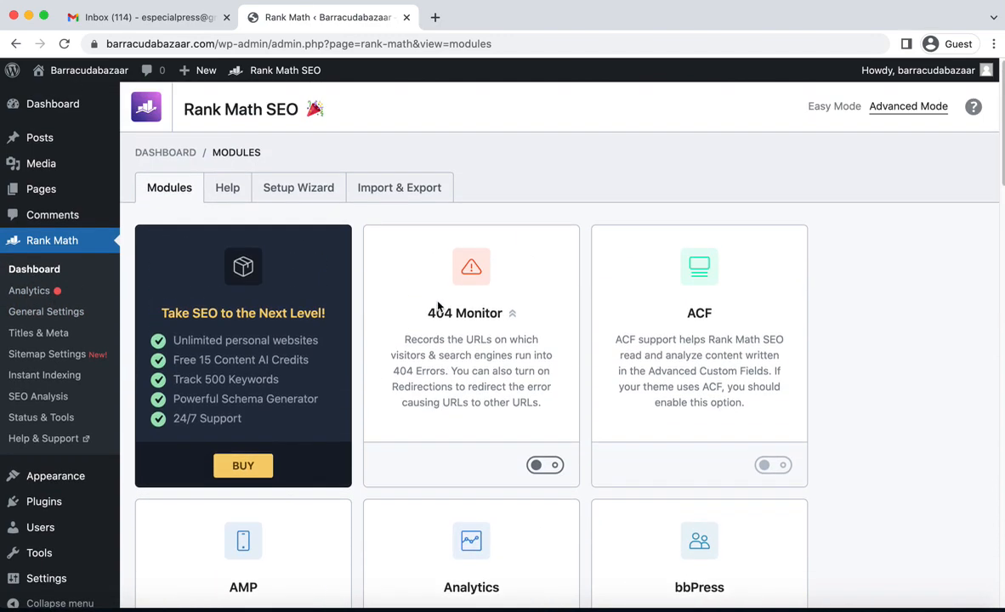
{"action": "scroll", "coordinate": [500, 287], "scroll_direction": "down", "scroll_amount": 15}
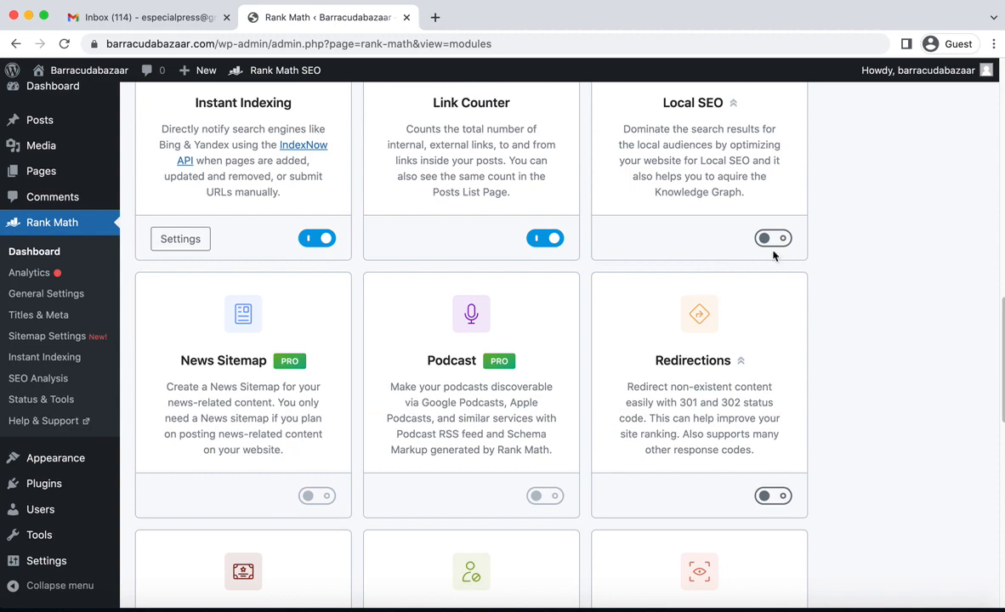
{"action": "scroll", "coordinate": [746, 319], "scroll_direction": "down", "scroll_amount": 5}
{"action": "scroll", "coordinate": [757, 364], "scroll_direction": "up", "scroll_amount": 2}
{"action": "scroll", "coordinate": [755, 363], "scroll_direction": "down", "scroll_amount": 6}
{"action": "scroll", "coordinate": [755, 363], "scroll_direction": "down", "scroll_amount": 4}
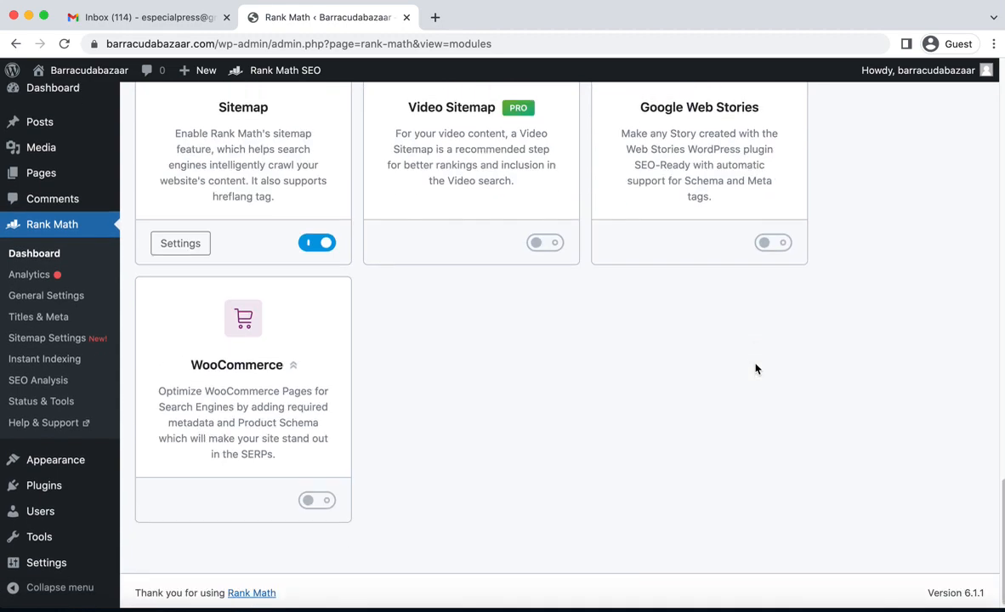
Open Rank Math Analytics and examine its overview of overall optimization, search impressions, keywords, clicks and CTR.
{"action": "scroll", "coordinate": [756, 365], "scroll_direction": "up", "scroll_amount": 7}
{"action": "left_click", "coordinate": [37, 293]}
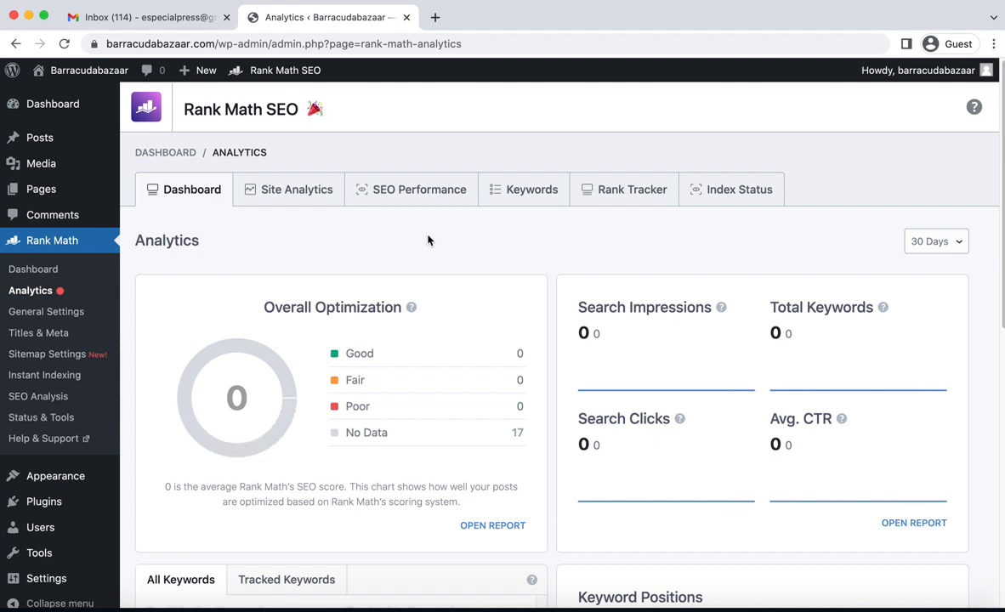
{"action": "scroll", "coordinate": [428, 241], "scroll_direction": "down", "scroll_amount": 1}
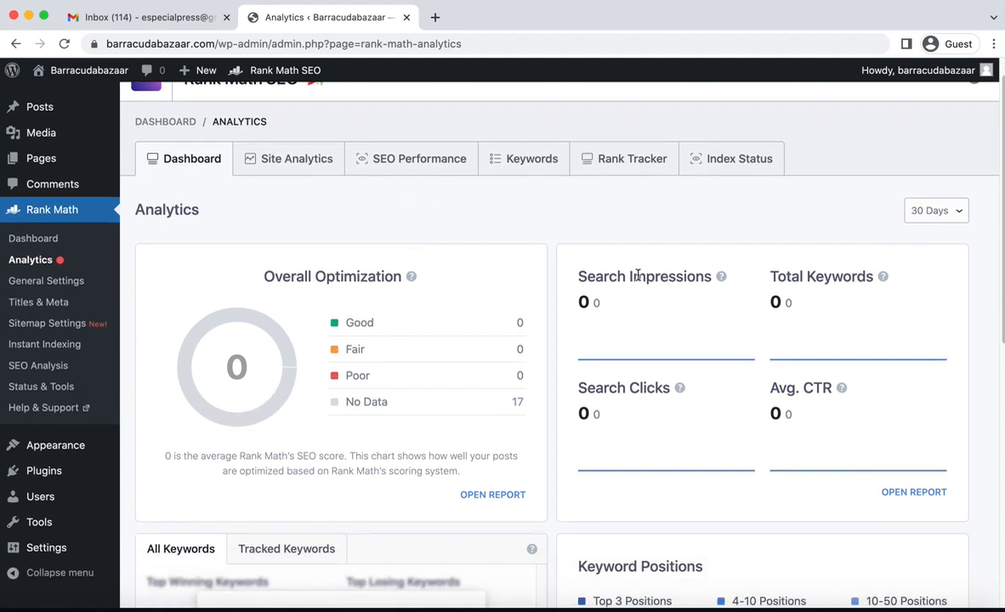
{"action": "scroll", "coordinate": [643, 244], "scroll_direction": "down", "scroll_amount": 10}
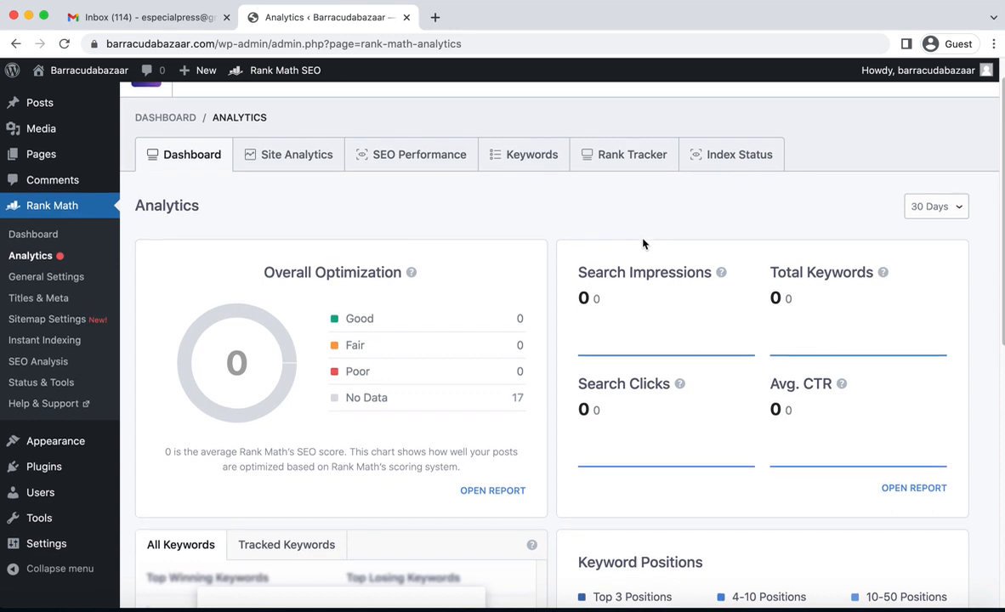
{"action": "scroll", "coordinate": [643, 249], "scroll_direction": "up", "scroll_amount": 10}
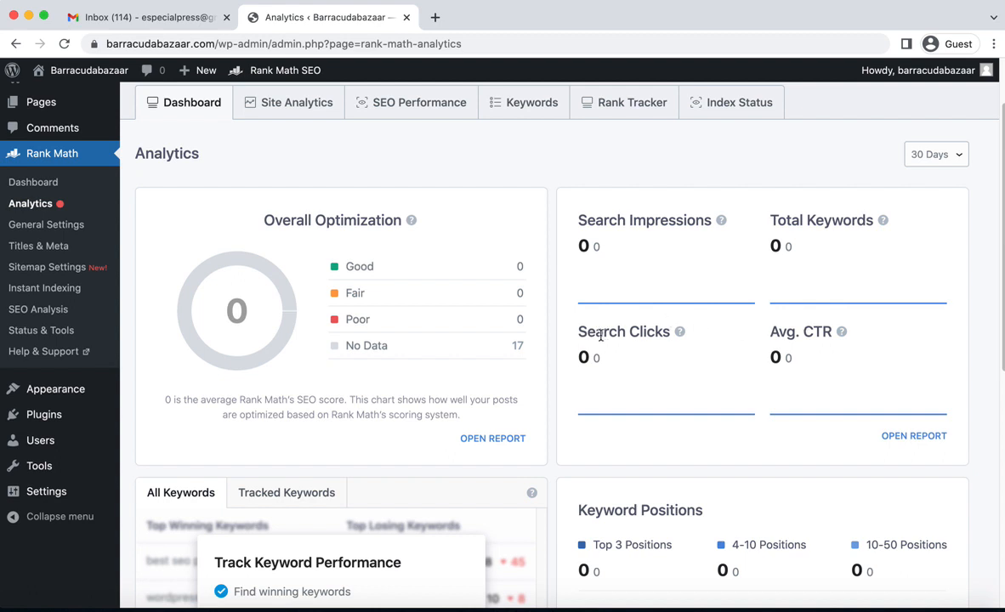
{"action": "scroll", "coordinate": [259, 316], "scroll_direction": "up", "scroll_amount": 1}
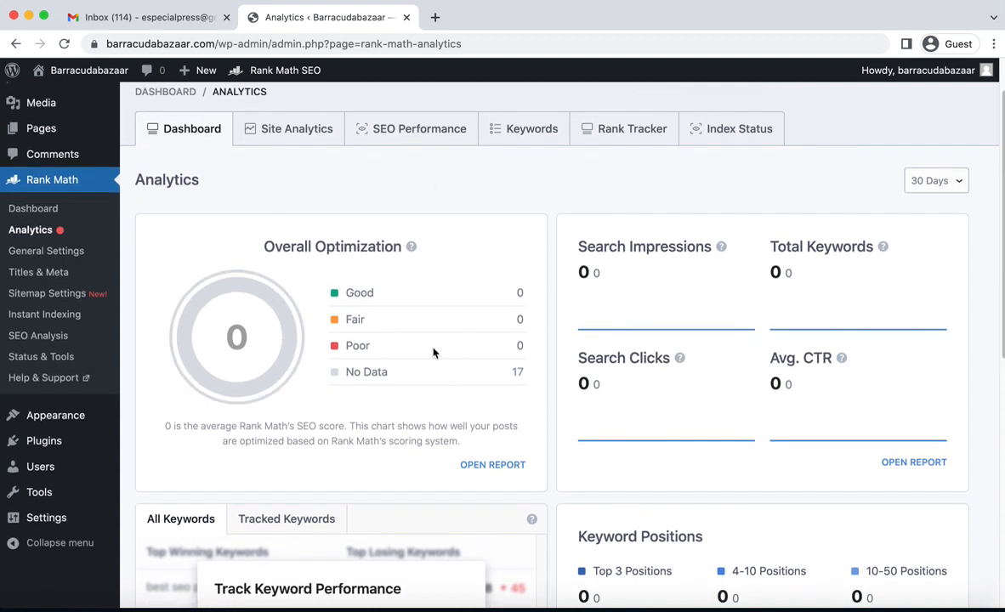
{"action": "scroll", "coordinate": [443, 332], "scroll_direction": "up", "scroll_amount": 2}
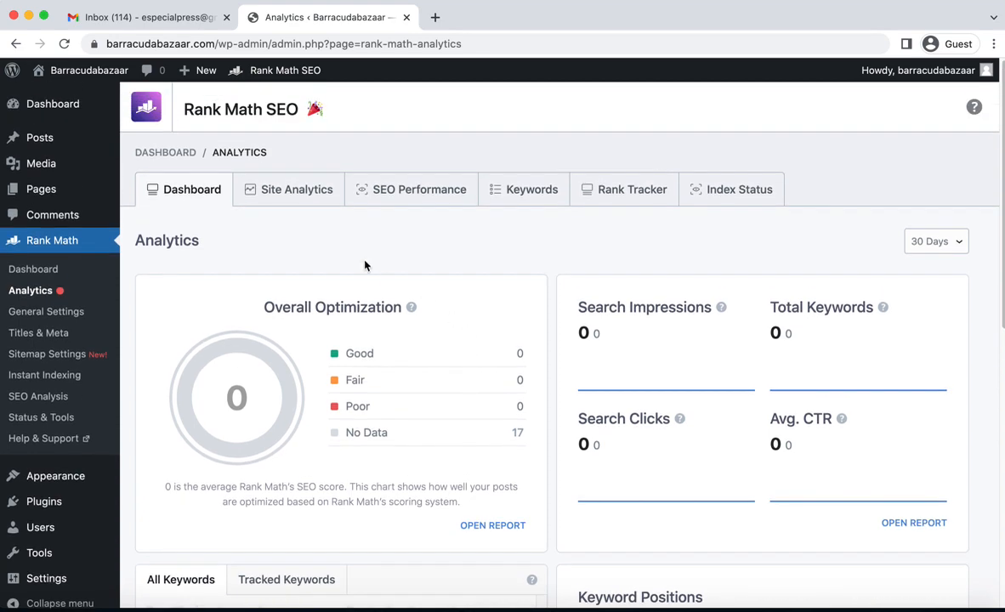
Open the Site Analytics report and examine its good, fair, poor and no-data score groups and content table.
{"action": "left_click", "coordinate": [285, 188]}
{"action": "scroll", "coordinate": [458, 272], "scroll_direction": "down", "scroll_amount": 2}
{"action": "scroll", "coordinate": [458, 272], "scroll_direction": "up", "scroll_amount": 2}
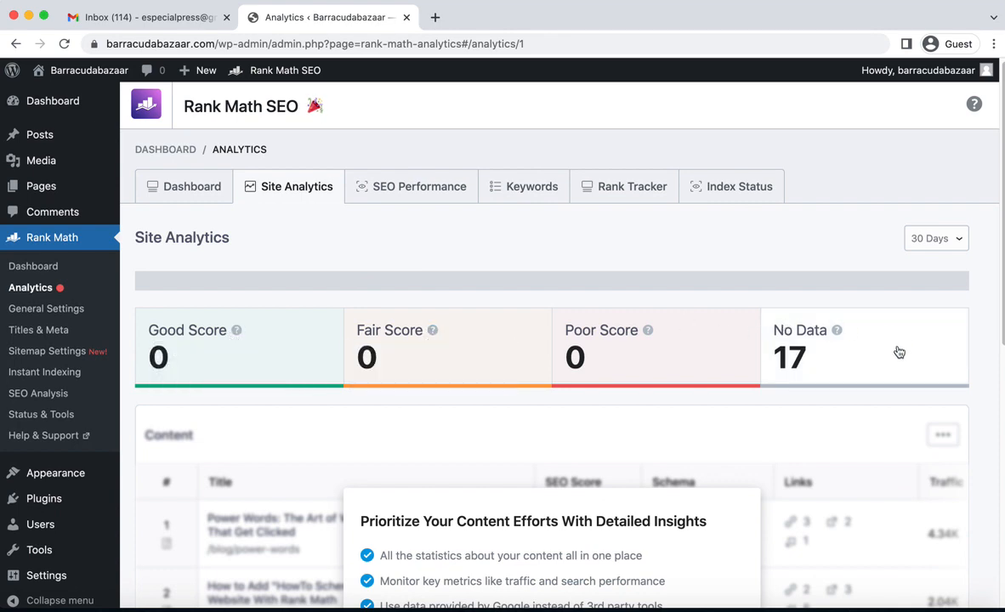
{"action": "scroll", "coordinate": [743, 328], "scroll_direction": "down", "scroll_amount": 3}
{"action": "scroll", "coordinate": [743, 329], "scroll_direction": "up", "scroll_amount": 3}
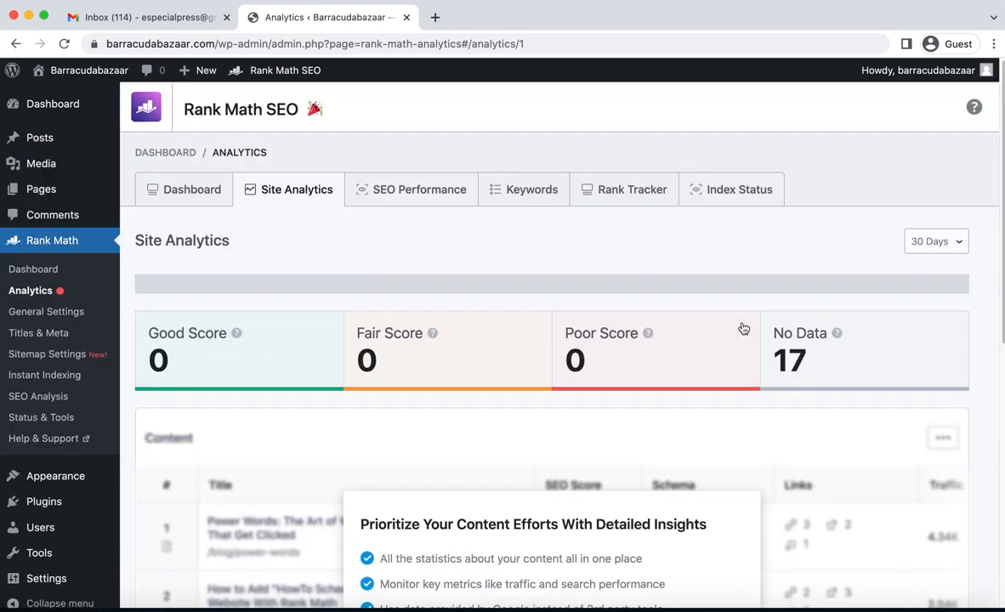
View the SEO Performance, Keywords and Rank Tracker reports of Rank Math Analytics in turn.
{"action": "left_click", "coordinate": [392, 192]}
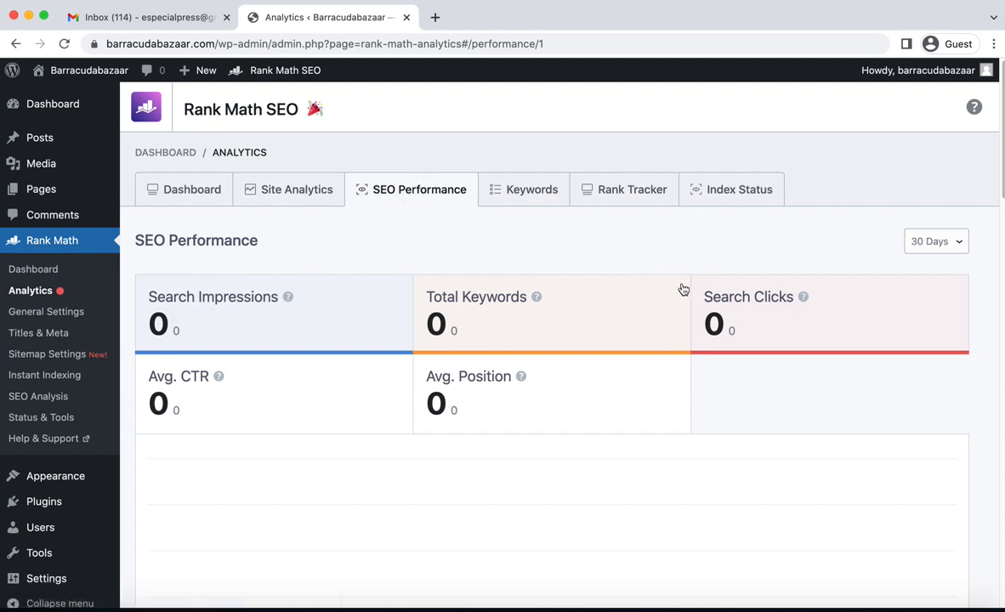
{"action": "left_click", "coordinate": [532, 190]}
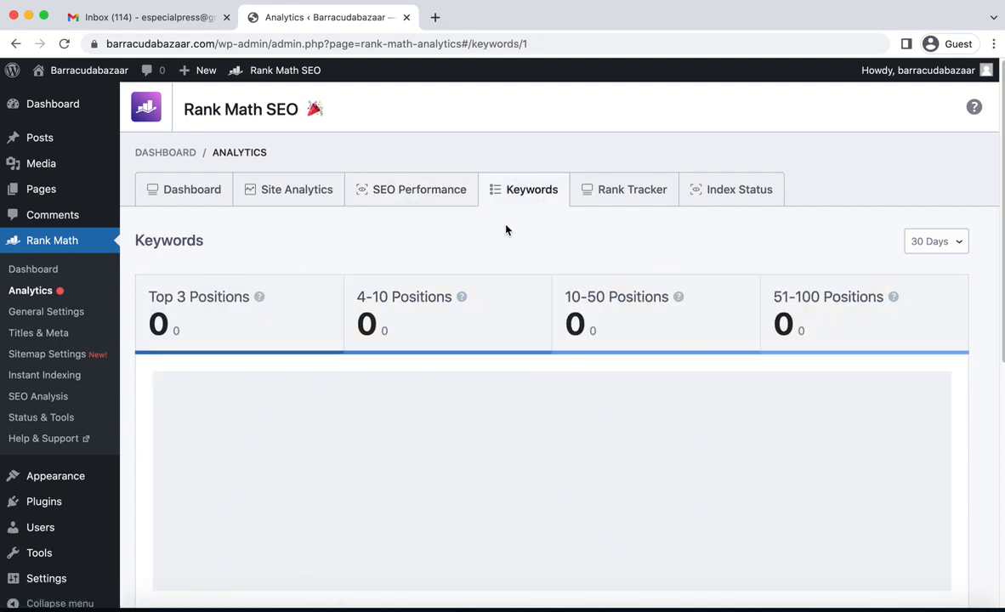
{"action": "scroll", "coordinate": [476, 247], "scroll_direction": "down", "scroll_amount": 1}
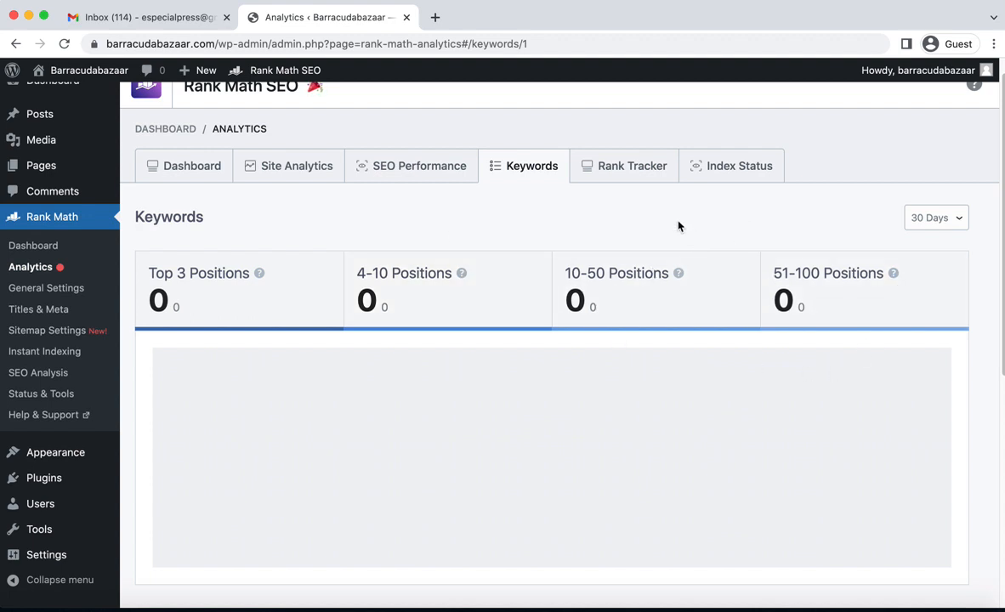
{"action": "left_click", "coordinate": [624, 169]}
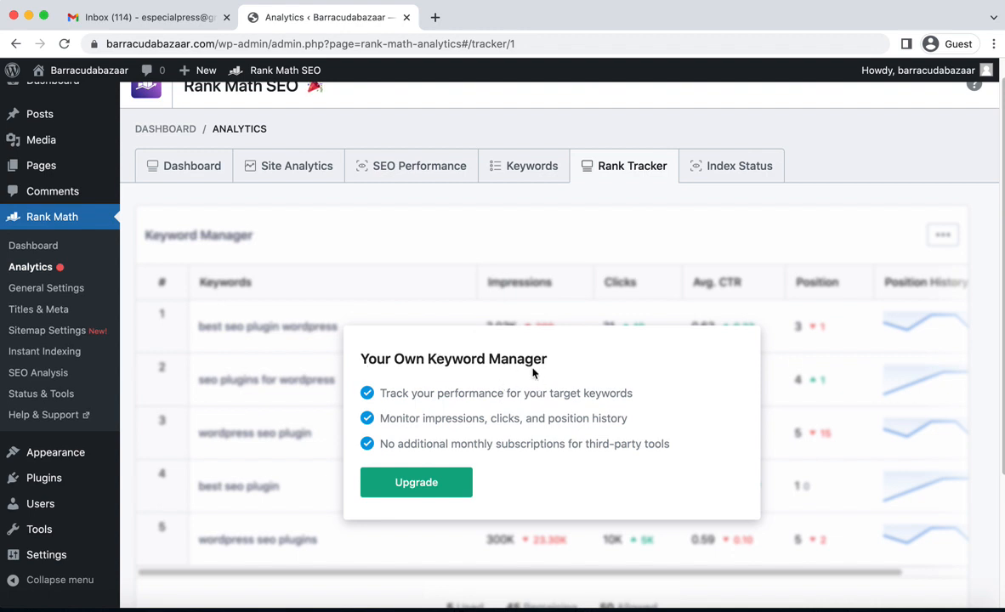
{"action": "scroll", "coordinate": [447, 253], "scroll_direction": "down", "scroll_amount": 1}
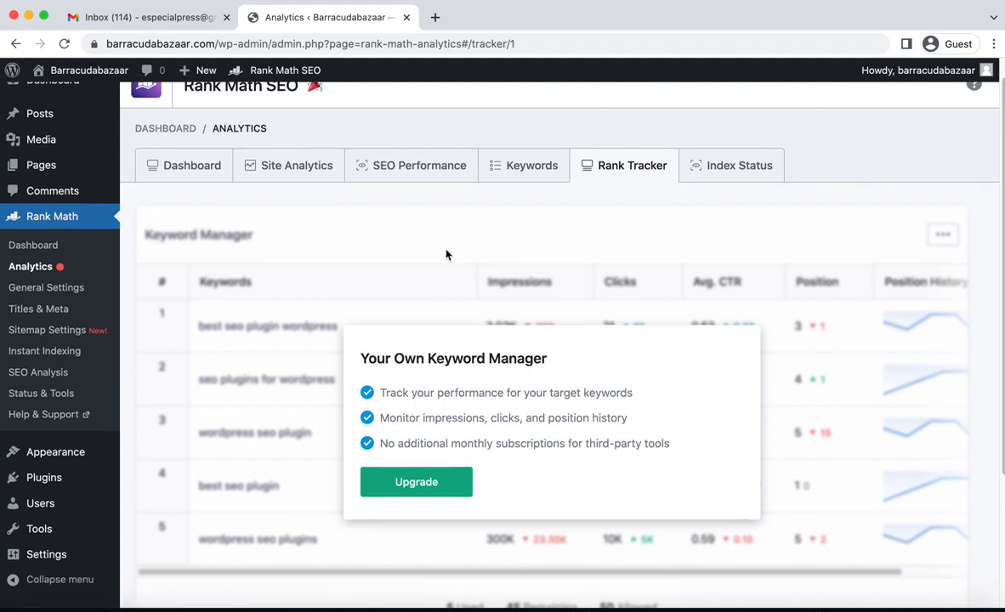
Open Rank Math's General Settings and examine the Strip Category Base option and its example category URLs under Links.
{"action": "left_click", "coordinate": [49, 289]}
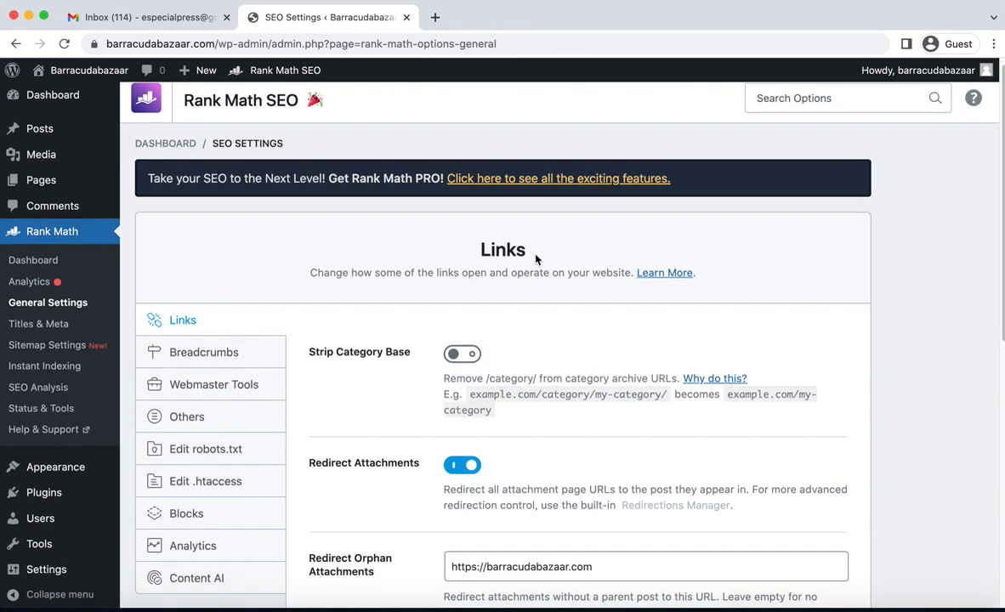
{"action": "scroll", "coordinate": [534, 255], "scroll_direction": "down", "scroll_amount": 2}
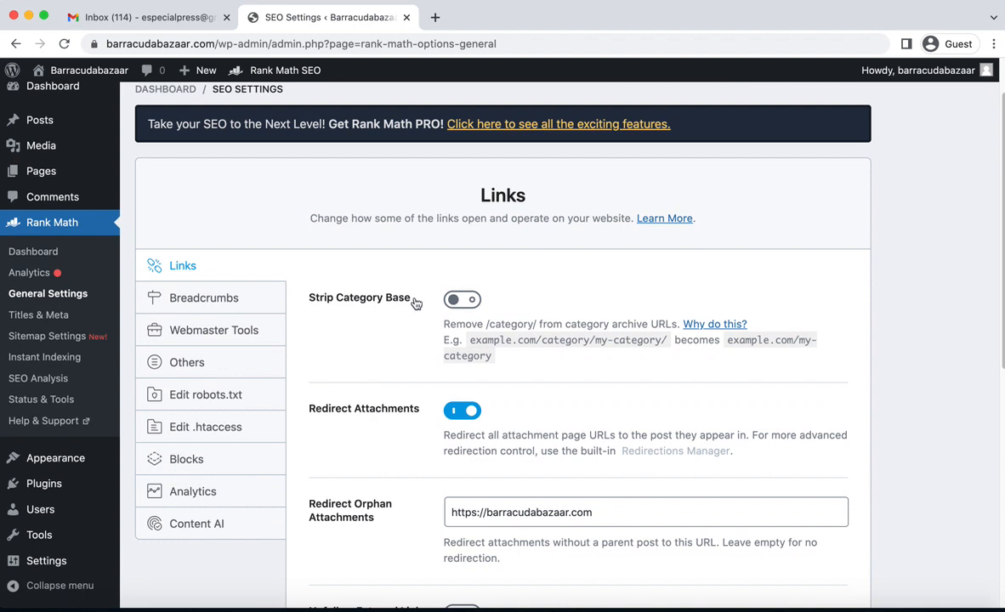
{"action": "scroll", "coordinate": [644, 250], "scroll_direction": "down", "scroll_amount": 1}
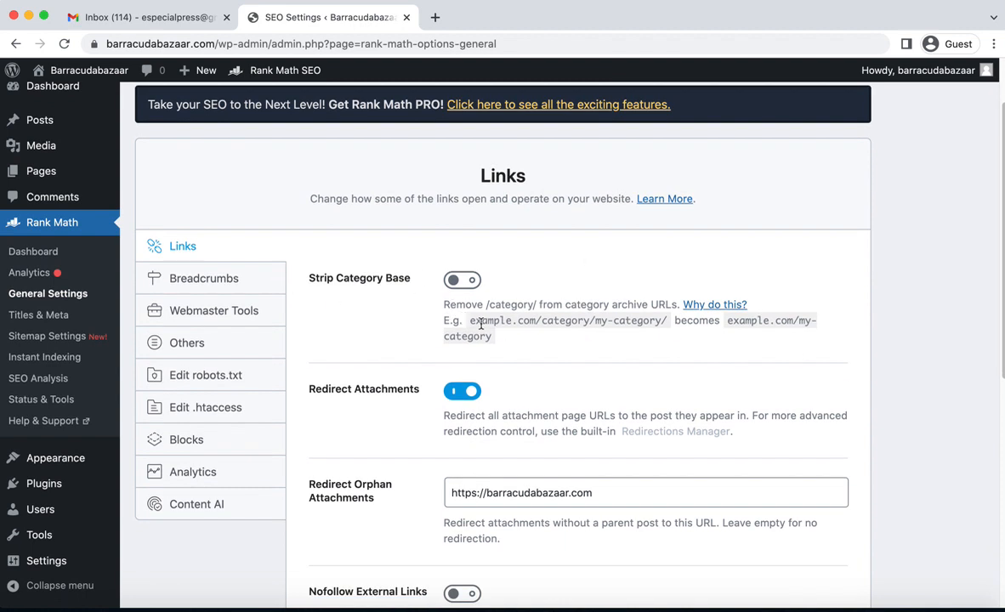
{"action": "left_click_drag", "start_coordinate": [470, 323], "coordinate": [668, 328]}
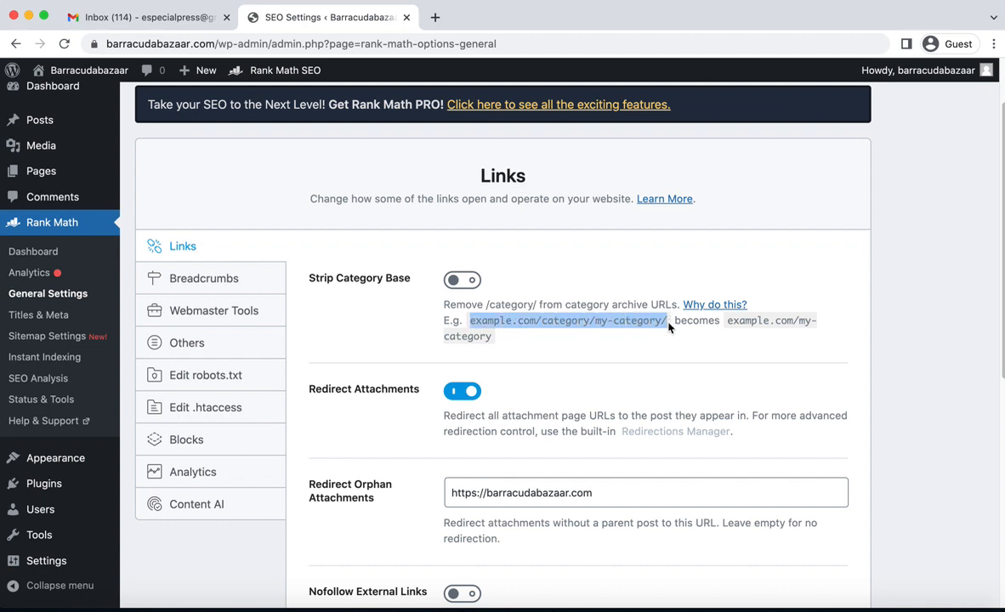
{"action": "left_click", "coordinate": [561, 338]}
{"action": "left_click_drag", "start_coordinate": [470, 323], "coordinate": [533, 324]}
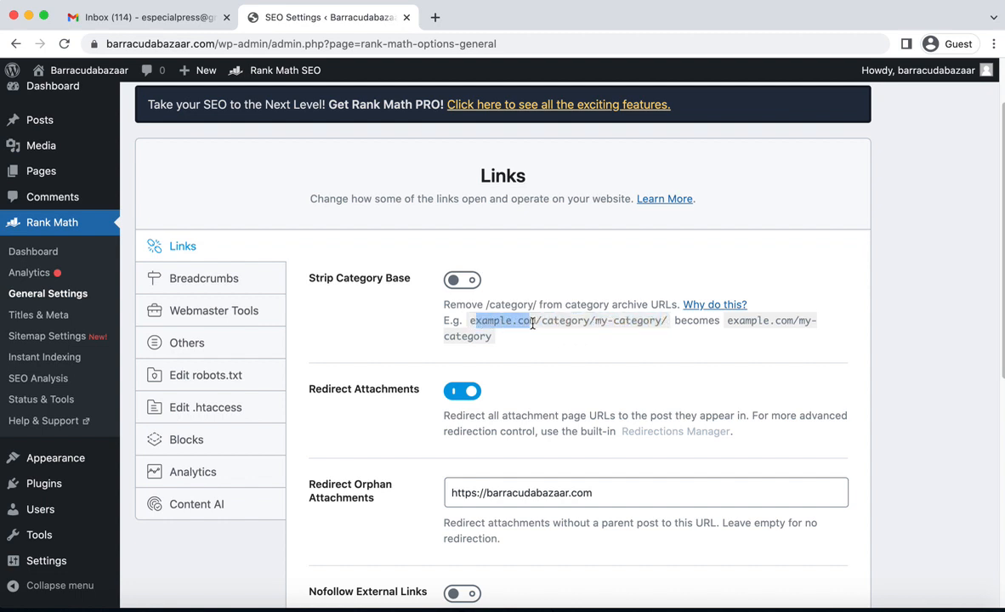
{"action": "left_click", "coordinate": [508, 323]}
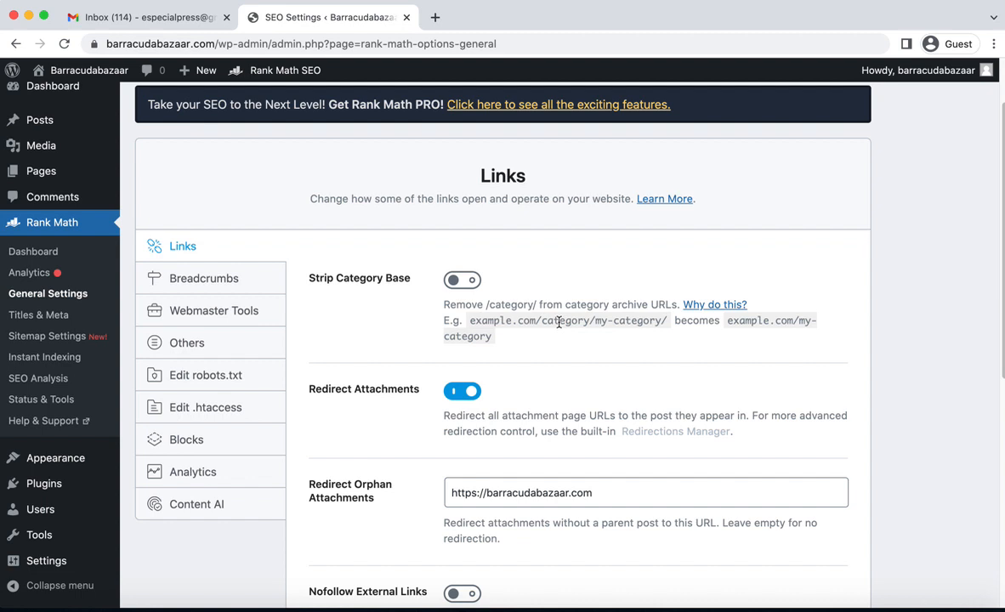
{"action": "left_click_drag", "start_coordinate": [604, 319], "coordinate": [670, 324]}
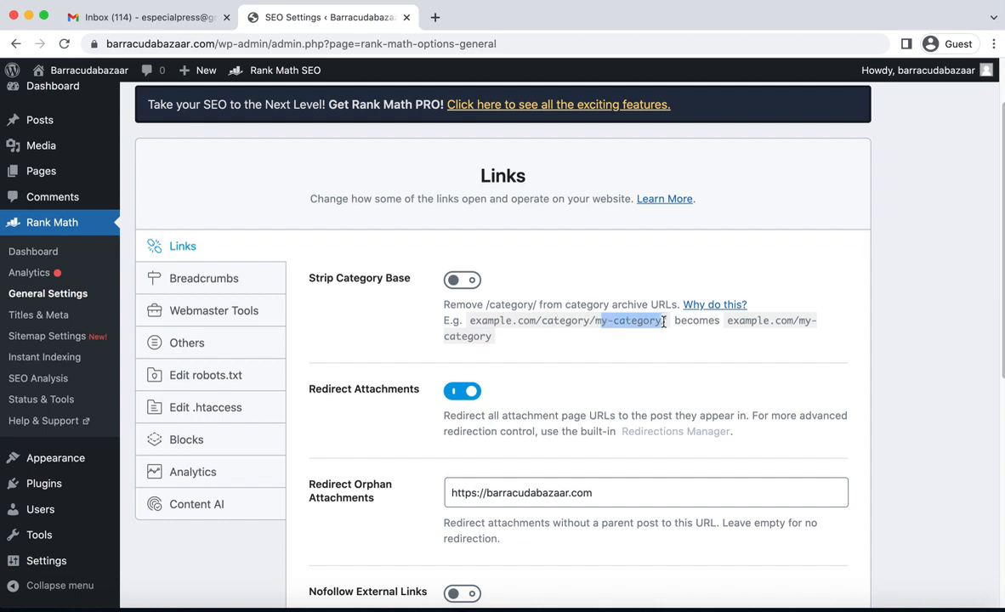
{"action": "left_click", "coordinate": [671, 327]}
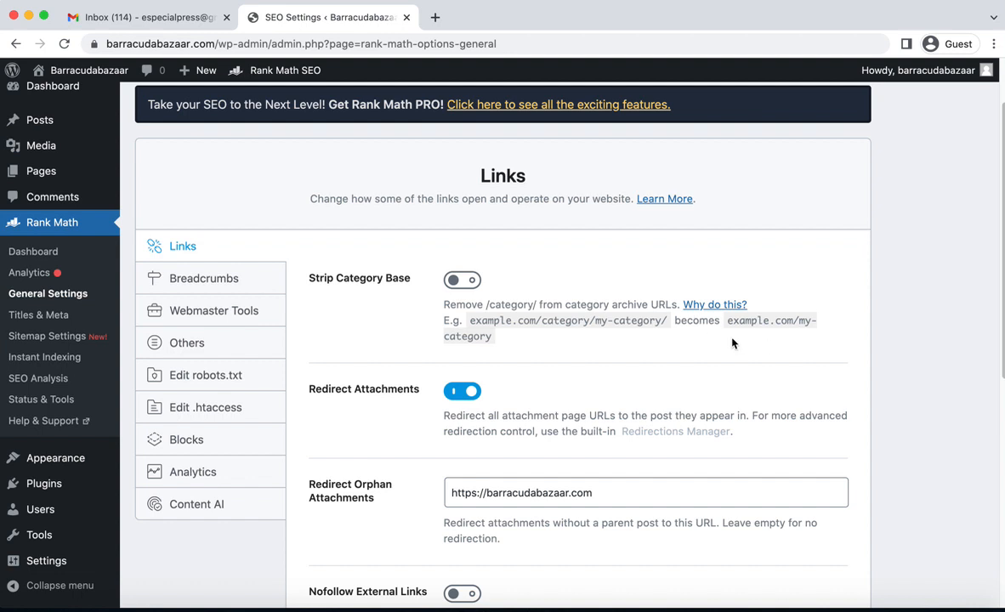
{"action": "left_click_drag", "start_coordinate": [732, 323], "coordinate": [787, 322]}
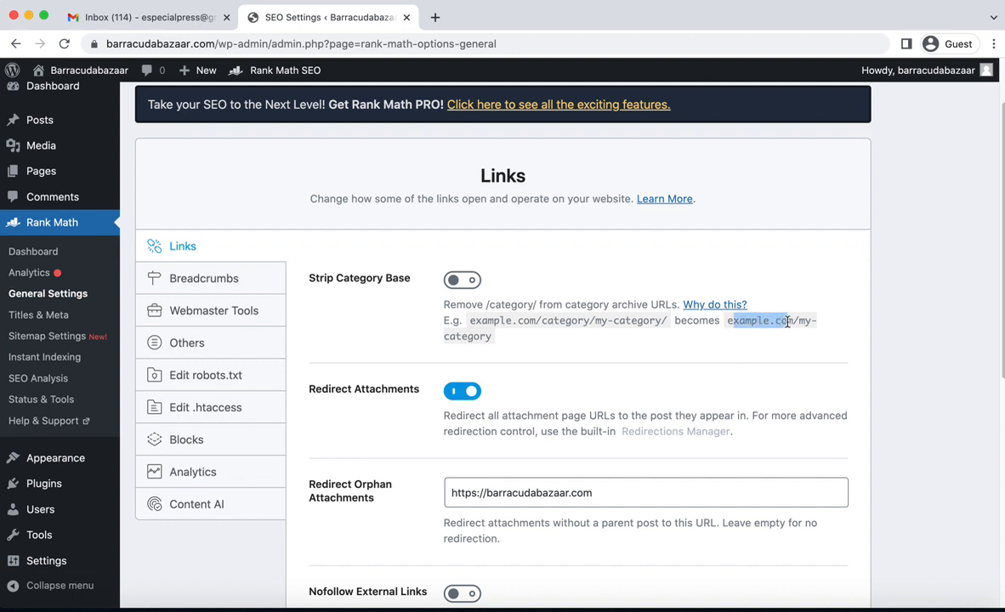
{"action": "left_click", "coordinate": [783, 323]}
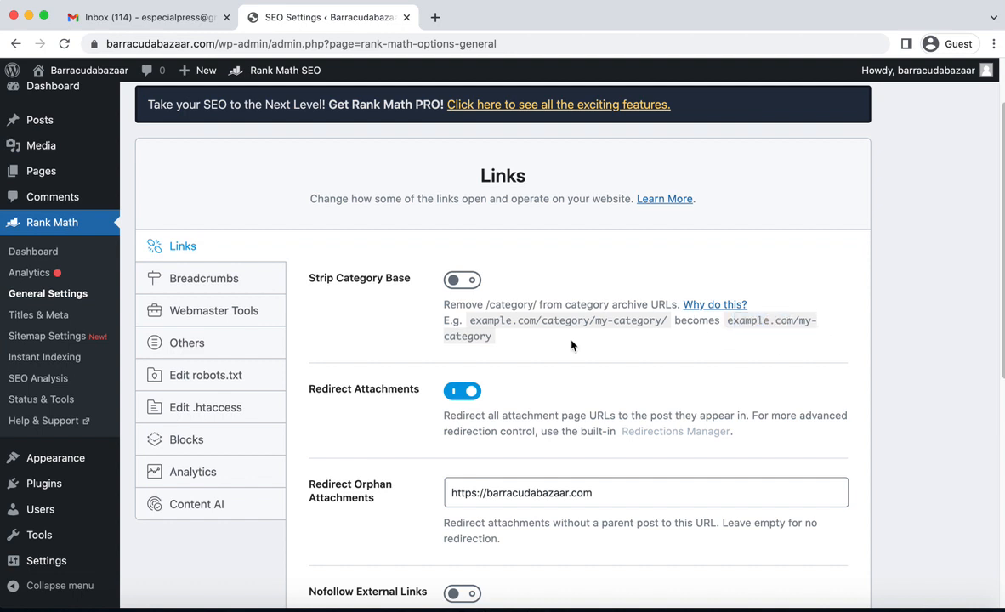
{"action": "scroll", "coordinate": [606, 321], "scroll_direction": "down", "scroll_amount": 3}
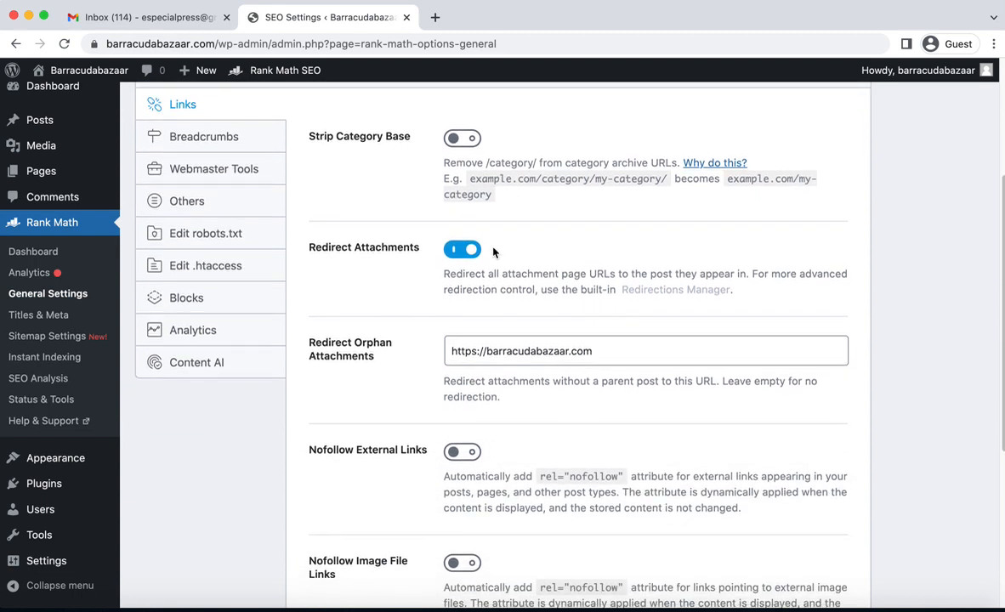
{"action": "left_click_drag", "start_coordinate": [541, 180], "coordinate": [494, 196]}
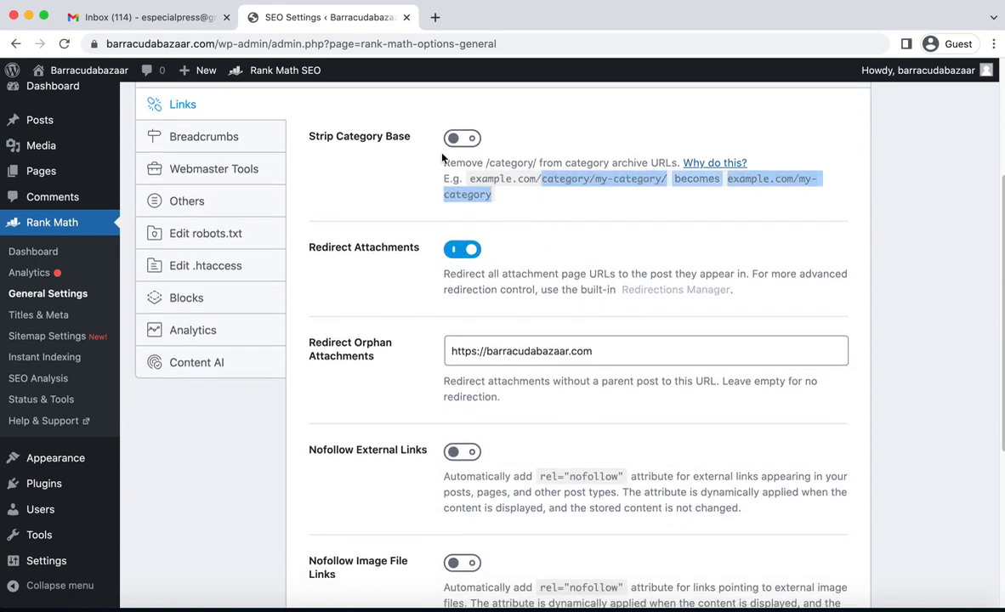
{"action": "left_click", "coordinate": [462, 138]}
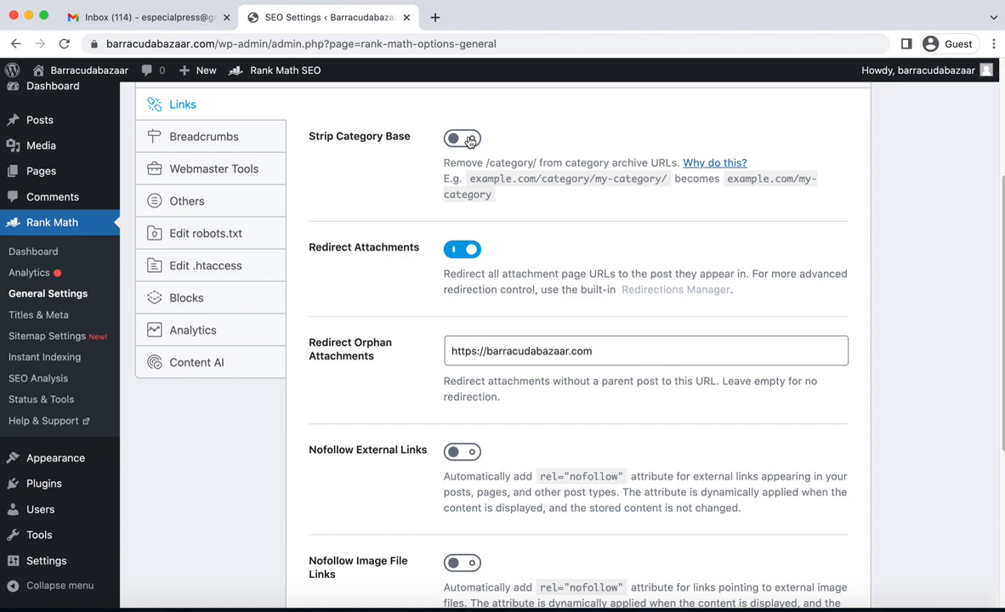
{"action": "left_click", "coordinate": [466, 141]}
Review the remaining Links settings, covering attachment redirects, nofollow options and opening external links in a new tab or window.
{"action": "scroll", "coordinate": [597, 287], "scroll_direction": "down", "scroll_amount": 4}
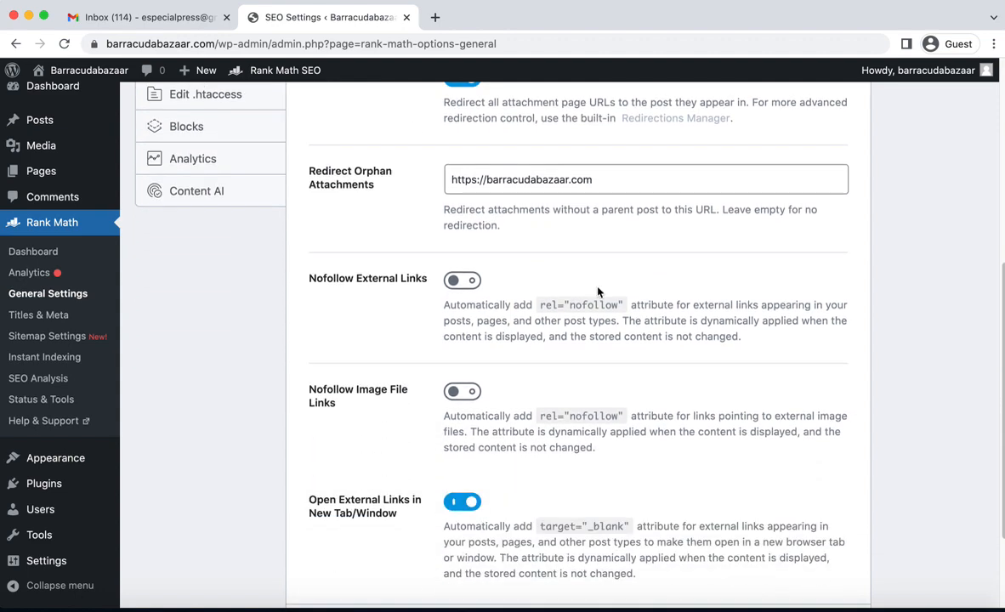
{"action": "scroll", "coordinate": [599, 288], "scroll_direction": "up", "scroll_amount": 3}
{"action": "scroll", "coordinate": [615, 281], "scroll_direction": "down", "scroll_amount": 3}
{"action": "left_click", "coordinate": [454, 180]}
{"action": "scroll", "coordinate": [671, 278], "scroll_direction": "down", "scroll_amount": 3}
{"action": "scroll", "coordinate": [672, 281], "scroll_direction": "up", "scroll_amount": 5}
{"action": "scroll", "coordinate": [672, 280], "scroll_direction": "up", "scroll_amount": 5}
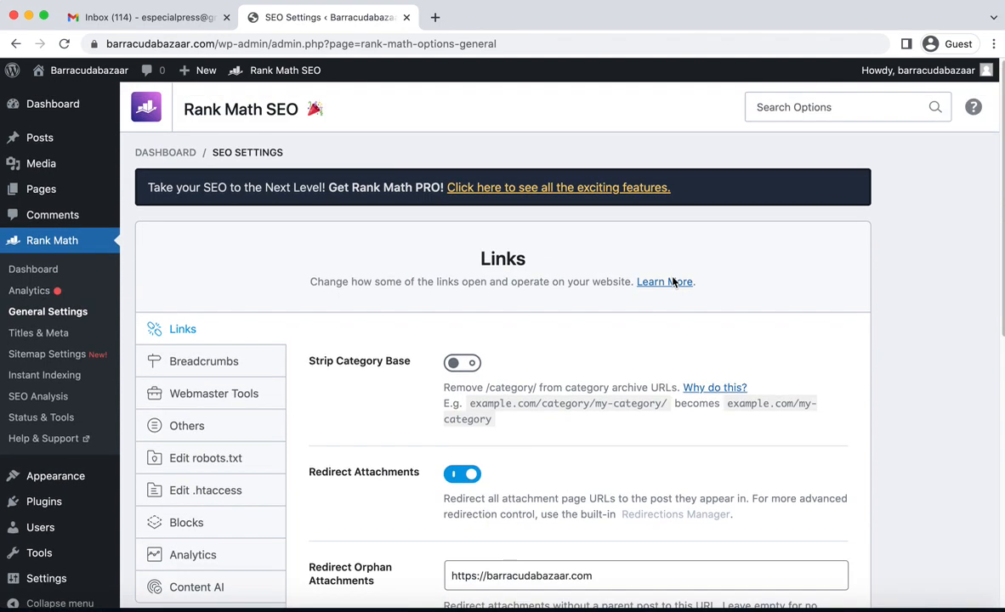
{"action": "scroll", "coordinate": [672, 283], "scroll_direction": "down", "scroll_amount": 3}
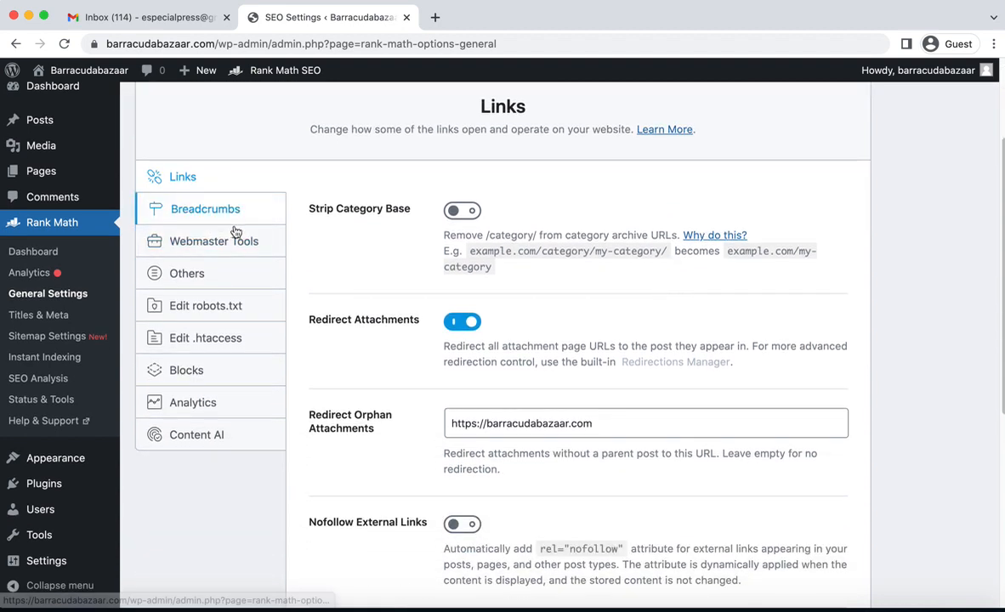
Open the Breadcrumbs settings and examine the PHP code and shortcode offered for displaying breadcrumbs in theme template files.
{"action": "left_click", "coordinate": [176, 212]}
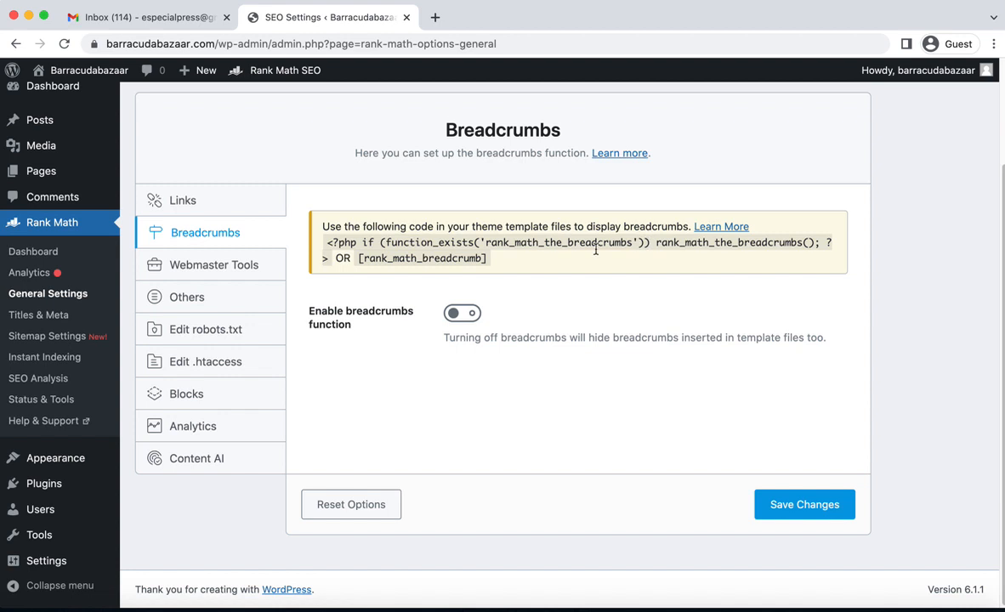
{"action": "left_click_drag", "start_coordinate": [326, 241], "coordinate": [545, 241]}
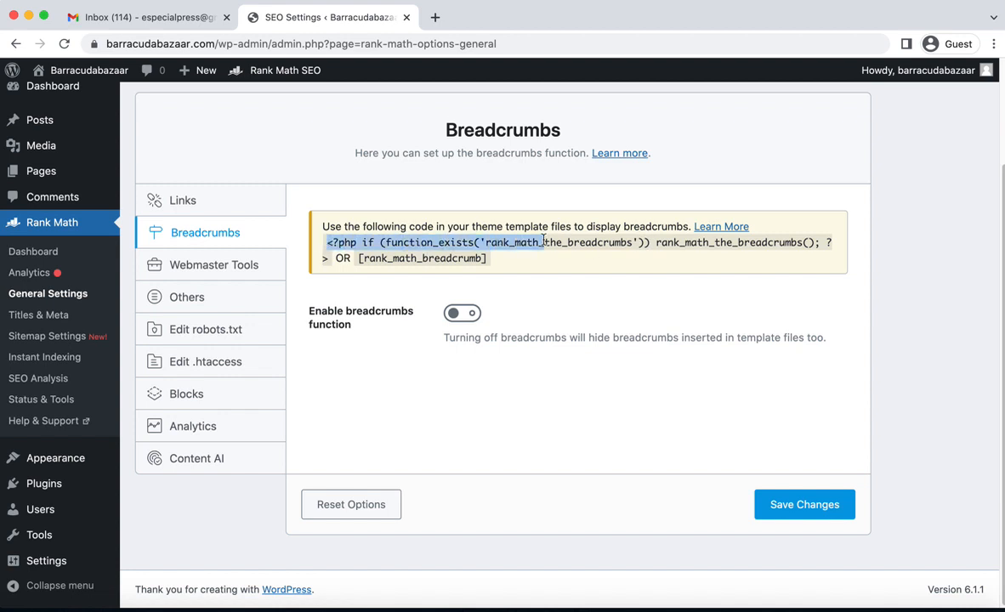
{"action": "left_click", "coordinate": [603, 241]}
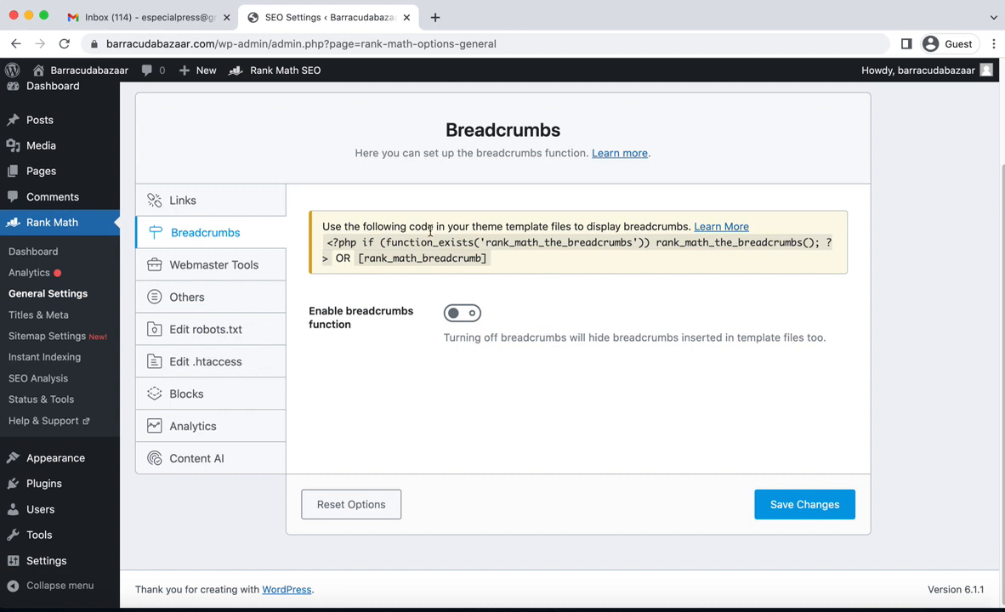
{"action": "left_click_drag", "start_coordinate": [332, 227], "coordinate": [542, 227]}
{"action": "left_click", "coordinate": [545, 242]}
{"action": "left_click_drag", "start_coordinate": [326, 245], "coordinate": [810, 243]}
{"action": "left_click_drag", "start_coordinate": [358, 259], "coordinate": [503, 268]}
{"action": "left_click", "coordinate": [636, 282]}
Open the Webmaster Tools settings and look through the verification fields for Google Search Console, Bing, Baidu and Yandex.
{"action": "left_click", "coordinate": [208, 264]}
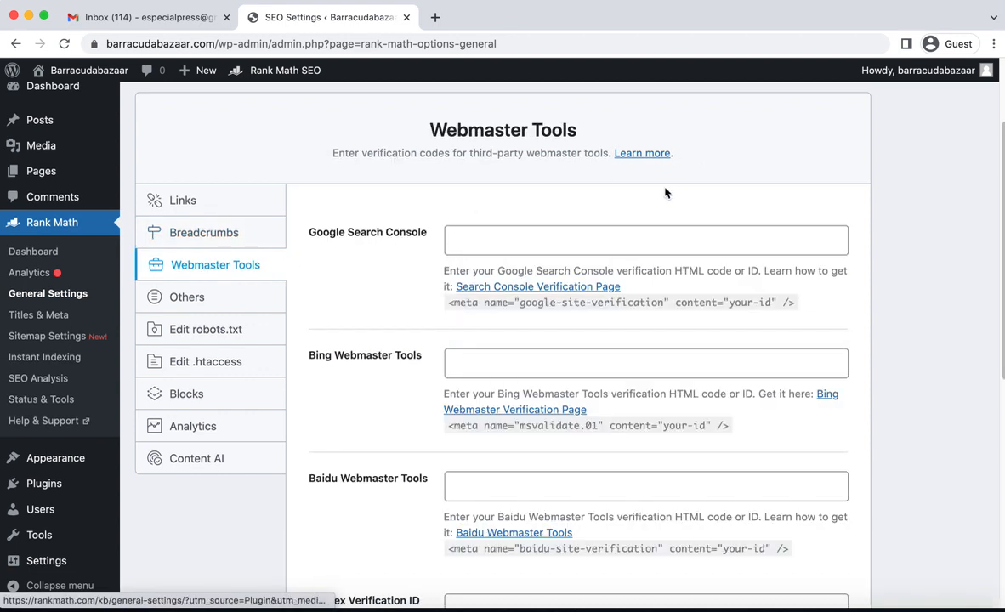
{"action": "scroll", "coordinate": [662, 191], "scroll_direction": "down", "scroll_amount": 2}
{"action": "left_click", "coordinate": [576, 153]}
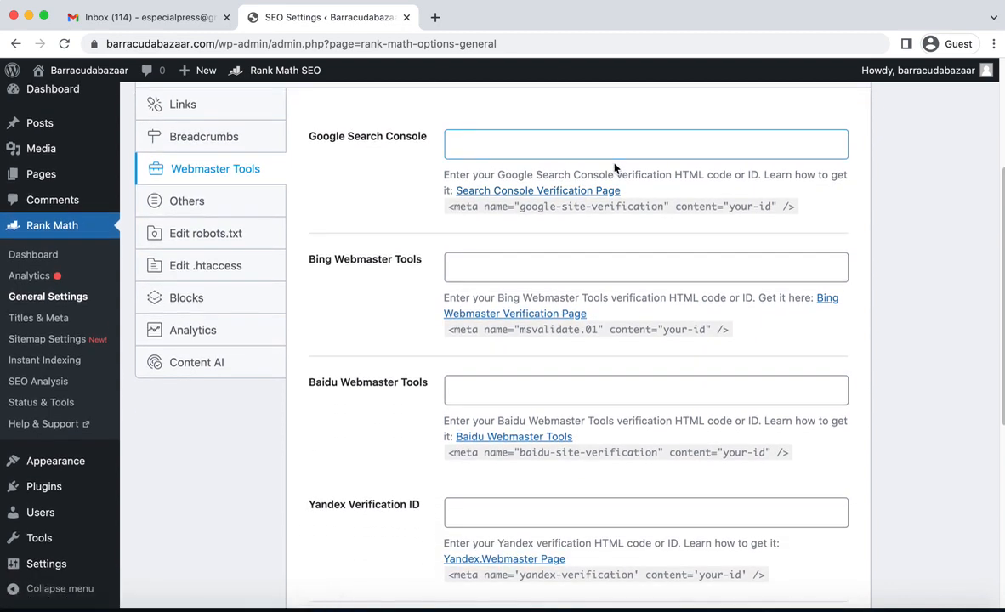
{"action": "scroll", "coordinate": [562, 207], "scroll_direction": "down", "scroll_amount": 1}
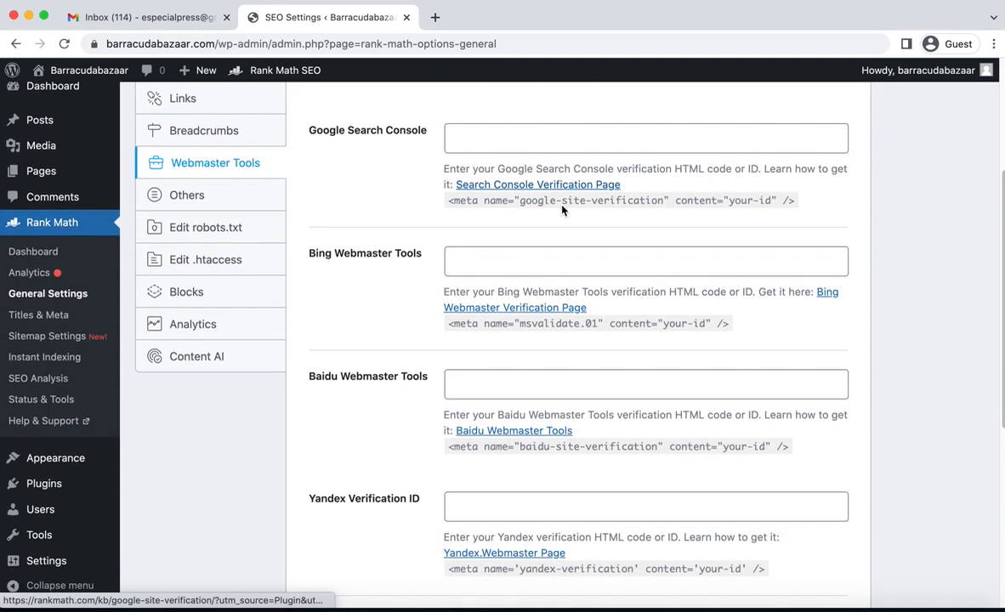
{"action": "left_click", "coordinate": [446, 247]}
{"action": "scroll", "coordinate": [510, 255], "scroll_direction": "down", "scroll_amount": 1}
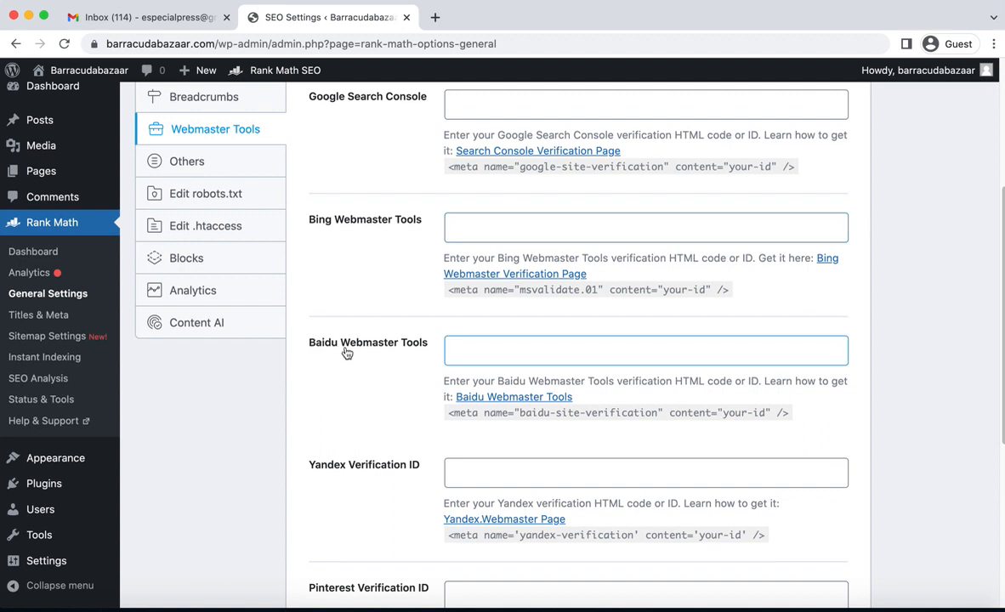
{"action": "scroll", "coordinate": [623, 310], "scroll_direction": "up", "scroll_amount": 3}
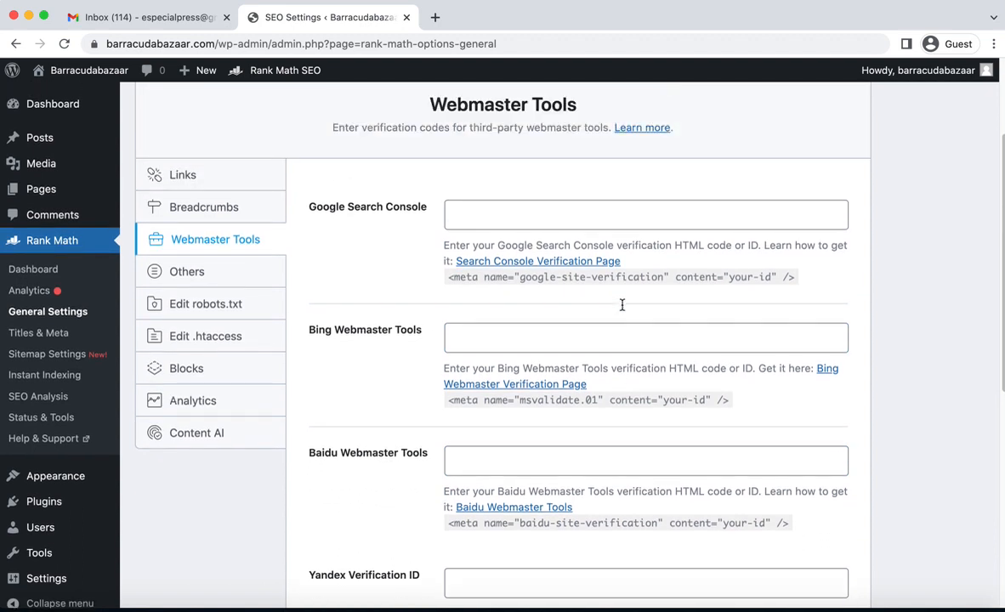
View the robots.txt editor, and read through the .htaccess file contents in its editor.
{"action": "left_click", "coordinate": [212, 305]}
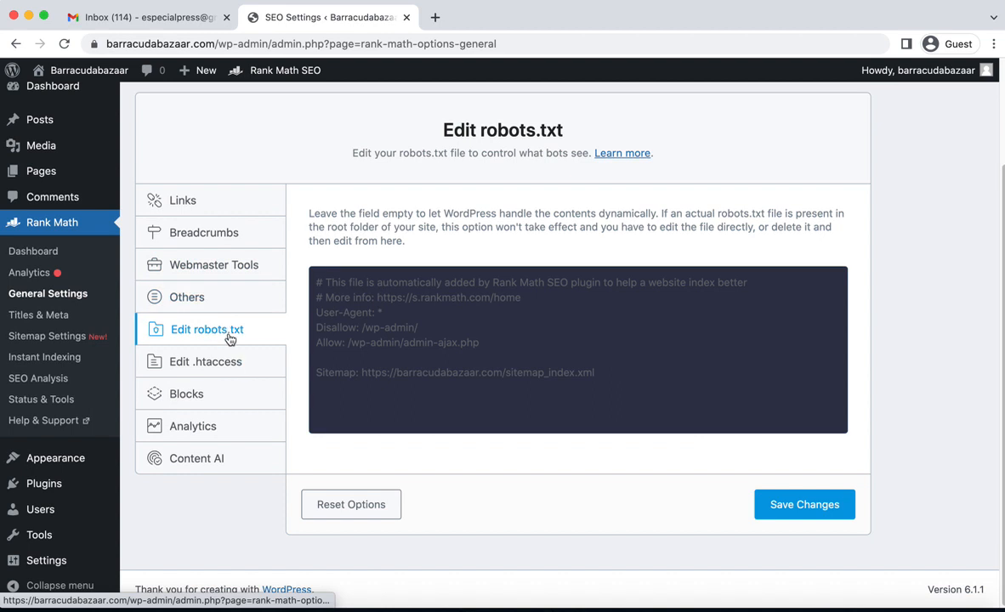
{"action": "left_click", "coordinate": [357, 308]}
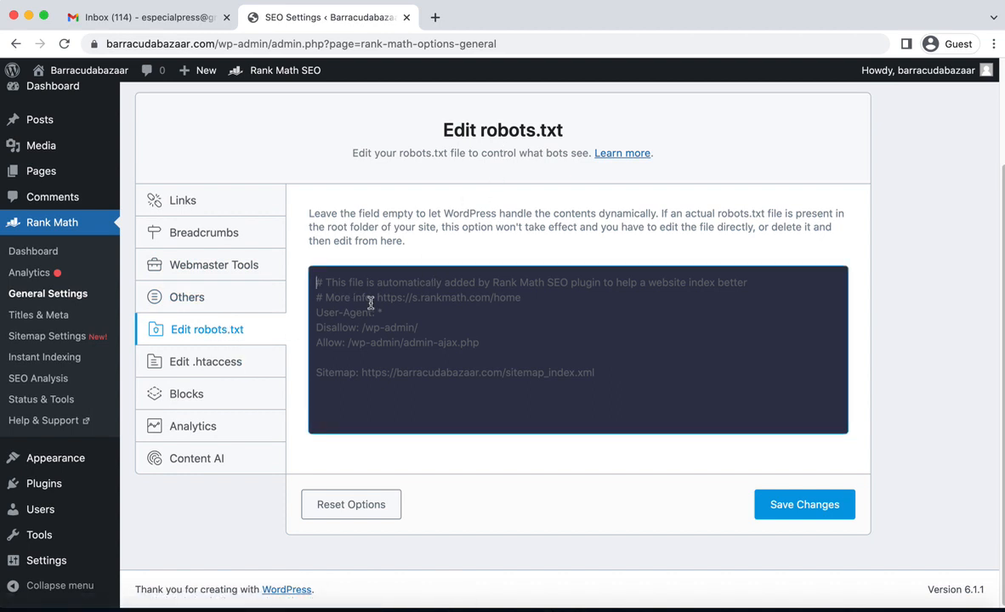
{"action": "left_click", "coordinate": [201, 367]}
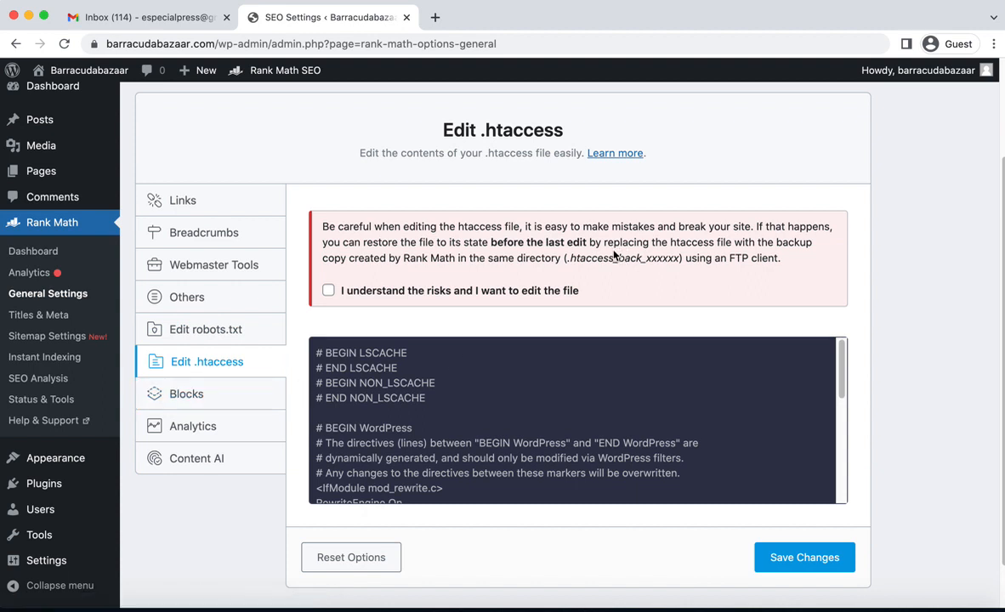
{"action": "scroll", "coordinate": [499, 319], "scroll_direction": "down", "scroll_amount": 1}
{"action": "scroll", "coordinate": [499, 319], "scroll_direction": "down", "scroll_amount": 10}
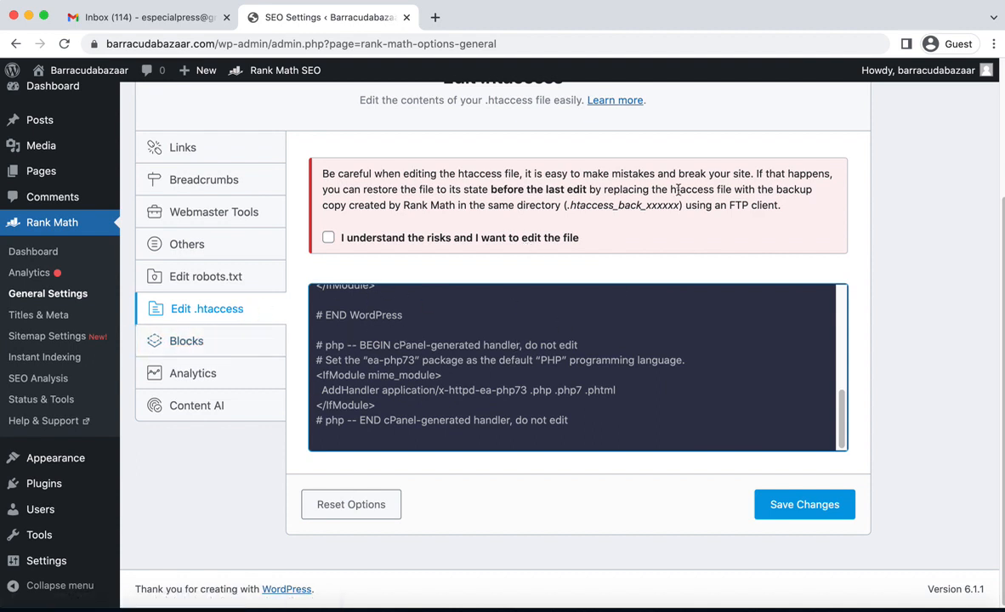
Open the Blocks settings and examine the Table of Contents title, list style and excluded headings options.
{"action": "left_click", "coordinate": [188, 345]}
{"action": "scroll", "coordinate": [645, 251], "scroll_direction": "up", "scroll_amount": 3}
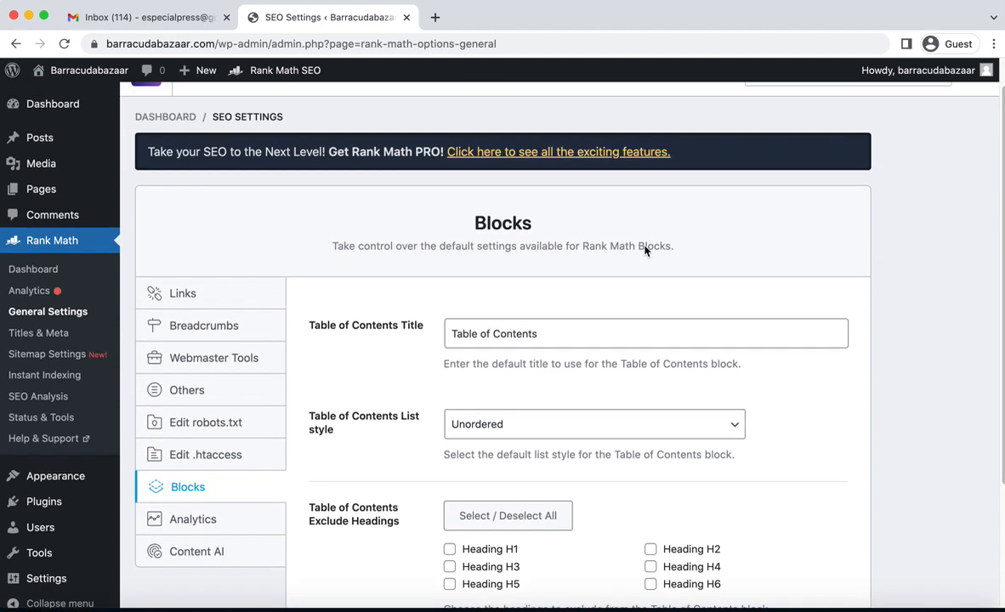
{"action": "scroll", "coordinate": [591, 258], "scroll_direction": "down", "scroll_amount": 3}
{"action": "left_click", "coordinate": [480, 213]}
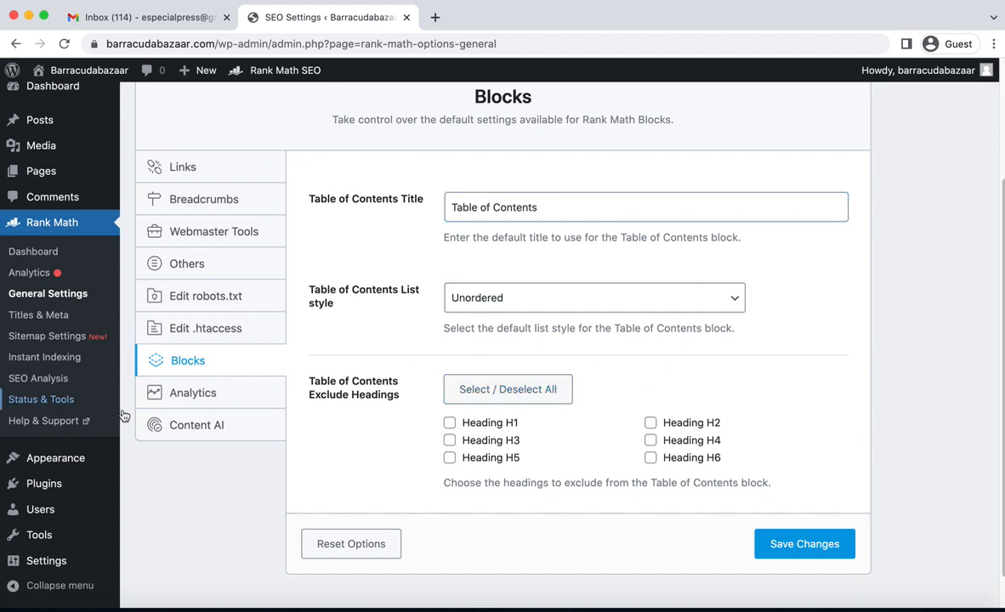
{"action": "scroll", "coordinate": [415, 344], "scroll_direction": "up", "scroll_amount": 1}
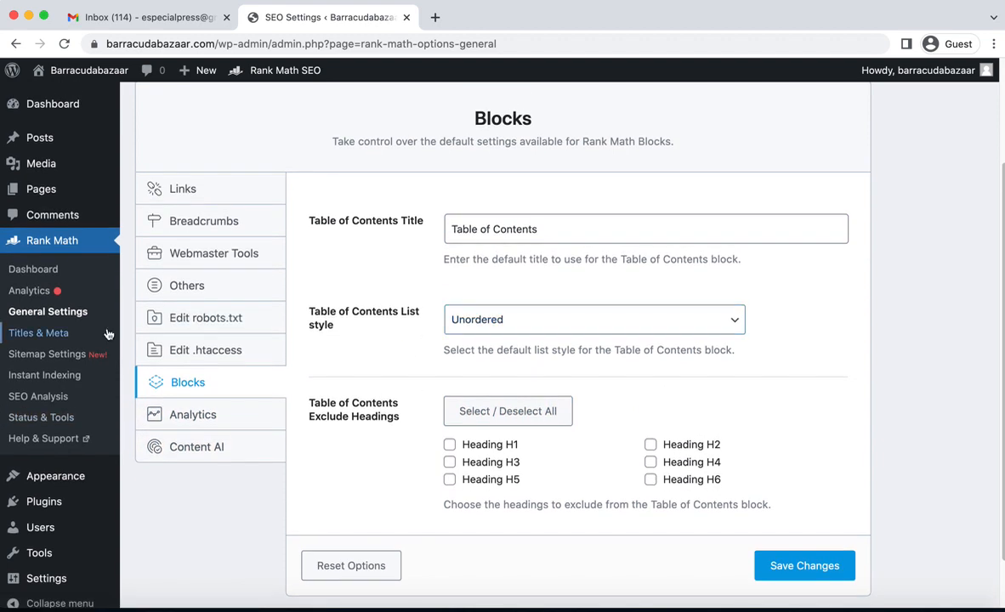
Leave General Settings without saving and open Titles & Meta to examine the Global Meta robots and separator options.
{"action": "left_click", "coordinate": [39, 333]}
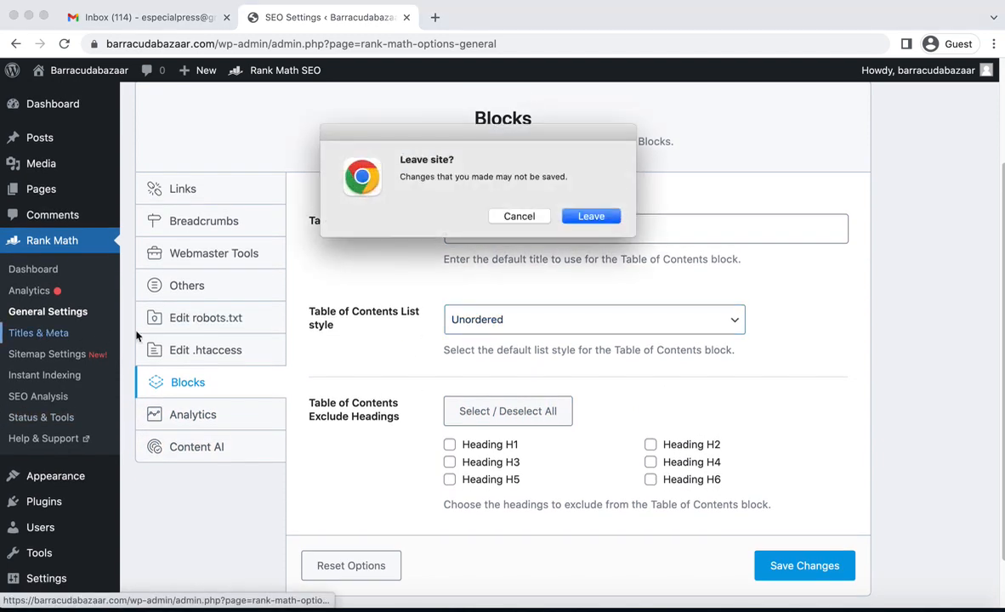
{"action": "left_click", "coordinate": [585, 216]}
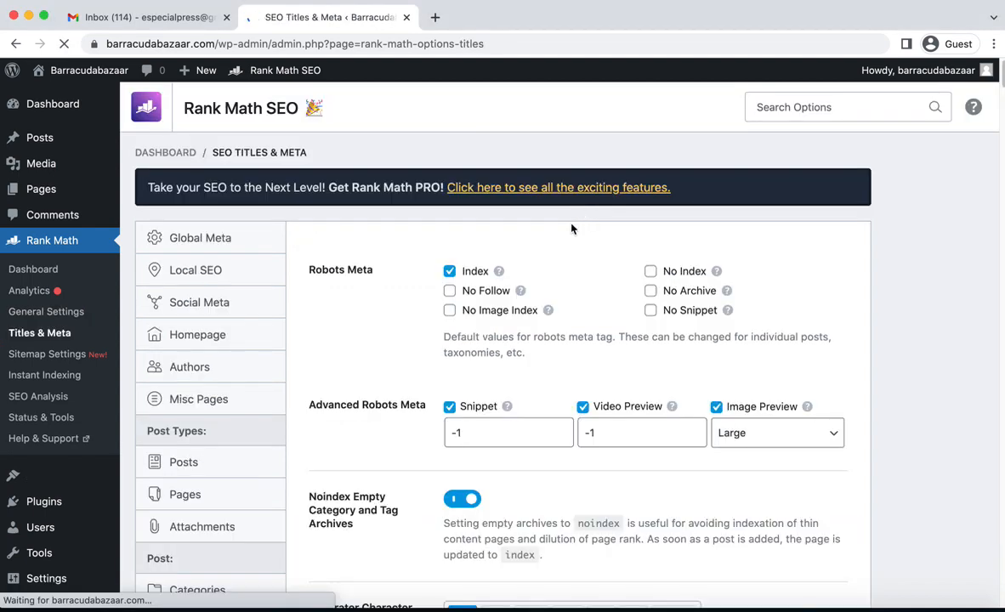
{"action": "scroll", "coordinate": [281, 180], "scroll_direction": "down", "scroll_amount": 2}
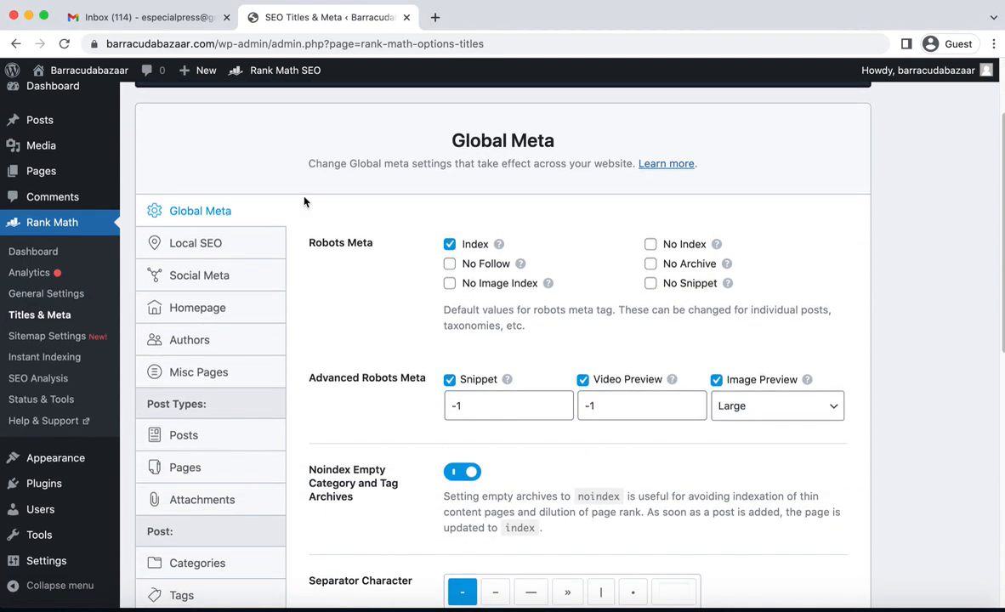
{"action": "scroll", "coordinate": [438, 198], "scroll_direction": "down", "scroll_amount": 2}
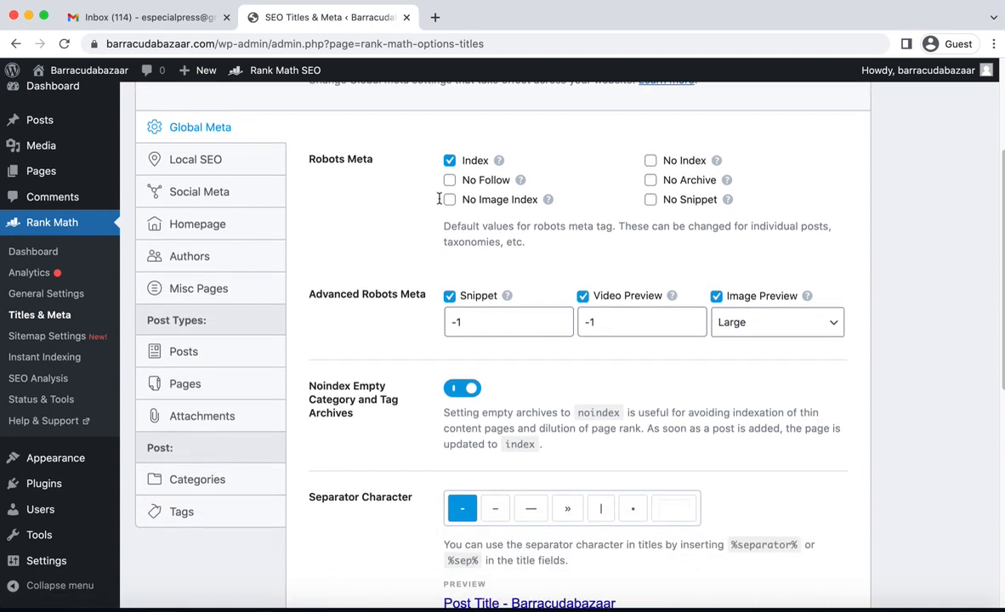
Try the dash separator options in Global Meta, set the Separator Character to », and check the title preview.
{"action": "scroll", "coordinate": [616, 262], "scroll_direction": "down", "scroll_amount": 3}
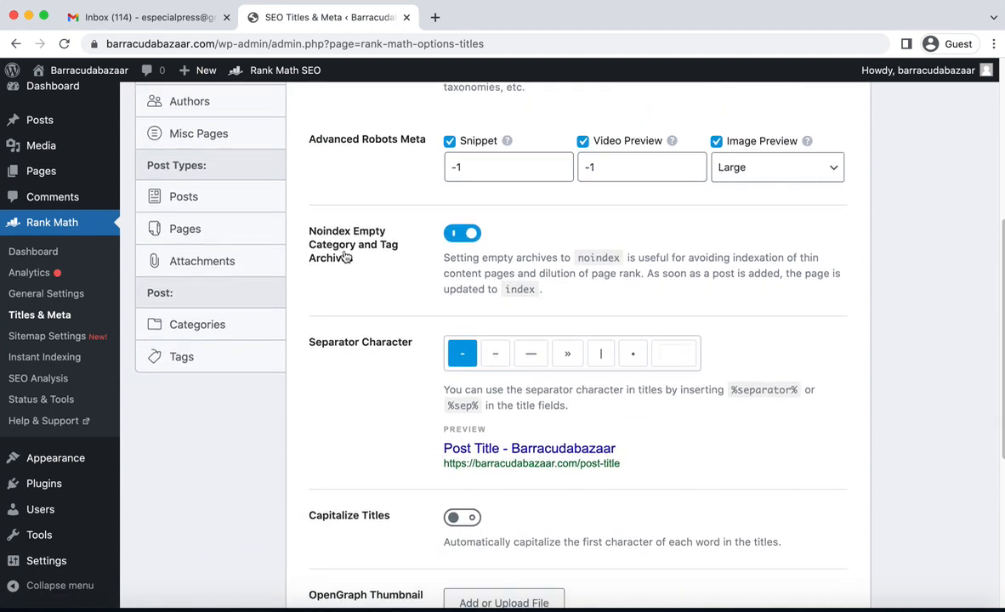
{"action": "scroll", "coordinate": [642, 232], "scroll_direction": "down", "scroll_amount": 4}
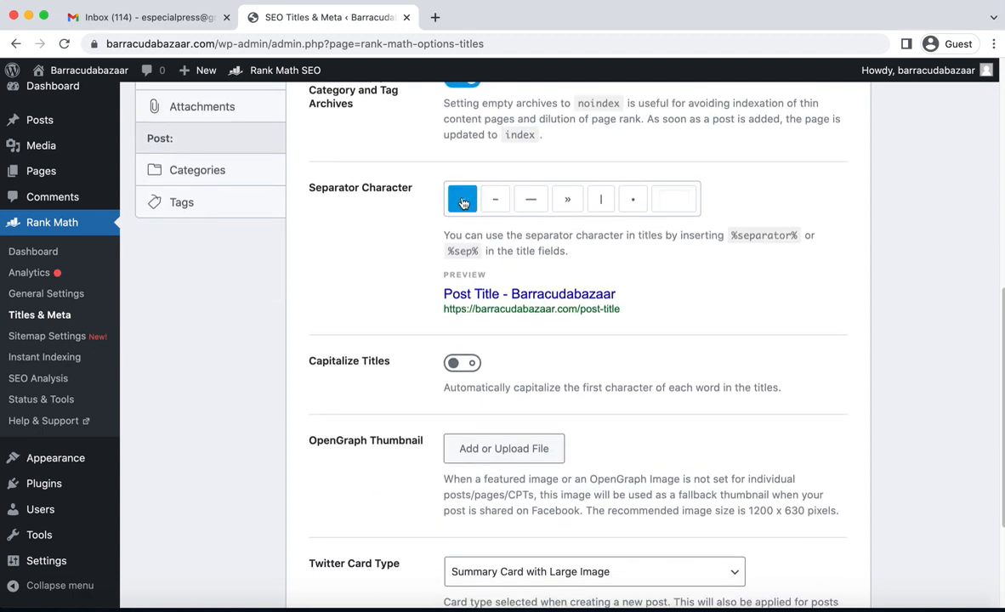
{"action": "left_click", "coordinate": [495, 203]}
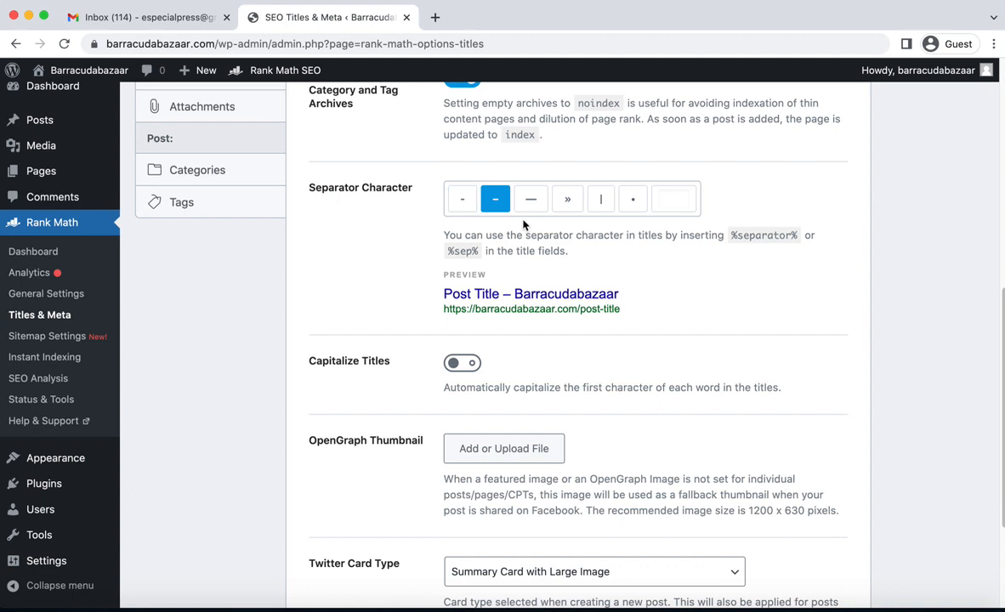
{"action": "left_click", "coordinate": [529, 204]}
{"action": "left_click", "coordinate": [565, 202]}
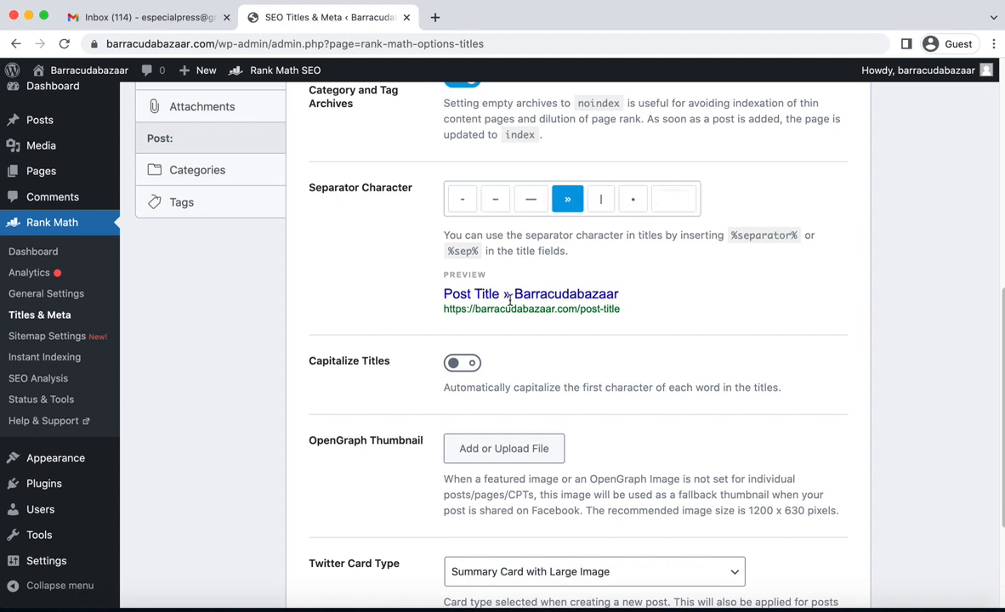
{"action": "left_click_drag", "start_coordinate": [500, 292], "coordinate": [513, 293]}
{"action": "left_click", "coordinate": [603, 293]}
Try the Capitalize Titles option on and off, and look over the OpenGraph Thumbnail and Twitter Card Type settings.
{"action": "scroll", "coordinate": [682, 311], "scroll_direction": "down", "scroll_amount": 2}
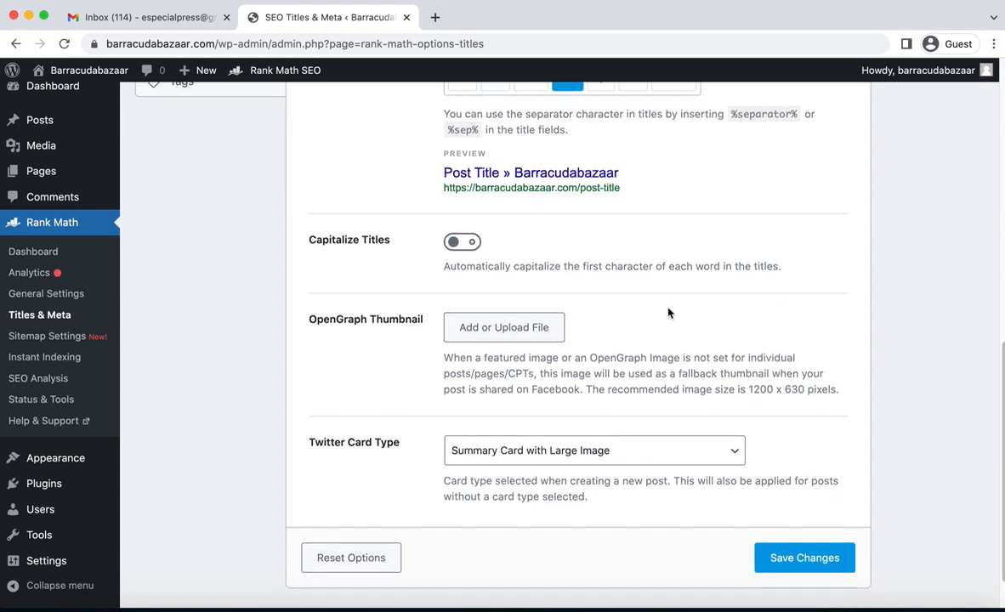
{"action": "left_click", "coordinate": [473, 245]}
{"action": "left_click", "coordinate": [481, 246]}
{"action": "scroll", "coordinate": [686, 294], "scroll_direction": "down", "scroll_amount": 1}
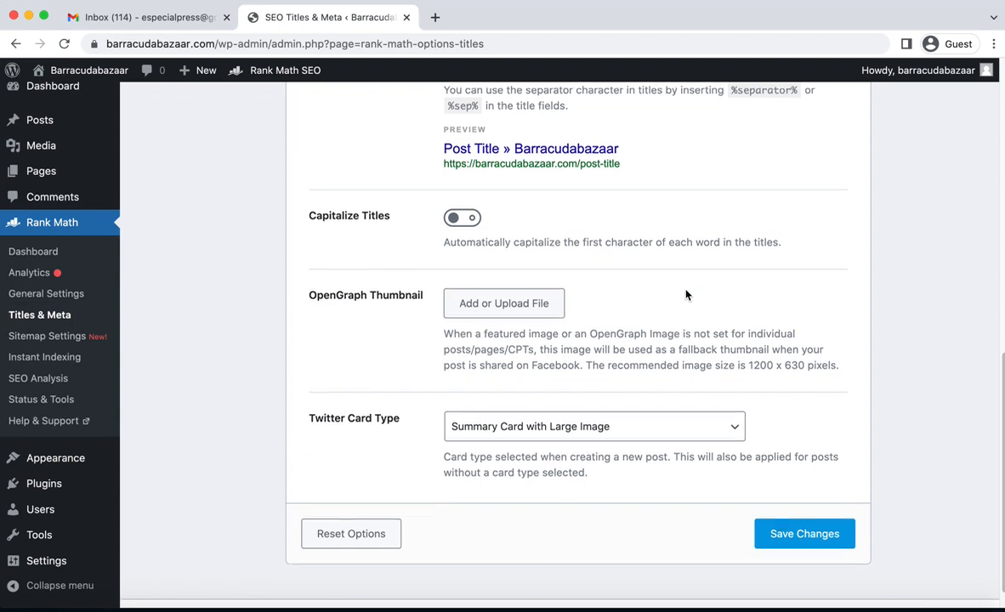
{"action": "scroll", "coordinate": [687, 294], "scroll_direction": "up", "scroll_amount": 3}
{"action": "scroll", "coordinate": [684, 293], "scroll_direction": "up", "scroll_amount": 4}
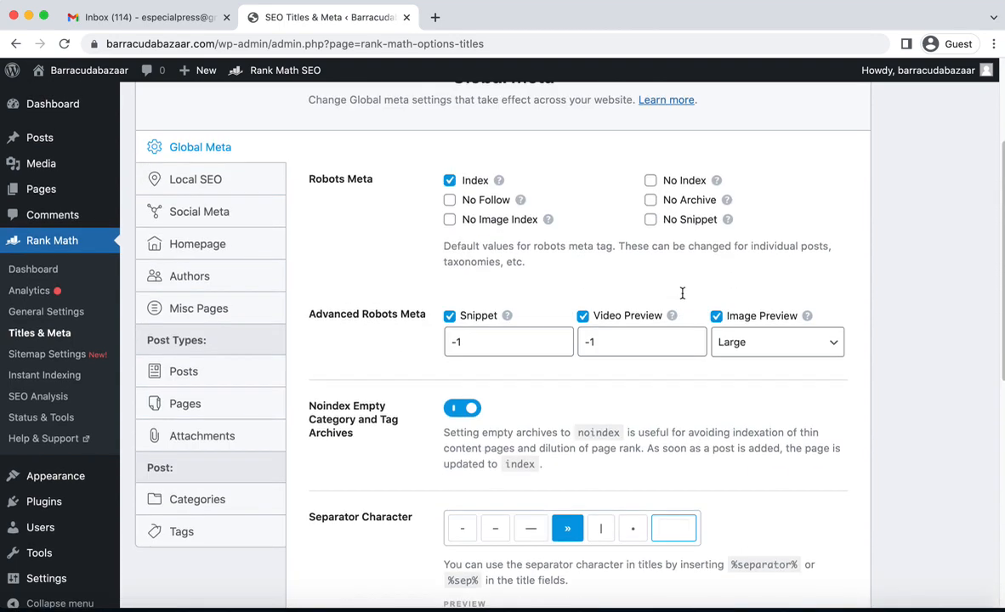
Look through the Local SEO fields and the Homepage settings within Titles & Meta.
{"action": "left_click", "coordinate": [219, 211]}
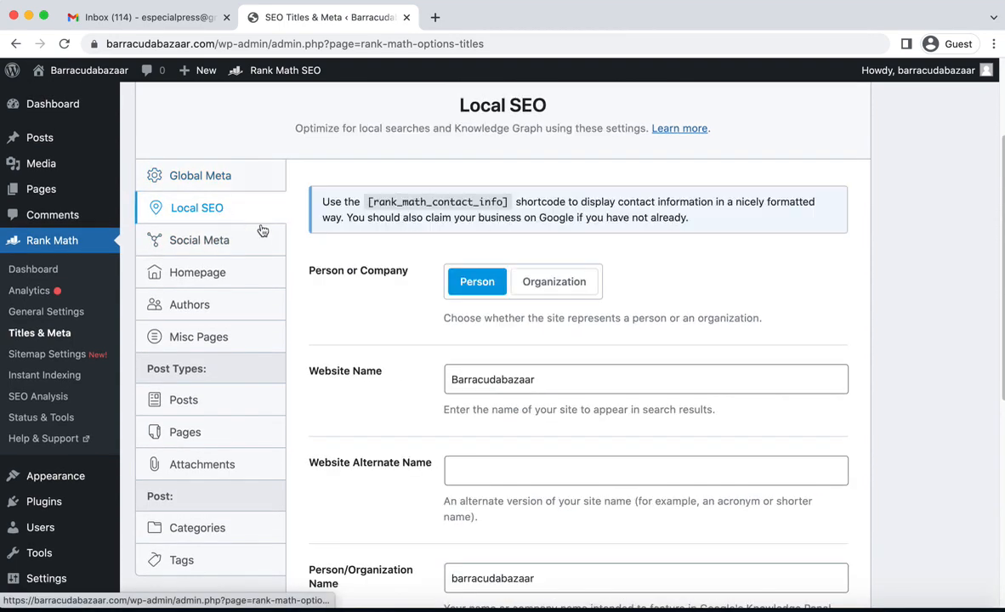
{"action": "scroll", "coordinate": [819, 307], "scroll_direction": "down", "scroll_amount": 1}
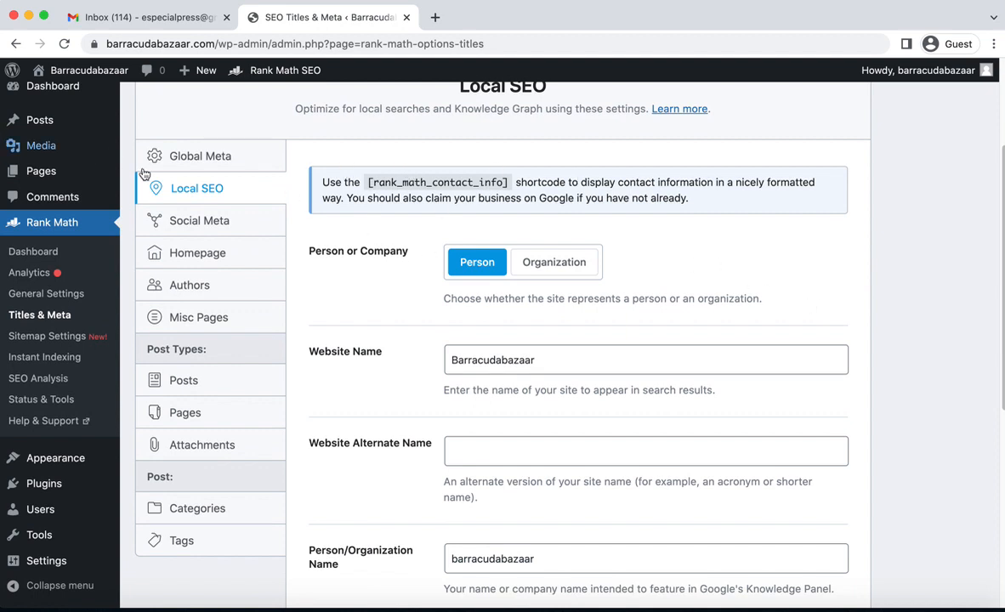
{"action": "scroll", "coordinate": [653, 332], "scroll_direction": "down", "scroll_amount": 5}
{"action": "scroll", "coordinate": [653, 332], "scroll_direction": "up", "scroll_amount": 5}
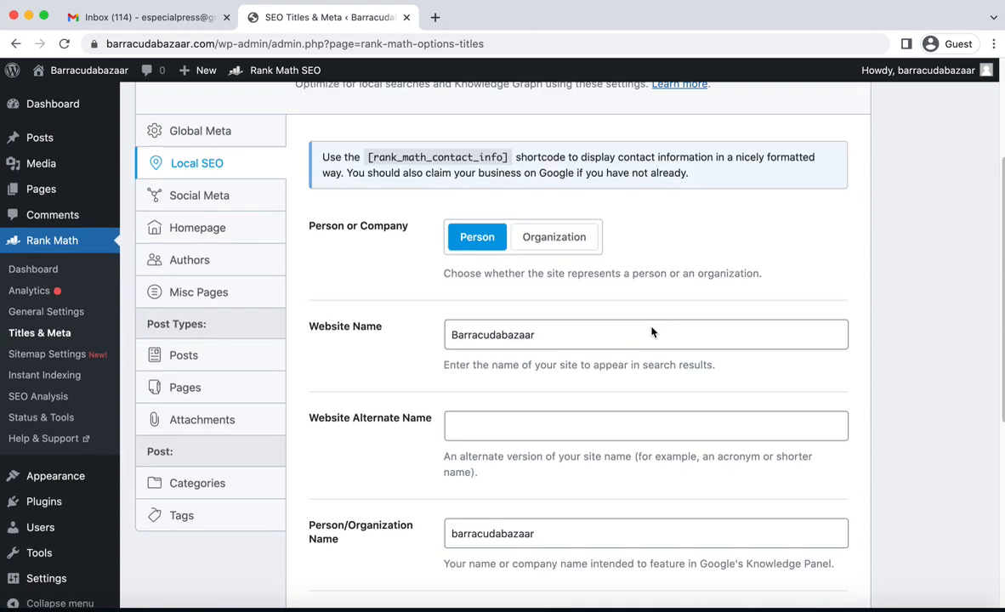
{"action": "left_click", "coordinate": [223, 231]}
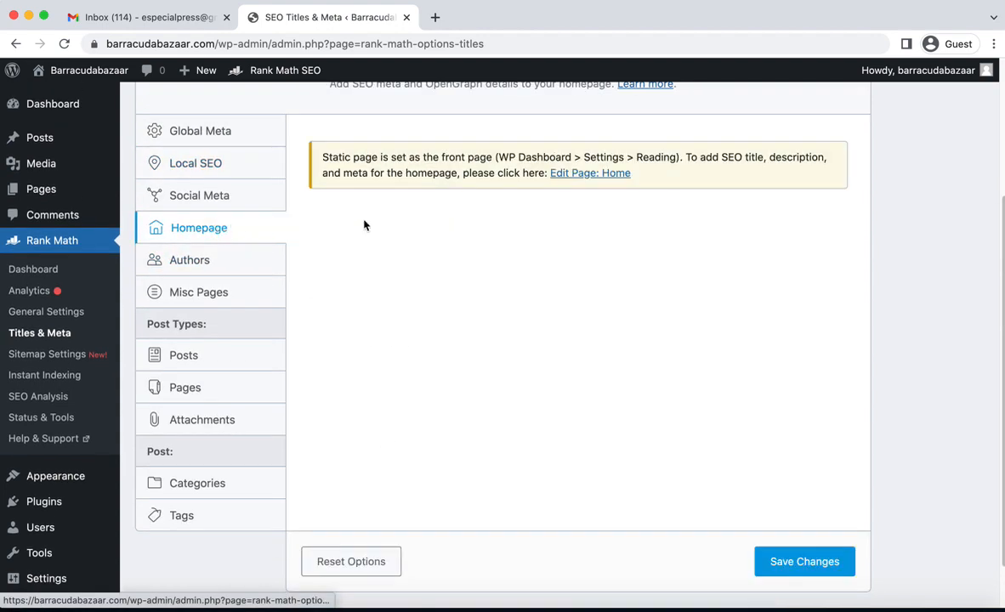
{"action": "scroll", "coordinate": [481, 281], "scroll_direction": "up", "scroll_amount": 3}
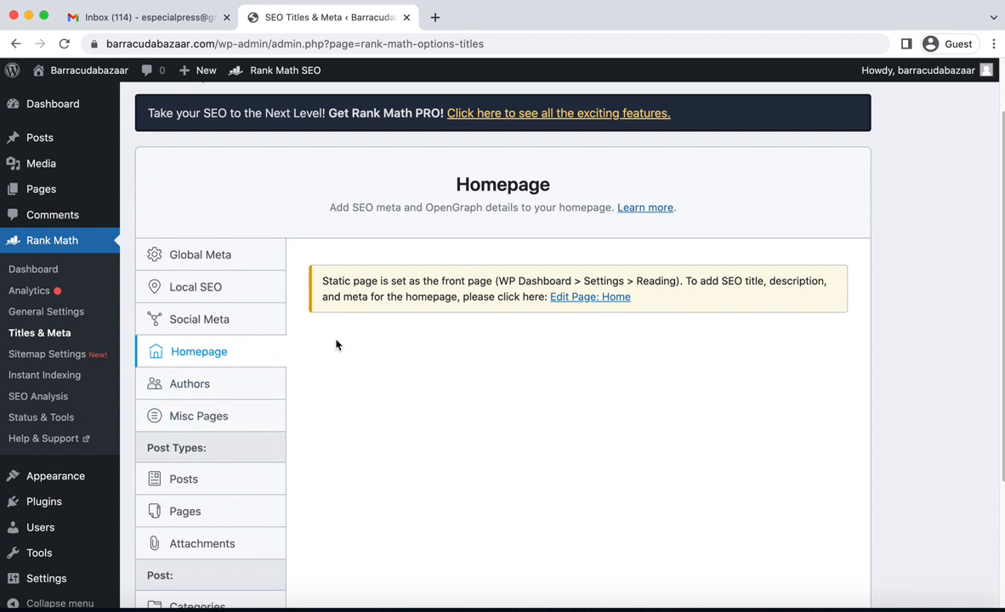
{"action": "scroll", "coordinate": [311, 340], "scroll_direction": "down", "scroll_amount": 3}
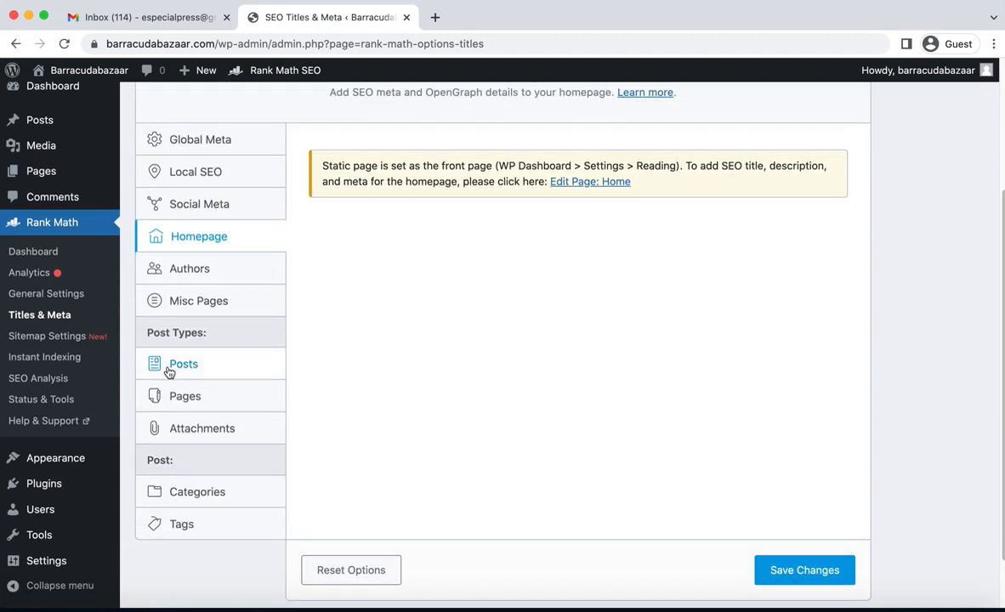
Open the Posts settings under Post Types and examine the Single Post Title format.
{"action": "left_click", "coordinate": [169, 368]}
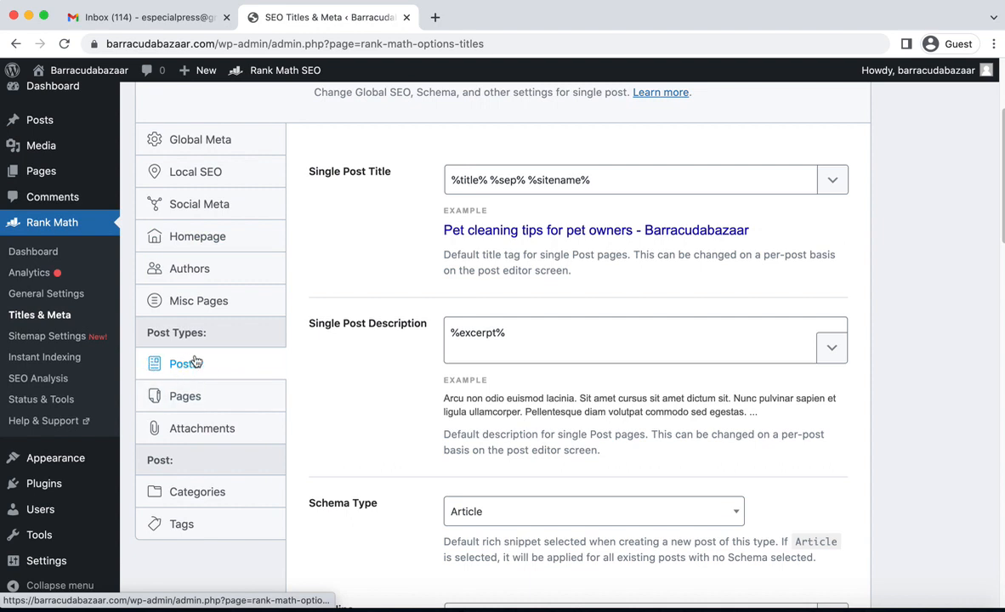
{"action": "scroll", "coordinate": [557, 239], "scroll_direction": "up", "scroll_amount": 1}
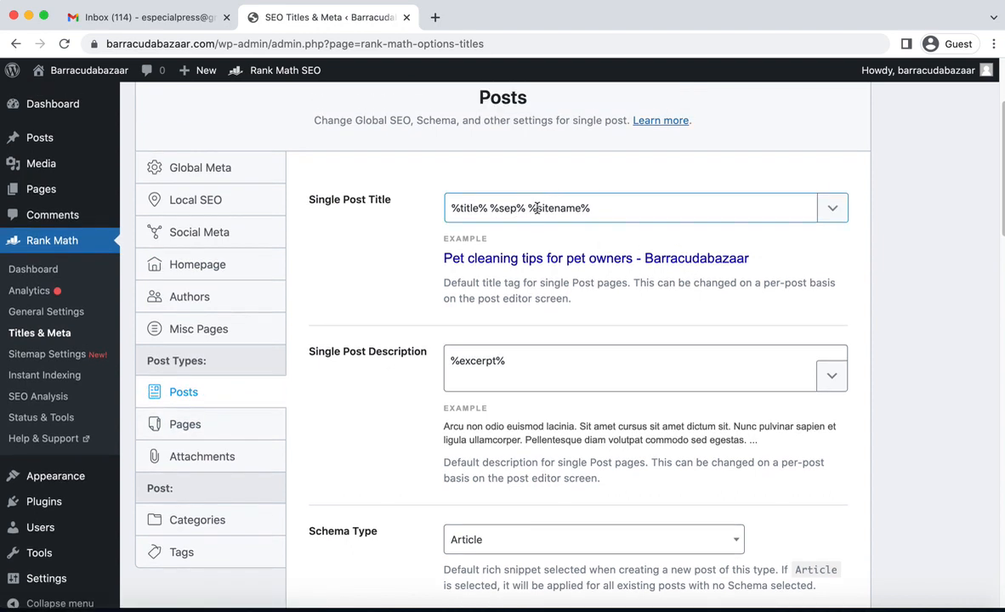
{"action": "left_click_drag", "start_coordinate": [609, 206], "coordinate": [394, 208]}
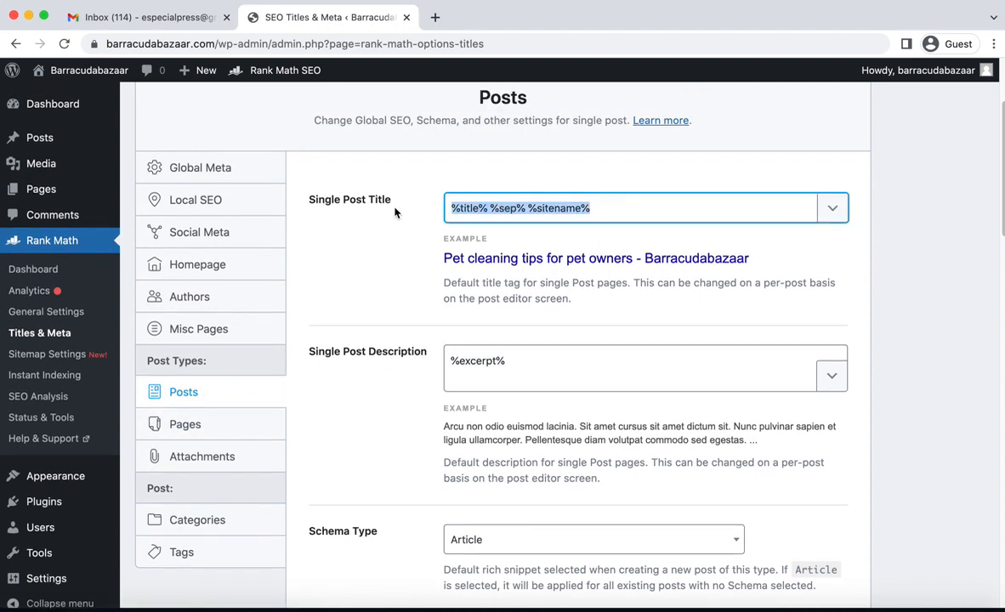
{"action": "left_click", "coordinate": [548, 220]}
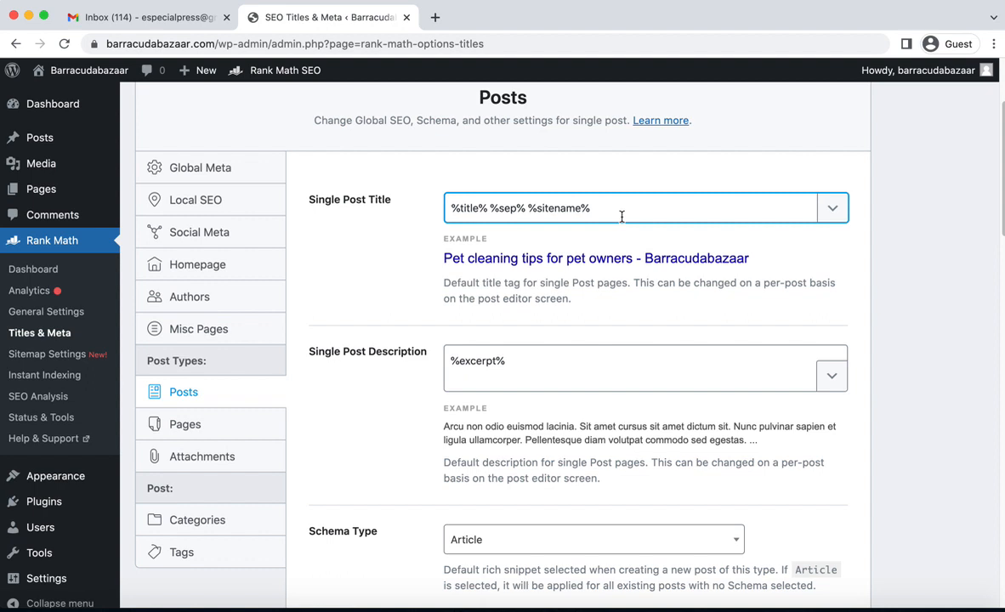
Browse the variables available for the Single Post Title and search them for "month".
{"action": "left_click", "coordinate": [833, 213]}
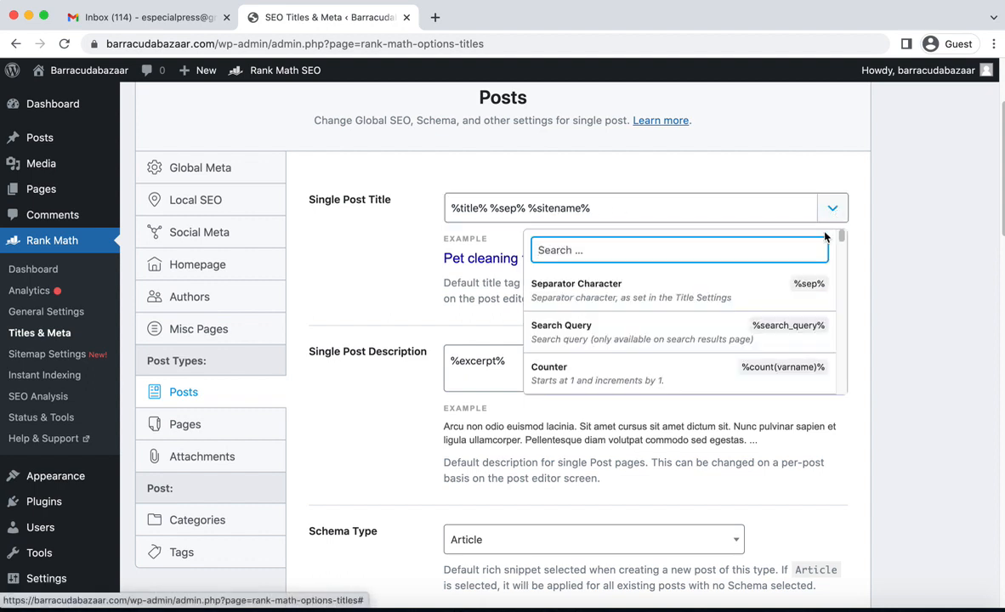
{"action": "scroll", "coordinate": [692, 308], "scroll_direction": "down", "scroll_amount": 1}
{"action": "scroll", "coordinate": [691, 308], "scroll_direction": "down", "scroll_amount": 2}
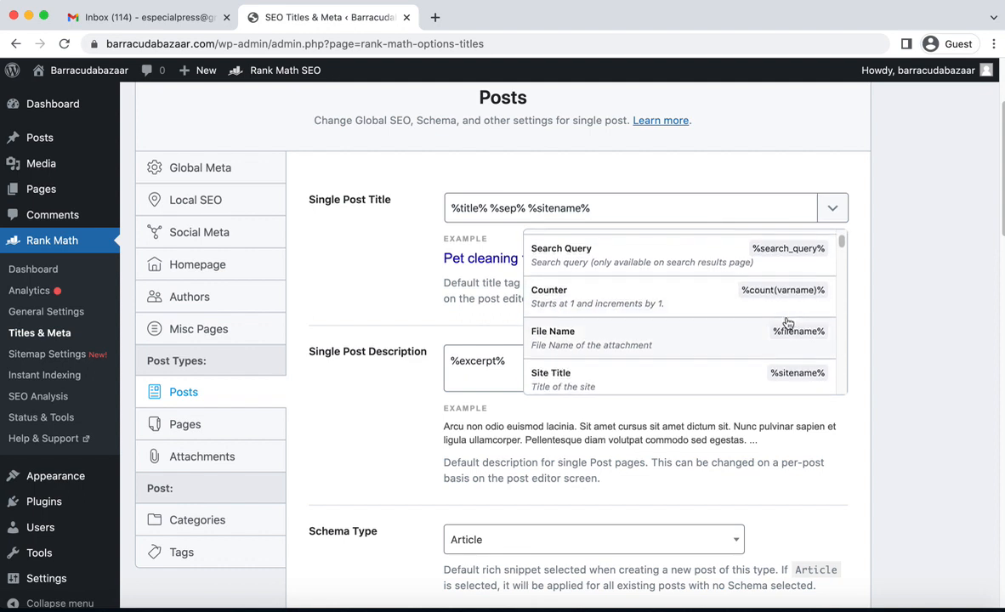
{"action": "scroll", "coordinate": [782, 323], "scroll_direction": "down", "scroll_amount": 2}
{"action": "scroll", "coordinate": [595, 268], "scroll_direction": "up", "scroll_amount": 3}
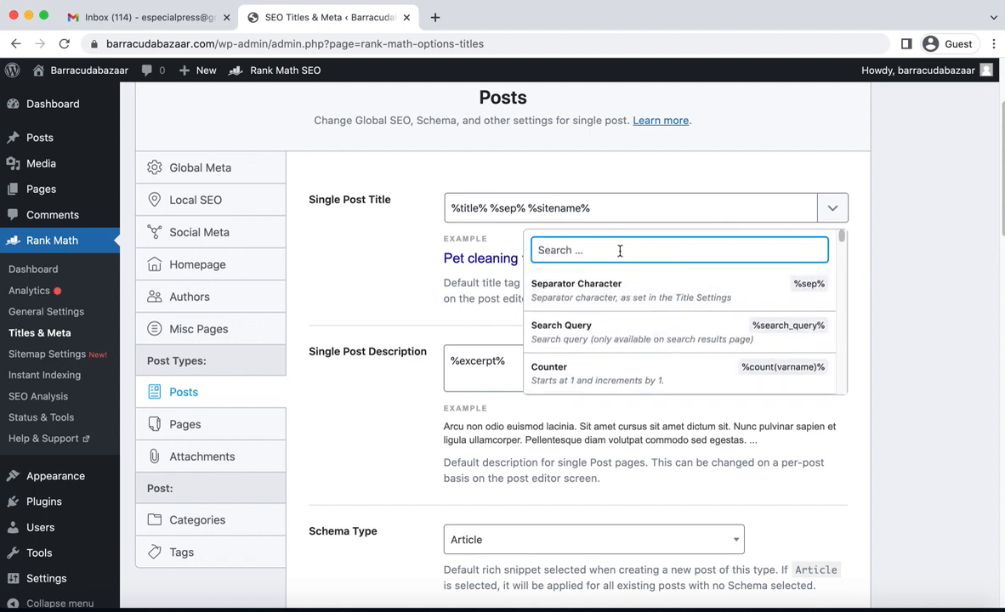
{"action": "type", "text": "month"}
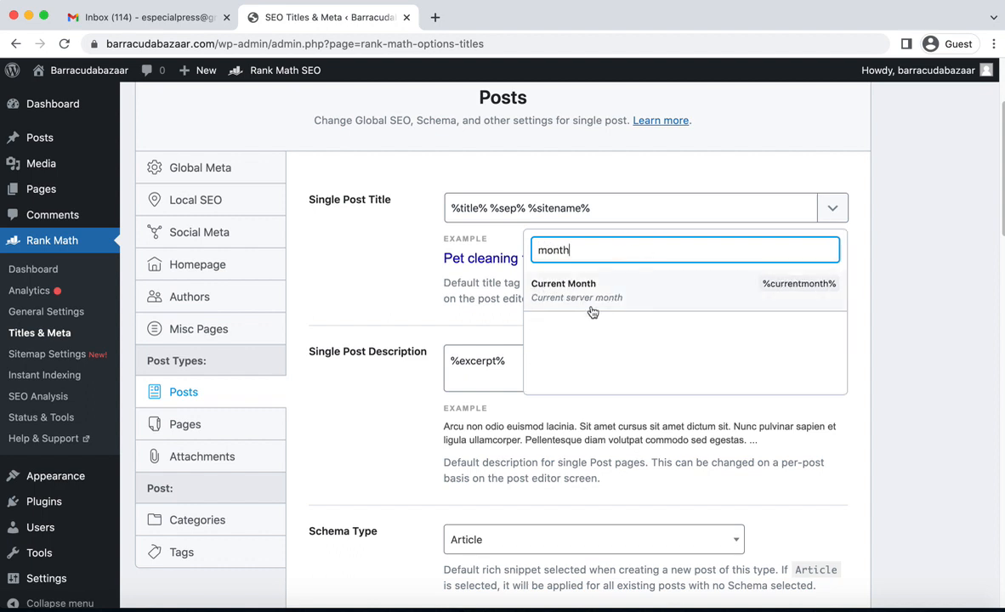
Add the Current Month variable %currentmonth% to the Single Post Title, placing it between %title% and %sep%.
{"action": "left_click", "coordinate": [595, 208]}
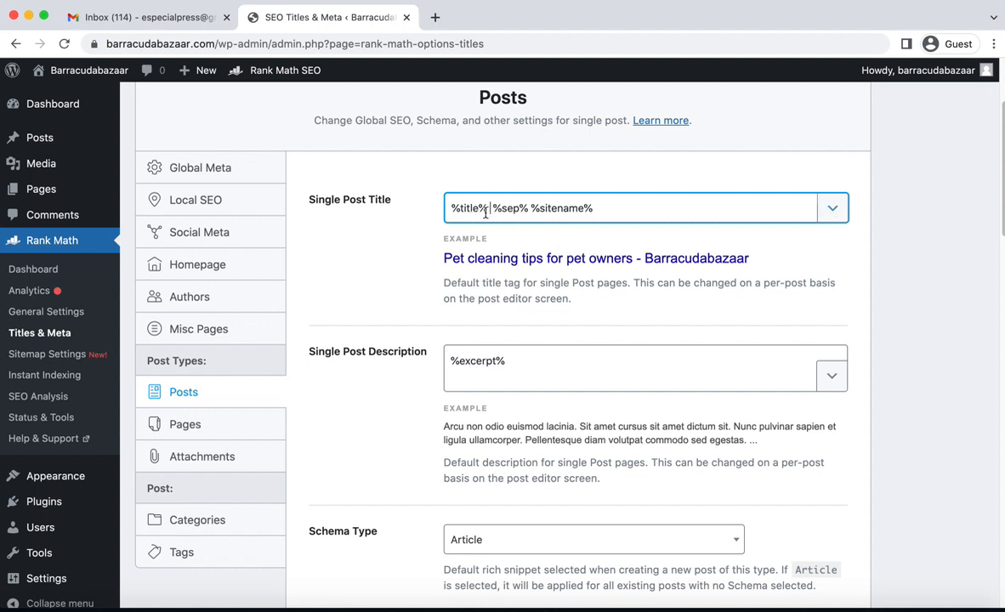
{"action": "left_click", "coordinate": [833, 206]}
{"action": "type", "text": "month"}
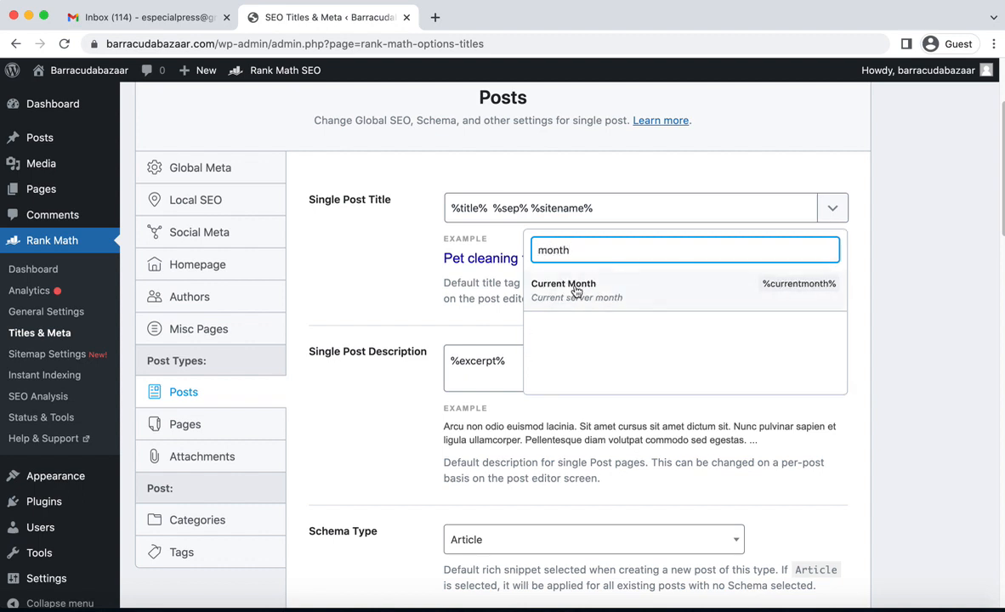
{"action": "left_click", "coordinate": [575, 289]}
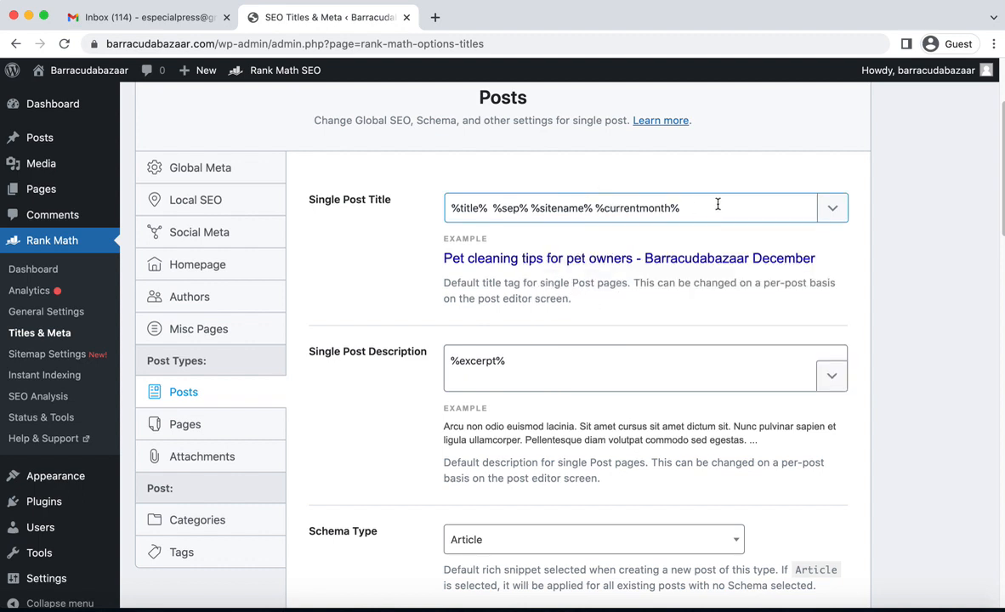
{"action": "left_click_drag", "start_coordinate": [700, 209], "coordinate": [600, 207]}
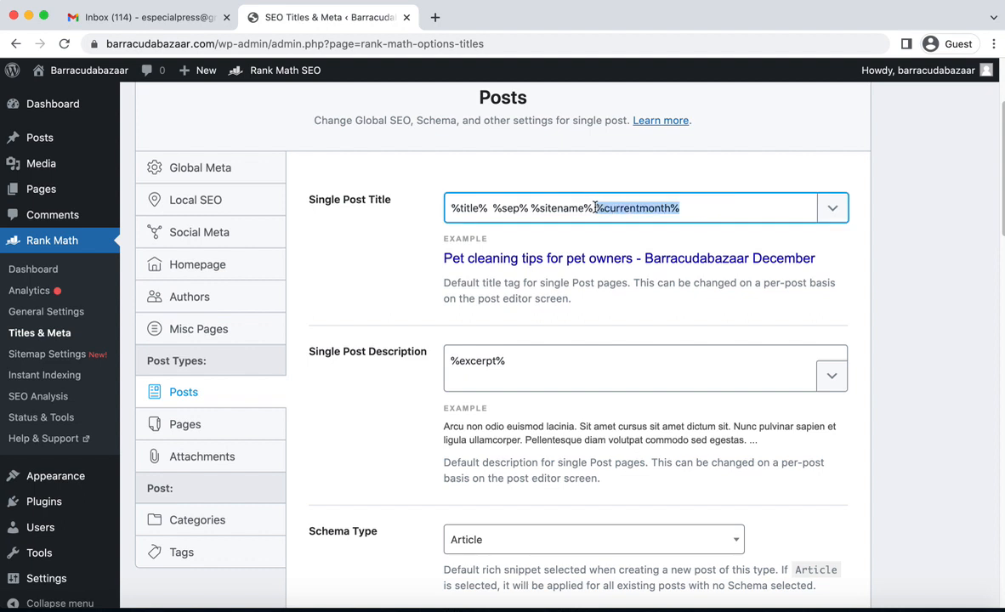
{"action": "key", "text": "BackSpace"}
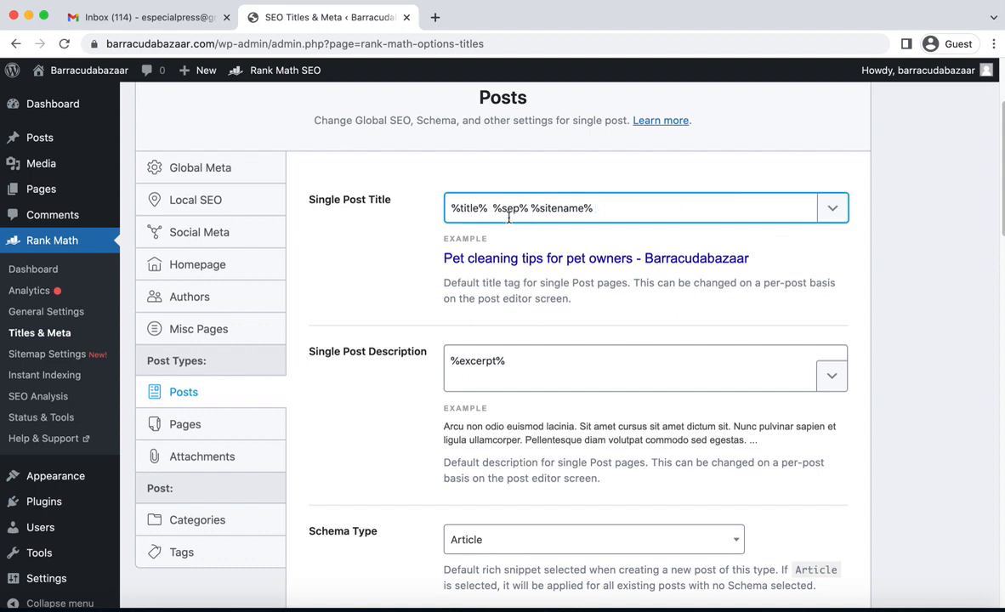
{"action": "key", "text": "super+z"}
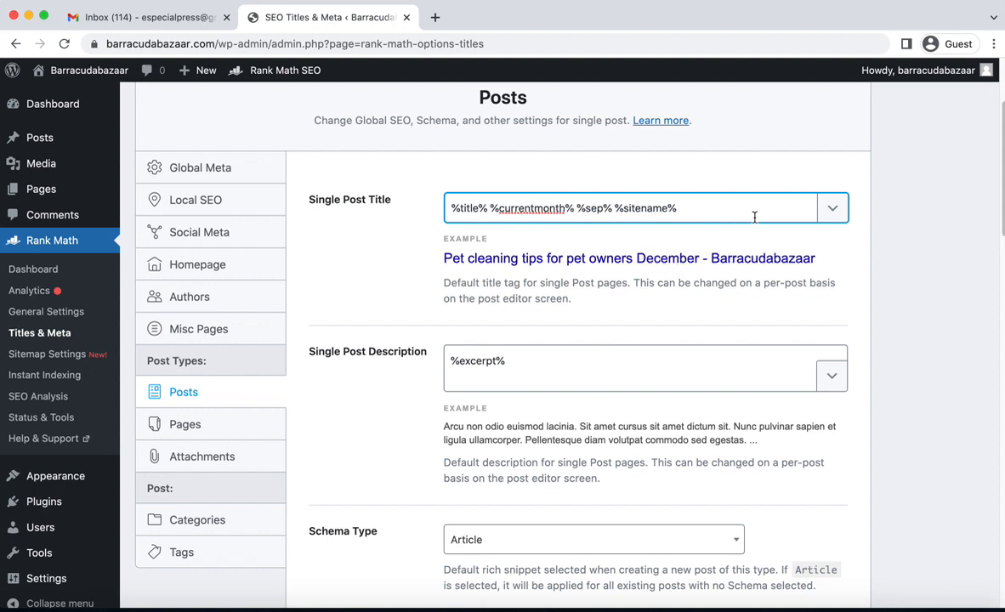
Add the Current Year variable %currentyear% to the Single Post Title, placing it right after %currentmonth%.
{"action": "left_click", "coordinate": [832, 209]}
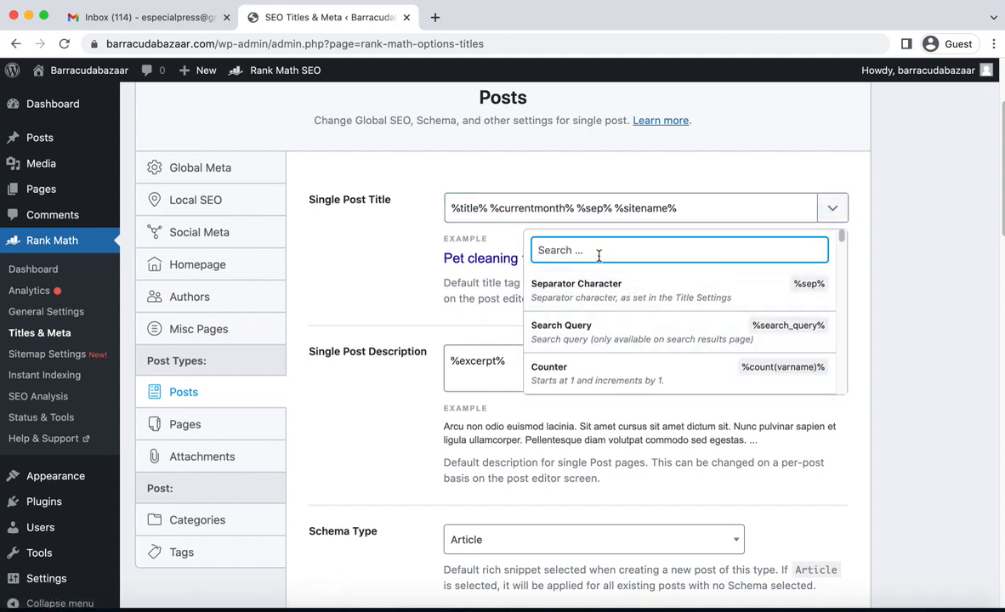
{"action": "type", "text": "year"}
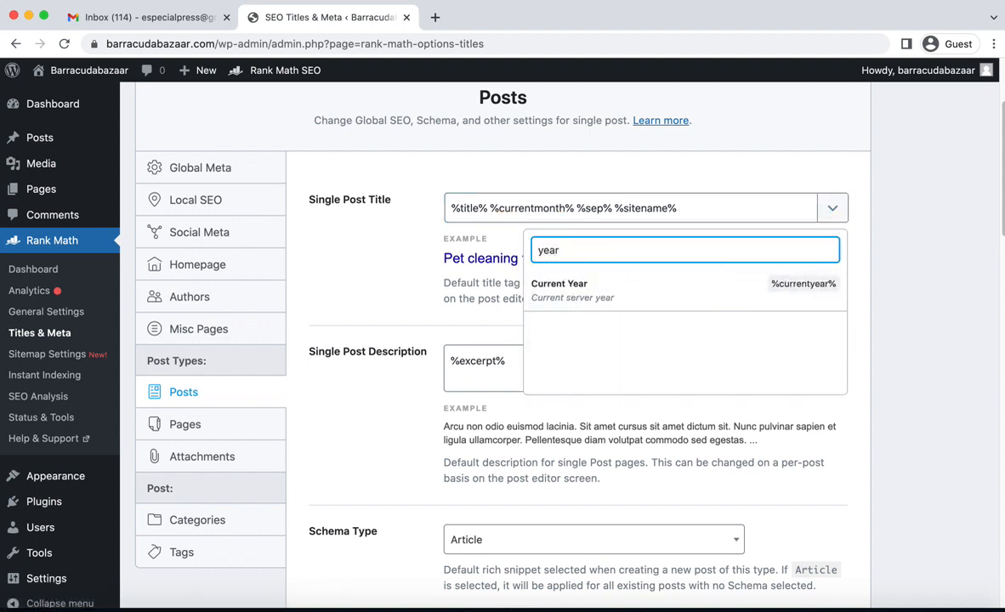
{"action": "left_click", "coordinate": [552, 291]}
{"action": "left_click_drag", "start_coordinate": [680, 210], "coordinate": [755, 209]}
{"action": "key", "text": "super+c"}
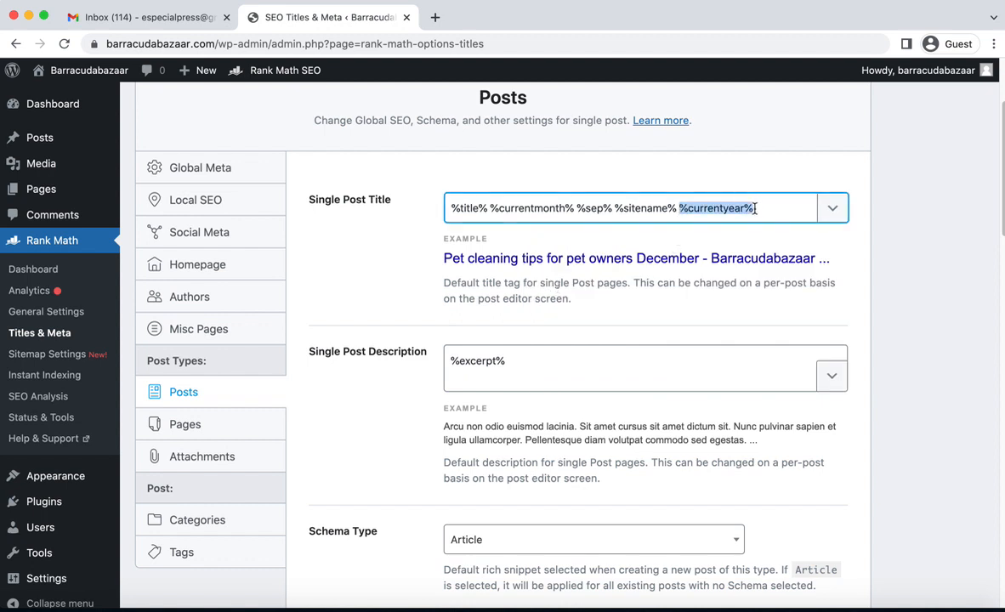
{"action": "key", "text": "BackSpace"}
{"action": "left_click", "coordinate": [525, 208]}
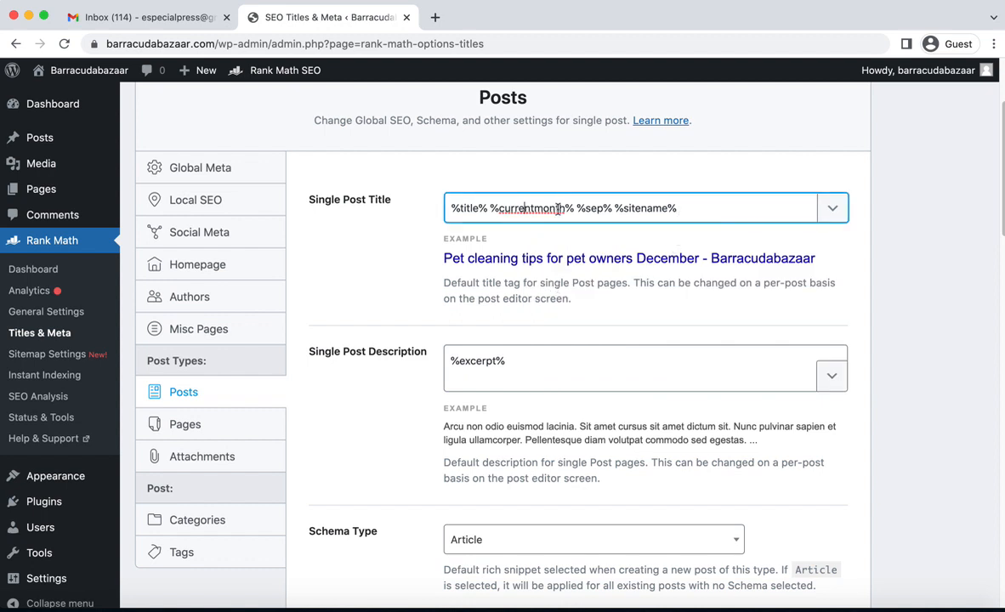
{"action": "key", "text": "super+v"}
Compare the month and year variables in the Single Post Title with the month and year in the example title.
{"action": "left_click_drag", "start_coordinate": [652, 208], "coordinate": [492, 207]}
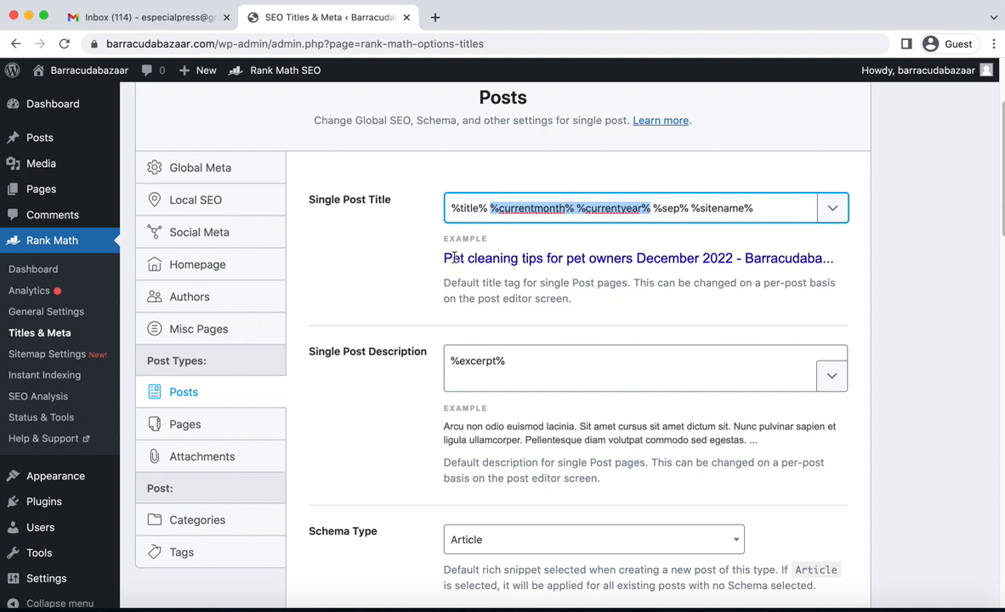
{"action": "left_click_drag", "start_coordinate": [637, 258], "coordinate": [736, 257]}
{"action": "left_click", "coordinate": [695, 258]}
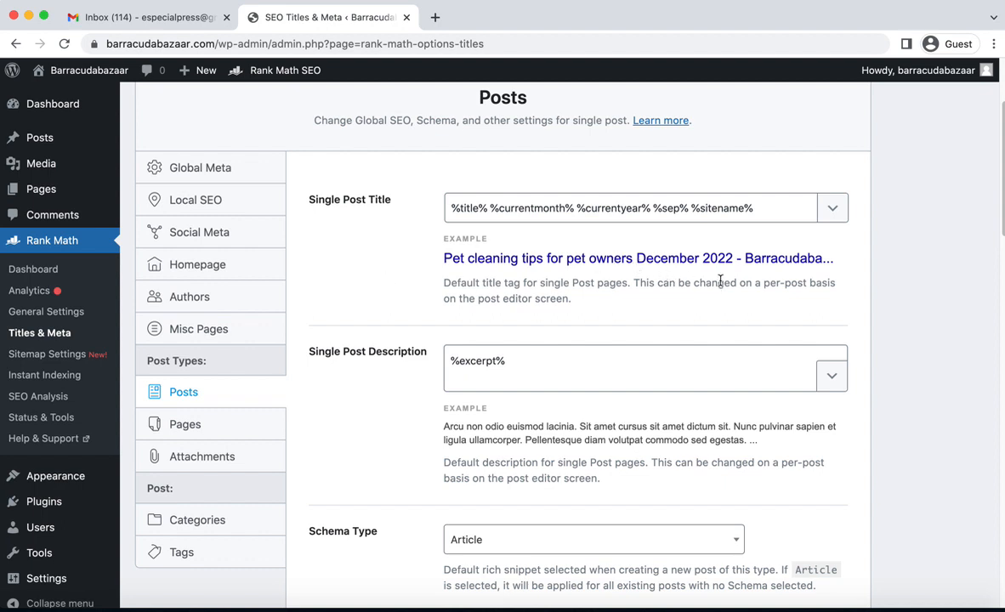
{"action": "double_click", "coordinate": [655, 257]}
{"action": "left_click", "coordinate": [708, 259]}
{"action": "left_click_drag", "start_coordinate": [733, 258], "coordinate": [637, 257]}
{"action": "left_click", "coordinate": [904, 268]}
{"action": "double_click", "coordinate": [599, 208]}
{"action": "left_click", "coordinate": [704, 208]}
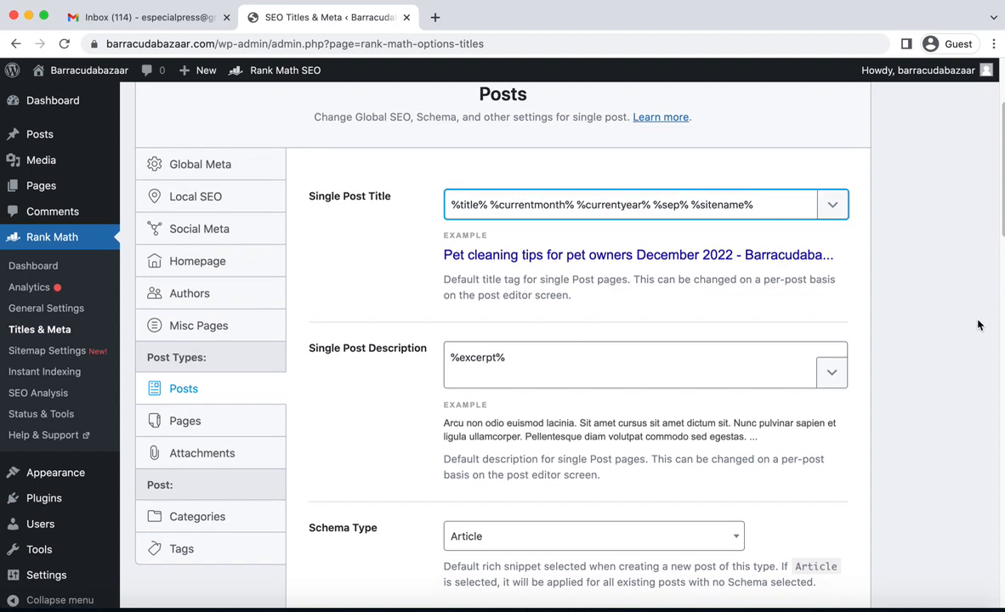
Examine the Single Post Description's %excerpt% value and open its list of available variables.
{"action": "scroll", "coordinate": [977, 330], "scroll_direction": "down", "scroll_amount": 3}
{"action": "left_click_drag", "start_coordinate": [531, 240], "coordinate": [370, 227]}
{"action": "left_click", "coordinate": [462, 233]}
{"action": "left_click_drag", "start_coordinate": [515, 238], "coordinate": [379, 239]}
{"action": "left_click", "coordinate": [832, 252]}
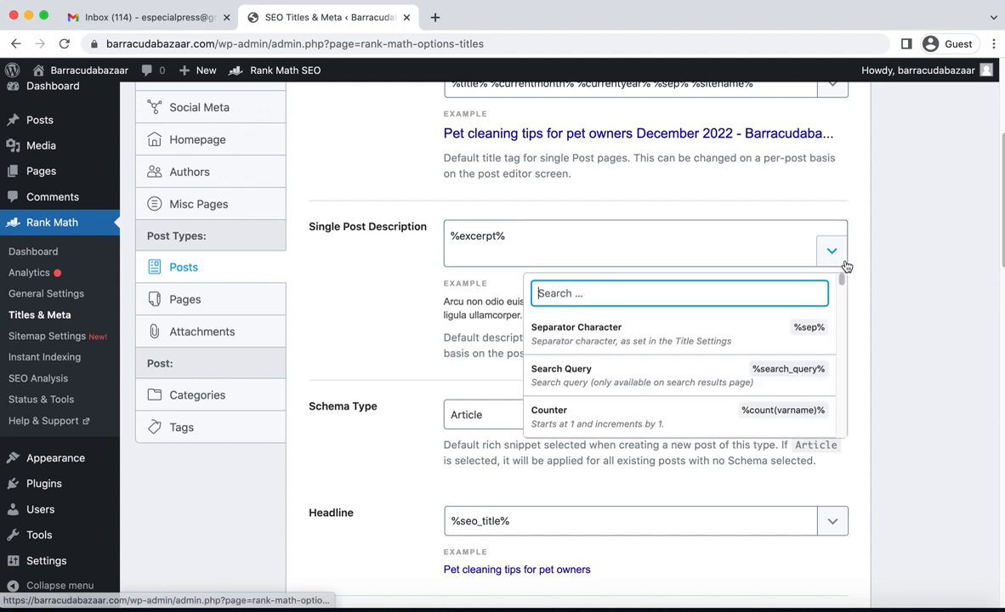
Browse the variables available for the Single Post Description, from Separator Character through Post Tags, and close the list without choosing one.
{"action": "scroll", "coordinate": [807, 374], "scroll_direction": "down", "scroll_amount": 3}
{"action": "scroll", "coordinate": [745, 377], "scroll_direction": "down", "scroll_amount": 8}
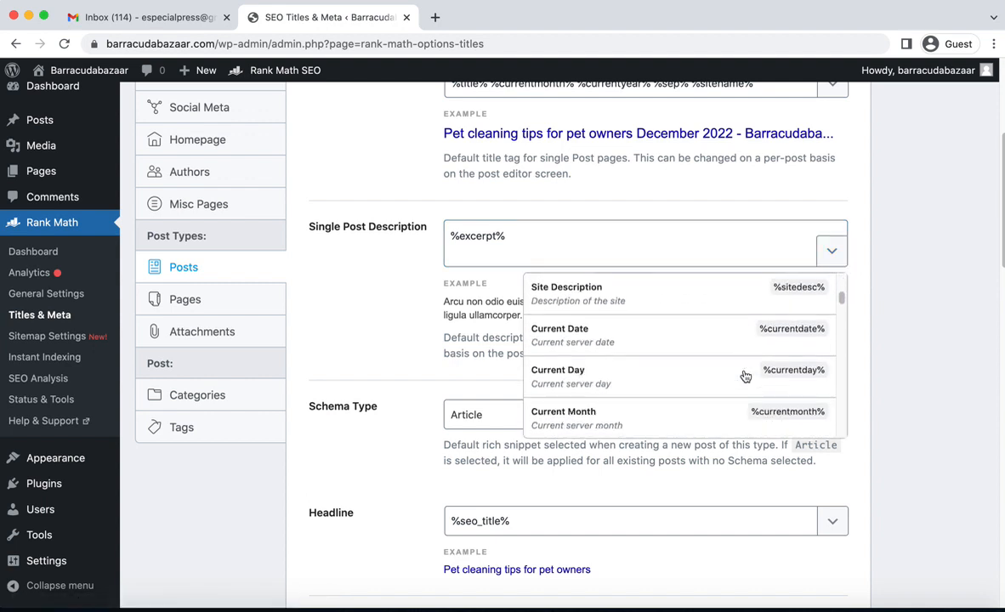
{"action": "scroll", "coordinate": [681, 356], "scroll_direction": "down", "scroll_amount": 3}
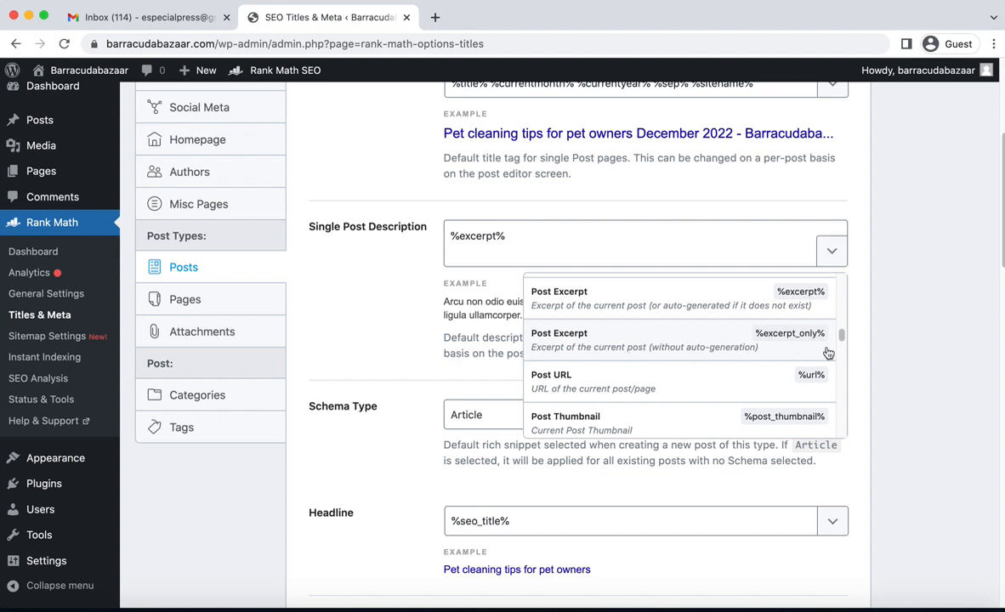
{"action": "scroll", "coordinate": [744, 344], "scroll_direction": "down", "scroll_amount": 5}
{"action": "scroll", "coordinate": [668, 353], "scroll_direction": "down", "scroll_amount": 5}
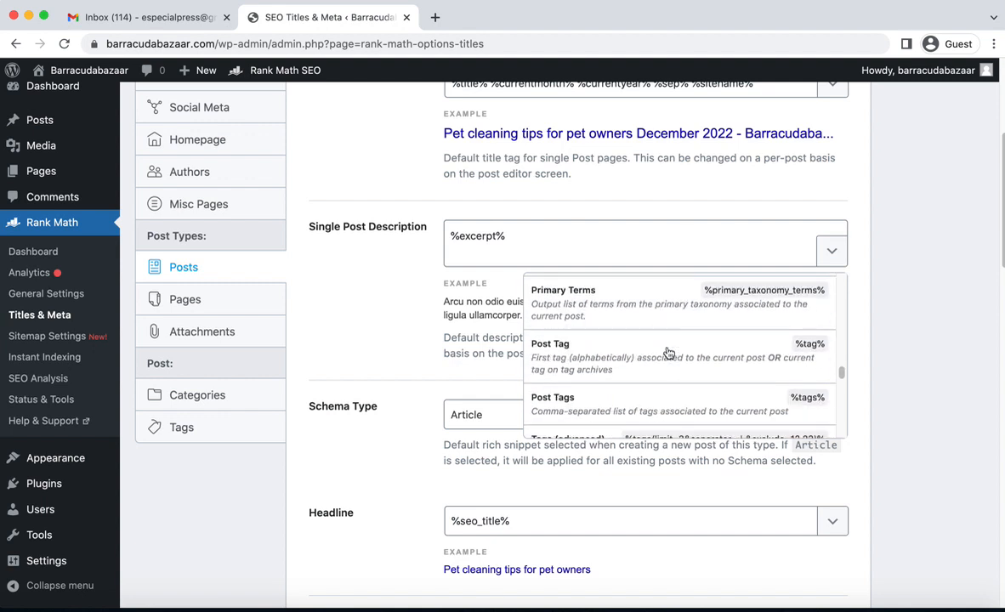
{"action": "left_click", "coordinate": [867, 295]}
Review the Schema Type options for posts without changing the selection, and the Headline, Description and Article Type settings.
{"action": "scroll", "coordinate": [885, 376], "scroll_direction": "down", "scroll_amount": 3}
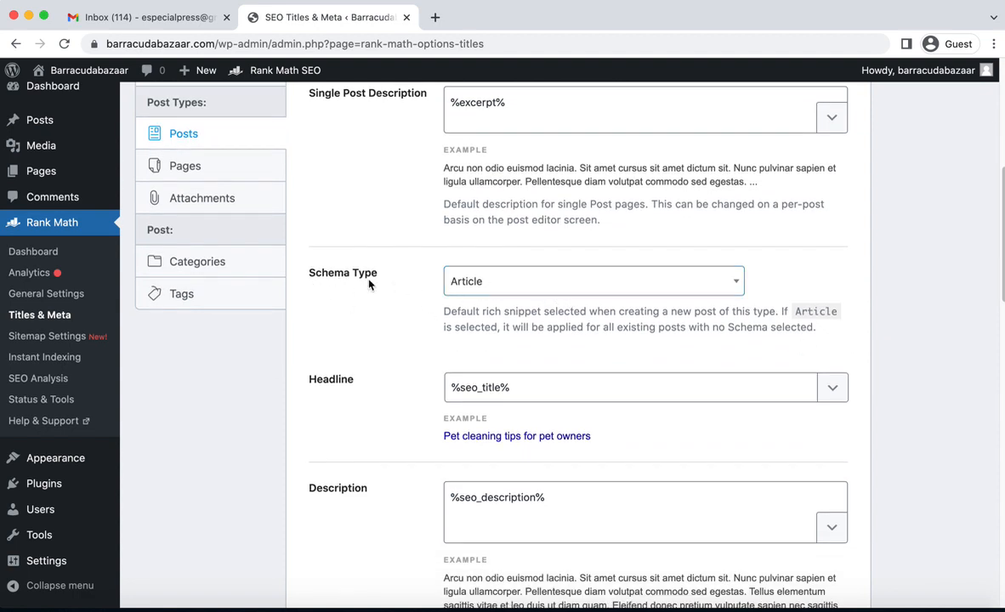
{"action": "left_click", "coordinate": [715, 286]}
{"action": "scroll", "coordinate": [555, 368], "scroll_direction": "down", "scroll_amount": 6}
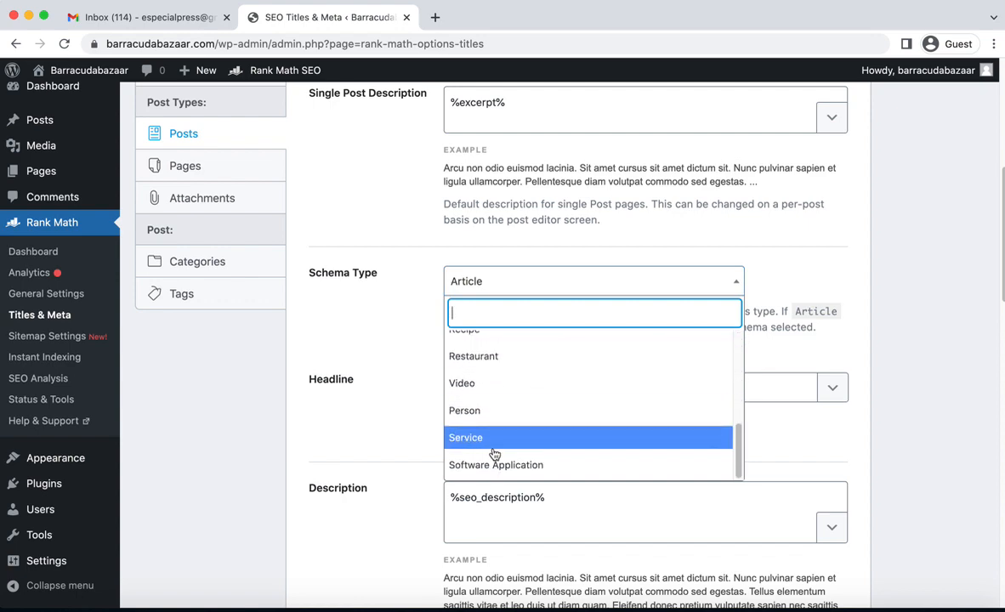
{"action": "scroll", "coordinate": [452, 403], "scroll_direction": "up", "scroll_amount": 6}
{"action": "left_click", "coordinate": [908, 326]}
{"action": "scroll", "coordinate": [908, 347], "scroll_direction": "down", "scroll_amount": 15}
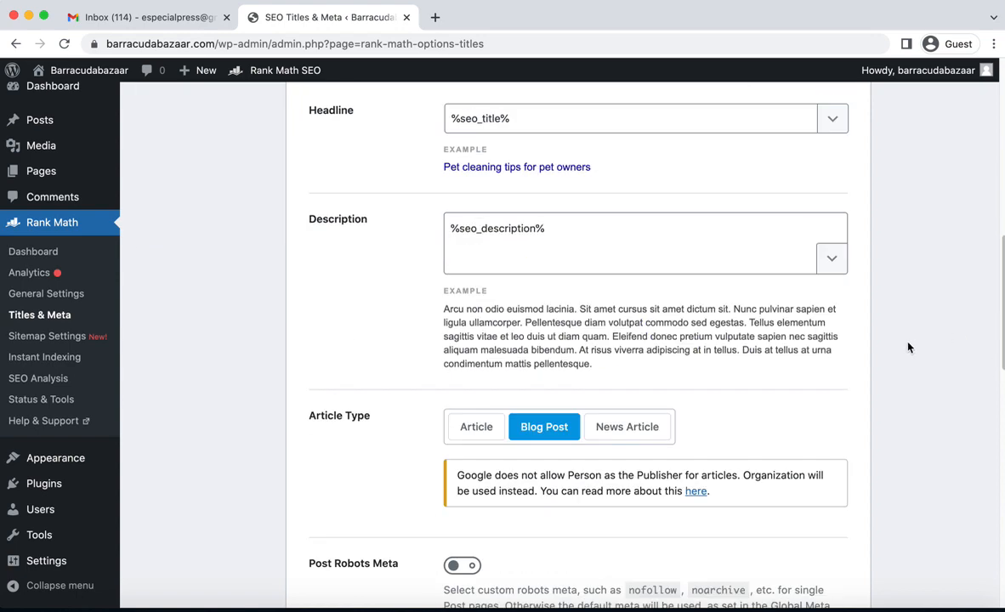
Open Rank Math's Sitemap Settings, leaving Titles & Meta without saving its changes.
{"action": "scroll", "coordinate": [908, 348], "scroll_direction": "up", "scroll_amount": 15}
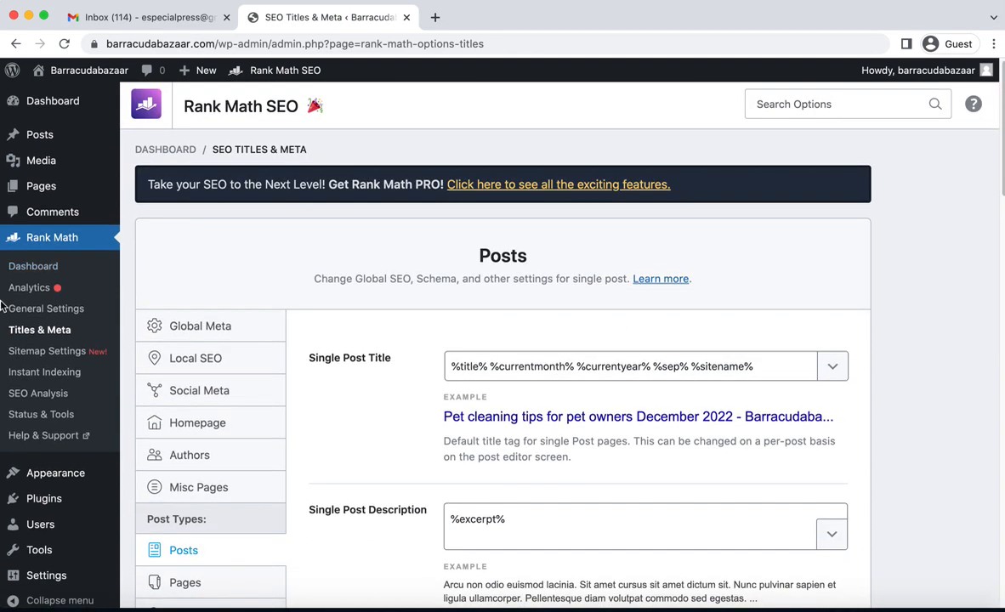
{"action": "left_click", "coordinate": [56, 352]}
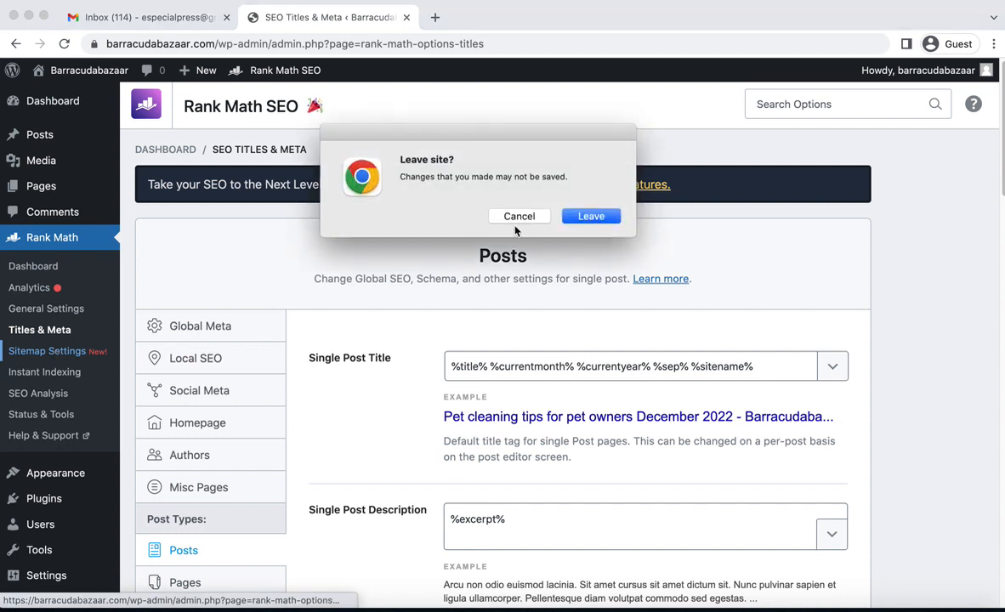
{"action": "left_click", "coordinate": [591, 216]}
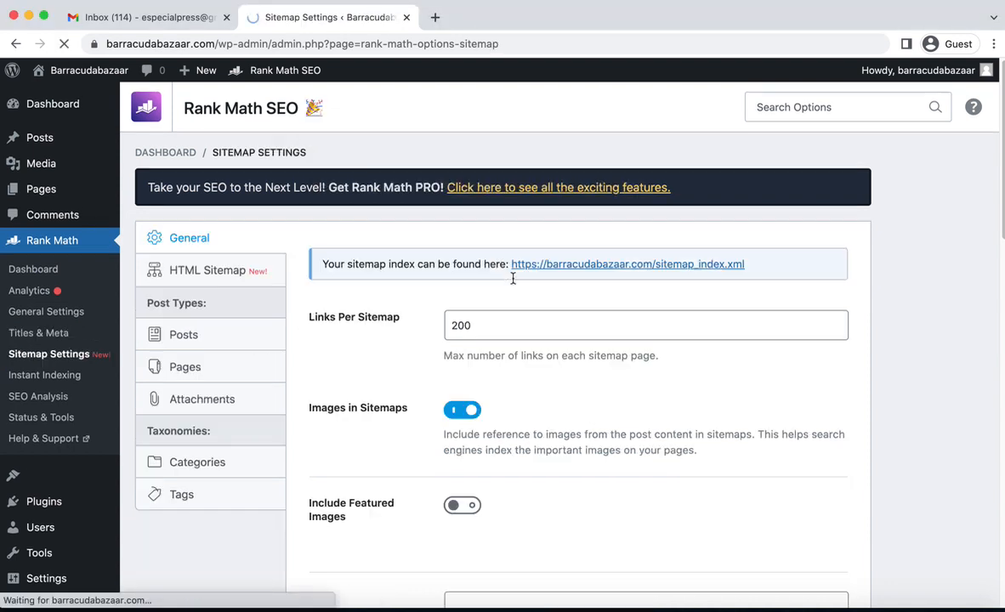
{"action": "scroll", "coordinate": [574, 286], "scroll_direction": "down", "scroll_amount": 1}
{"action": "scroll", "coordinate": [574, 285], "scroll_direction": "down", "scroll_amount": 2}
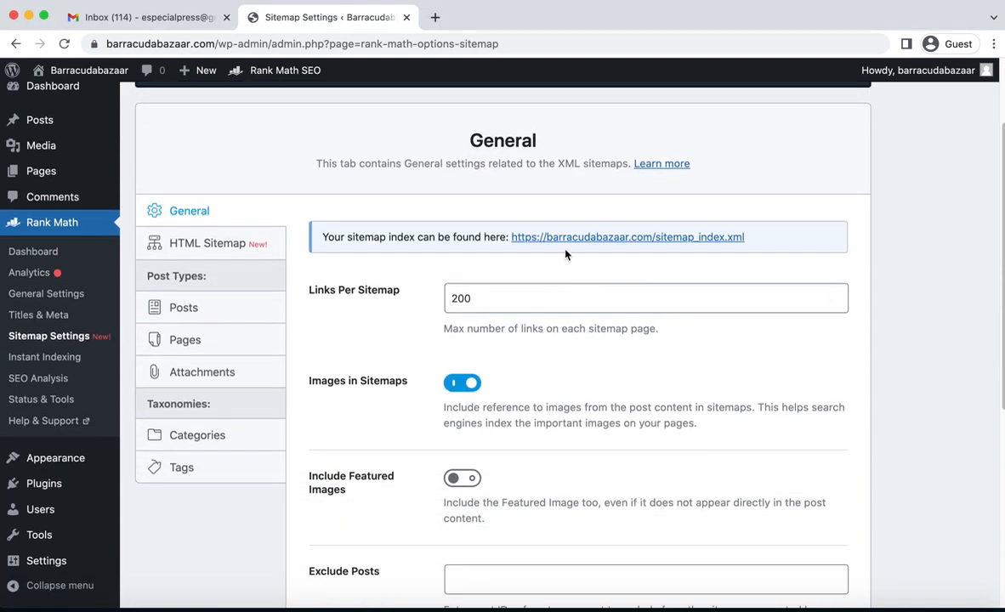
Open the sitemap_index.xml link in a new tab, examine the listed sitemaps, and return to Sitemap Settings.
{"action": "right_click", "coordinate": [575, 237]}
{"action": "left_click", "coordinate": [593, 244]}
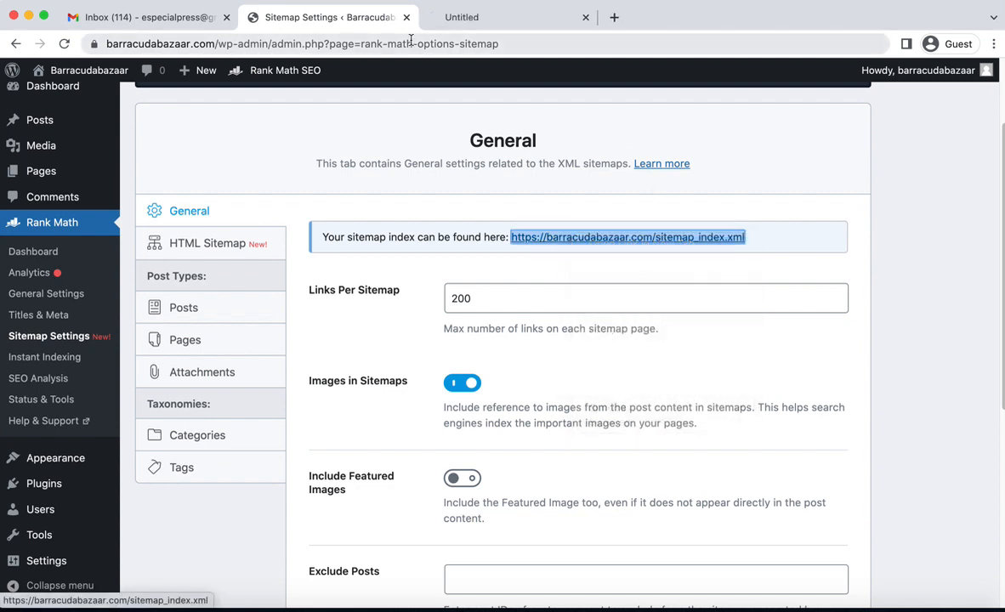
{"action": "left_click", "coordinate": [496, 17]}
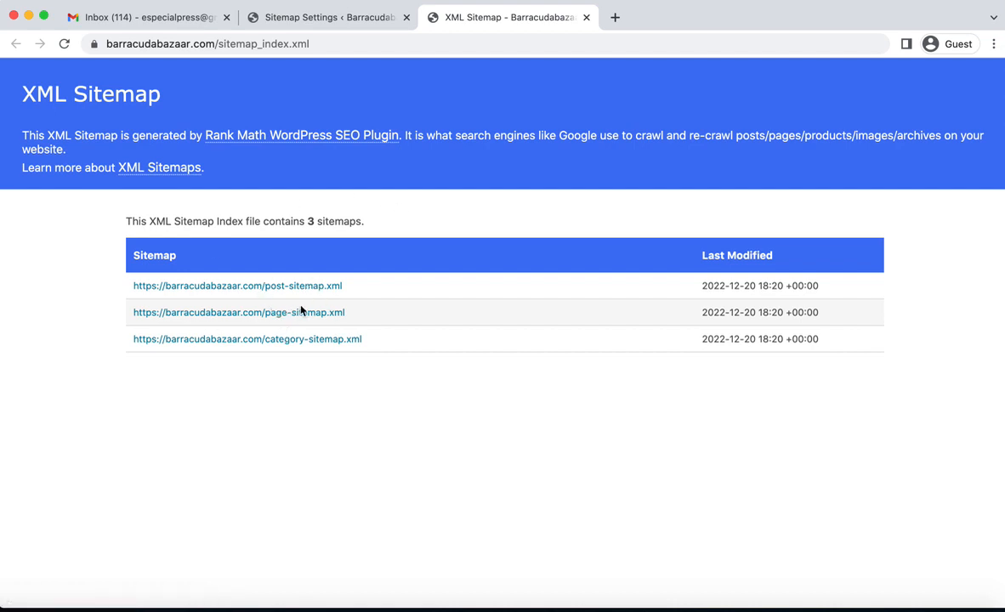
{"action": "left_click", "coordinate": [380, 17]}
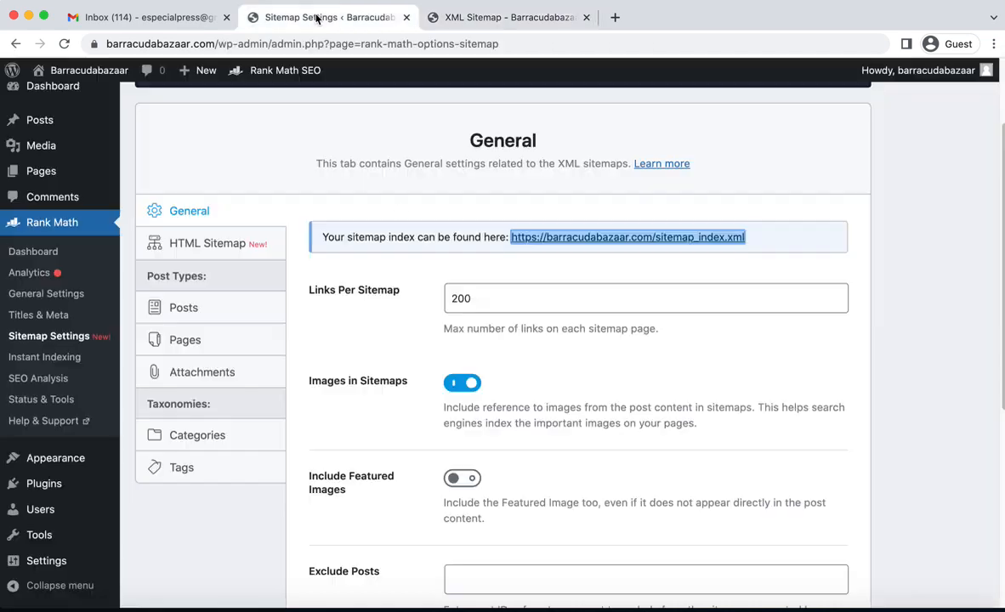
Review the General sitemap settings, including links per sitemap, images, excluded posts and terms, and search engine pings.
{"action": "left_click", "coordinate": [899, 233]}
{"action": "scroll", "coordinate": [901, 235], "scroll_direction": "down", "scroll_amount": 5}
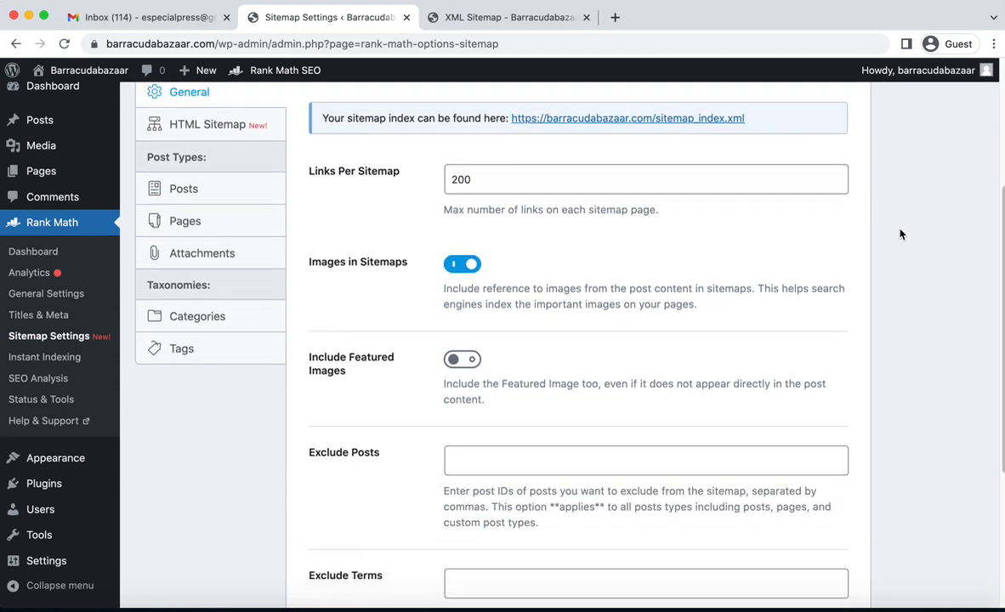
{"action": "scroll", "coordinate": [901, 235], "scroll_direction": "down", "scroll_amount": 2}
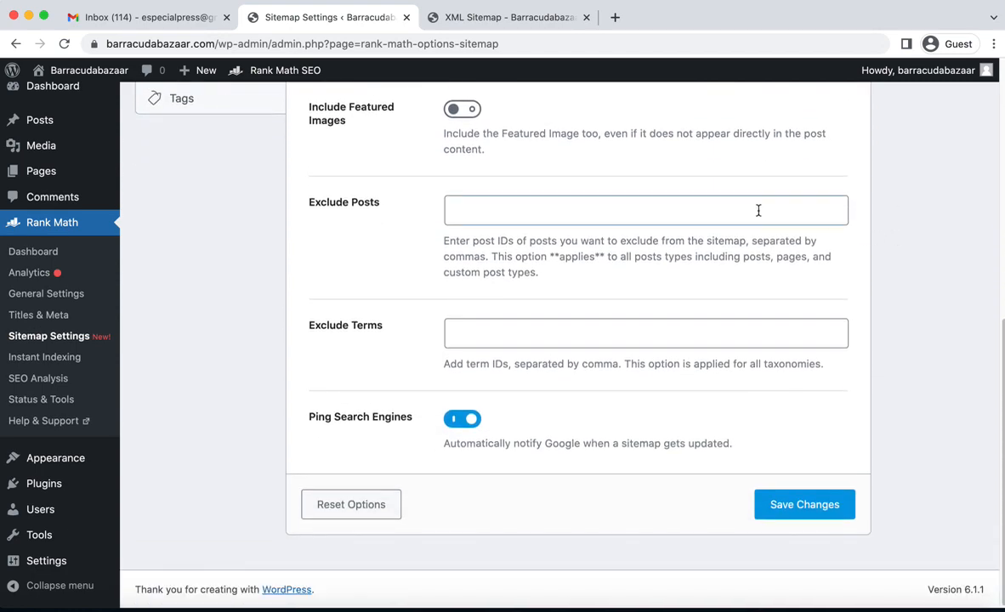
{"action": "scroll", "coordinate": [494, 254], "scroll_direction": "up", "scroll_amount": 5}
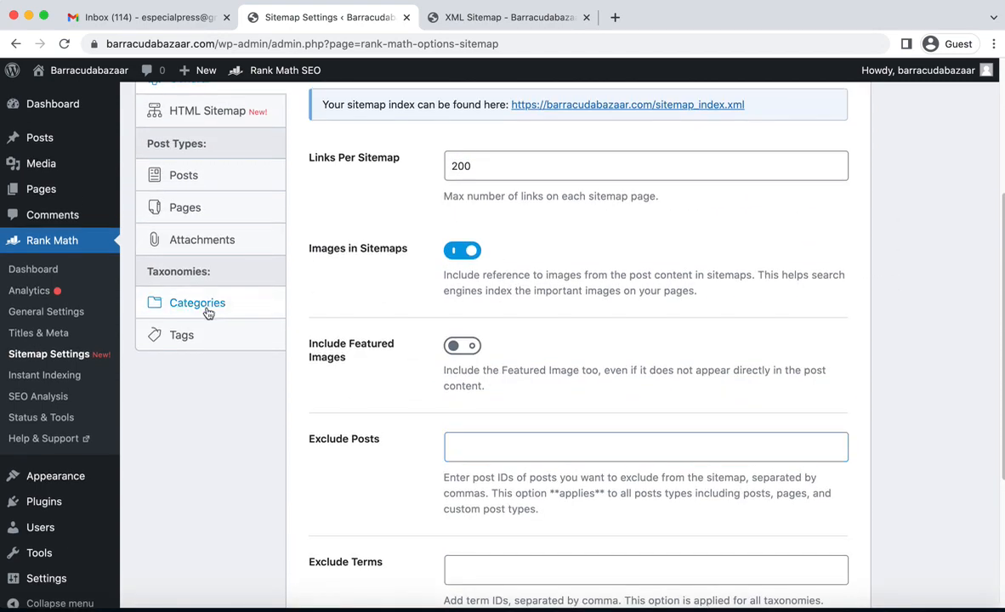
Turn off Include in Sitemap for Categories after checking the category sitemap in the XML index, and save the changes.
{"action": "left_click", "coordinate": [197, 303]}
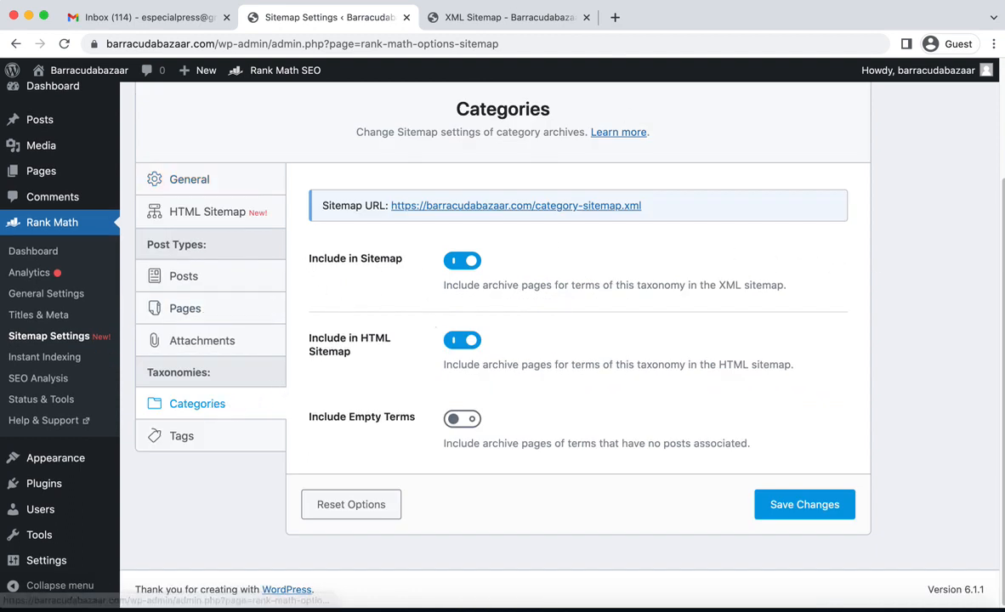
{"action": "left_click", "coordinate": [511, 17]}
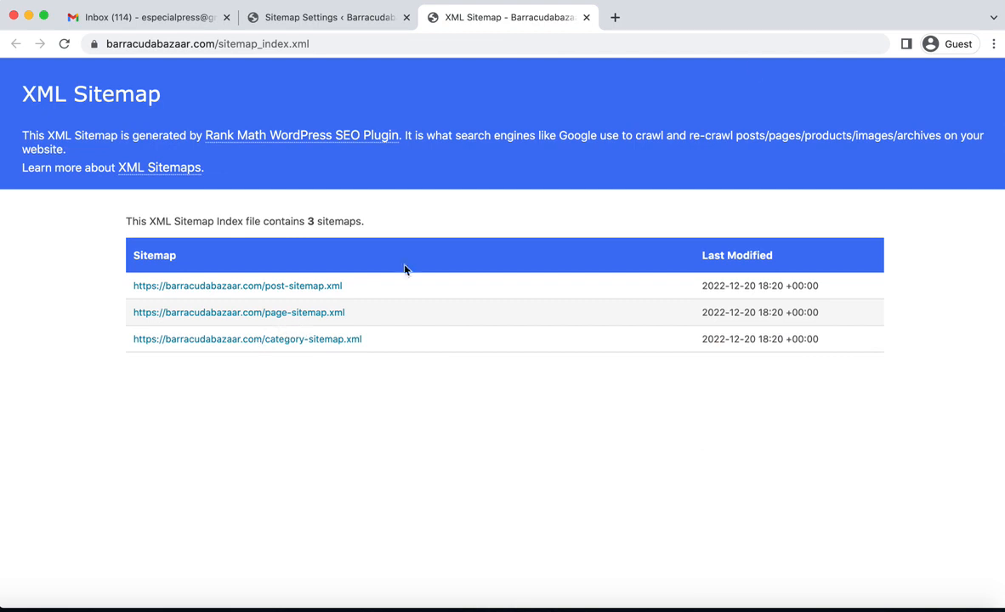
{"action": "left_click", "coordinate": [311, 17]}
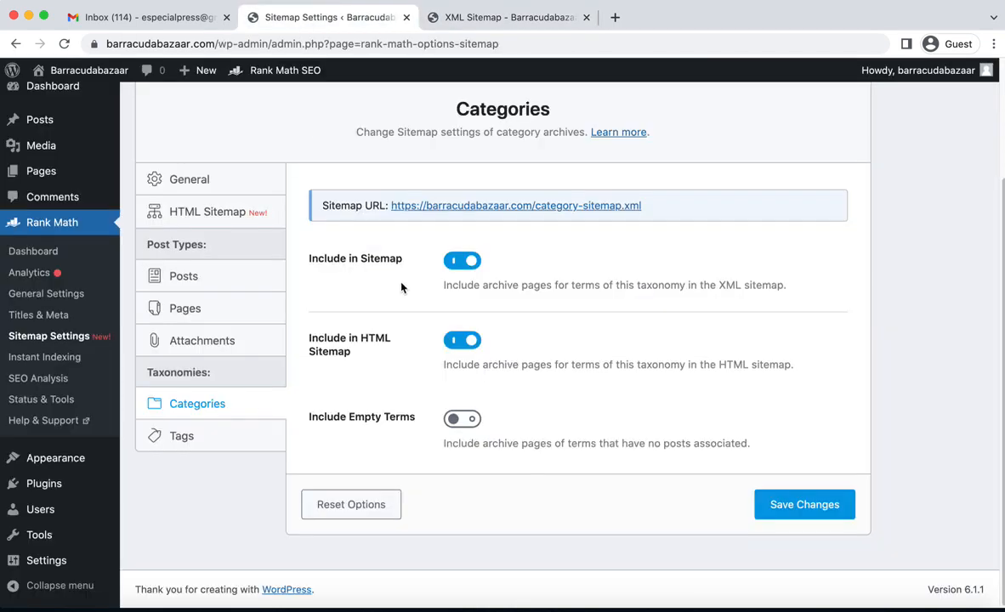
{"action": "left_click", "coordinate": [460, 261]}
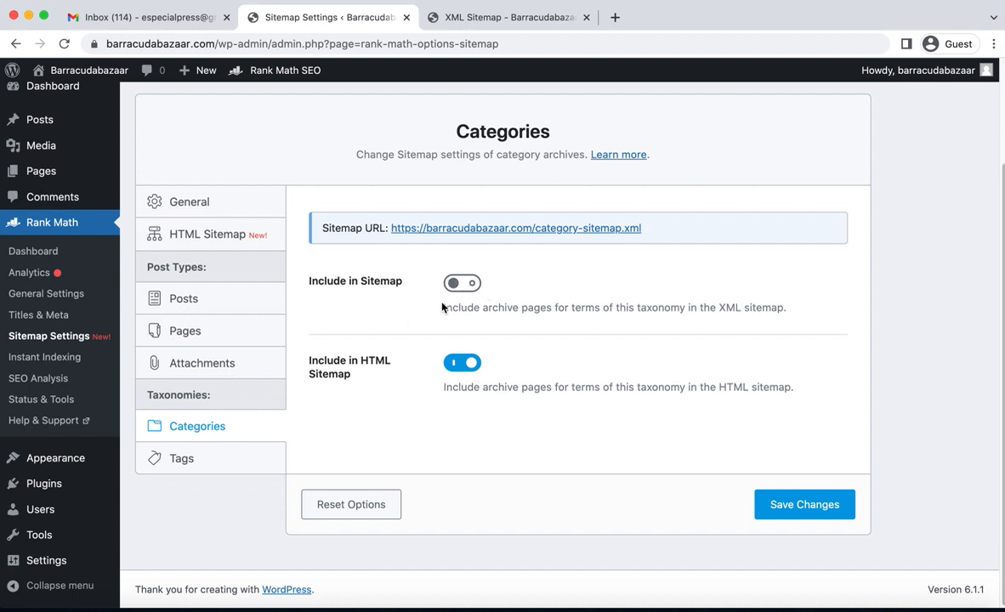
{"action": "left_click", "coordinate": [776, 507]}
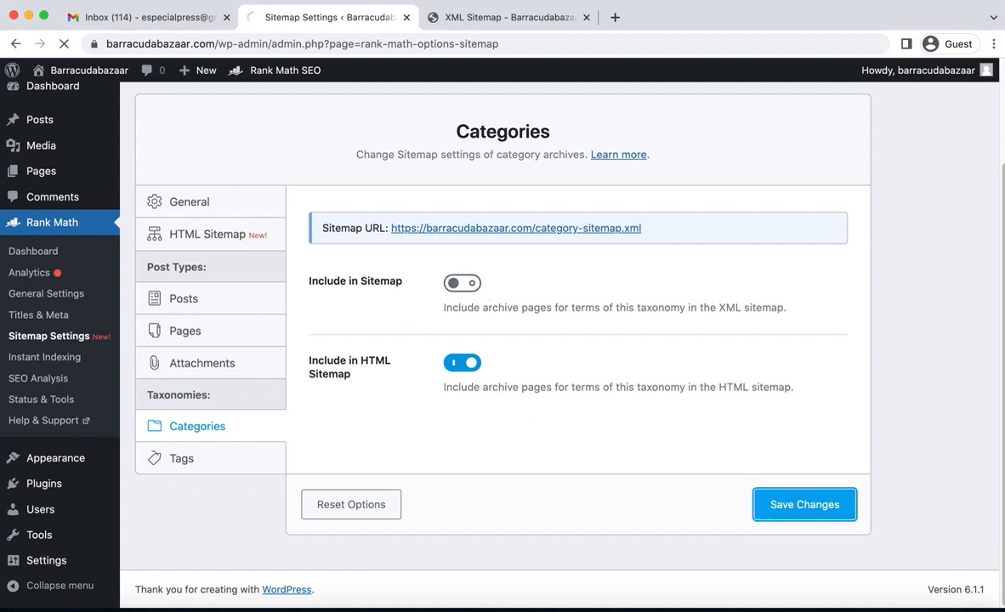
Reload the XML sitemap index and check whether the category sitemap is still listed.
{"action": "left_click", "coordinate": [467, 19]}
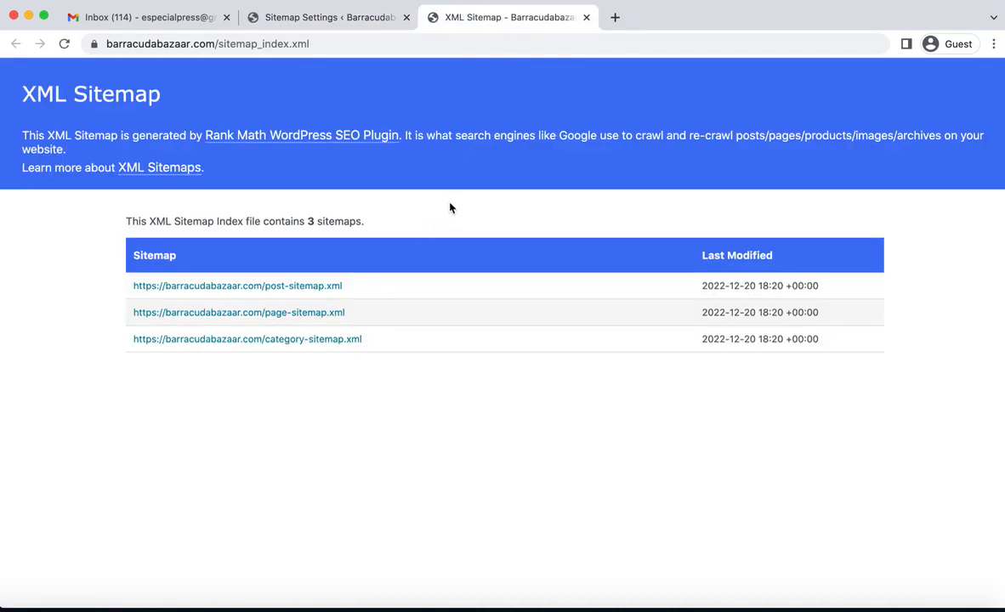
{"action": "left_click_drag", "start_coordinate": [325, 222], "coordinate": [364, 221]}
{"action": "left_click", "coordinate": [404, 214]}
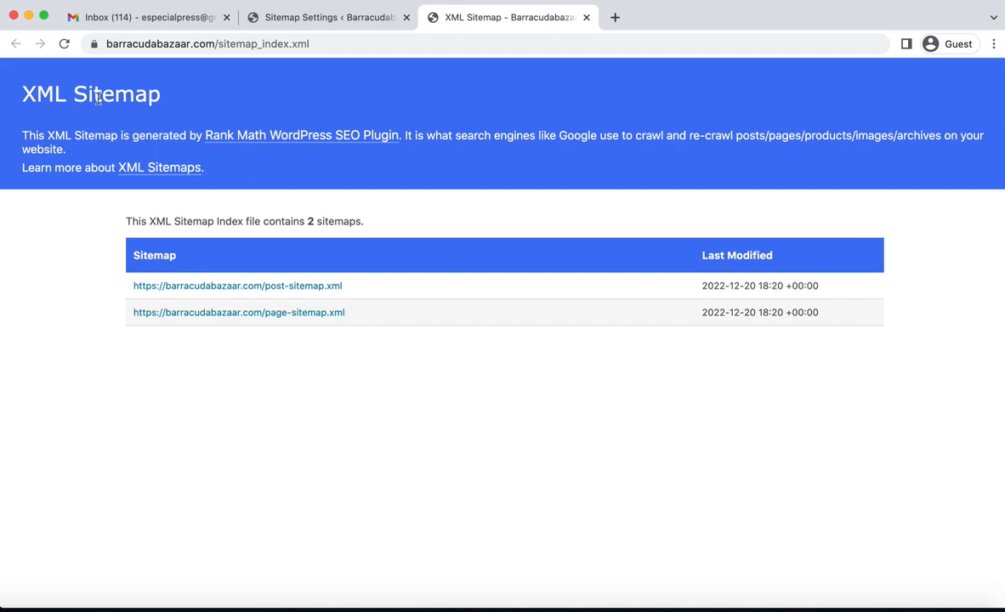
Open the HTML Sitemap settings and copy the shortcode [rank_math_html_sitemap].
{"action": "left_click", "coordinate": [327, 19]}
{"action": "scroll", "coordinate": [781, 321], "scroll_direction": "down", "scroll_amount": 4}
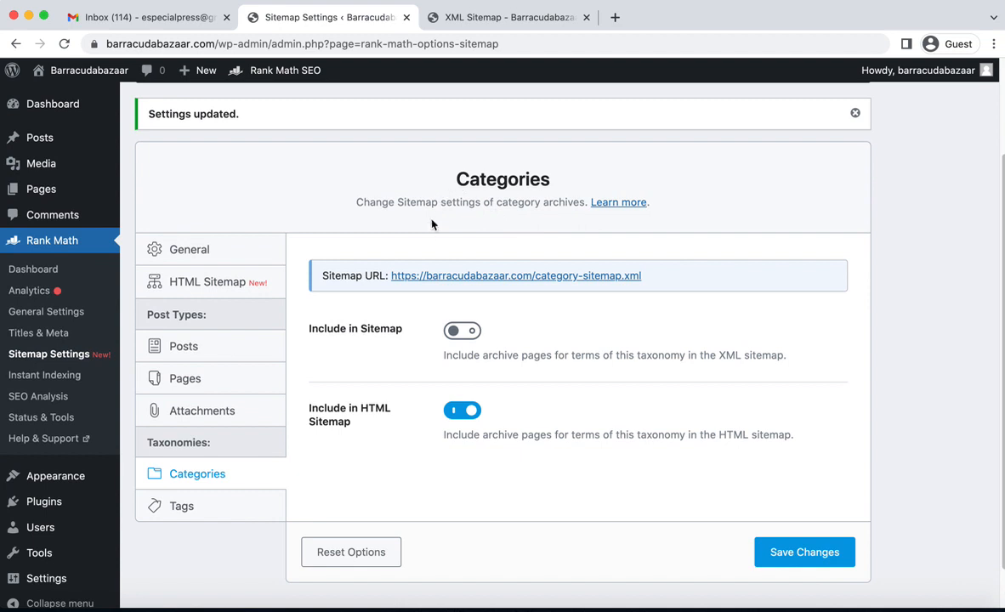
{"action": "left_click", "coordinate": [208, 283]}
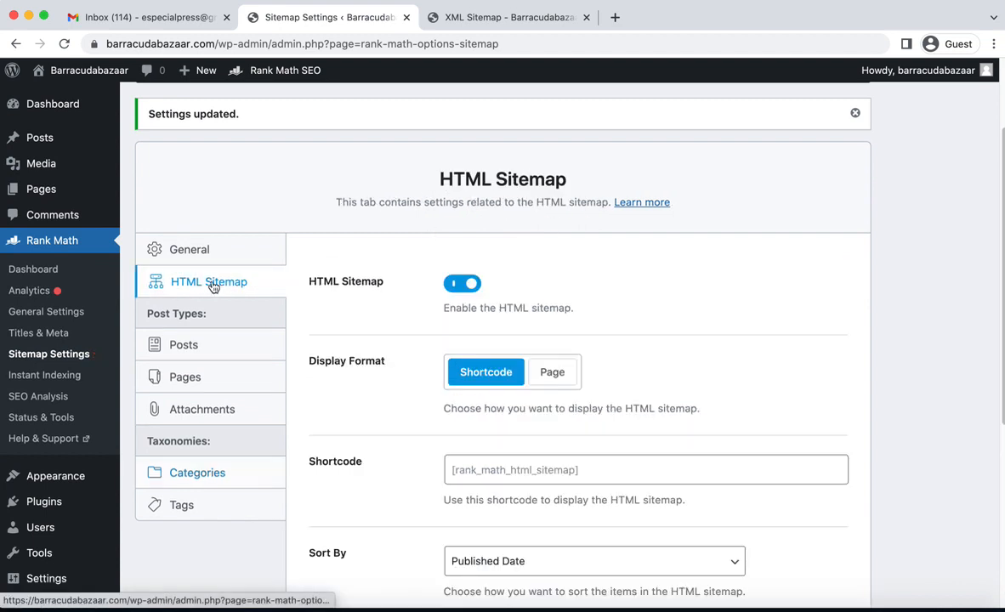
{"action": "scroll", "coordinate": [698, 272], "scroll_direction": "down", "scroll_amount": 3}
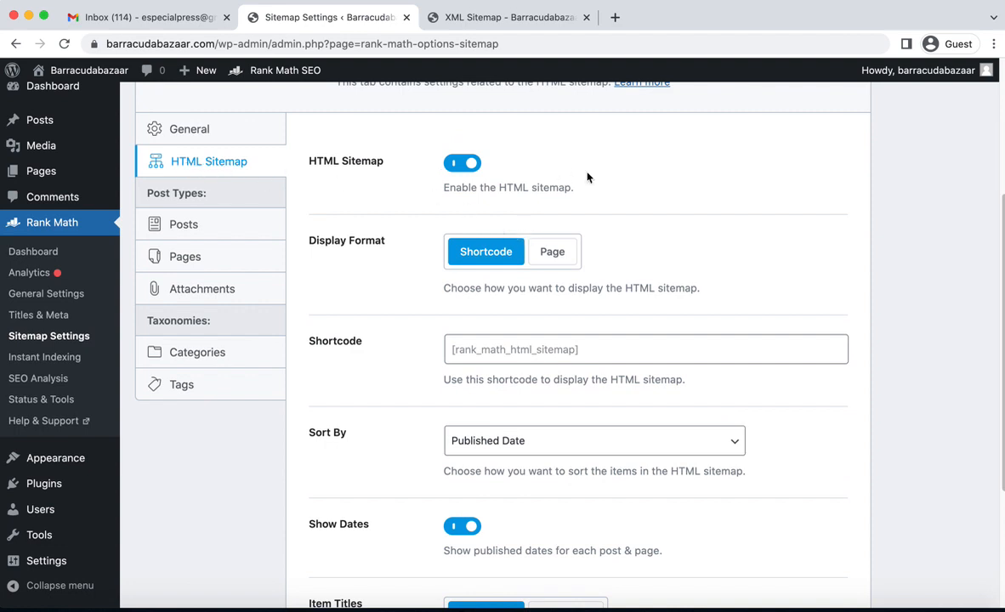
{"action": "scroll", "coordinate": [668, 242], "scroll_direction": "down", "scroll_amount": 1}
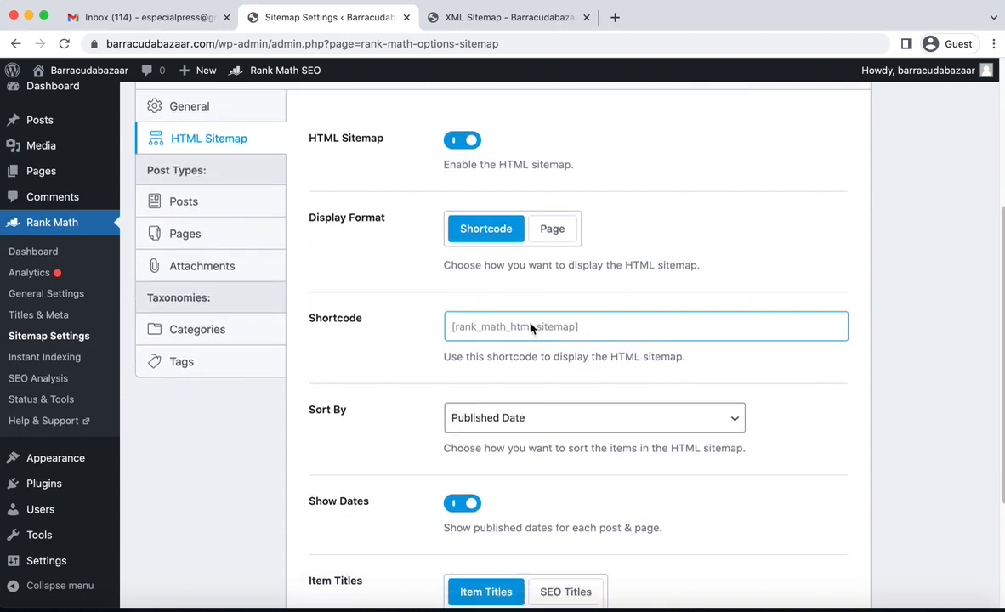
{"action": "left_click_drag", "start_coordinate": [577, 331], "coordinate": [454, 331]}
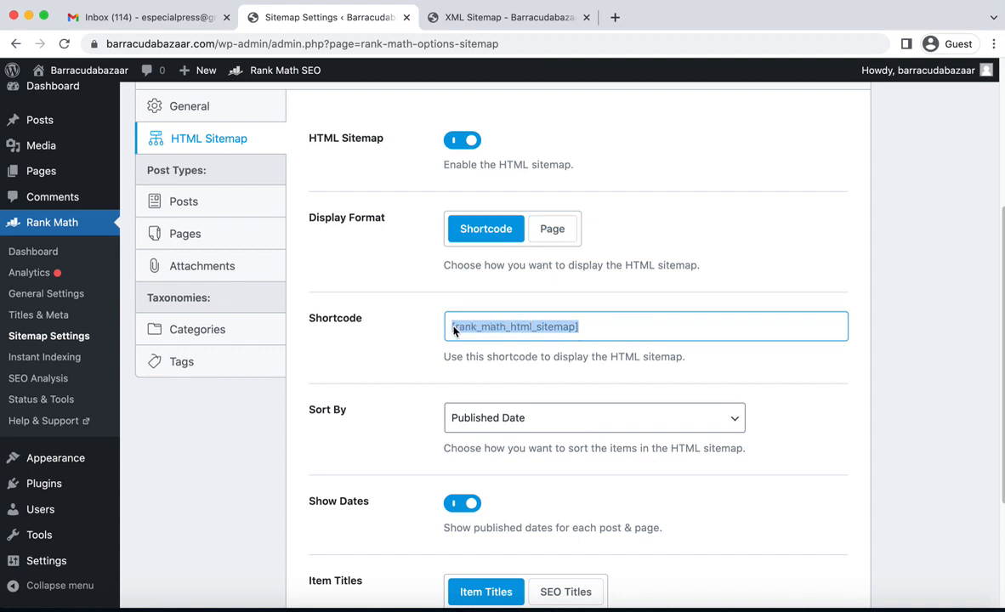
{"action": "right_click", "coordinate": [585, 328]}
{"action": "left_click", "coordinate": [606, 351]}
Look through the Sort By options for the HTML sitemap and leave Published Date selected.
{"action": "scroll", "coordinate": [850, 357], "scroll_direction": "down", "scroll_amount": 5}
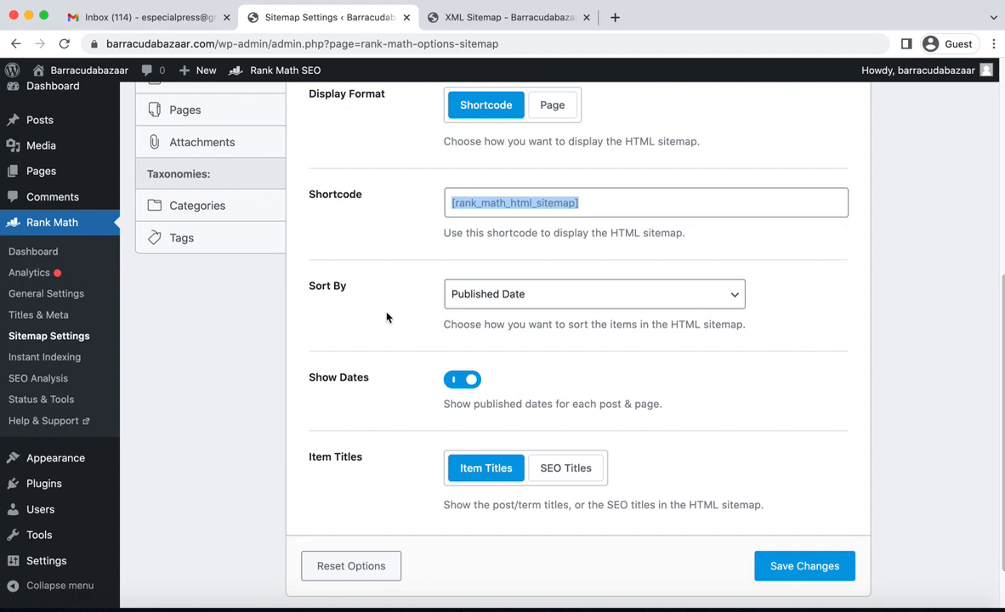
{"action": "left_click", "coordinate": [510, 297]}
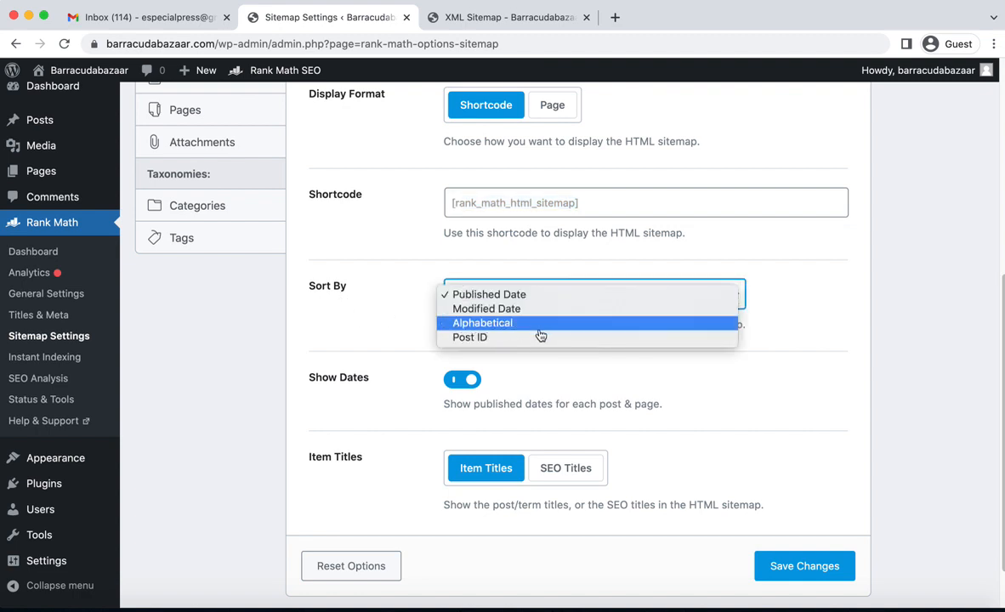
{"action": "left_click", "coordinate": [330, 324]}
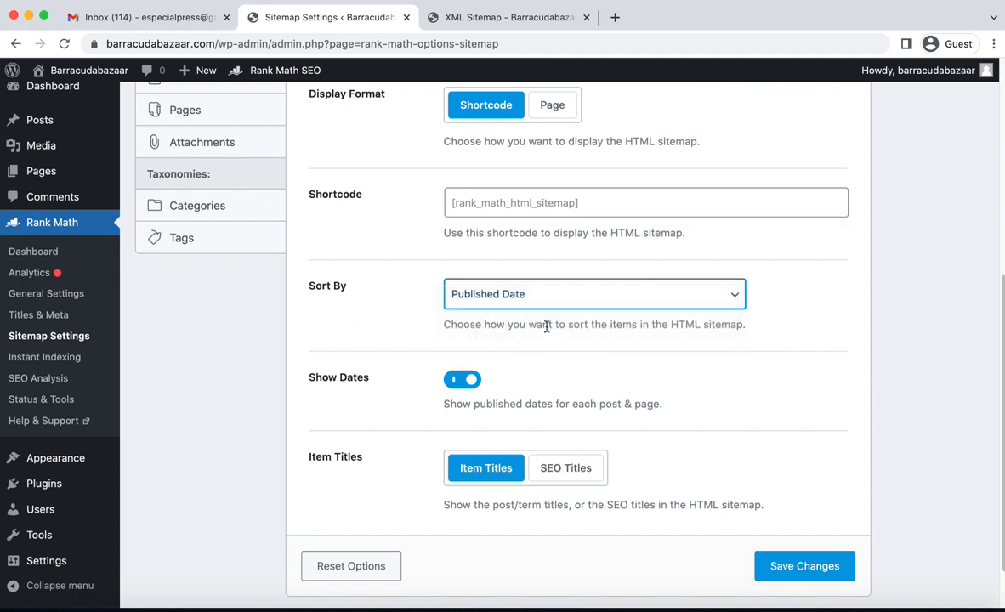
Compare the Item Titles and SEO Titles options, keep Item Titles selected, and save the HTML Sitemap settings.
{"action": "scroll", "coordinate": [556, 330], "scroll_direction": "down", "scroll_amount": 2}
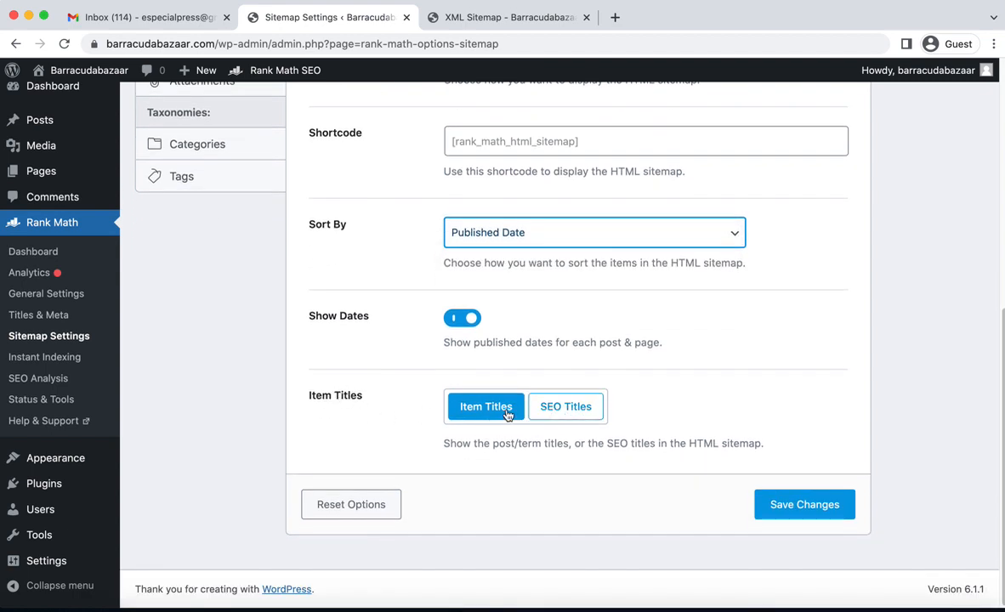
{"action": "left_click", "coordinate": [475, 410]}
{"action": "left_click", "coordinate": [550, 406]}
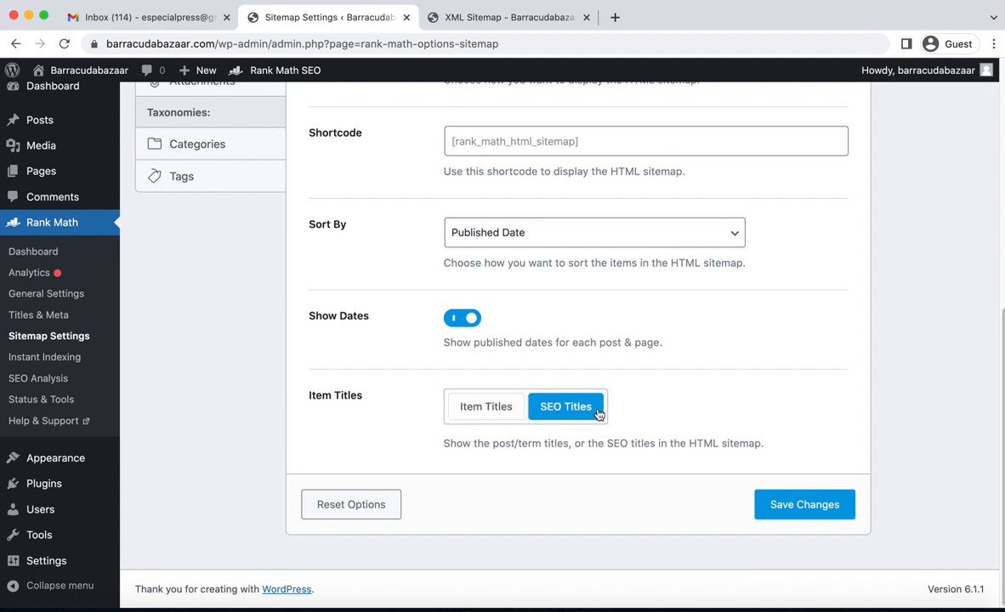
{"action": "left_click", "coordinate": [478, 407]}
{"action": "left_click", "coordinate": [787, 511]}
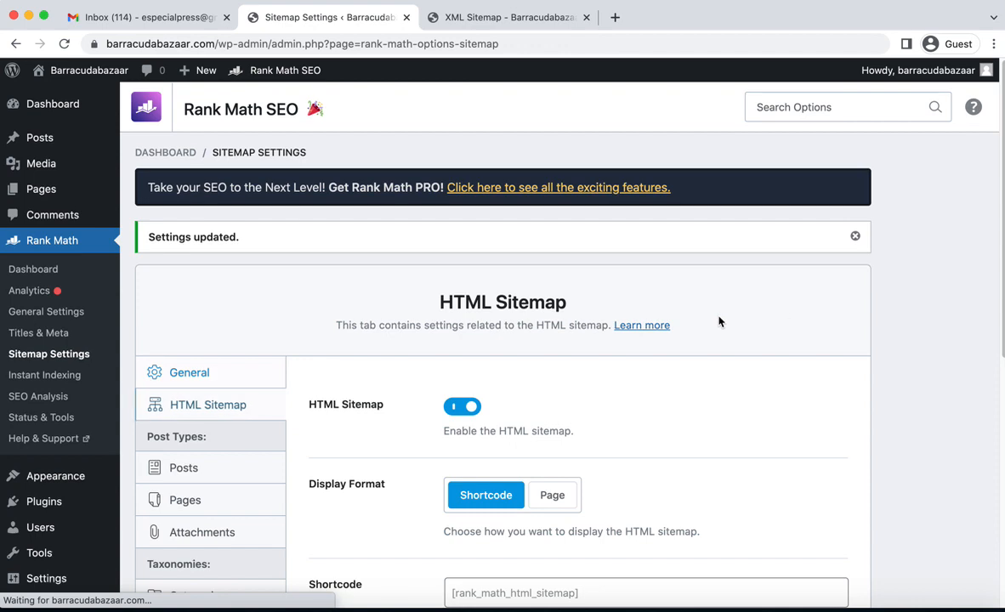
{"action": "scroll", "coordinate": [691, 280], "scroll_direction": "down", "scroll_amount": 3}
{"action": "scroll", "coordinate": [558, 233], "scroll_direction": "up", "scroll_amount": 3}
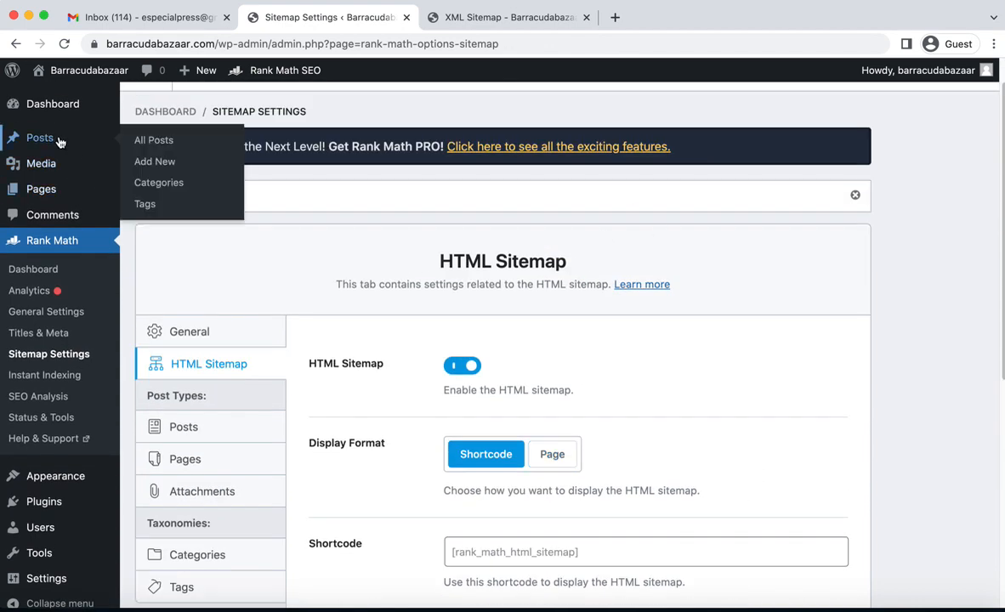
Open the editor for a new WordPress page in a separate tab and close the XML Sitemap tab.
{"action": "mouse_move", "coordinate": [197, 69]}
{"action": "right_click", "coordinate": [200, 137]}
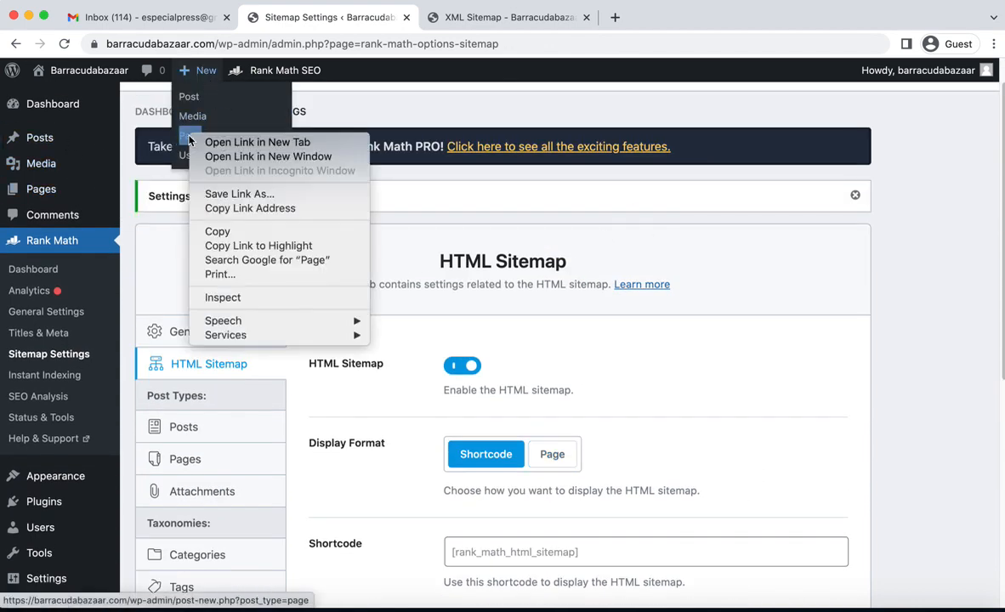
{"action": "left_click", "coordinate": [219, 140]}
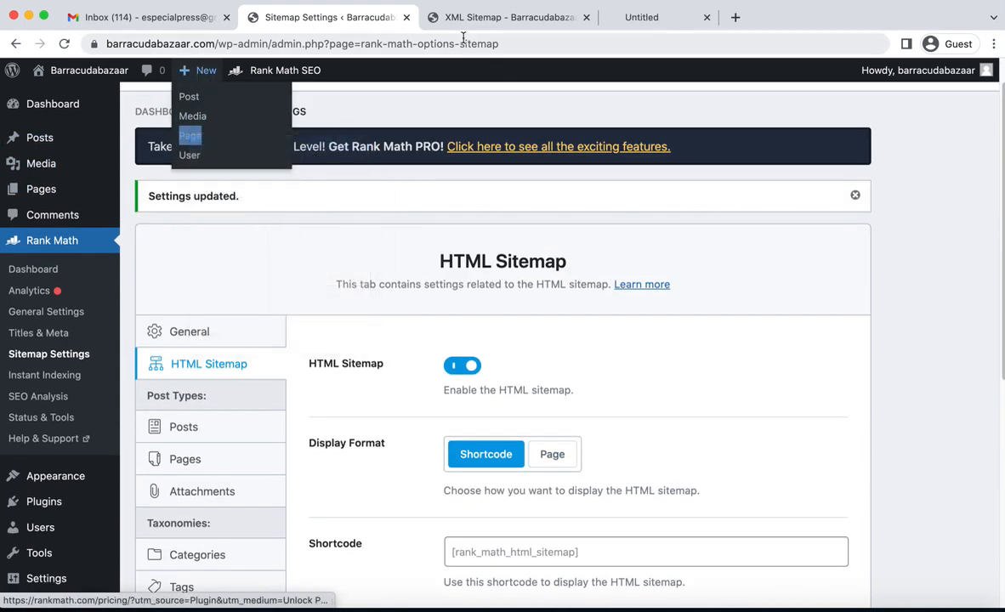
{"action": "left_click", "coordinate": [586, 17]}
{"action": "left_click", "coordinate": [479, 23]}
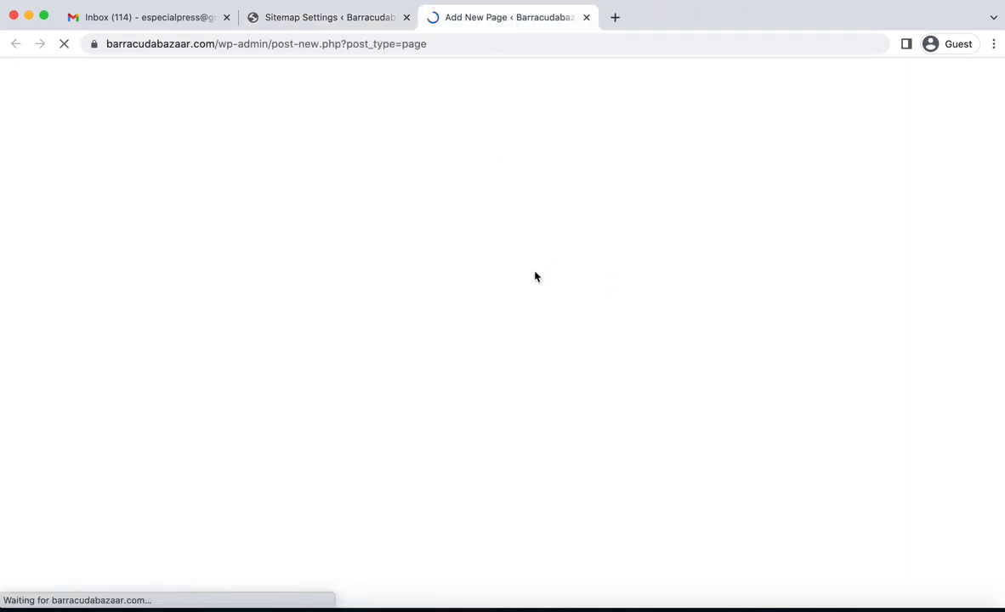
Return to the HTML Sitemap settings and copy the shortcode [rank_math_html_sitemap] again.
{"action": "left_click", "coordinate": [325, 26]}
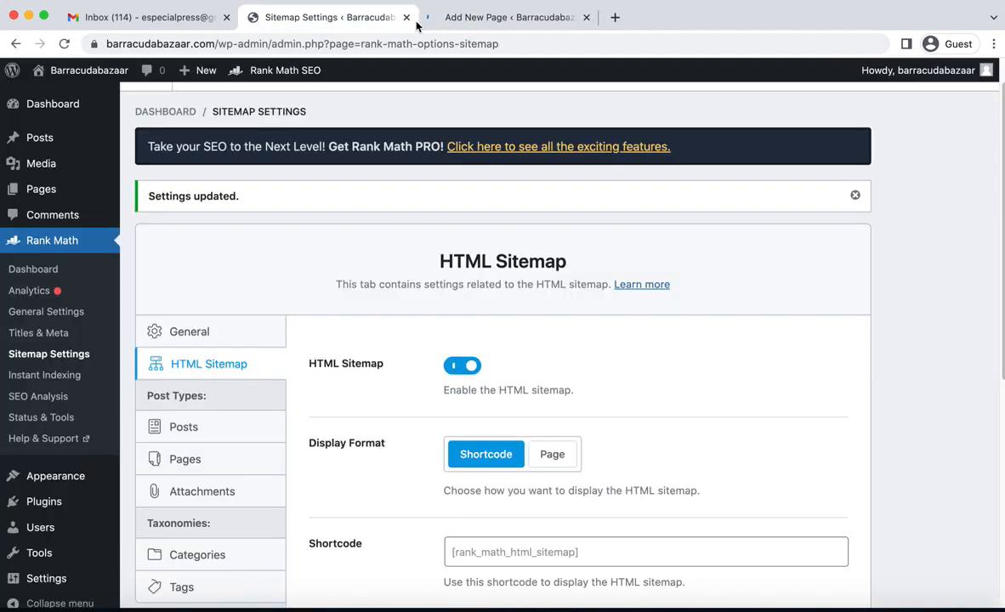
{"action": "scroll", "coordinate": [599, 294], "scroll_direction": "down", "scroll_amount": 5}
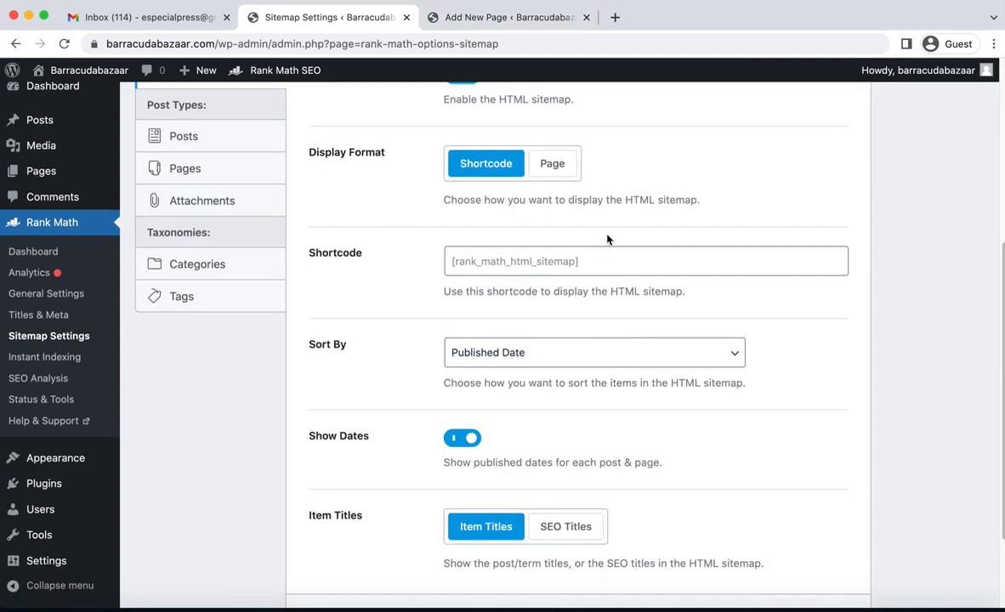
{"action": "left_click", "coordinate": [559, 269]}
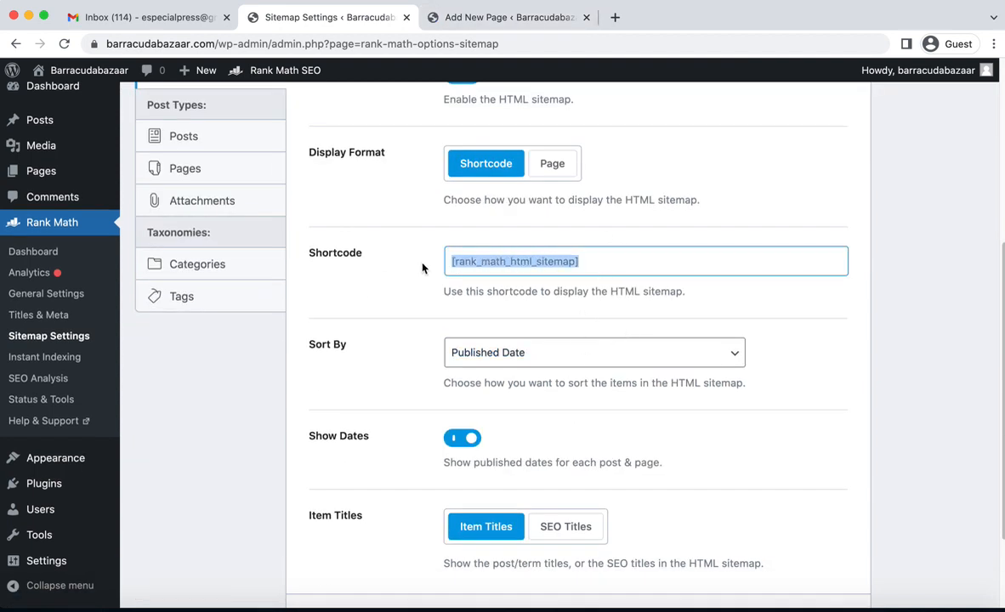
{"action": "right_click", "coordinate": [508, 266]}
{"action": "left_click", "coordinate": [511, 270]}
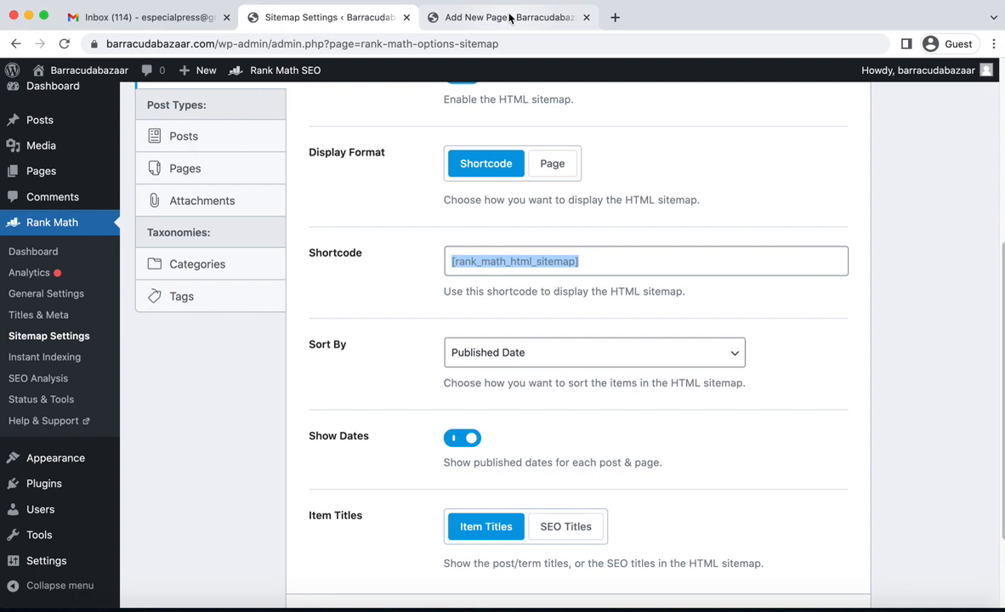
Title the new page "Html Sitemap".
{"action": "left_click", "coordinate": [510, 17]}
{"action": "left_click", "coordinate": [602, 137]}
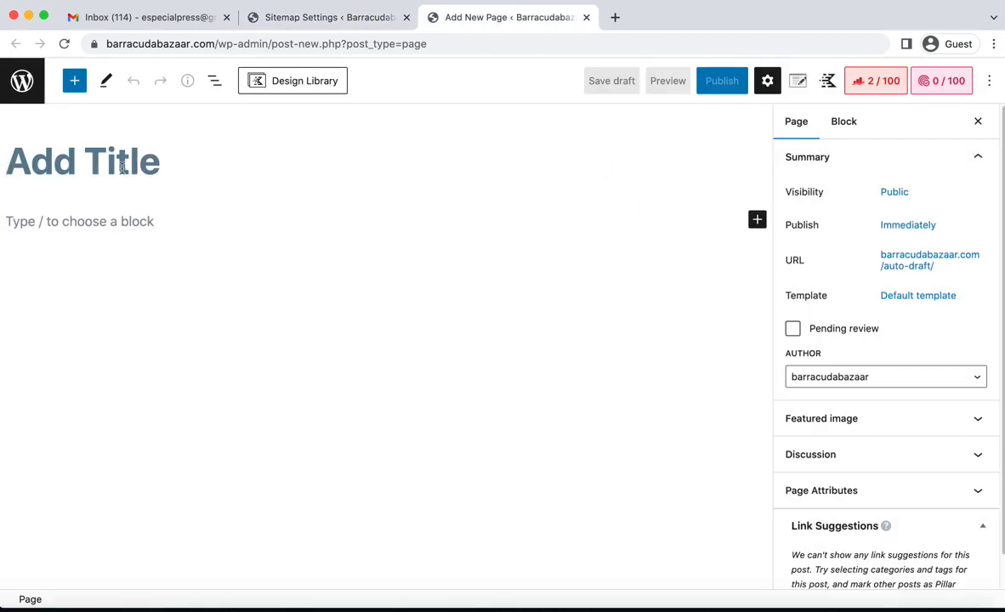
{"action": "type", "text": "Htmlt"}
{"action": "key", "text": "BackSpace"}
{"action": "key", "text": "BackSpace"}
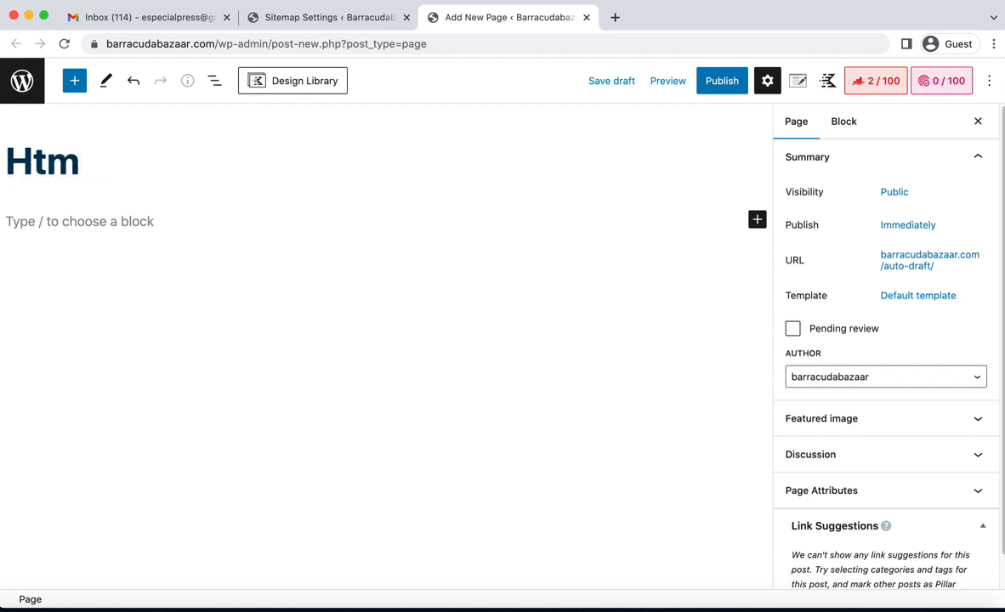
{"action": "type", "text": "l Sitemap"}
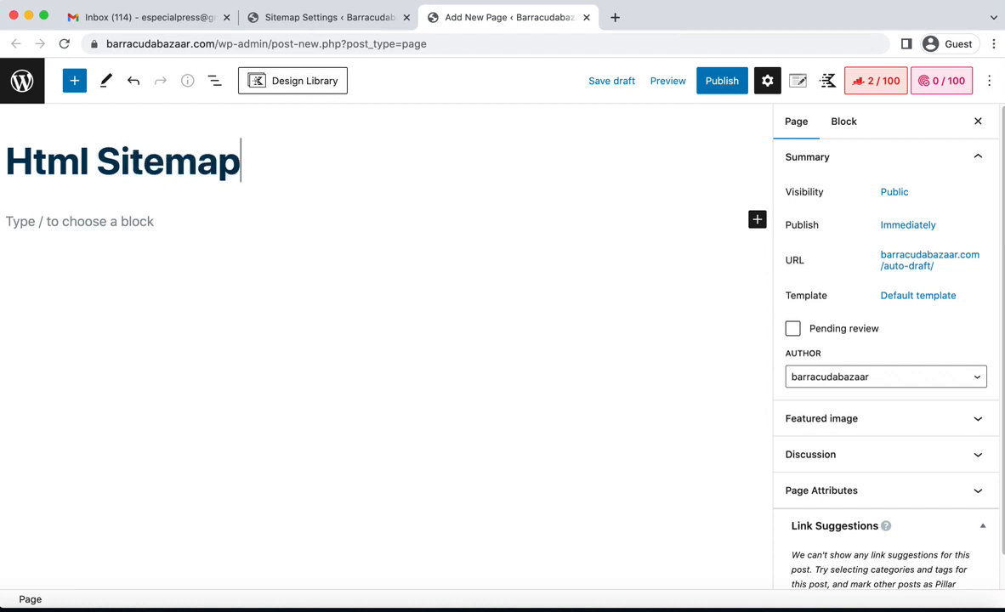
Insert the copied [rank_math_html_sitemap] shortcode as the page's content, compare it with the HTML Sitemap settings, and publish the page.
{"action": "left_click", "coordinate": [98, 221]}
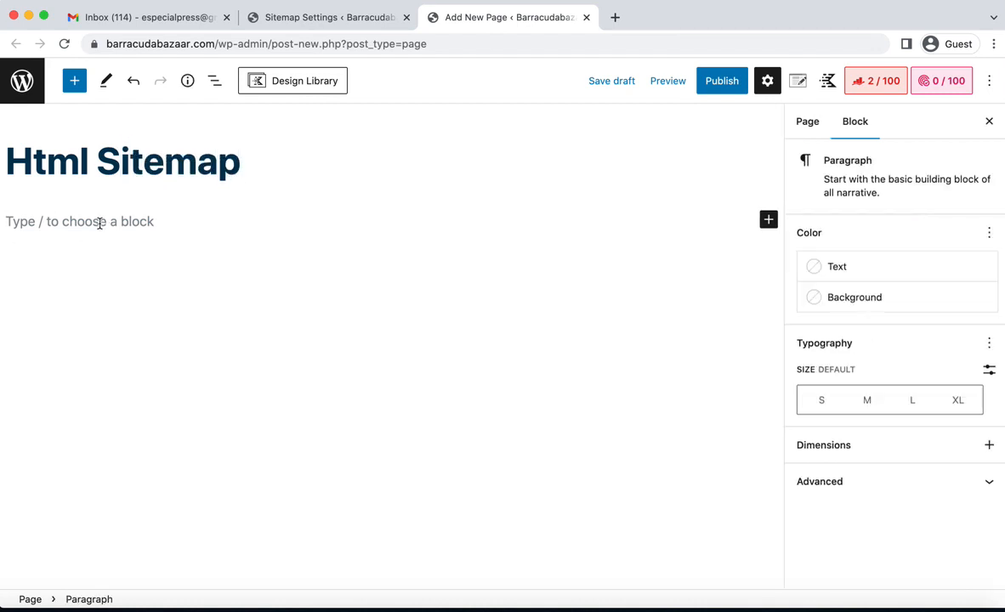
{"action": "key", "text": "super+v"}
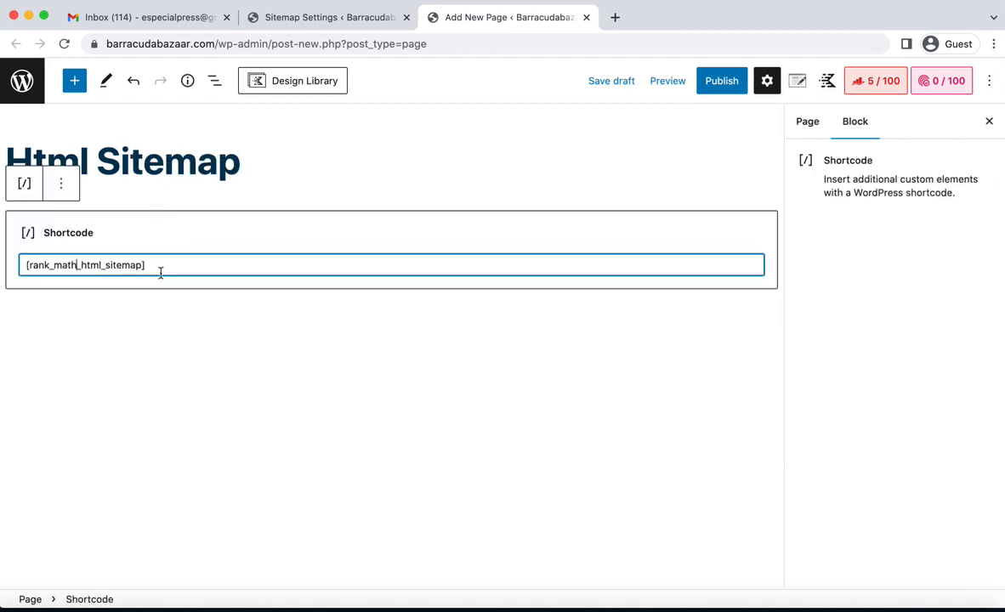
{"action": "left_click", "coordinate": [287, 26]}
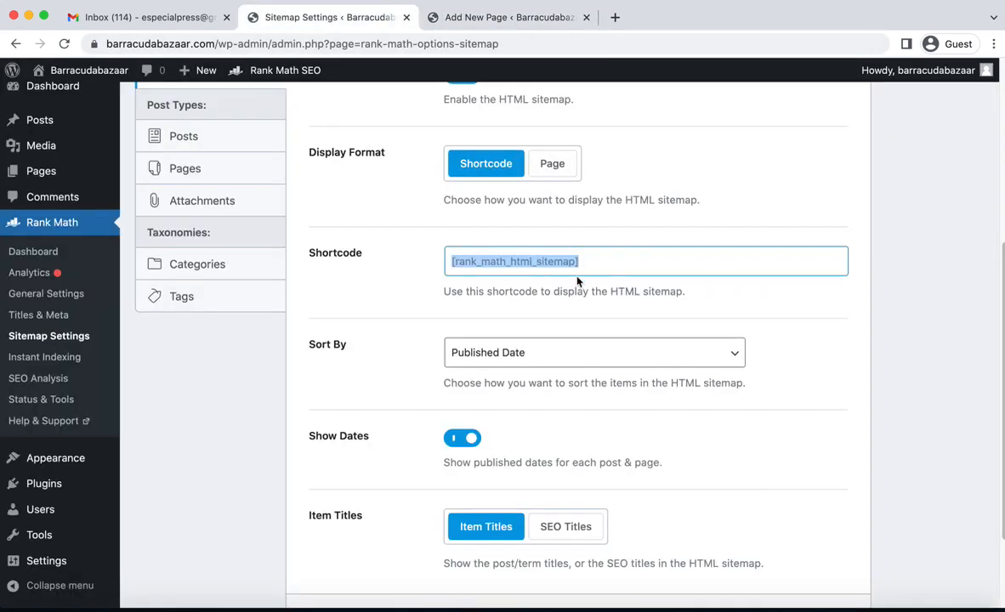
{"action": "left_click", "coordinate": [468, 19]}
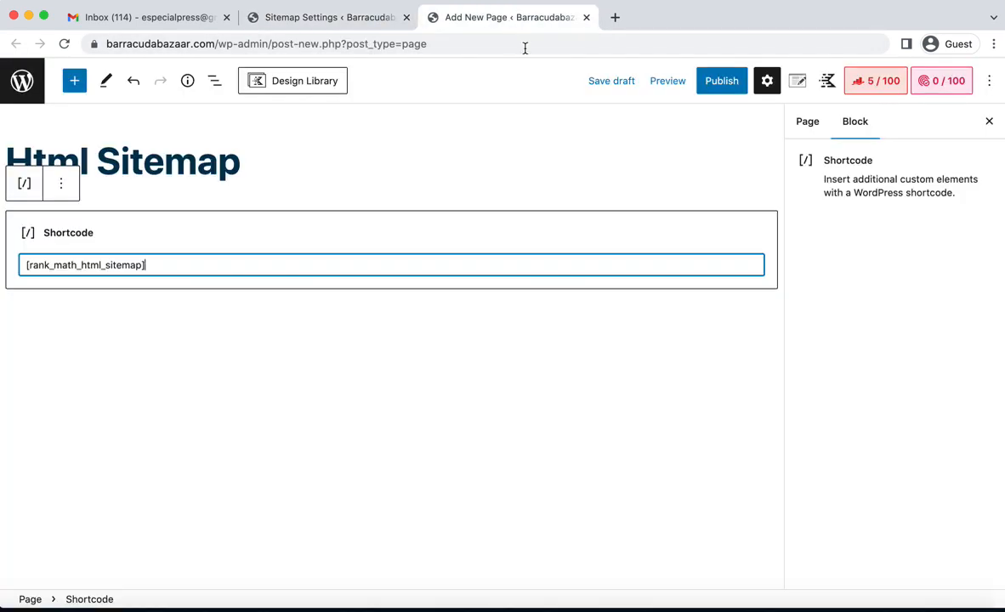
{"action": "left_click", "coordinate": [724, 82]}
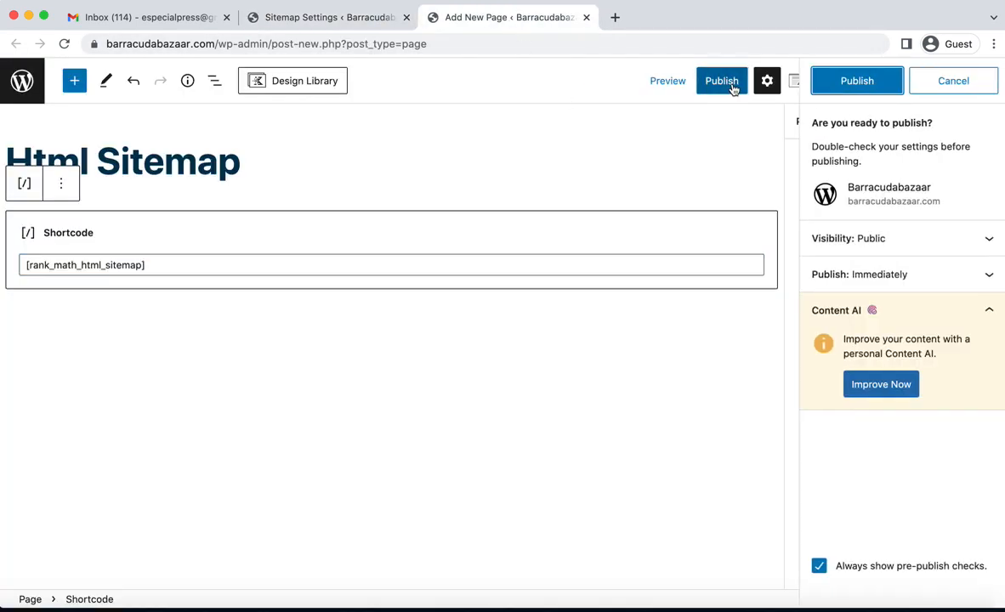
{"action": "left_click", "coordinate": [854, 80]}
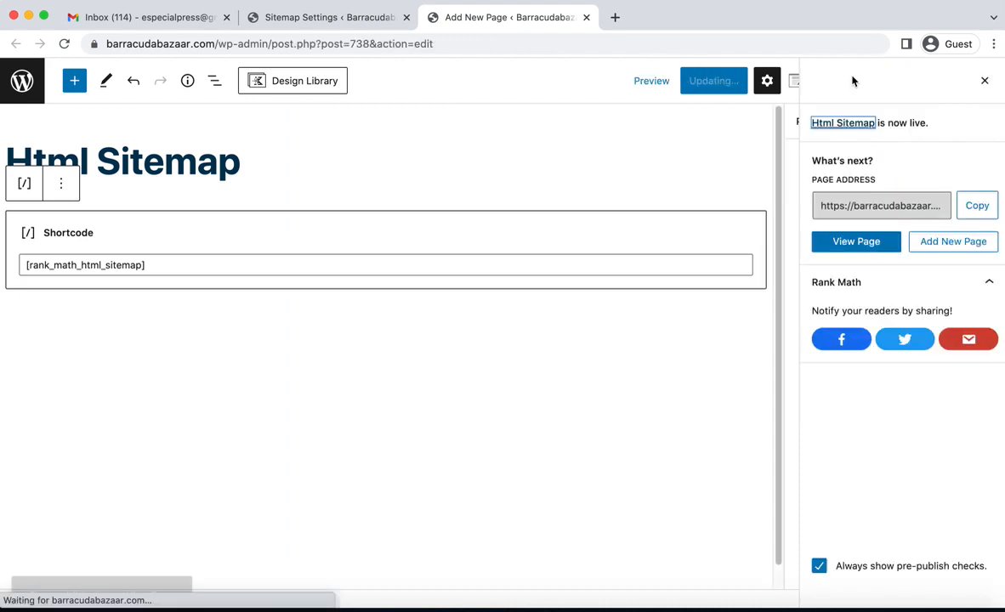
View the published Html Sitemap page and look through its lists of posts, pages and categories.
{"action": "left_click", "coordinate": [839, 242]}
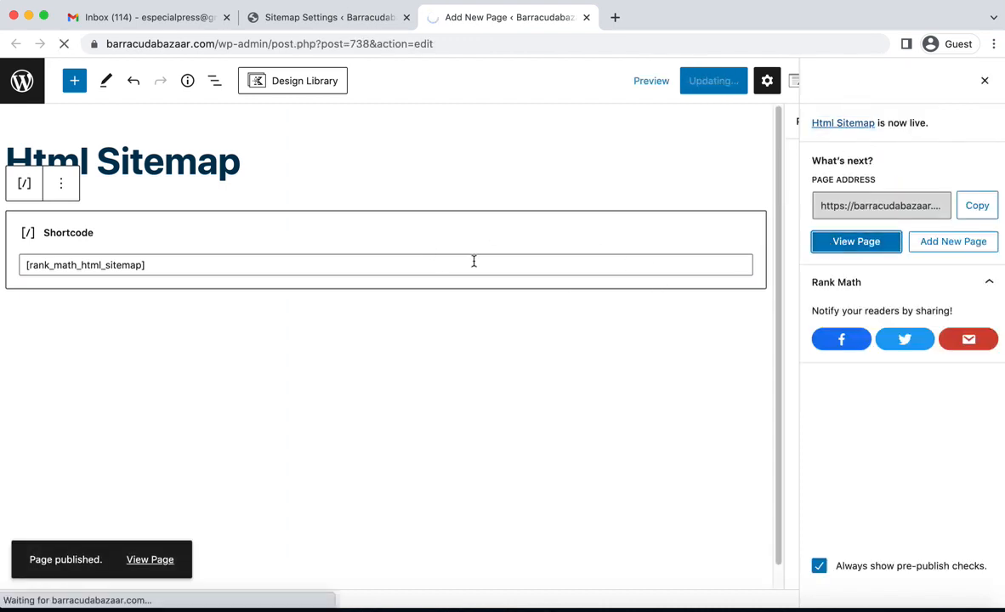
{"action": "scroll", "coordinate": [502, 302], "scroll_direction": "down", "scroll_amount": 3}
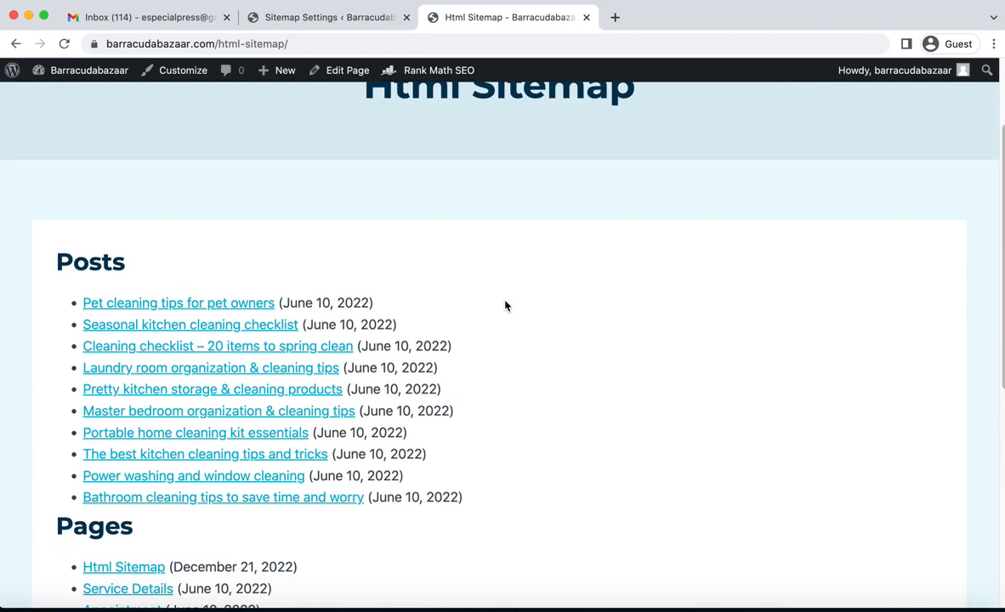
{"action": "double_click", "coordinate": [107, 240]}
{"action": "scroll", "coordinate": [340, 272], "scroll_direction": "down", "scroll_amount": 3}
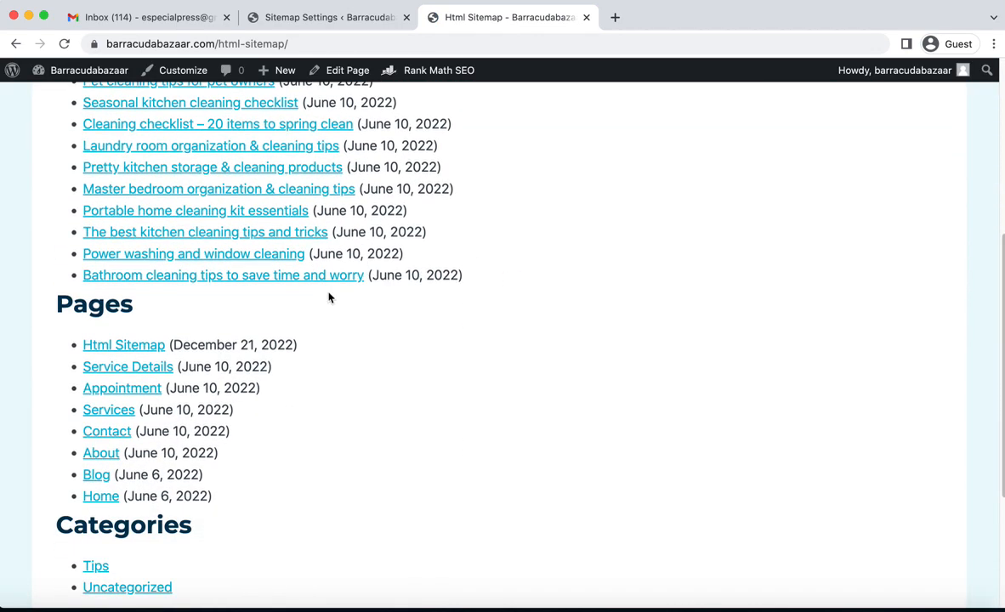
{"action": "scroll", "coordinate": [348, 350], "scroll_direction": "down", "scroll_amount": 3}
{"action": "scroll", "coordinate": [514, 215], "scroll_direction": "up", "scroll_amount": 6}
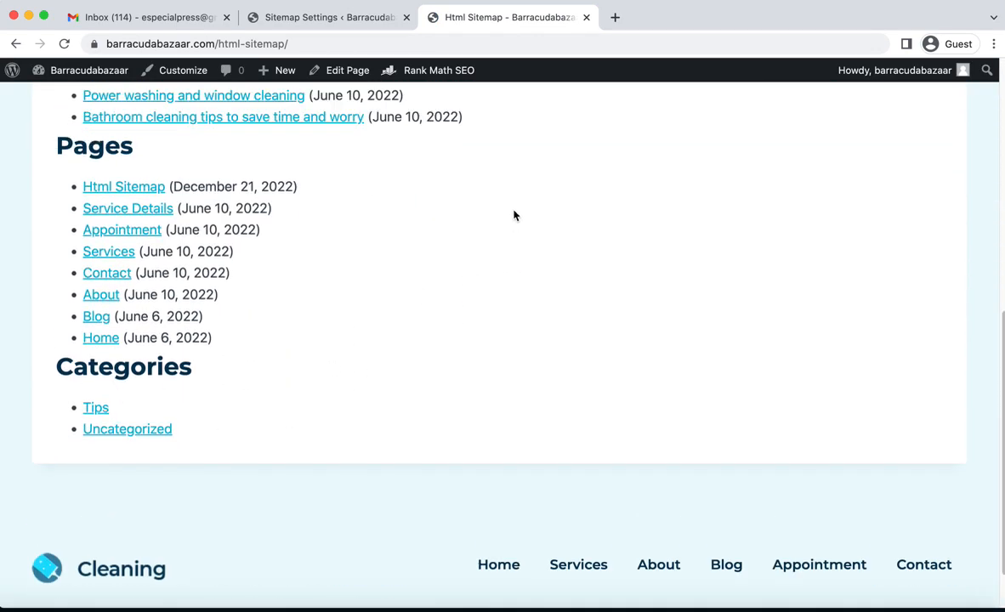
Compare the Show Dates option in the HTML Sitemap settings with the dates beside the posts on the Html Sitemap page.
{"action": "left_click", "coordinate": [281, 18]}
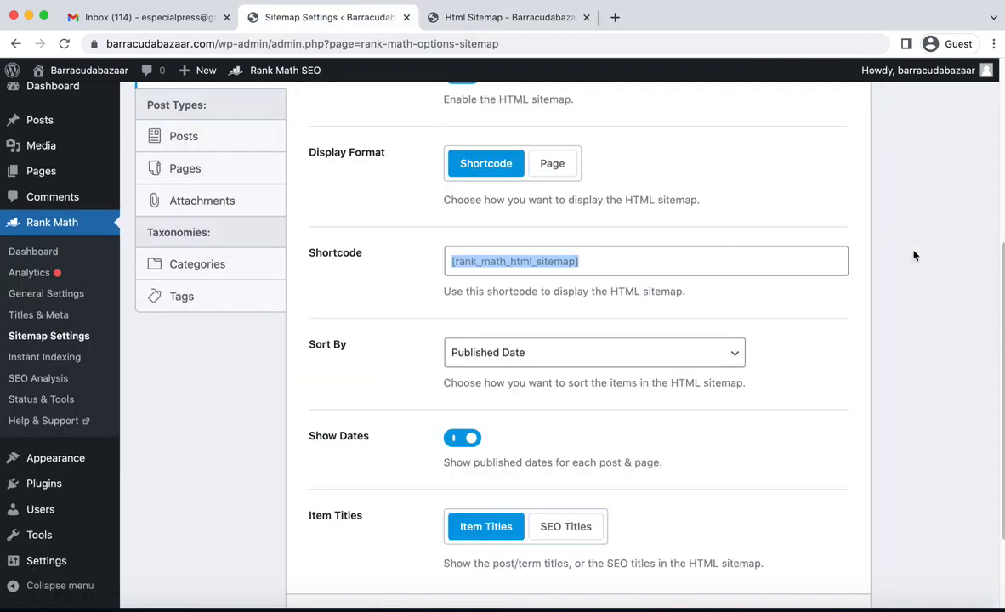
{"action": "scroll", "coordinate": [935, 331], "scroll_direction": "down", "scroll_amount": 2}
{"action": "left_click", "coordinate": [907, 347]}
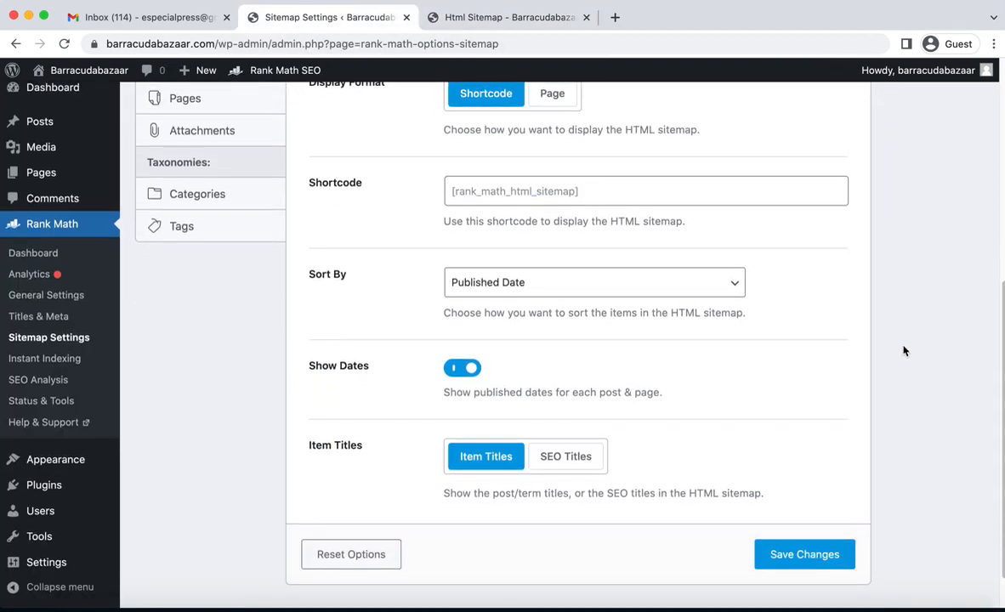
{"action": "left_click", "coordinate": [509, 17]}
{"action": "scroll", "coordinate": [510, 303], "scroll_direction": "down", "scroll_amount": 2}
{"action": "left_click_drag", "start_coordinate": [286, 244], "coordinate": [380, 252]}
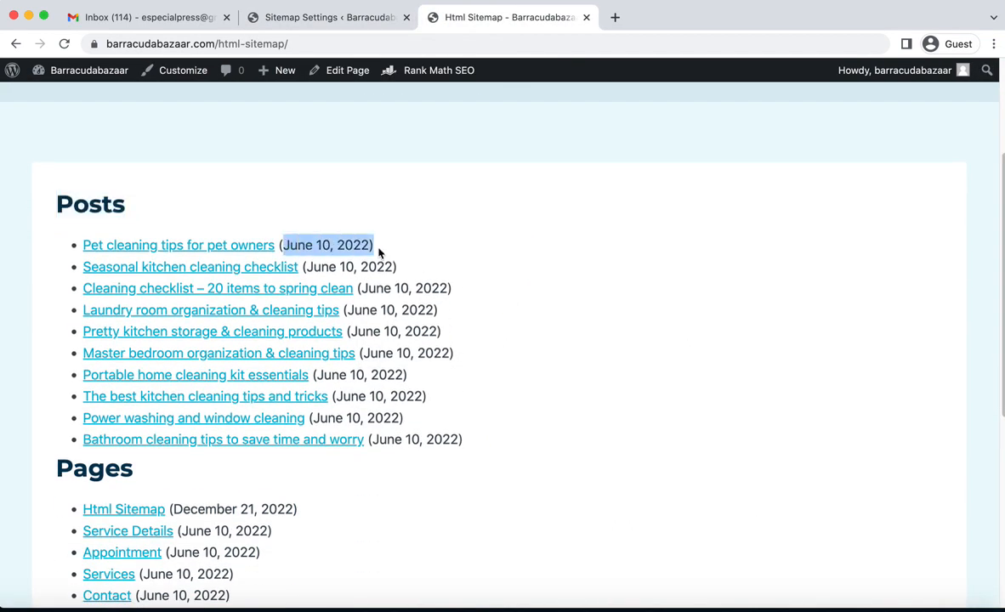
{"action": "left_click_drag", "start_coordinate": [306, 267], "coordinate": [393, 267]}
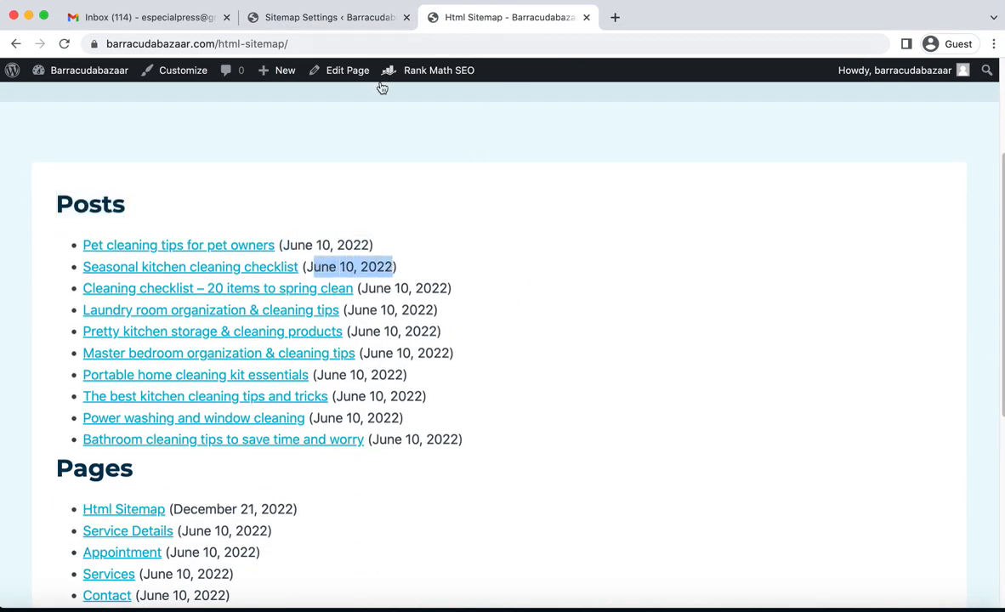
Turn off Show Dates in the HTML Sitemap settings and save the changes.
{"action": "left_click", "coordinate": [348, 18]}
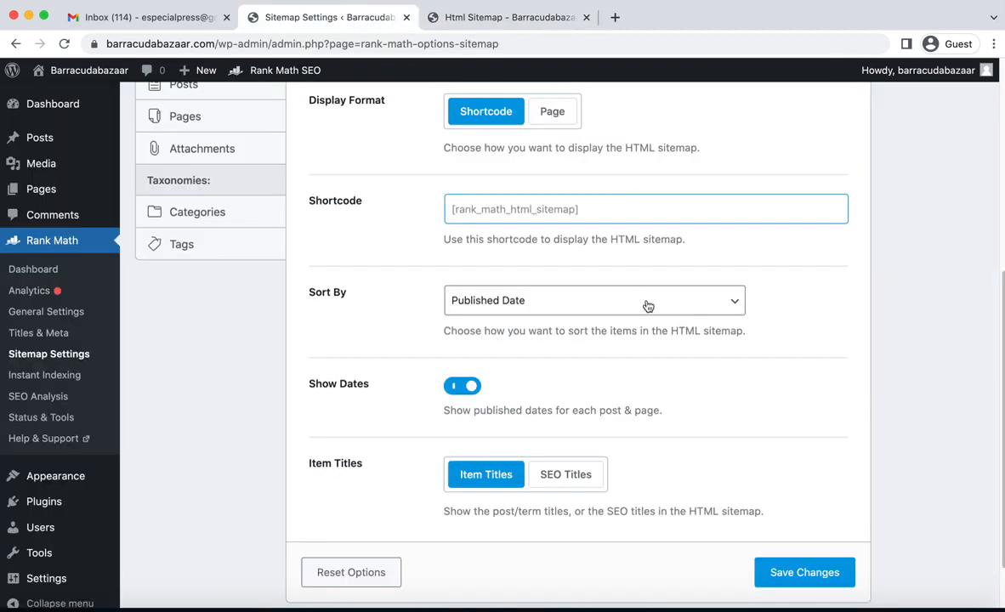
{"action": "left_click", "coordinate": [460, 387]}
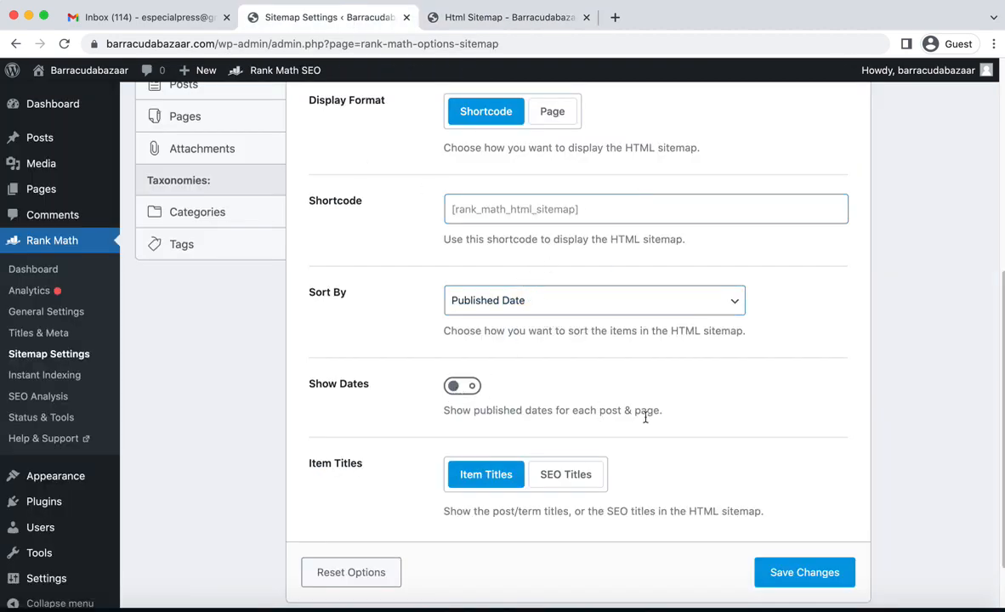
{"action": "left_click", "coordinate": [791, 572]}
Reload the published Html Sitemap page and check whether dates still appear beside the posts and pages.
{"action": "left_click", "coordinate": [443, 18]}
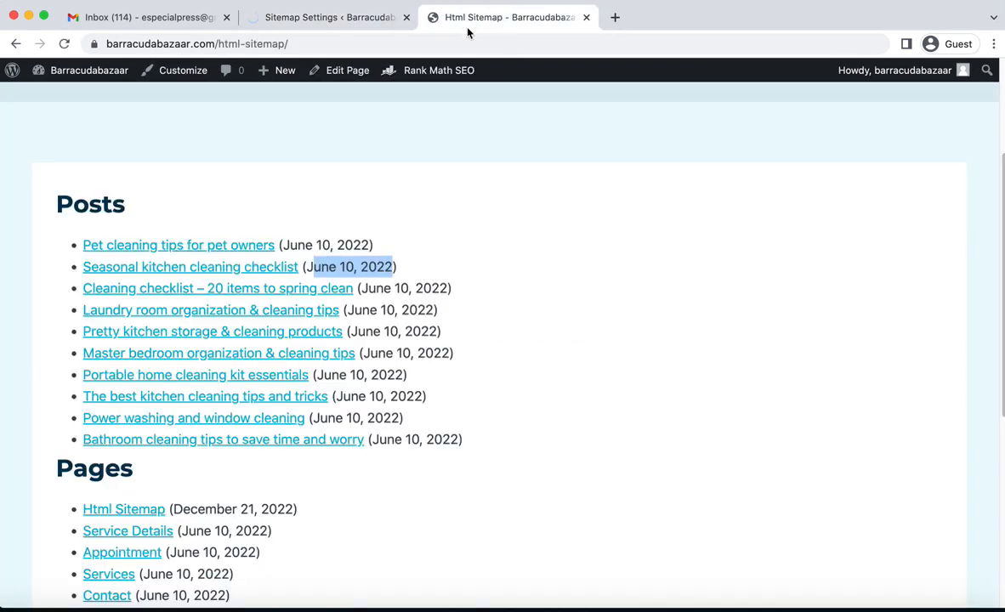
{"action": "left_click", "coordinate": [68, 45]}
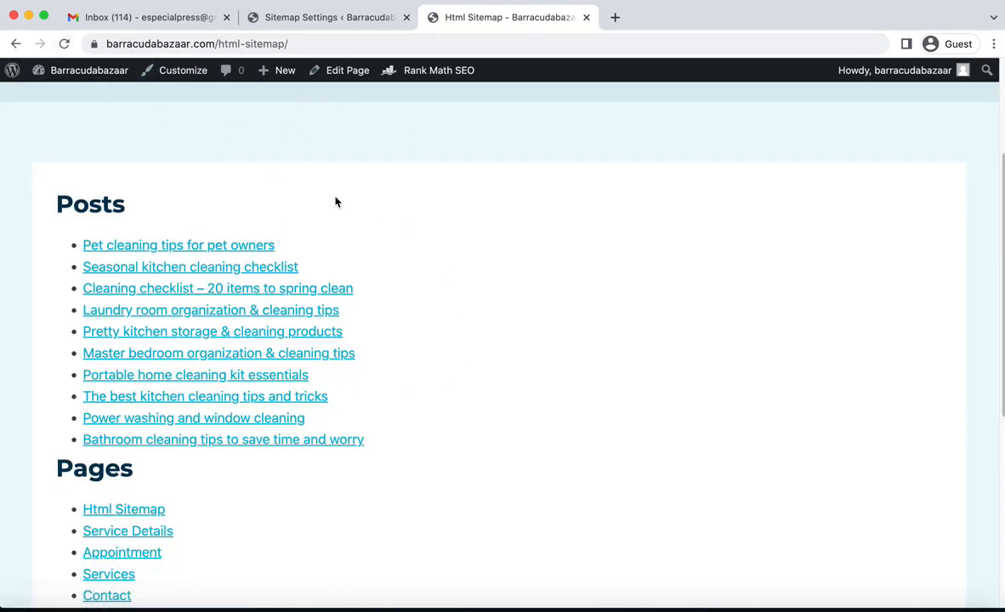
{"action": "scroll", "coordinate": [476, 272], "scroll_direction": "down", "scroll_amount": 5}
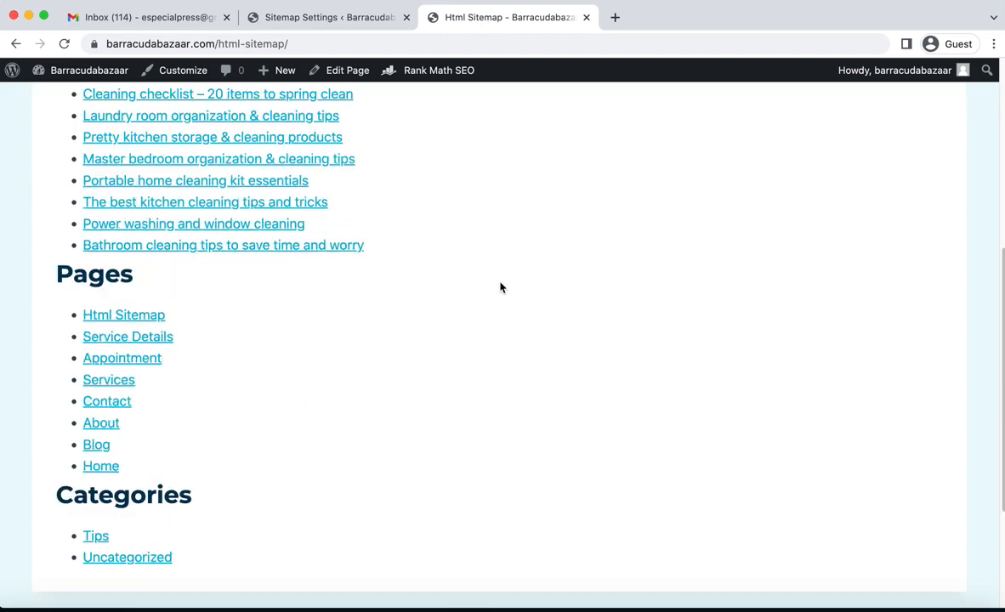
{"action": "scroll", "coordinate": [594, 243], "scroll_direction": "up", "scroll_amount": 1}
Set the HTML sitemap's Sort By option to Alphabetical and save the changes.
{"action": "left_click", "coordinate": [341, 19]}
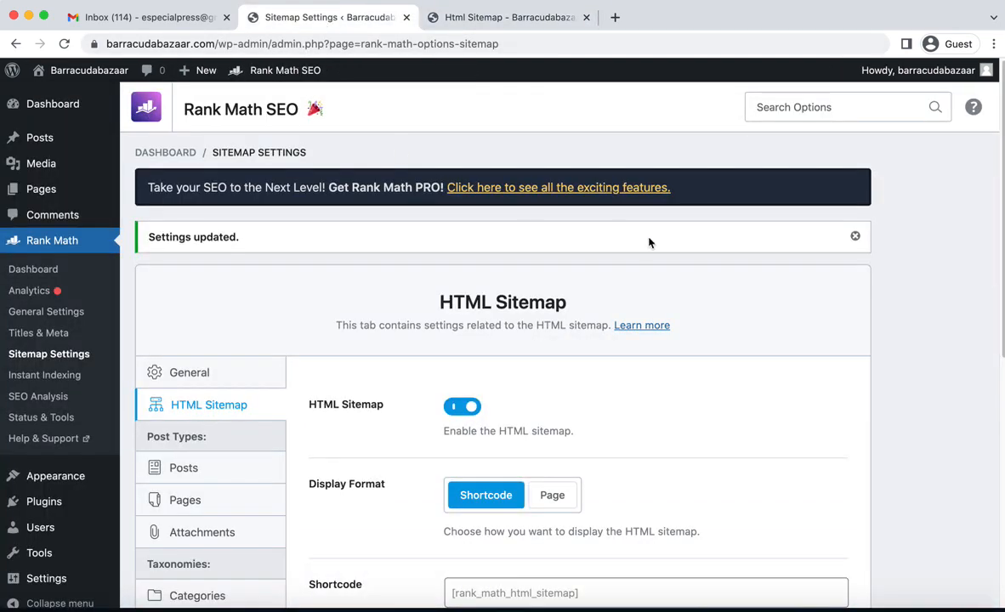
{"action": "scroll", "coordinate": [646, 242], "scroll_direction": "down", "scroll_amount": 3}
{"action": "scroll", "coordinate": [646, 242], "scroll_direction": "down", "scroll_amount": 5}
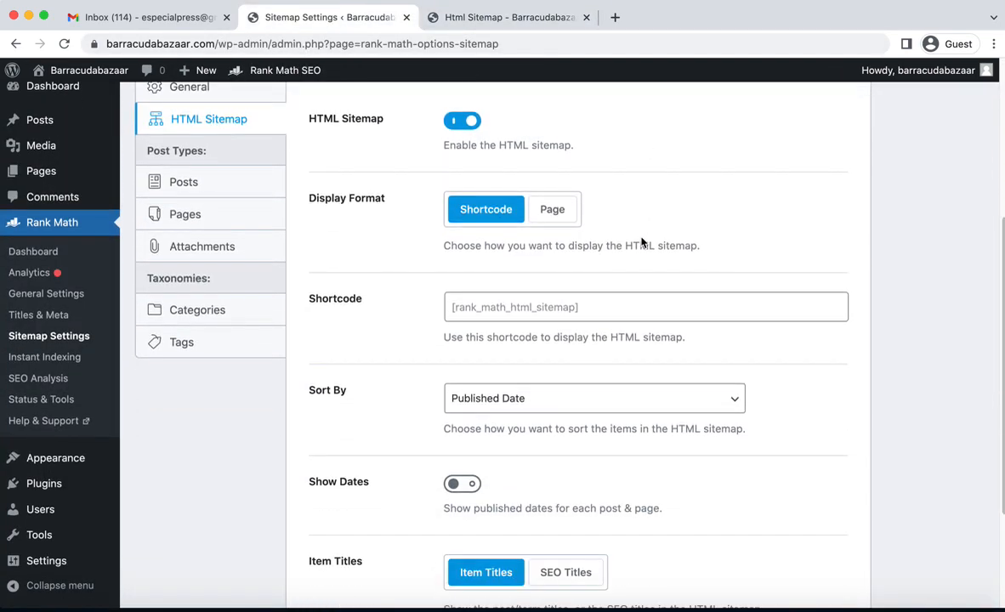
{"action": "scroll", "coordinate": [642, 243], "scroll_direction": "down", "scroll_amount": 3}
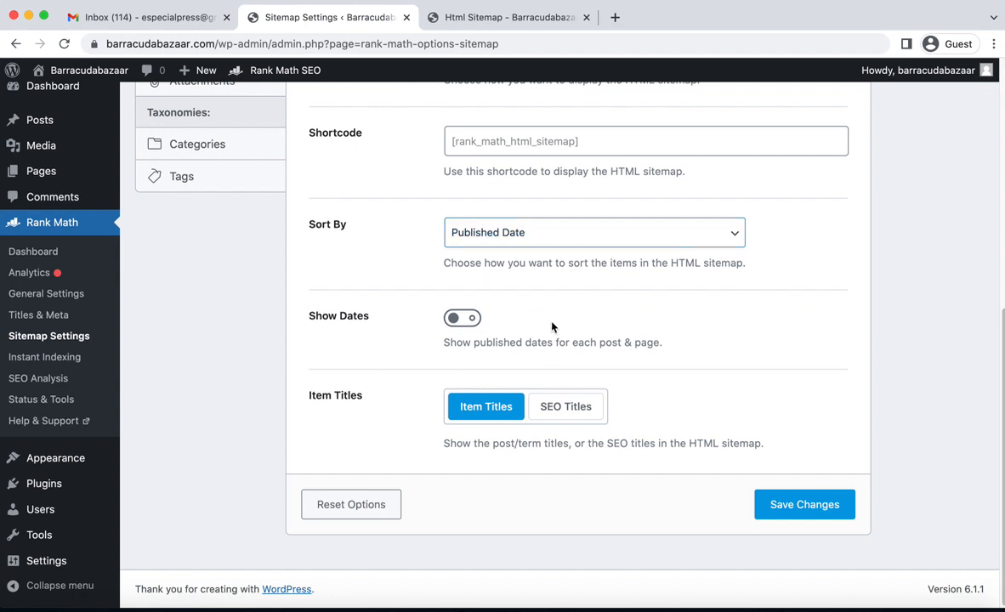
{"action": "left_click", "coordinate": [505, 233]}
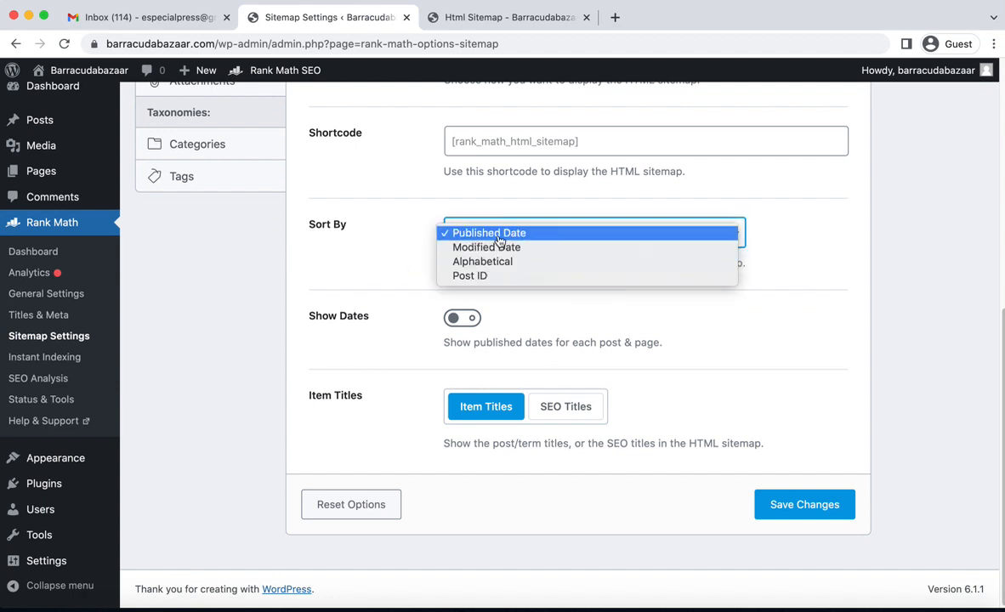
{"action": "left_click", "coordinate": [498, 263]}
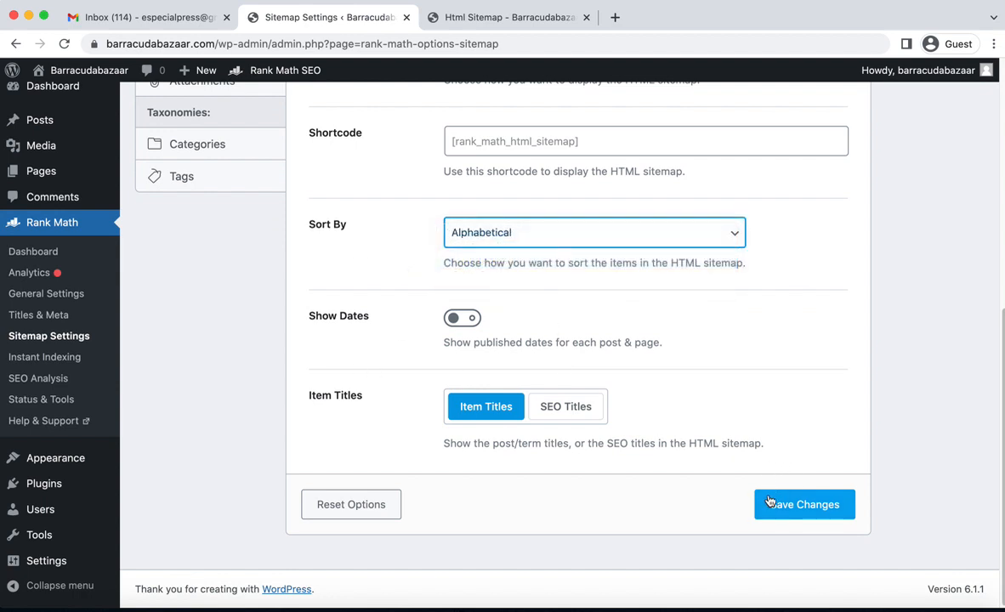
{"action": "left_click", "coordinate": [796, 506]}
Reload the published Html Sitemap page and check the order of the items under Posts and Pages.
{"action": "left_click", "coordinate": [472, 19]}
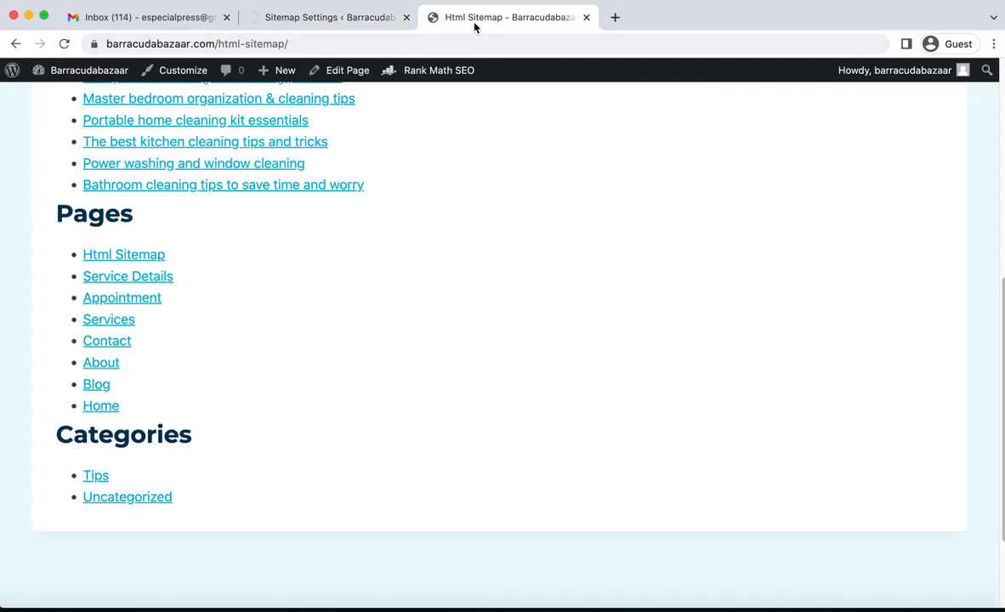
{"action": "scroll", "coordinate": [343, 186], "scroll_direction": "up", "scroll_amount": 10}
{"action": "left_click", "coordinate": [67, 45]}
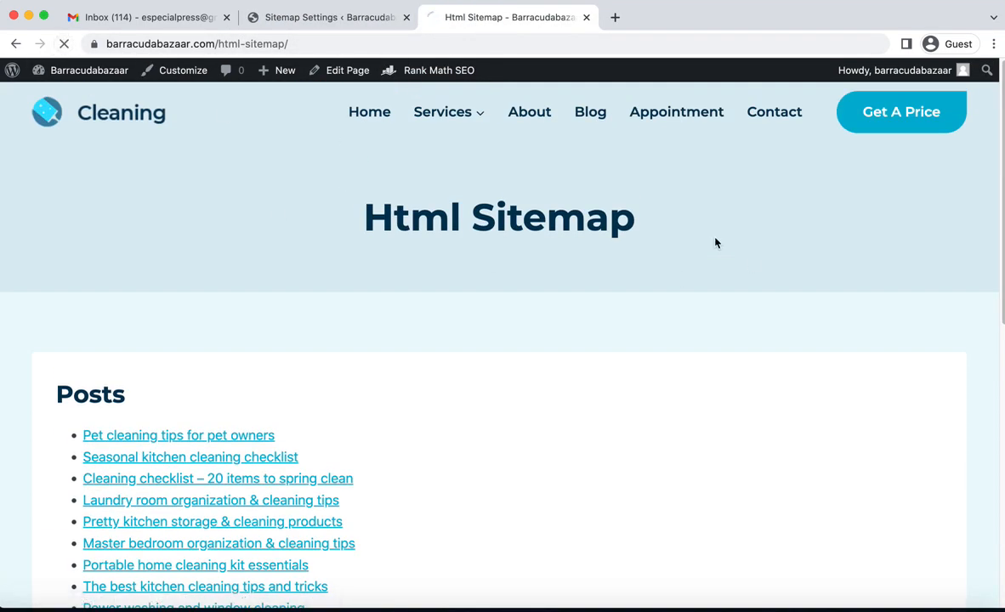
{"action": "scroll", "coordinate": [647, 229], "scroll_direction": "down", "scroll_amount": 2}
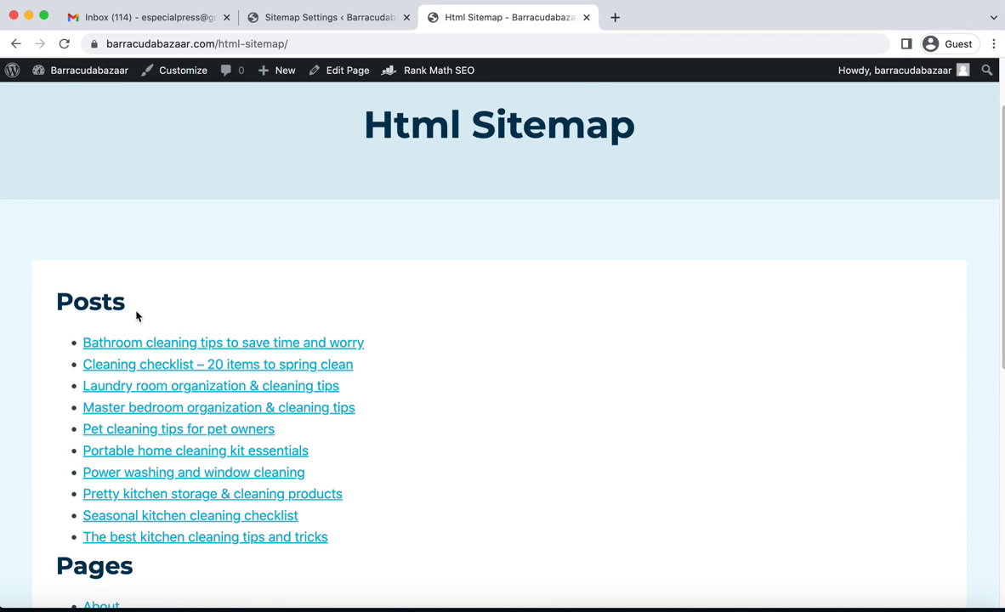
{"action": "scroll", "coordinate": [148, 386], "scroll_direction": "down", "scroll_amount": 3}
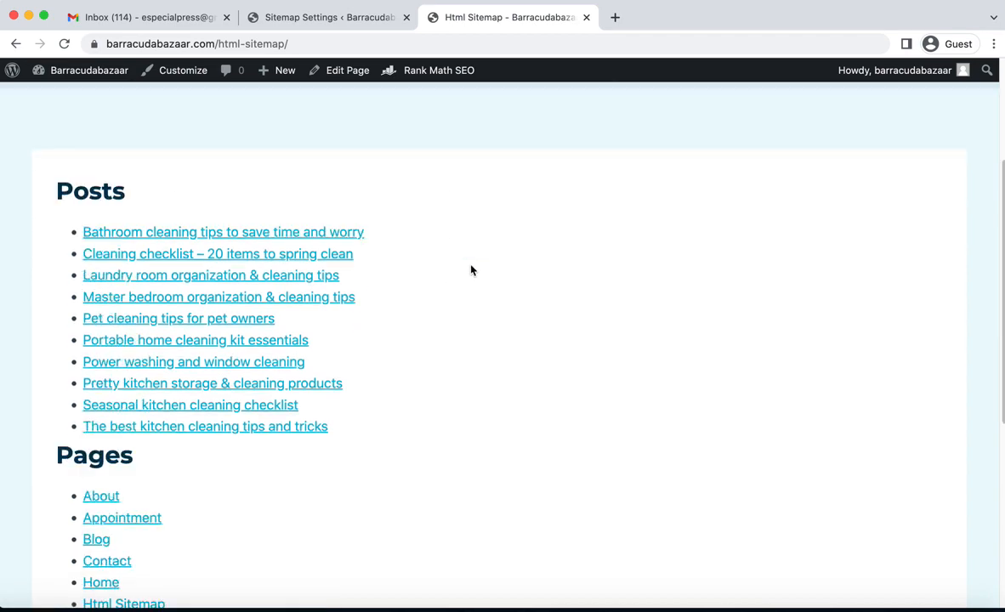
{"action": "scroll", "coordinate": [245, 321], "scroll_direction": "up", "scroll_amount": 4}
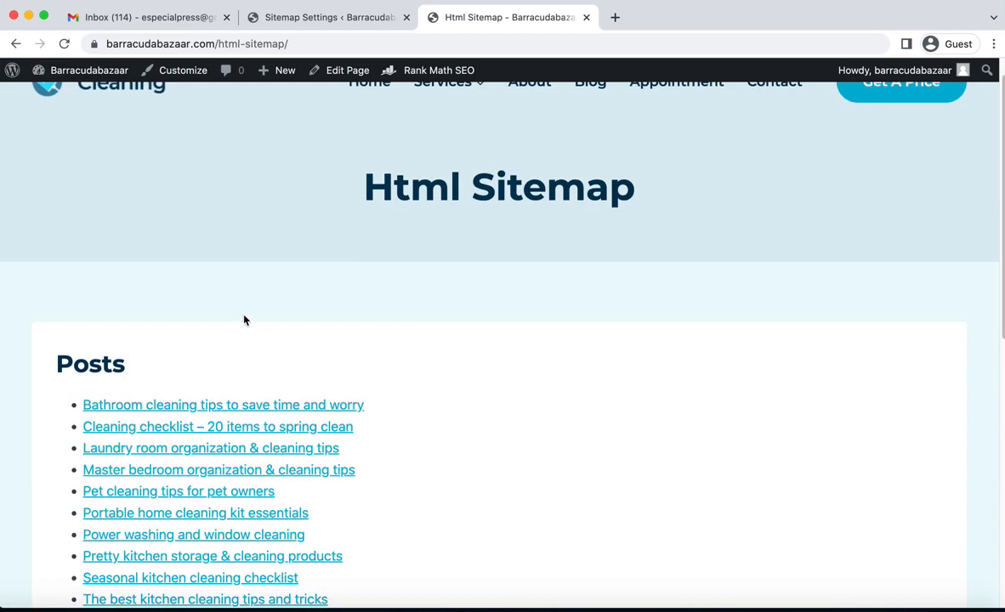
{"action": "scroll", "coordinate": [289, 283], "scroll_direction": "down", "scroll_amount": 2}
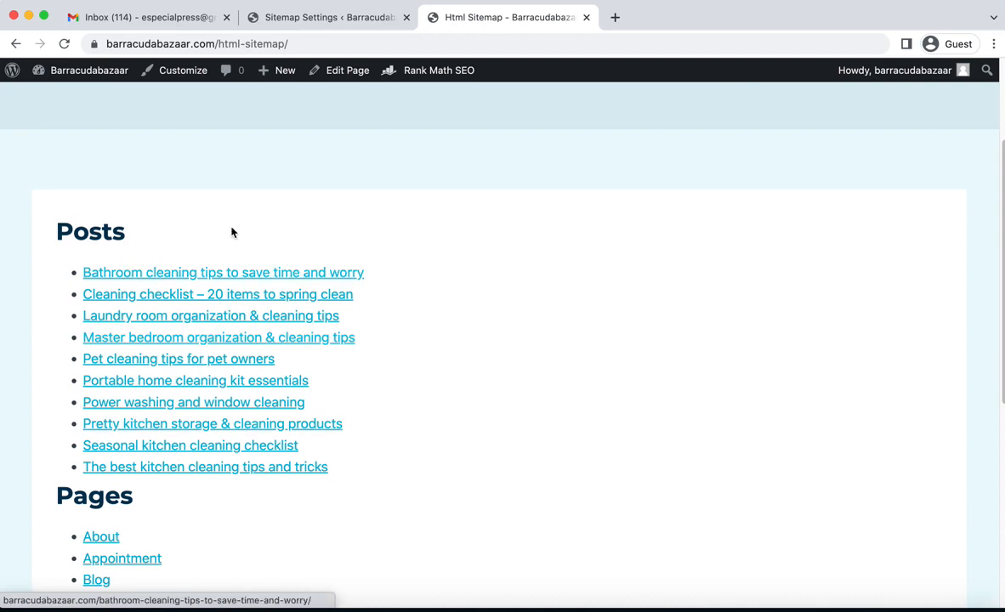
Return to the HTML Sitemap settings and look over the saved options once more.
{"action": "left_click", "coordinate": [294, 12]}
{"action": "scroll", "coordinate": [739, 312], "scroll_direction": "down", "scroll_amount": 1}
{"action": "scroll", "coordinate": [738, 312], "scroll_direction": "down", "scroll_amount": 5}
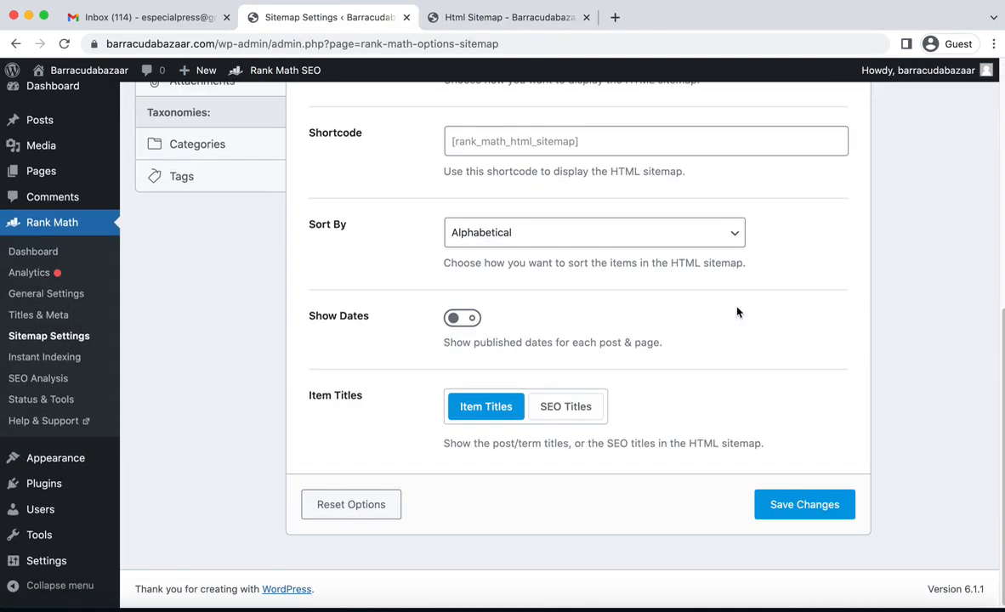
{"action": "scroll", "coordinate": [738, 312], "scroll_direction": "up", "scroll_amount": 5}
{"action": "scroll", "coordinate": [738, 312], "scroll_direction": "down", "scroll_amount": 1}
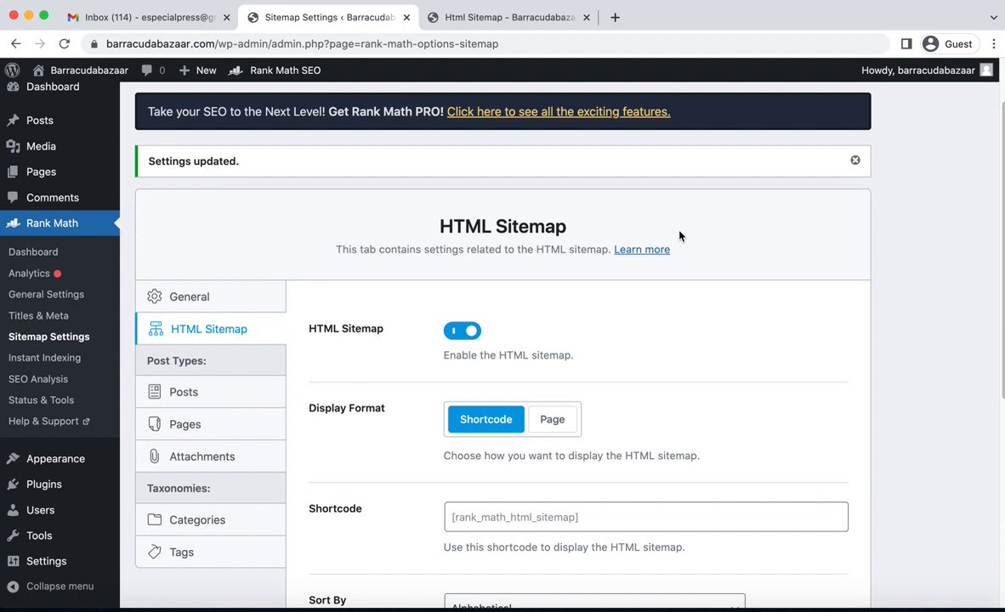
{"action": "scroll", "coordinate": [678, 229], "scroll_direction": "up", "scroll_amount": 4}
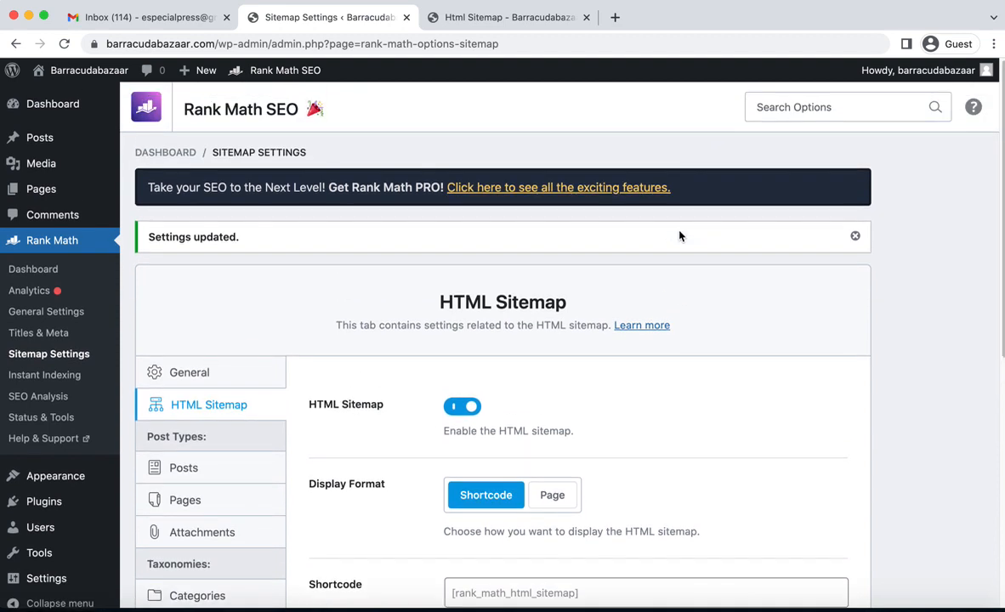
Open Rank Math's Instant Indexing page and examine the Submit URLs form for the IndexNow API.
{"action": "left_click", "coordinate": [36, 380]}
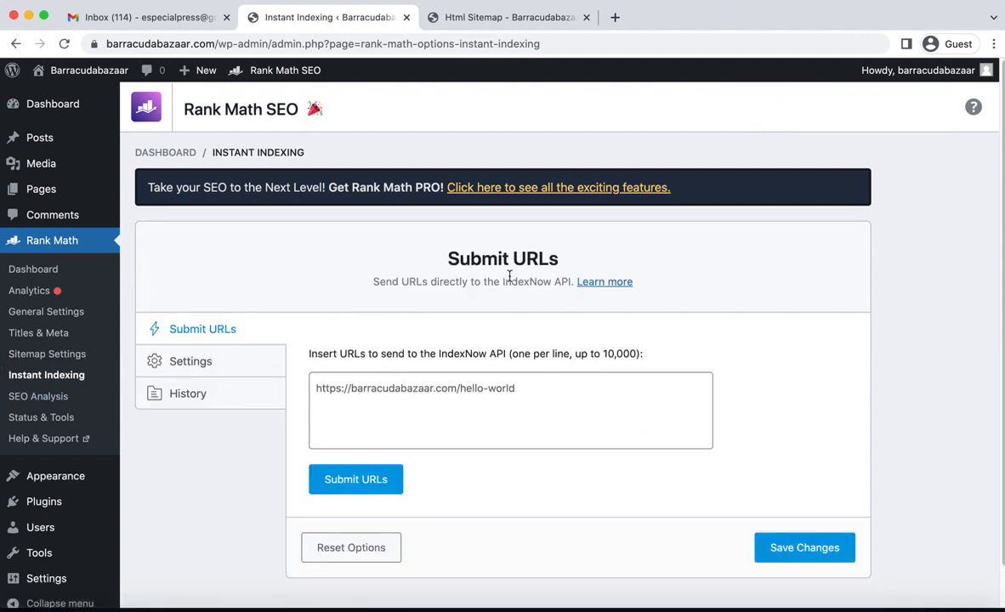
{"action": "scroll", "coordinate": [509, 276], "scroll_direction": "down", "scroll_amount": 1}
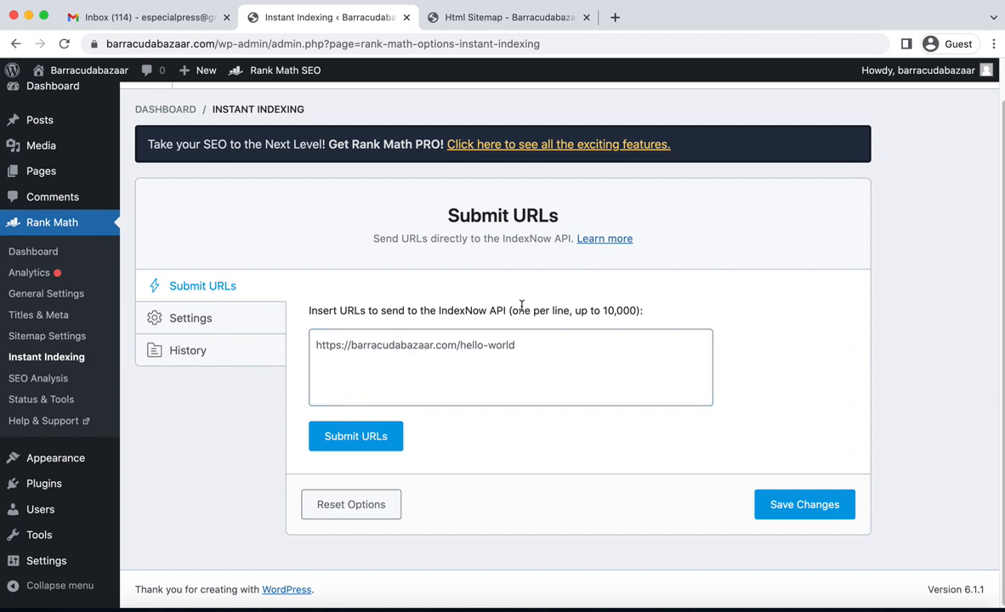
{"action": "double_click", "coordinate": [524, 240]}
{"action": "left_click", "coordinate": [549, 242]}
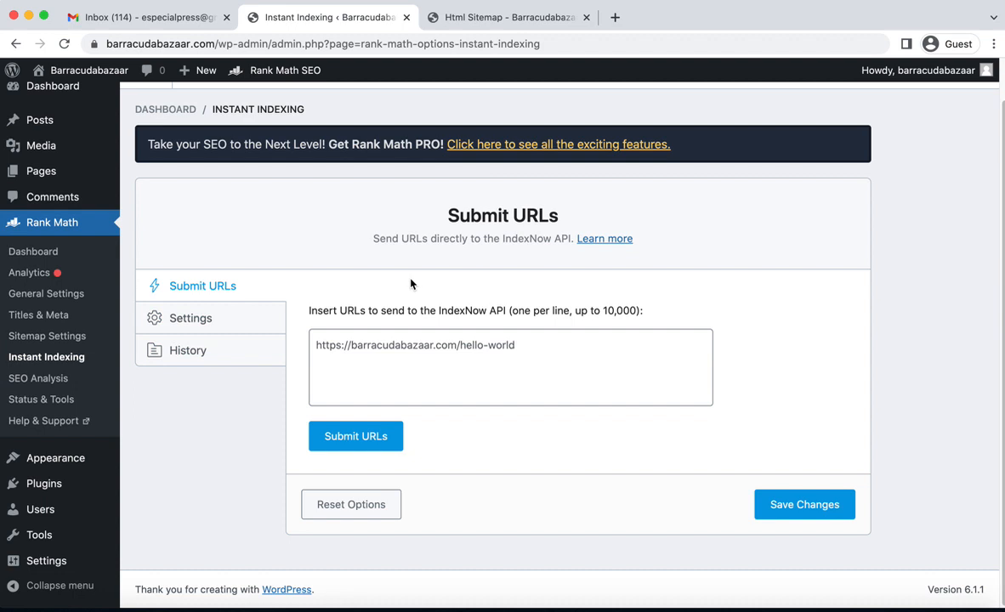
Run a site-wide SEO analysis of the website in Rank Math.
{"action": "left_click", "coordinate": [47, 379]}
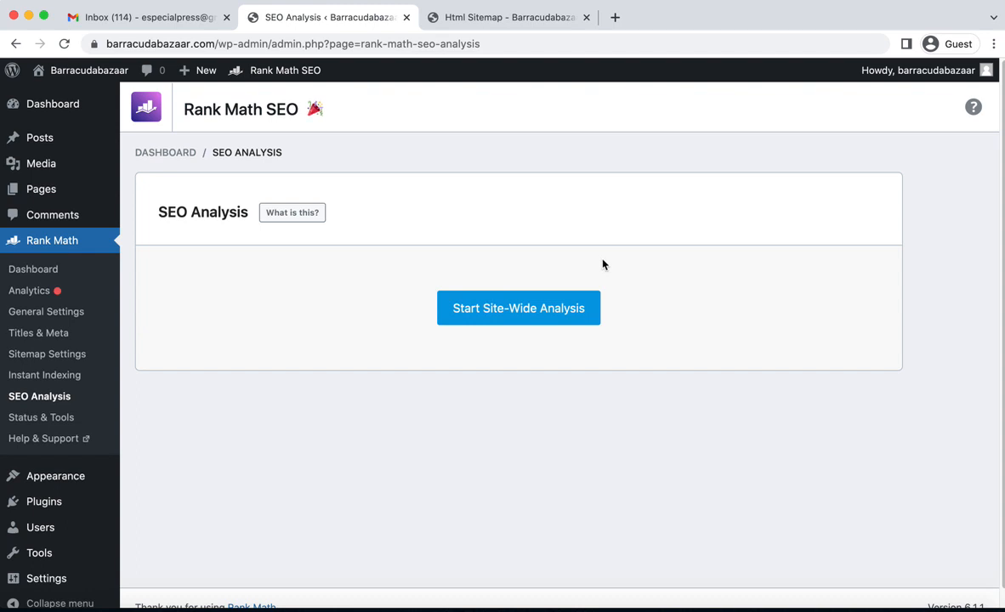
{"action": "scroll", "coordinate": [595, 270], "scroll_direction": "down", "scroll_amount": 1}
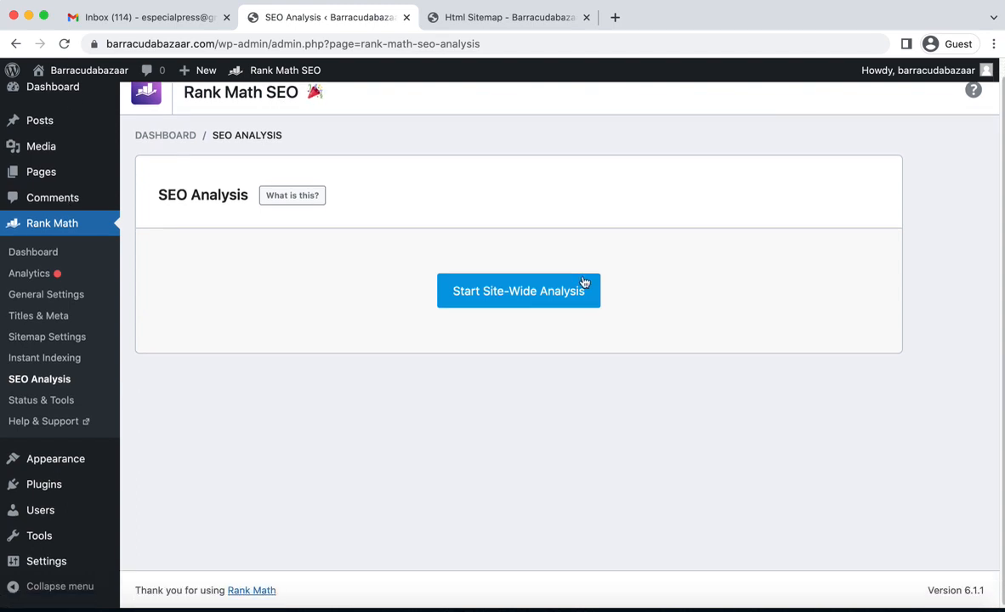
{"action": "left_click", "coordinate": [527, 292]}
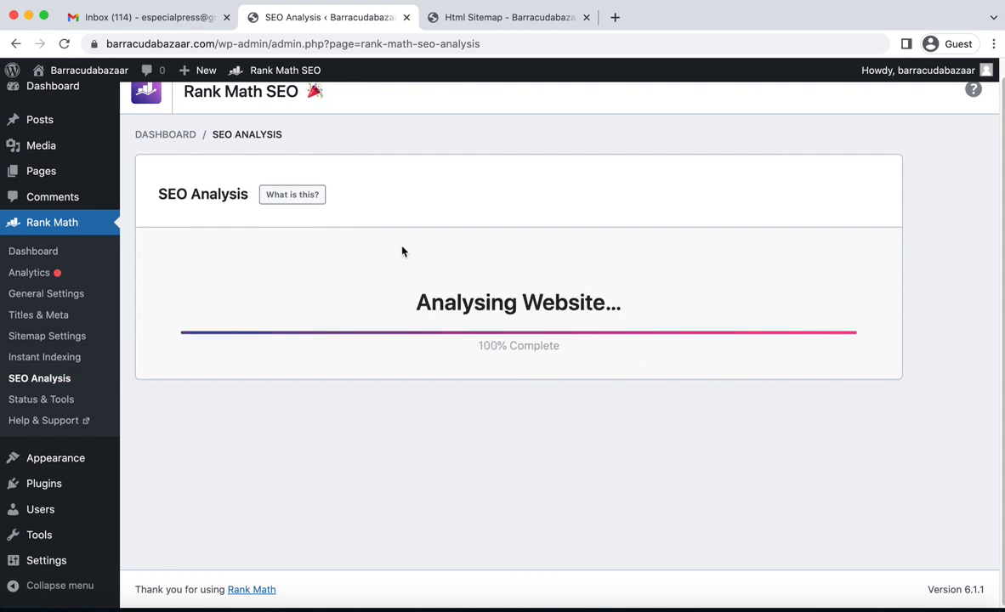
{"action": "mouse_move", "coordinate": [76, 98]}
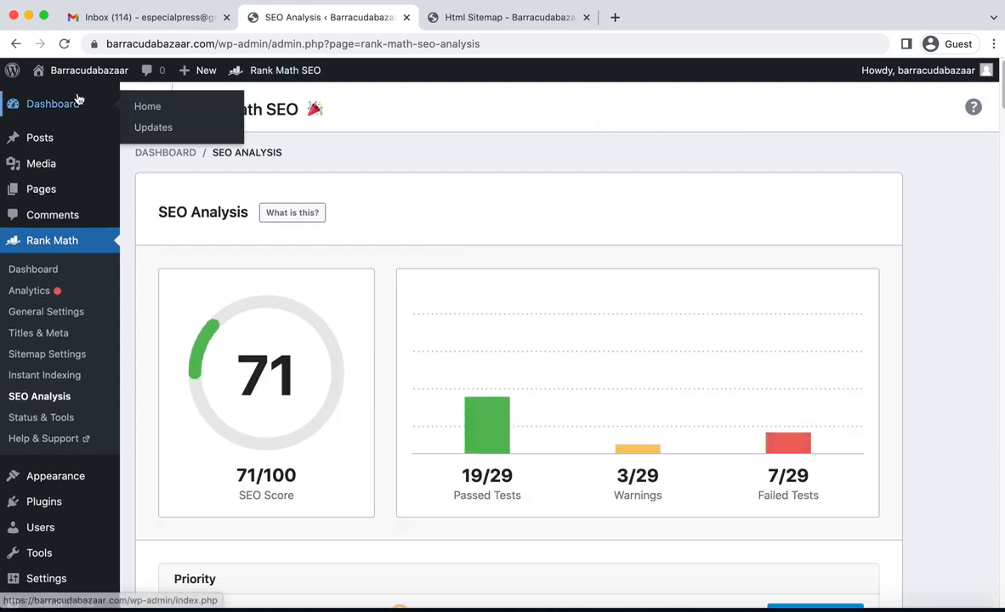
Examine the overall SEO score and the chart of passed tests, warnings and failed tests.
{"action": "scroll", "coordinate": [560, 191], "scroll_direction": "down", "scroll_amount": 2}
{"action": "scroll", "coordinate": [560, 190], "scroll_direction": "down", "scroll_amount": 2}
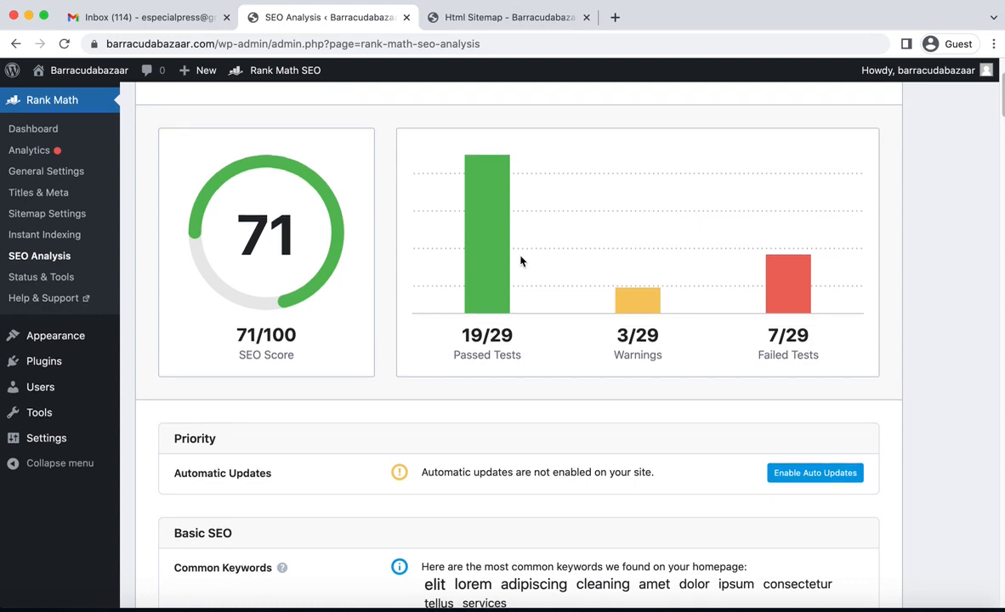
{"action": "scroll", "coordinate": [521, 263], "scroll_direction": "down", "scroll_amount": 5}
{"action": "scroll", "coordinate": [520, 263], "scroll_direction": "up", "scroll_amount": 5}
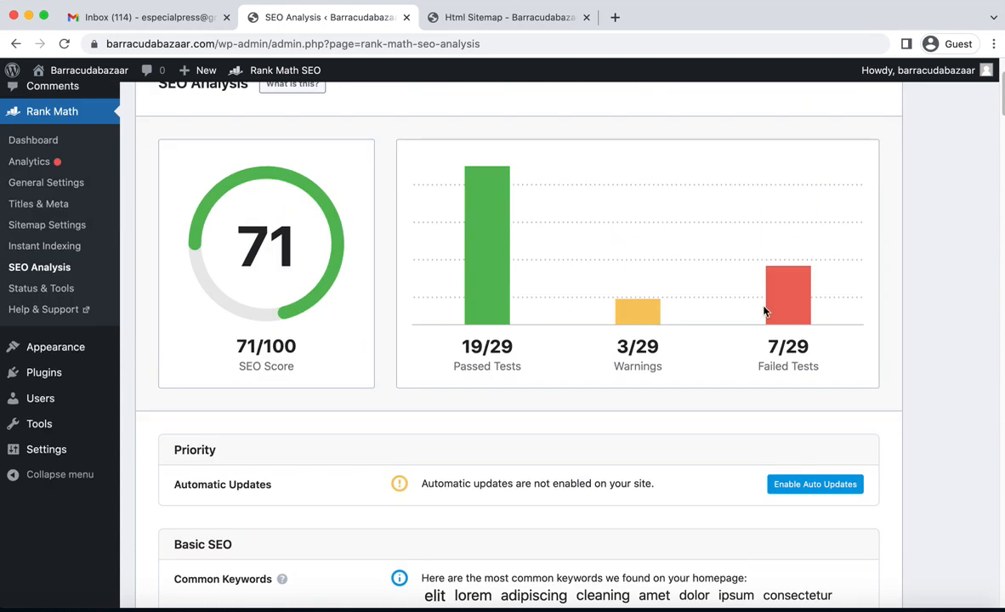
{"action": "scroll", "coordinate": [785, 310], "scroll_direction": "down", "scroll_amount": 1}
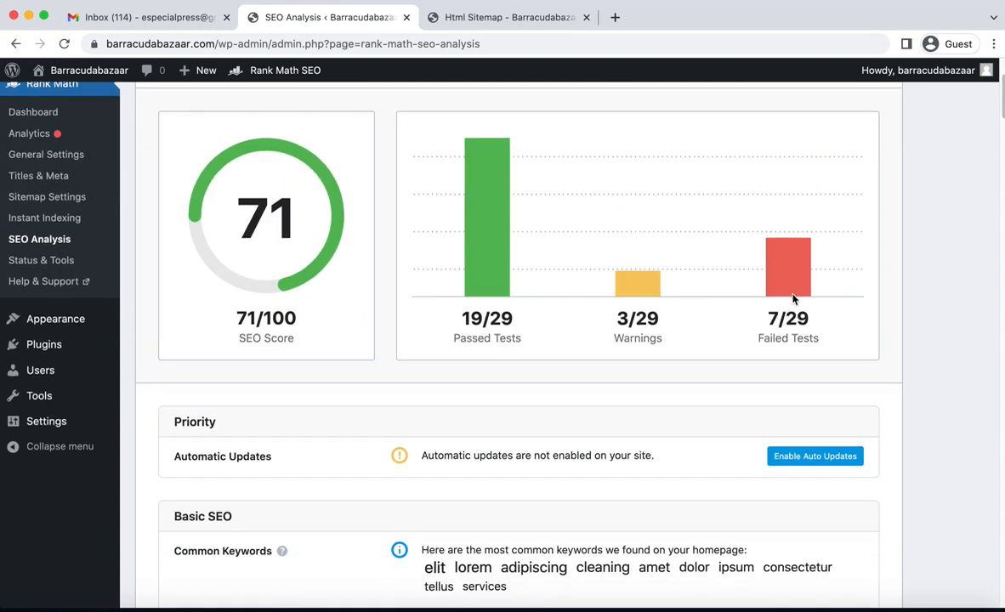
{"action": "scroll", "coordinate": [791, 319], "scroll_direction": "down", "scroll_amount": 1}
Read through the Basic SEO results, focusing on the H1 Heading test and the Image ALT Attributes test.
{"action": "scroll", "coordinate": [523, 364], "scroll_direction": "down", "scroll_amount": 5}
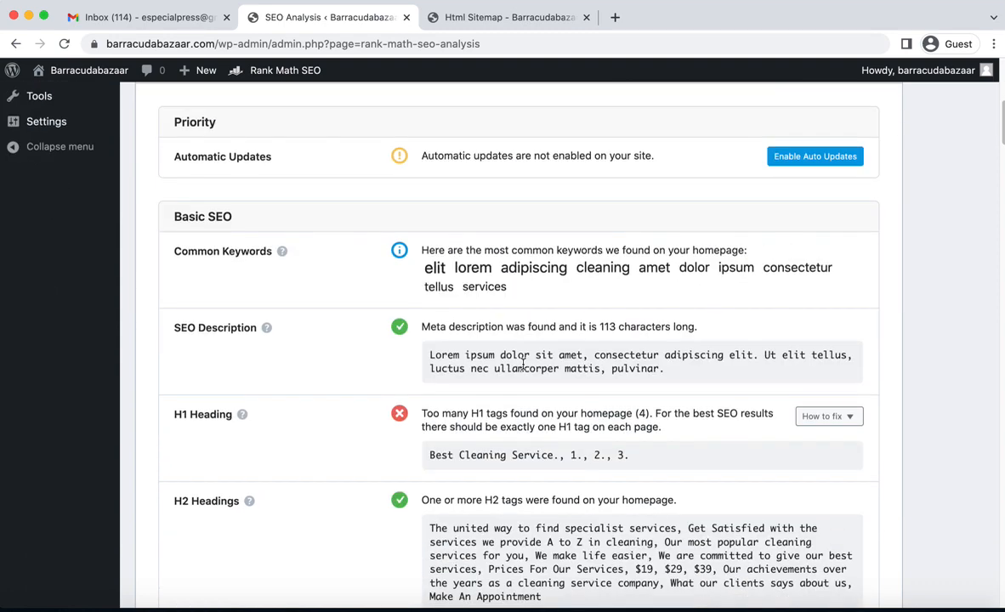
{"action": "left_click_drag", "start_coordinate": [178, 413], "coordinate": [233, 414]}
{"action": "left_click", "coordinate": [486, 413]}
{"action": "scroll", "coordinate": [510, 375], "scroll_direction": "down", "scroll_amount": 2}
{"action": "left_click_drag", "start_coordinate": [509, 299], "coordinate": [769, 302]}
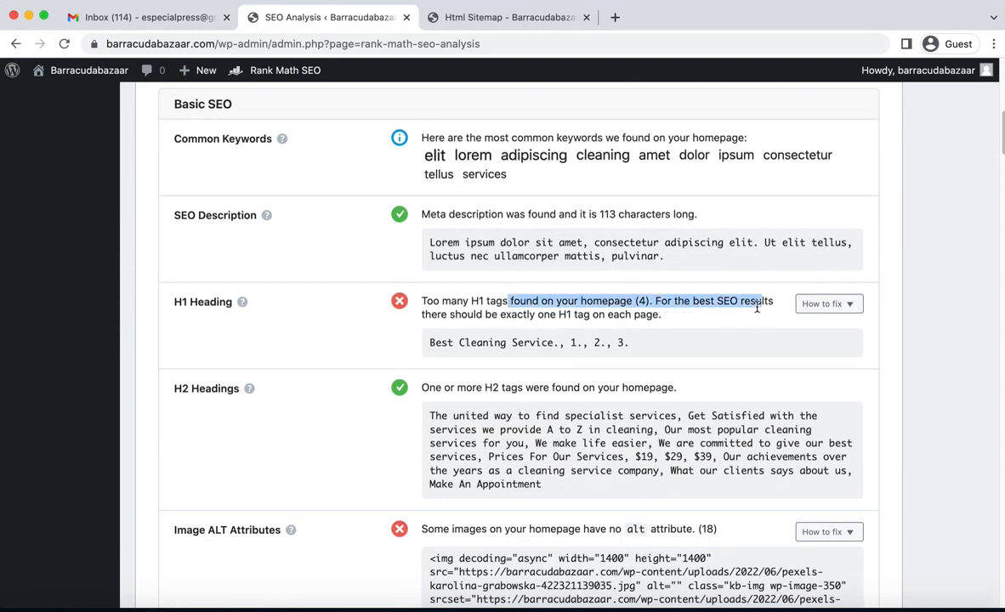
{"action": "left_click", "coordinate": [719, 307]}
{"action": "scroll", "coordinate": [726, 312], "scroll_direction": "down", "scroll_amount": 15}
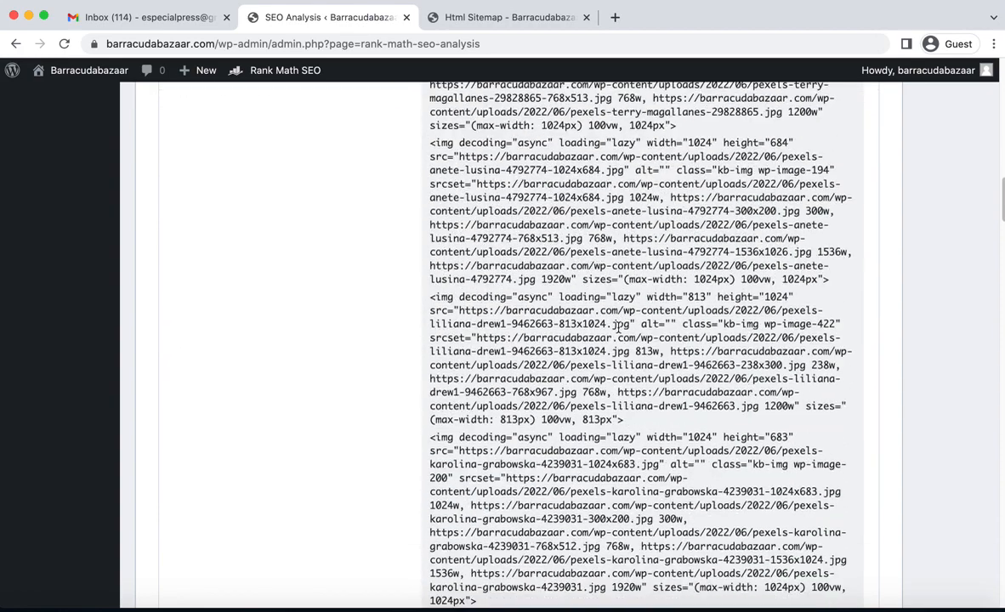
{"action": "scroll", "coordinate": [618, 331], "scroll_direction": "up", "scroll_amount": 20}
{"action": "scroll", "coordinate": [621, 329], "scroll_direction": "up", "scroll_amount": 5}
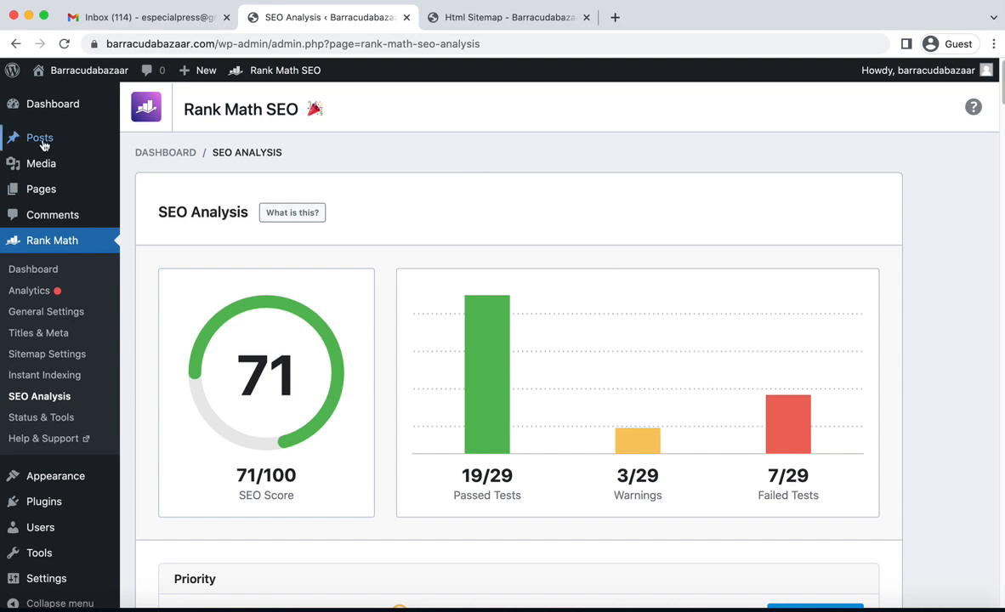
Visit the live site and open the "Seasonal kitchen cleaning checklist" post from its blog page.
{"action": "mouse_move", "coordinate": [38, 145]}
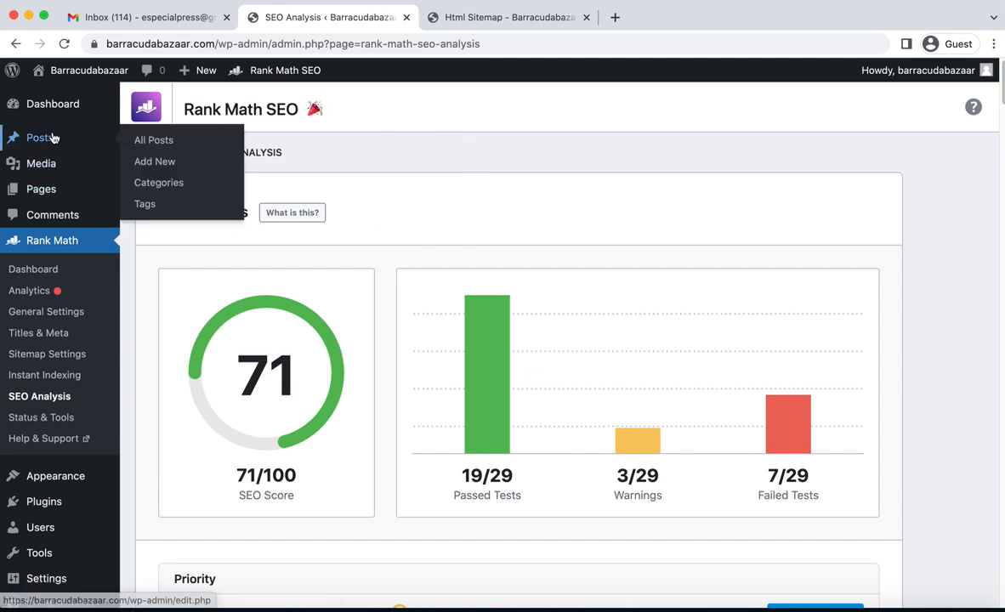
{"action": "left_click", "coordinate": [63, 101]}
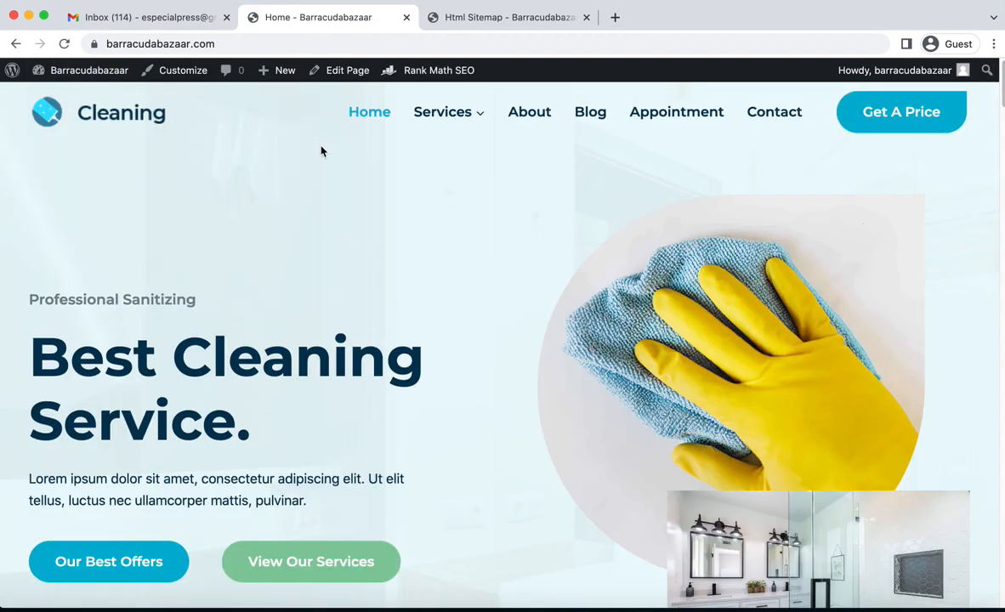
{"action": "left_click", "coordinate": [594, 118]}
{"action": "scroll", "coordinate": [512, 307], "scroll_direction": "down", "scroll_amount": 5}
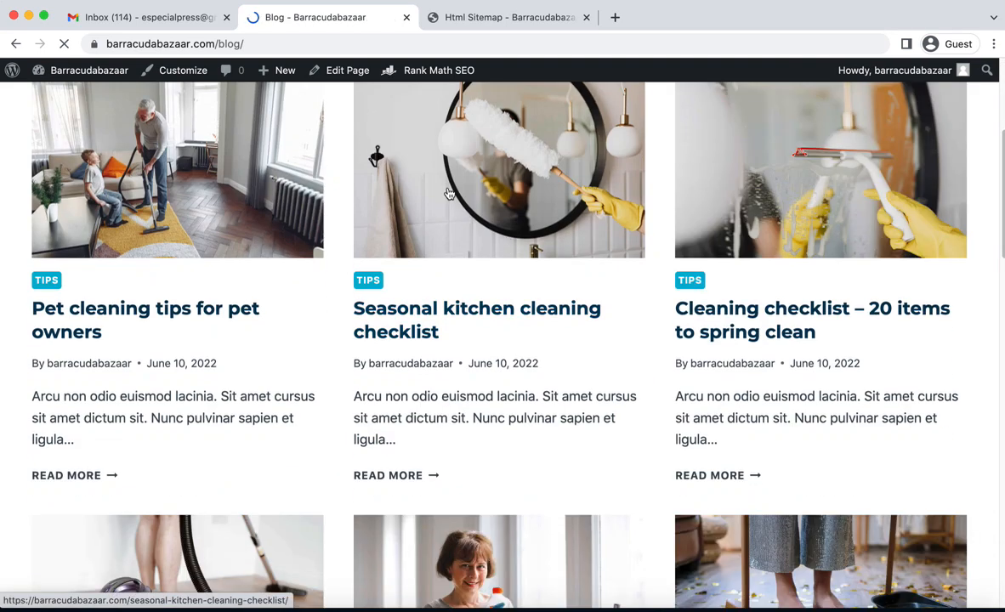
{"action": "left_click", "coordinate": [433, 226]}
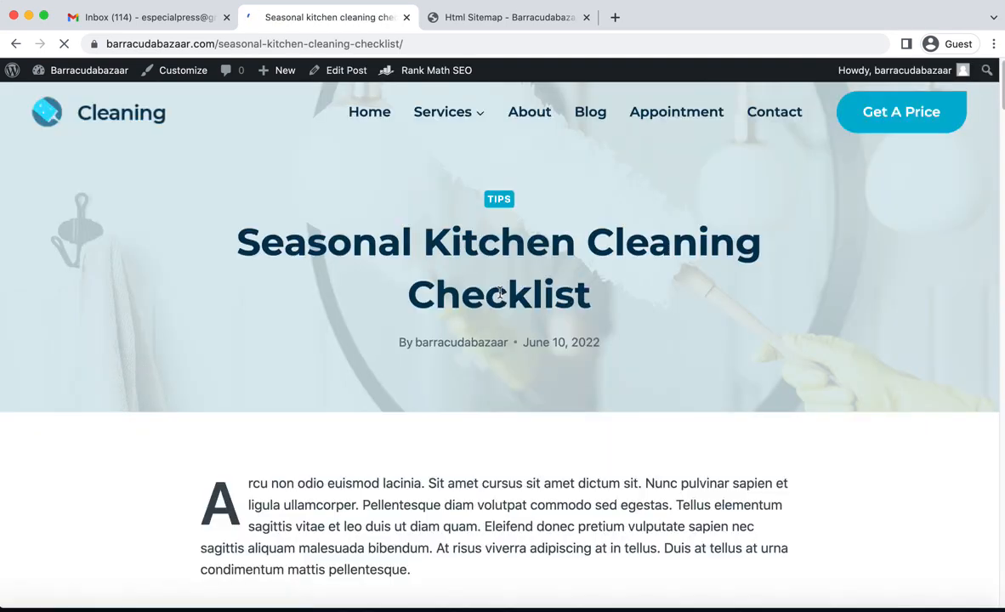
Look through the published Seasonal Kitchen Cleaning Checklist post, from its title down to its body text and images.
{"action": "scroll", "coordinate": [487, 296], "scroll_direction": "down", "scroll_amount": 8}
{"action": "scroll", "coordinate": [486, 296], "scroll_direction": "down", "scroll_amount": 20}
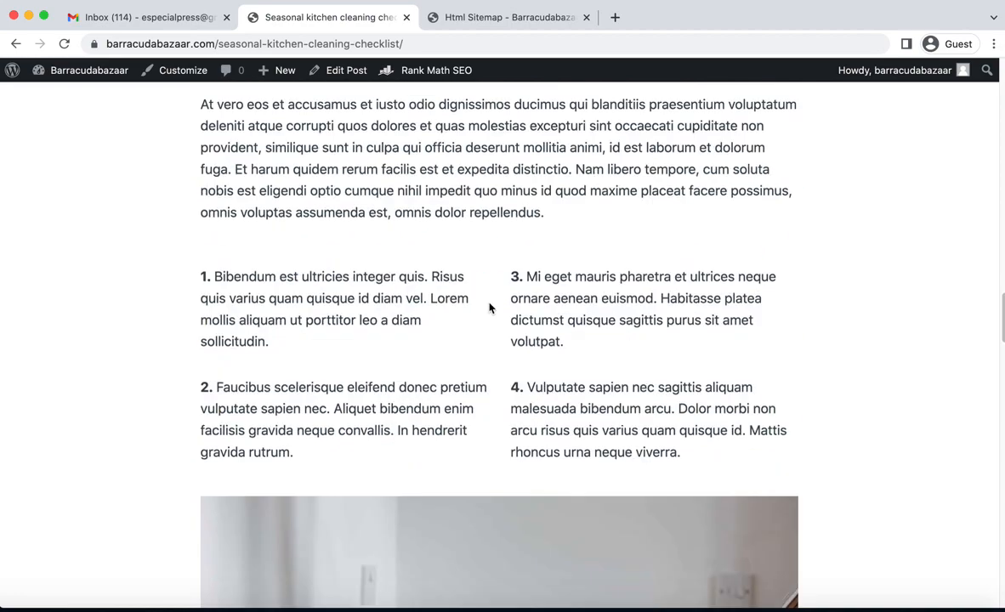
{"action": "scroll", "coordinate": [490, 308], "scroll_direction": "up", "scroll_amount": 10}
{"action": "scroll", "coordinate": [485, 312], "scroll_direction": "up", "scroll_amount": 15}
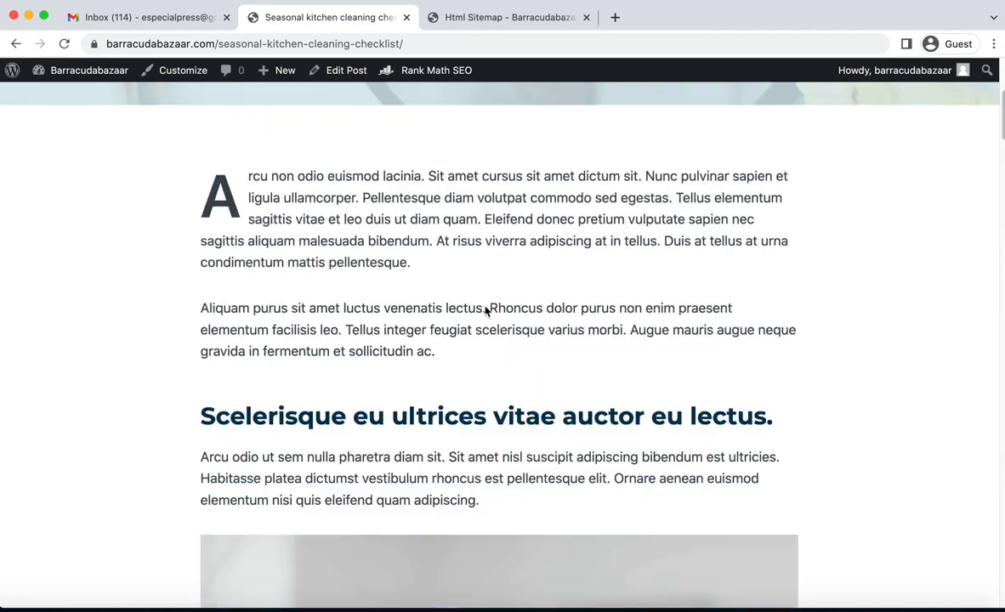
{"action": "scroll", "coordinate": [579, 208], "scroll_direction": "down", "scroll_amount": 3}
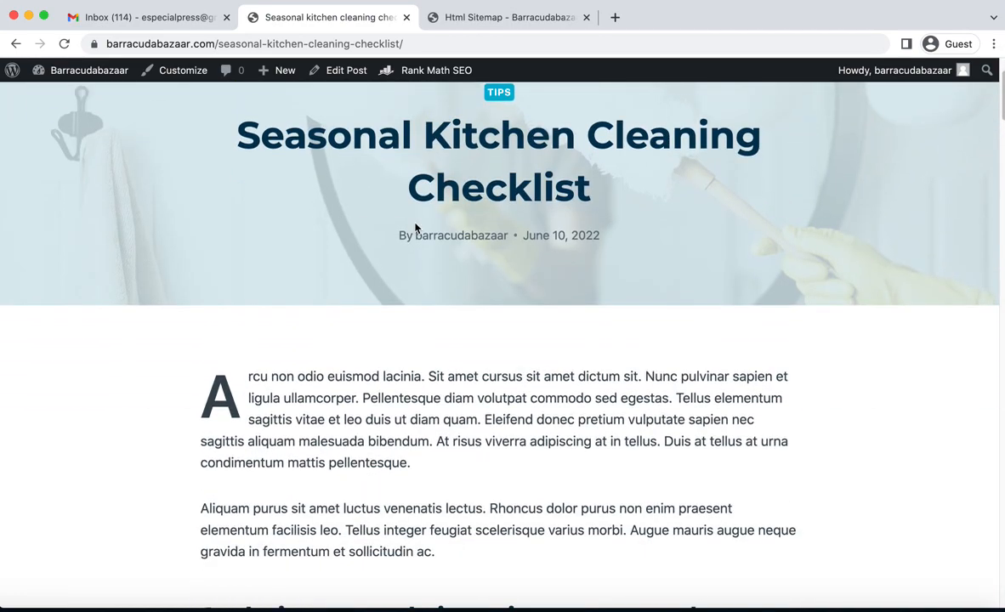
{"action": "scroll", "coordinate": [550, 180], "scroll_direction": "down", "scroll_amount": 1}
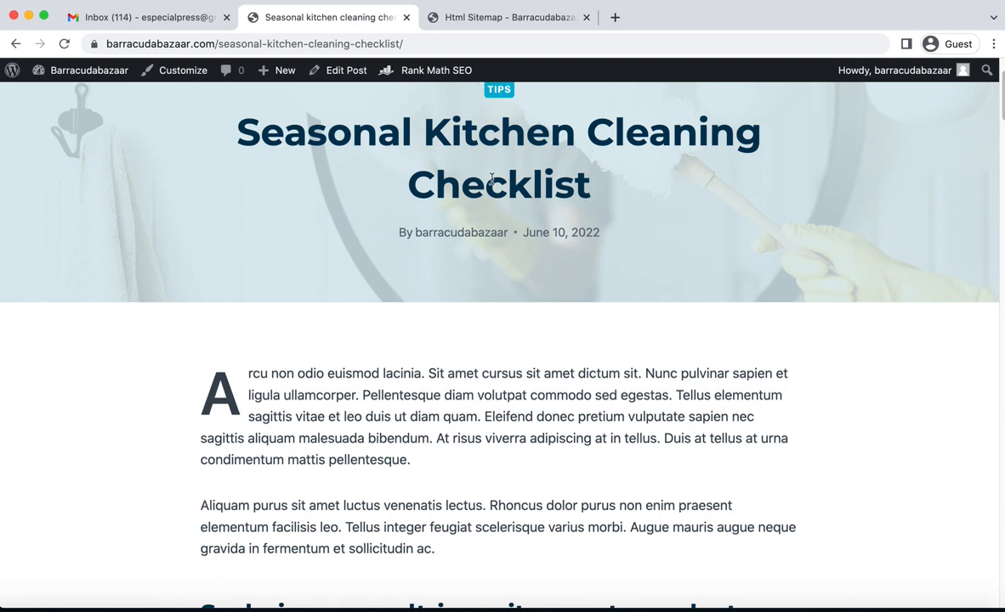
{"action": "scroll", "coordinate": [492, 178], "scroll_direction": "up", "scroll_amount": 3}
Open the Seasonal Kitchen Cleaning Checklist post in the block editor and look over its opening paragraphs and first subheading.
{"action": "left_click", "coordinate": [341, 69]}
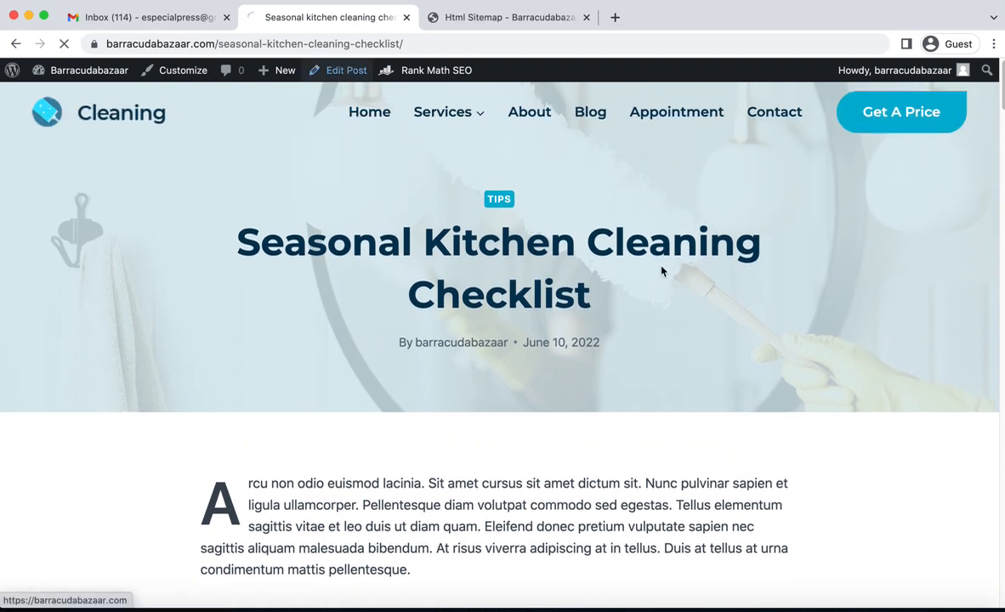
{"action": "scroll", "coordinate": [601, 293], "scroll_direction": "down", "scroll_amount": 2}
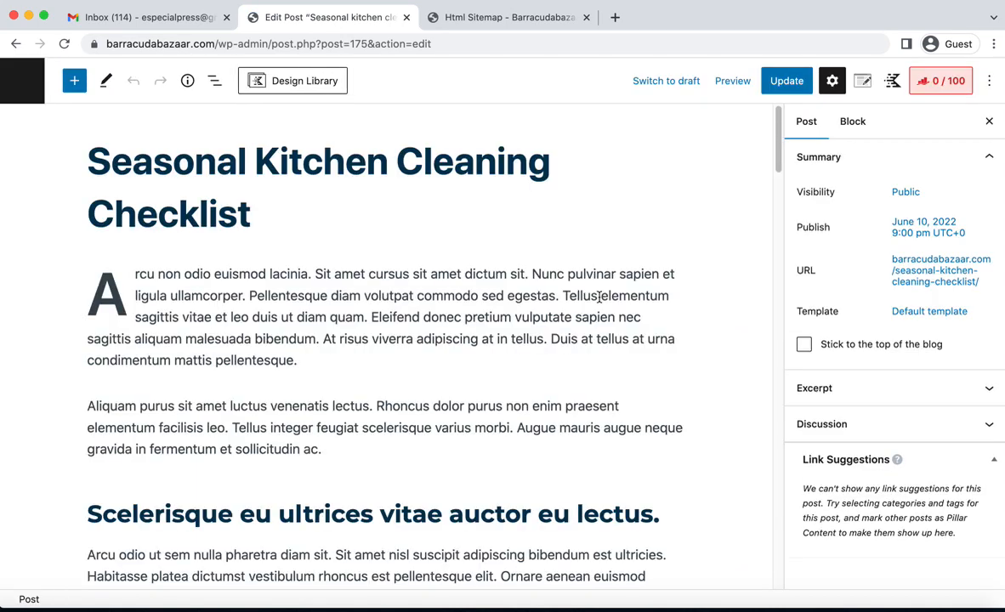
{"action": "scroll", "coordinate": [599, 299], "scroll_direction": "down", "scroll_amount": 5}
{"action": "scroll", "coordinate": [599, 298], "scroll_direction": "up", "scroll_amount": 3}
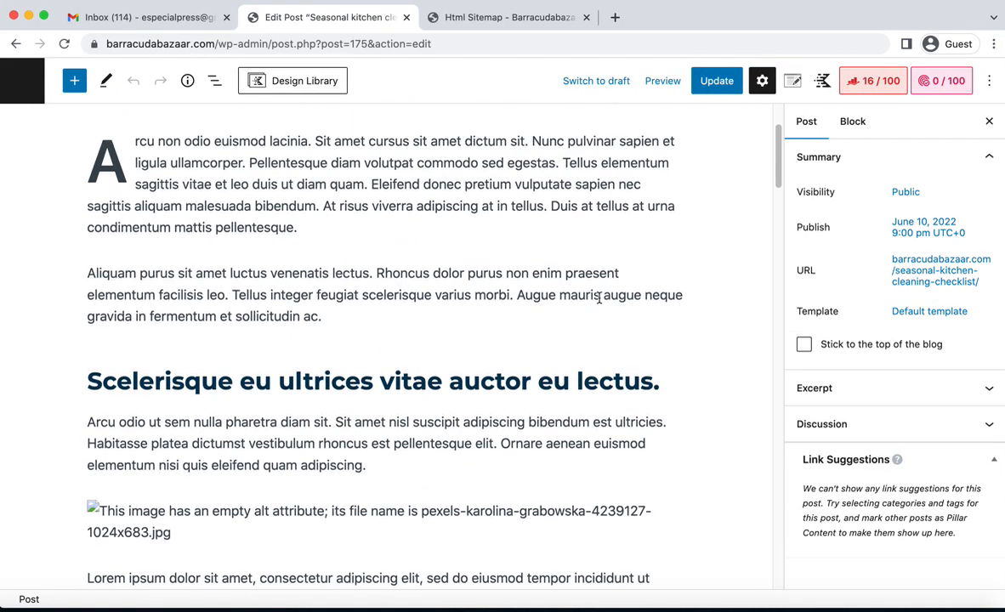
{"action": "mouse_move", "coordinate": [379, 369]}
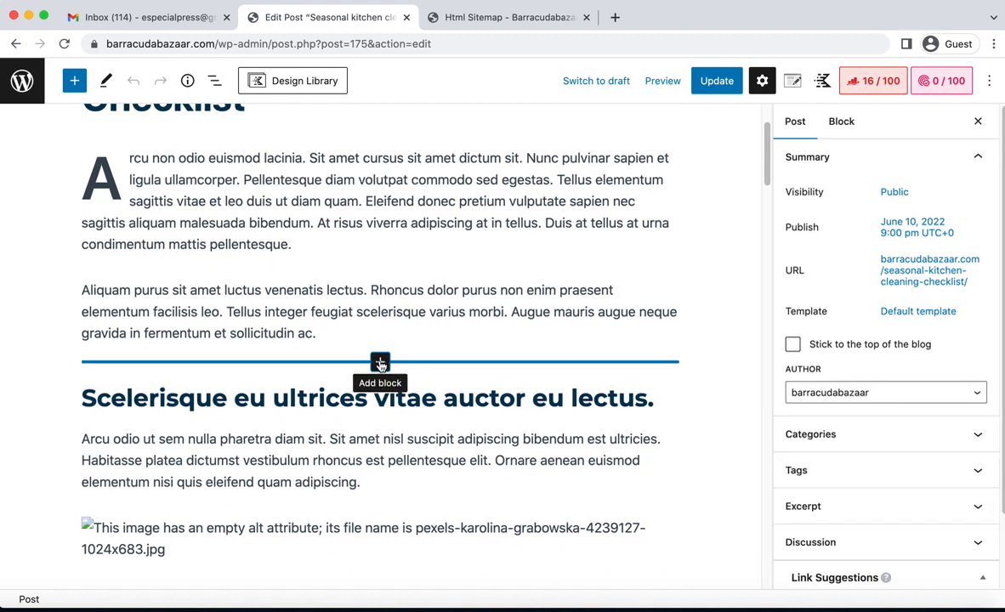
Insert a Table of Contents by Rank Math block between the second paragraph and the first subheading of the post.
{"action": "left_click", "coordinate": [380, 363]}
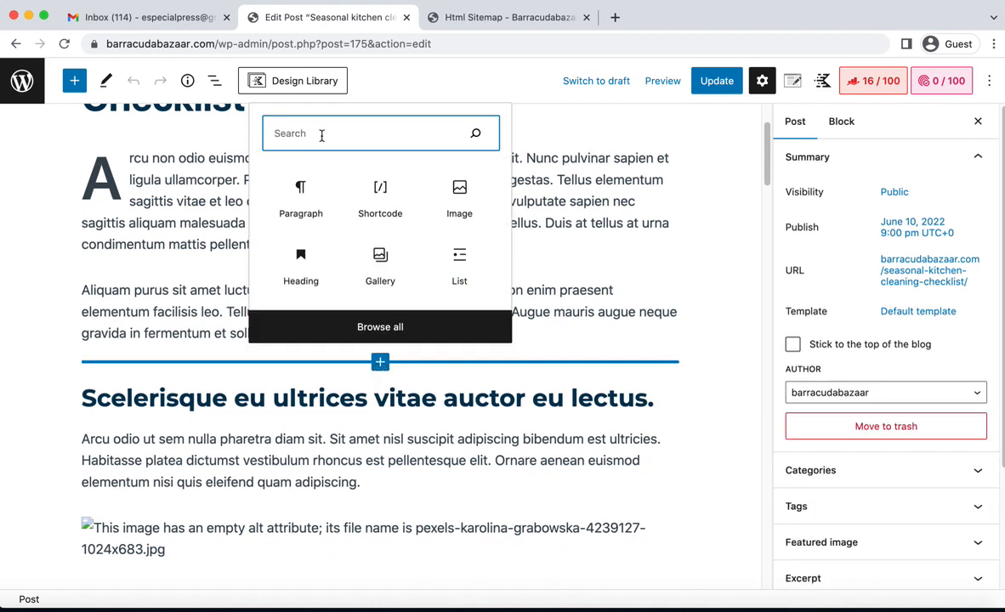
{"action": "type", "text": "table"}
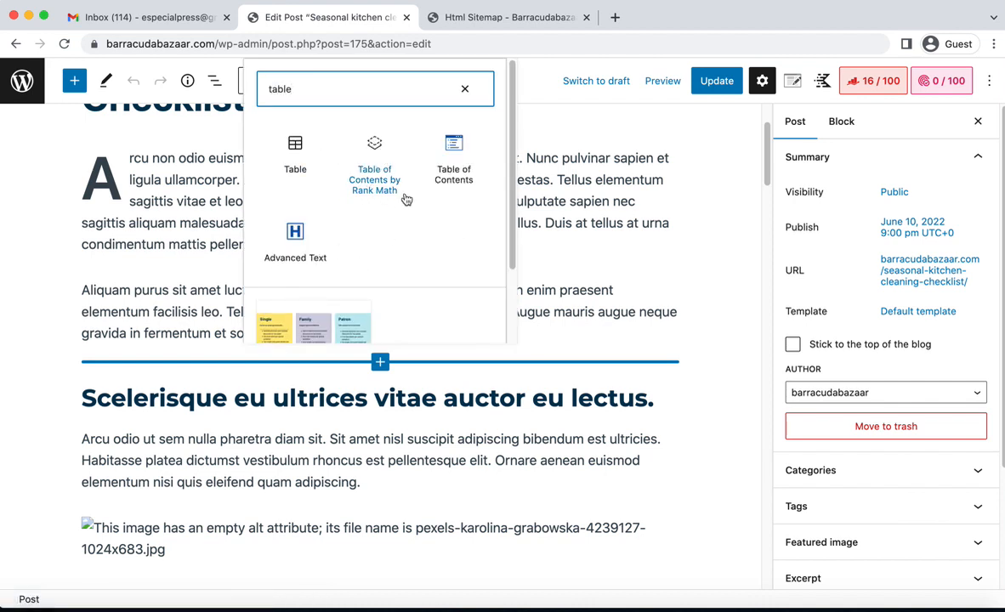
{"action": "left_click", "coordinate": [379, 184]}
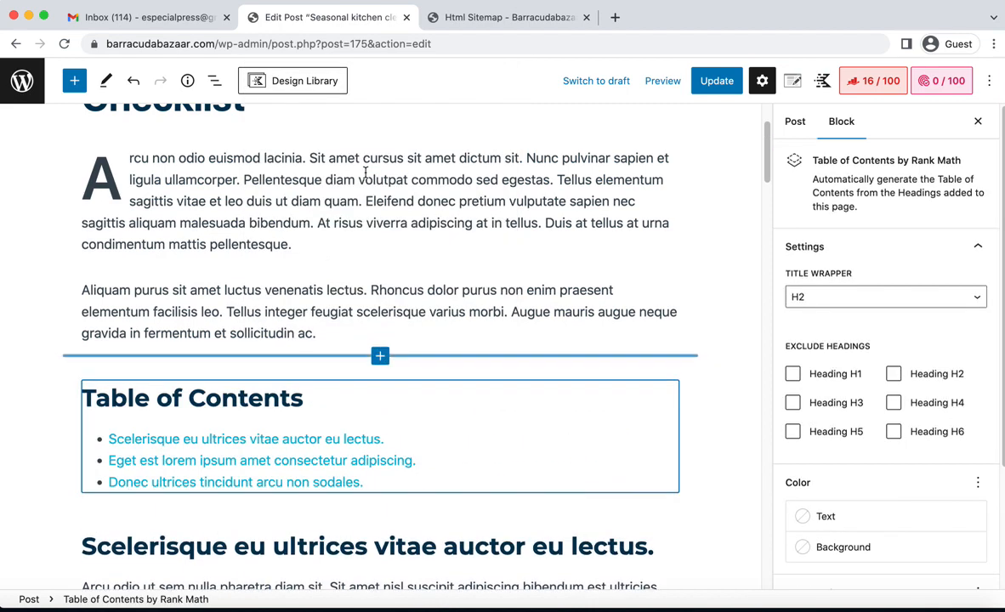
{"action": "scroll", "coordinate": [511, 247], "scroll_direction": "down", "scroll_amount": 3}
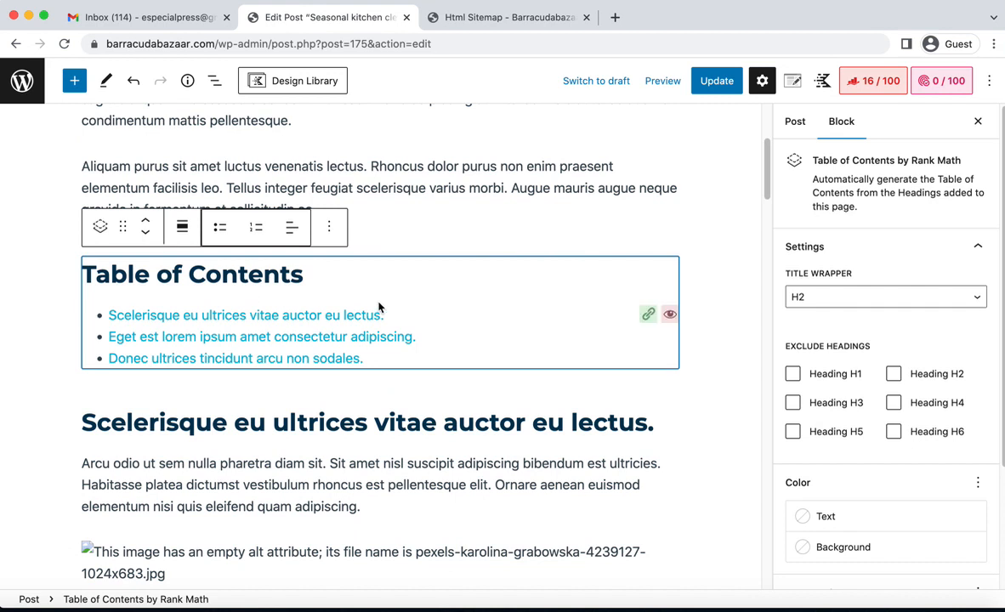
Shorten the table of contents title to "Contents".
{"action": "left_click", "coordinate": [134, 274]}
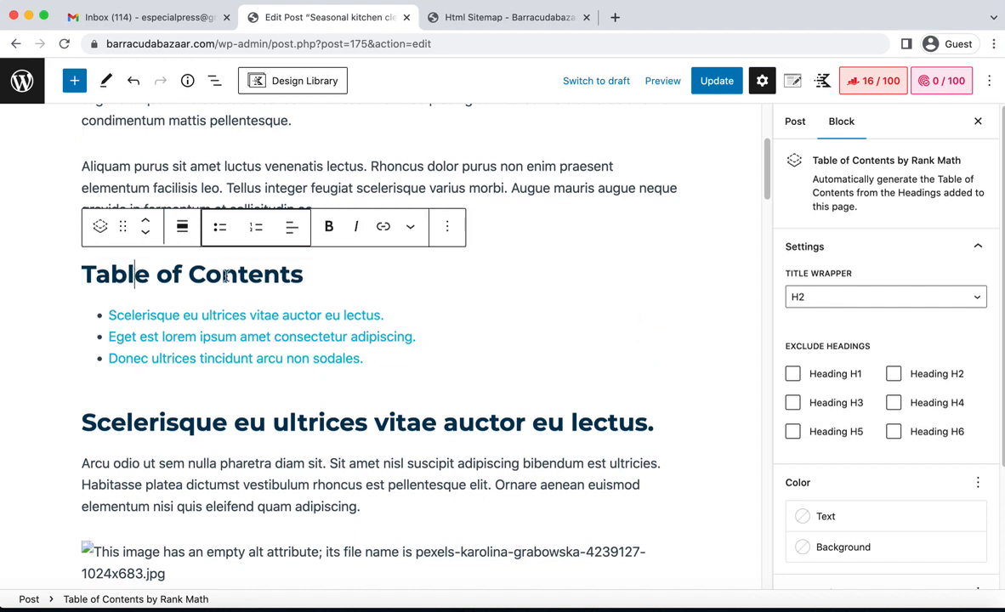
{"action": "left_click", "coordinate": [190, 274]}
{"action": "left_click_drag", "start_coordinate": [193, 274], "coordinate": [84, 266]}
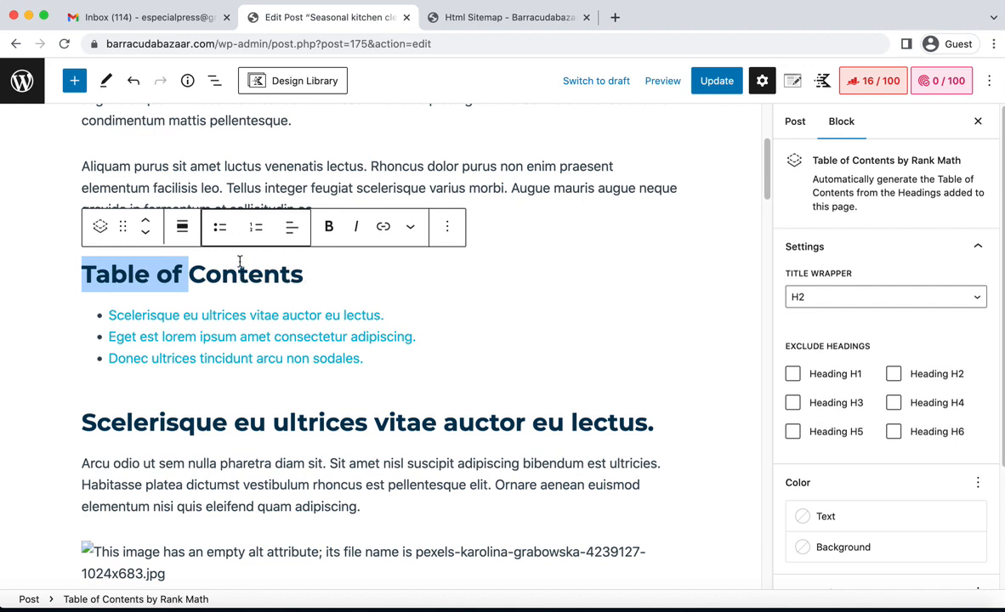
{"action": "key", "text": "BackSpace"}
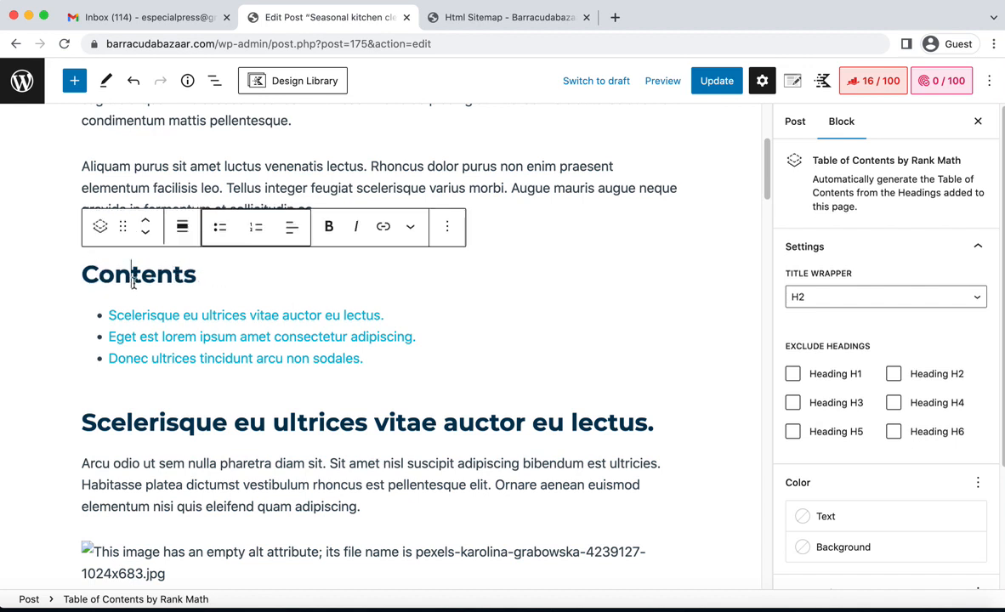
Set the table of contents title wrapper to P and make the "Contents" title bold.
{"action": "double_click", "coordinate": [130, 272]}
{"action": "left_click", "coordinate": [877, 297]}
{"action": "left_click", "coordinate": [851, 363]}
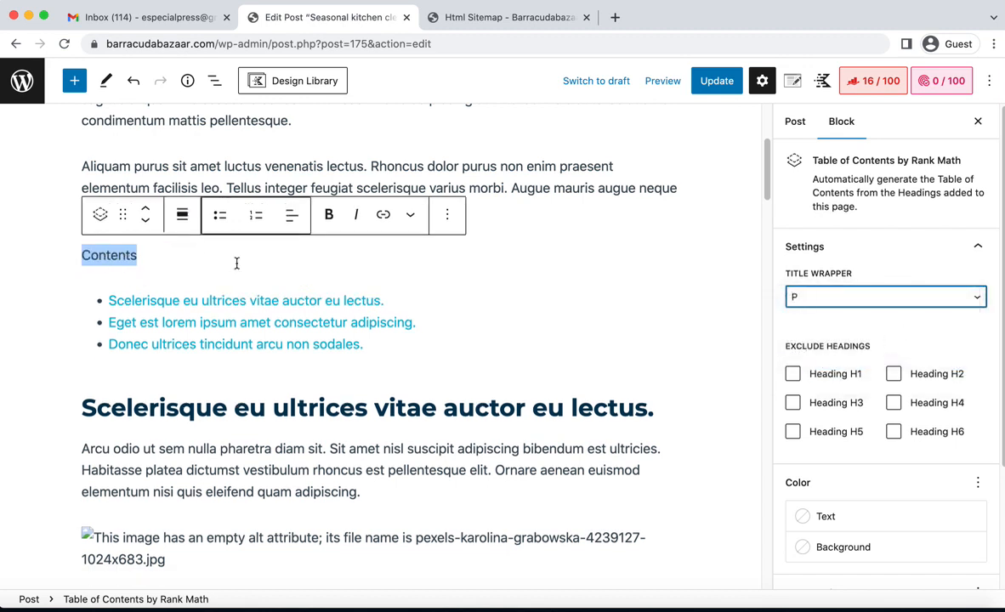
{"action": "left_click", "coordinate": [328, 215]}
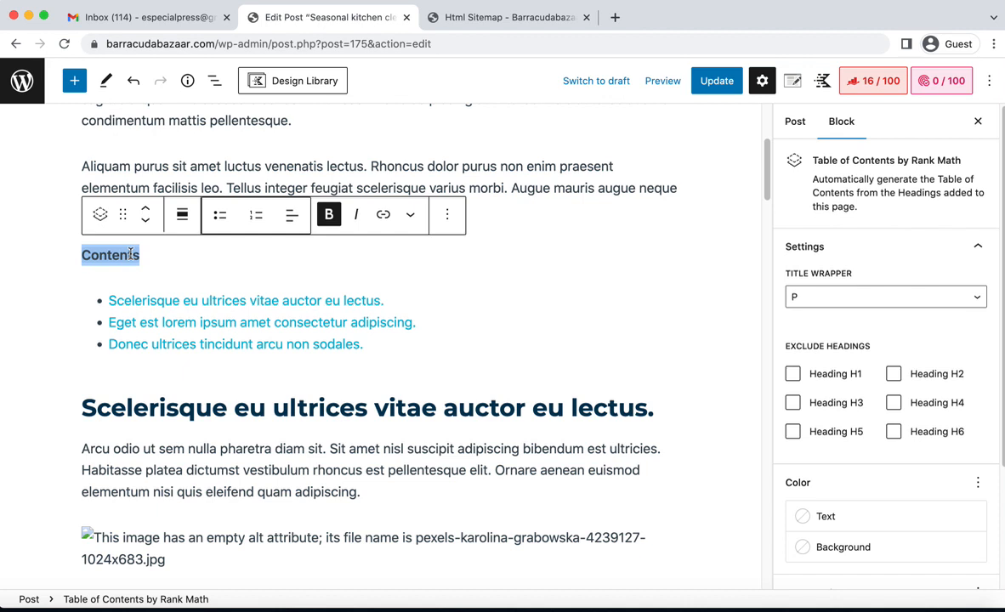
Compare the three table of contents entries with the corresponding subheadings throughout the post.
{"action": "left_click", "coordinate": [213, 301]}
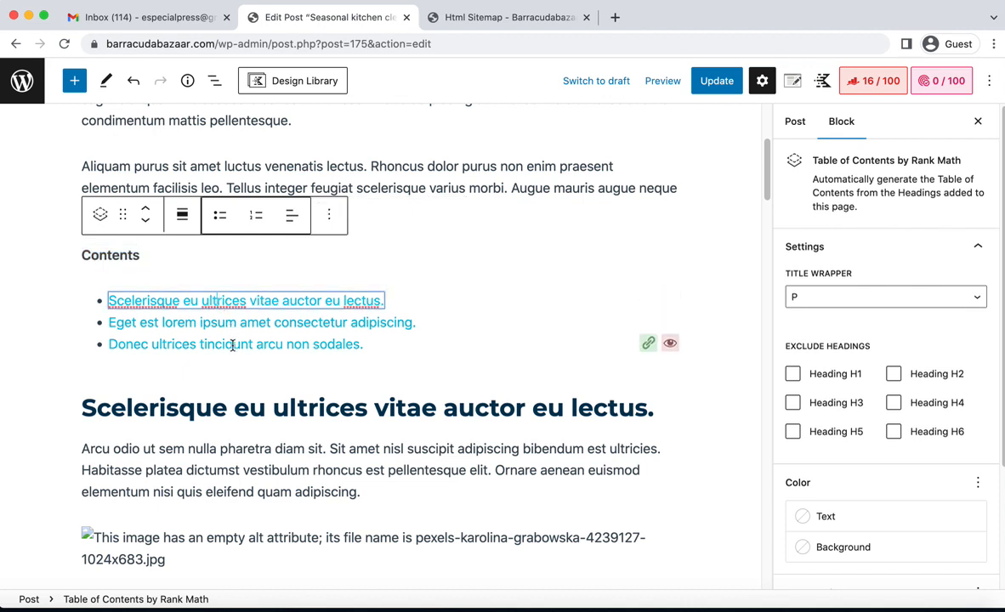
{"action": "left_click", "coordinate": [241, 325]}
{"action": "left_click", "coordinate": [243, 343]}
{"action": "left_click", "coordinate": [334, 301]}
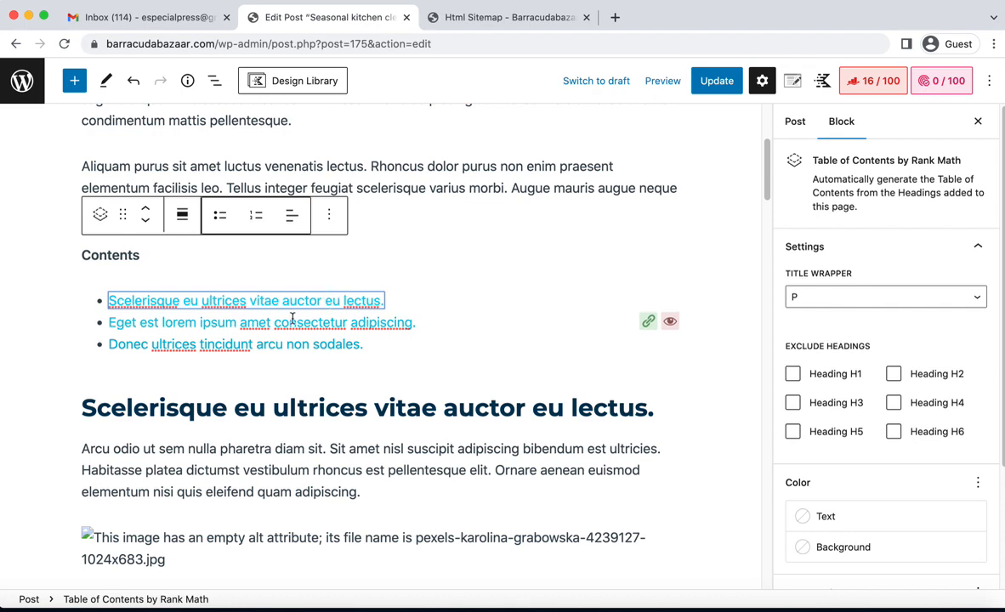
{"action": "left_click", "coordinate": [226, 409]}
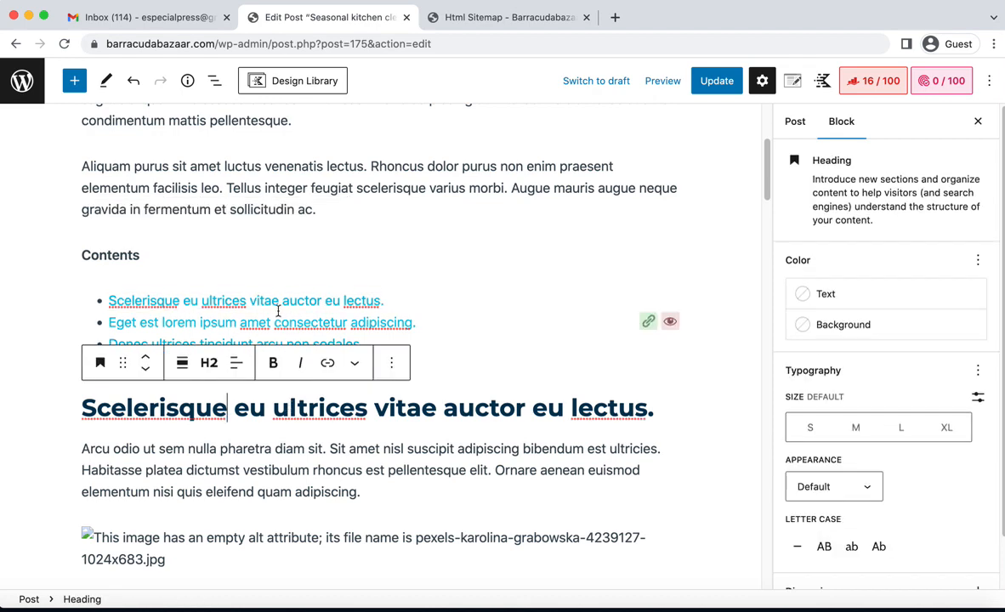
{"action": "left_click", "coordinate": [205, 301]}
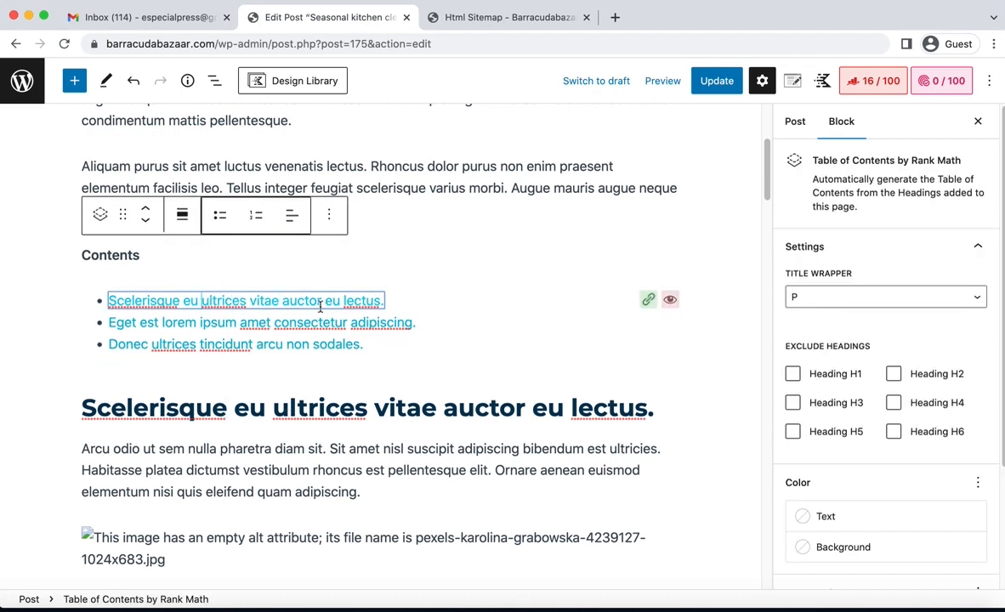
{"action": "scroll", "coordinate": [218, 406], "scroll_direction": "down", "scroll_amount": 15}
{"action": "scroll", "coordinate": [220, 406], "scroll_direction": "down", "scroll_amount": 15}
{"action": "scroll", "coordinate": [220, 405], "scroll_direction": "up", "scroll_amount": 4}
{"action": "scroll", "coordinate": [220, 405], "scroll_direction": "up", "scroll_amount": 15}
{"action": "scroll", "coordinate": [107, 303], "scroll_direction": "down", "scroll_amount": 4}
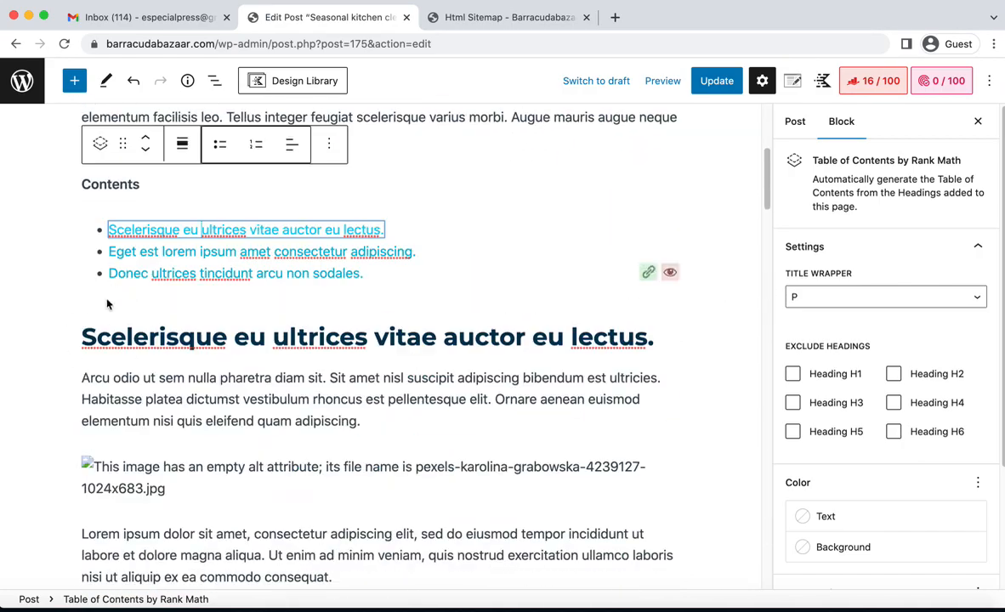
Select the Table of Contents block and show the post's block structure in List View.
{"action": "left_click", "coordinate": [40, 298]}
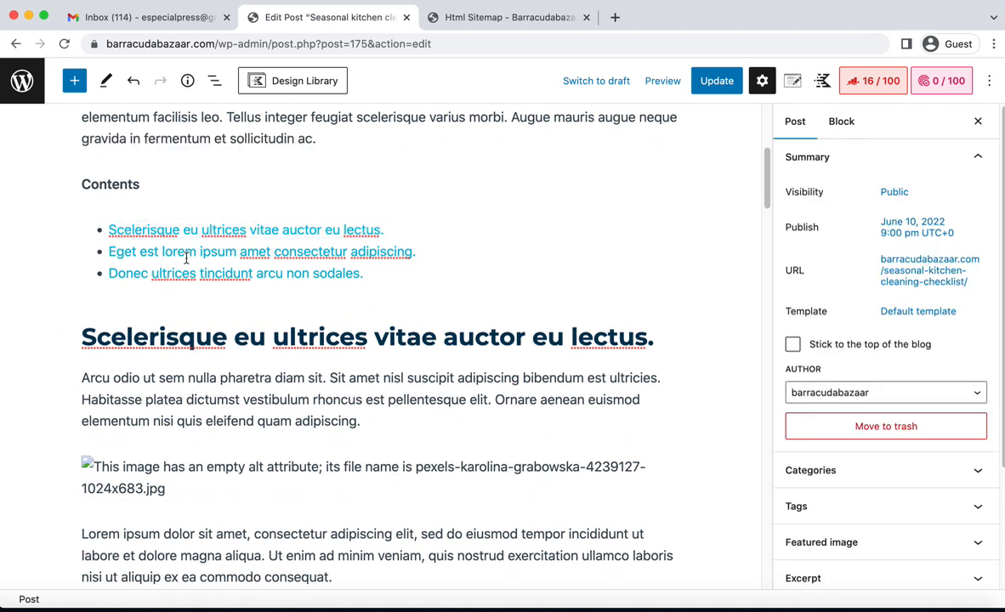
{"action": "left_click", "coordinate": [247, 230]}
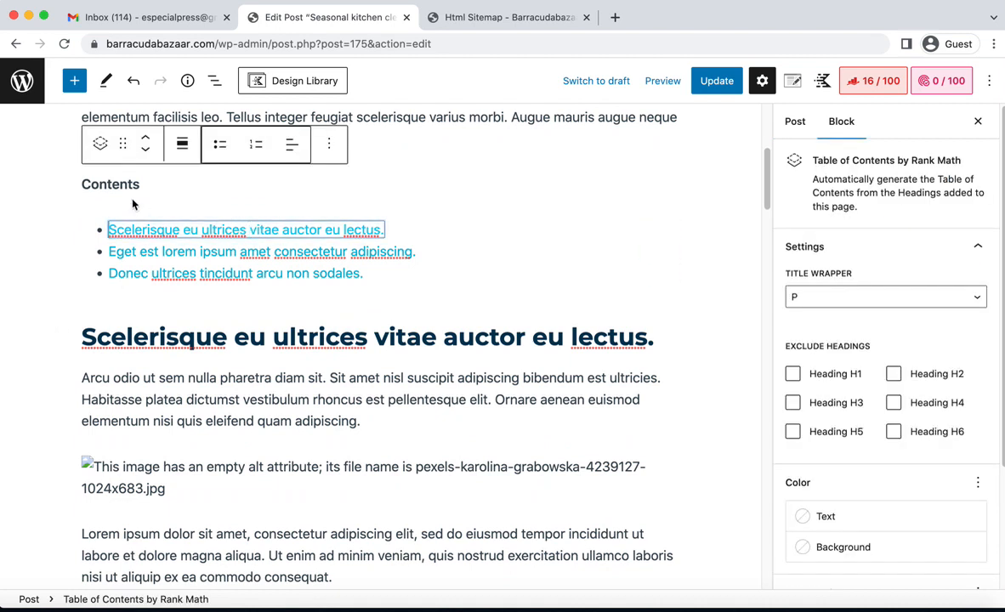
{"action": "left_click", "coordinate": [95, 184]}
{"action": "left_click", "coordinate": [215, 81]}
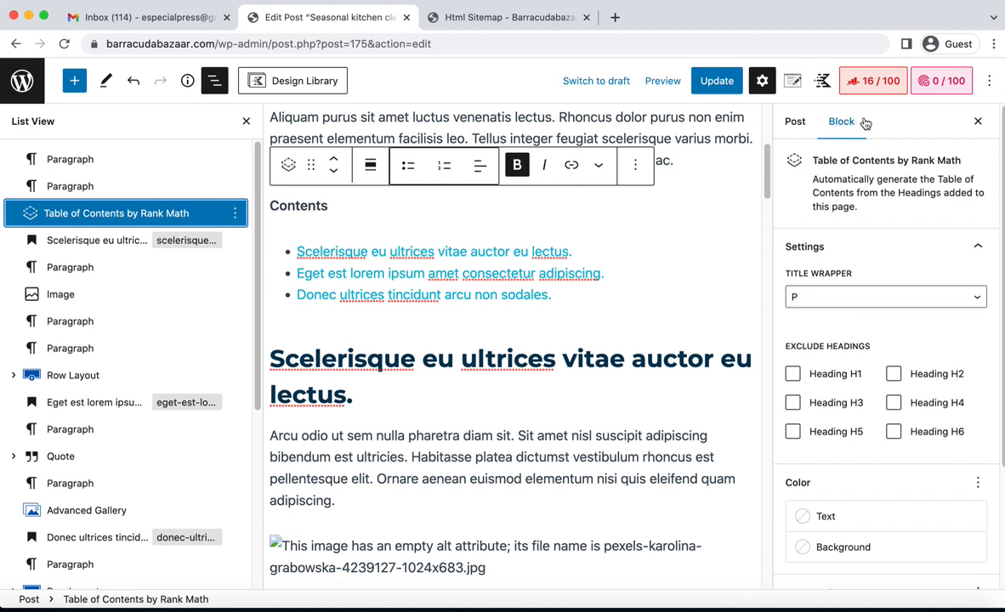
Try excluding H1 headings from the table of contents, and clear that exclusion again.
{"action": "scroll", "coordinate": [868, 326], "scroll_direction": "down", "scroll_amount": 1}
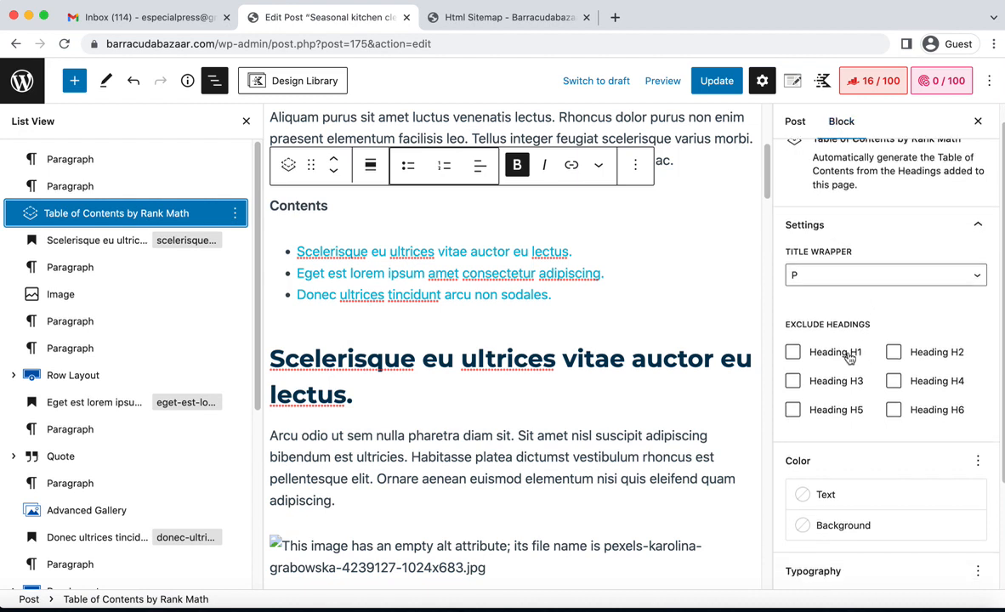
{"action": "left_click", "coordinate": [835, 352]}
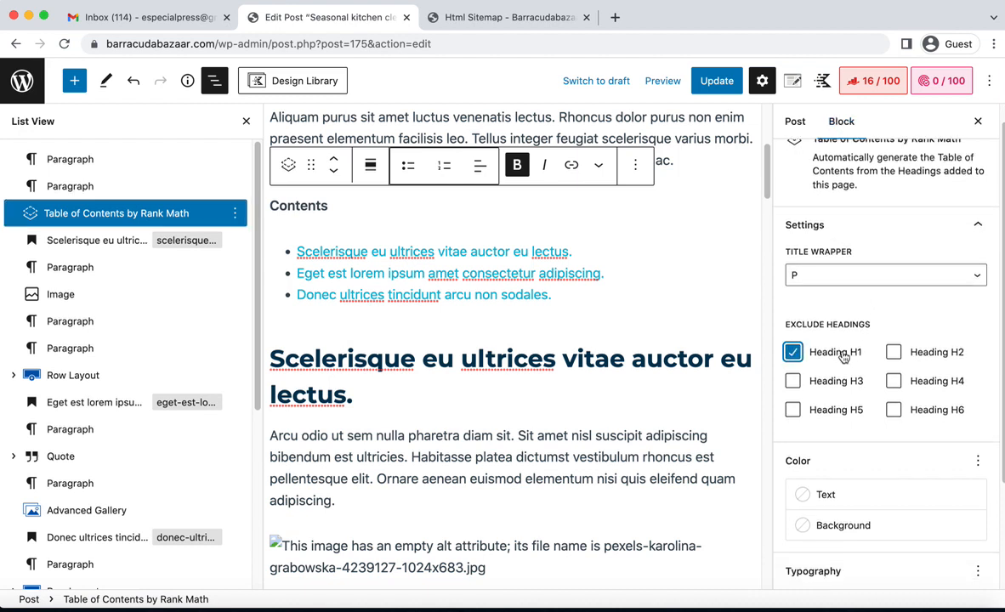
{"action": "left_click", "coordinate": [837, 353]}
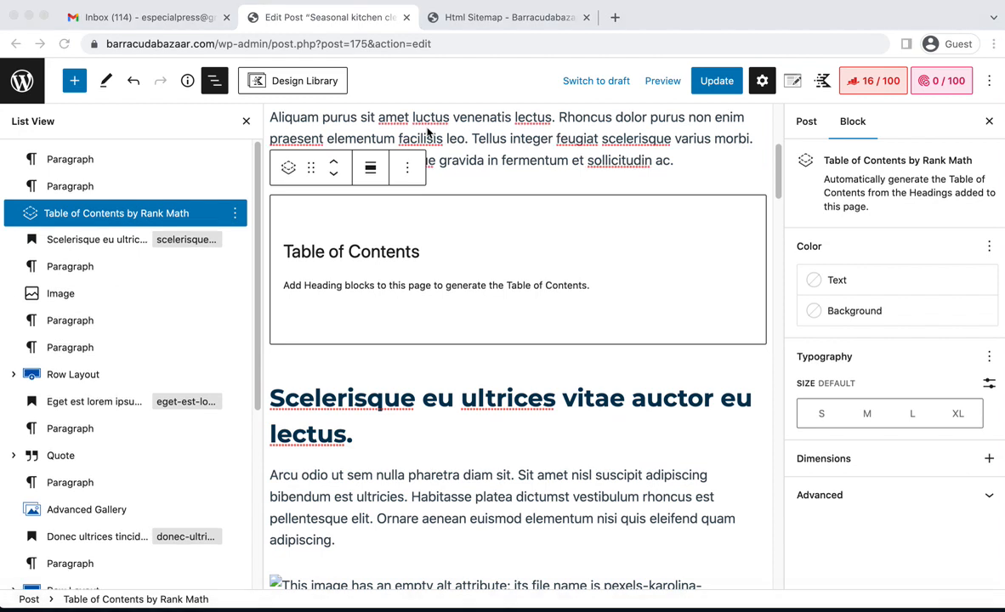
Leave the post editor for the list of all posts, and open the Rank Math dashboard.
{"action": "left_click", "coordinate": [25, 83]}
{"action": "left_click", "coordinate": [618, 221]}
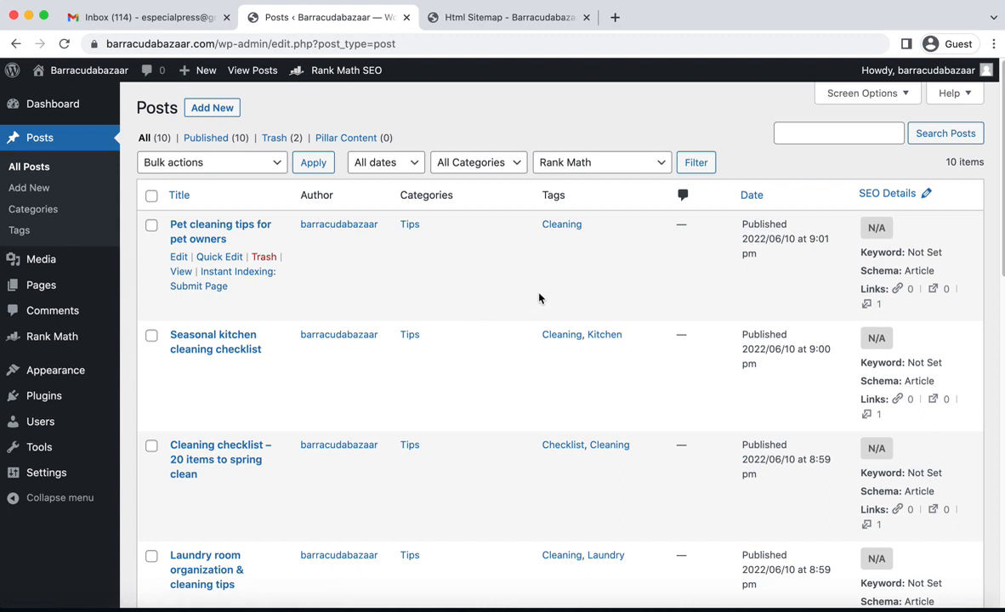
{"action": "mouse_move", "coordinate": [68, 338]}
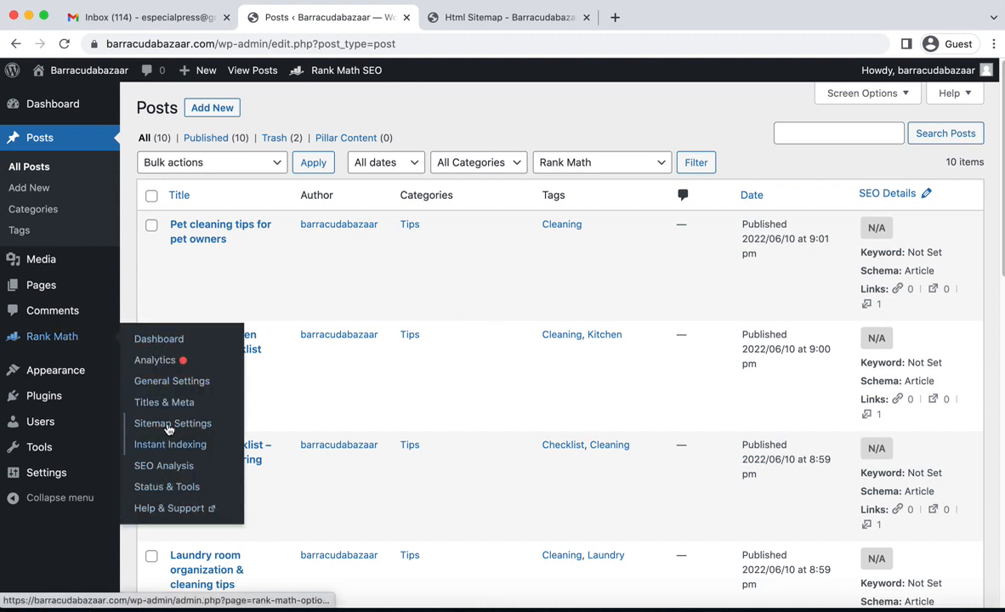
{"action": "left_click", "coordinate": [146, 338]}
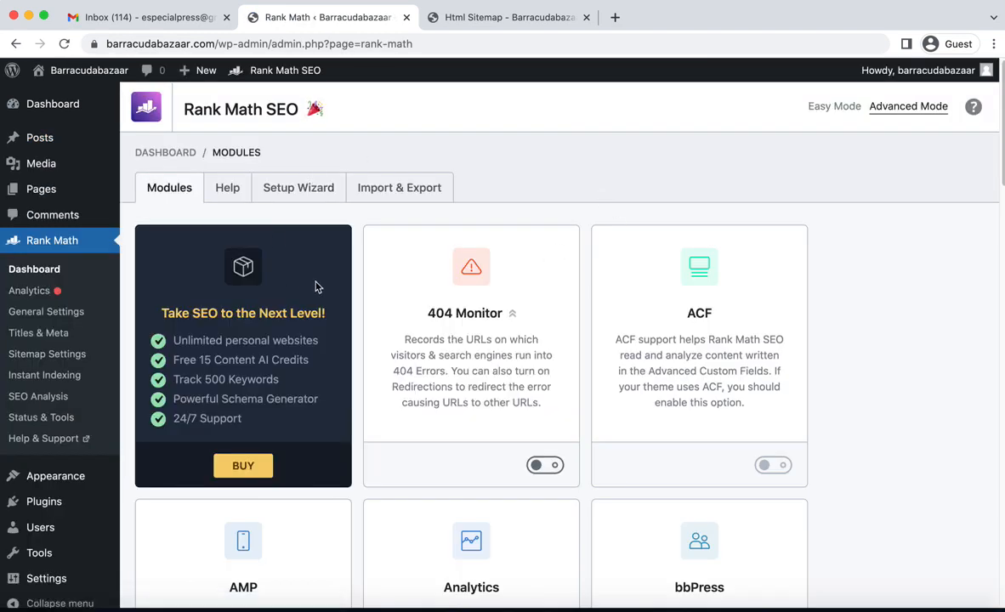
Open the "Pet cleaning tips for pet owners" post for editing and show its Rank Math general SEO settings.
{"action": "left_click", "coordinate": [37, 137]}
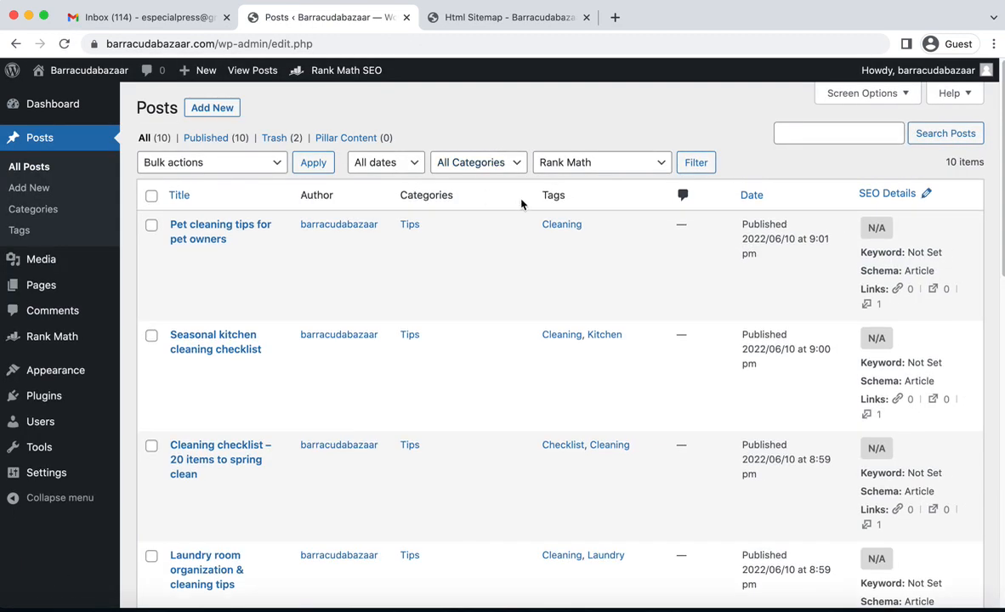
{"action": "mouse_move", "coordinate": [354, 275]}
{"action": "scroll", "coordinate": [457, 267], "scroll_direction": "down", "scroll_amount": 1}
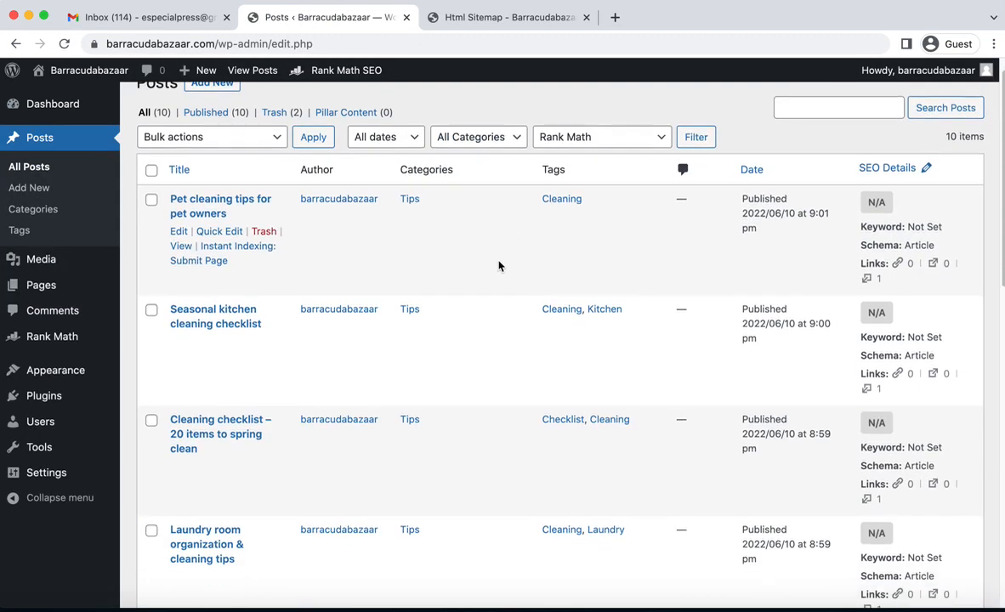
{"action": "left_click", "coordinate": [179, 228]}
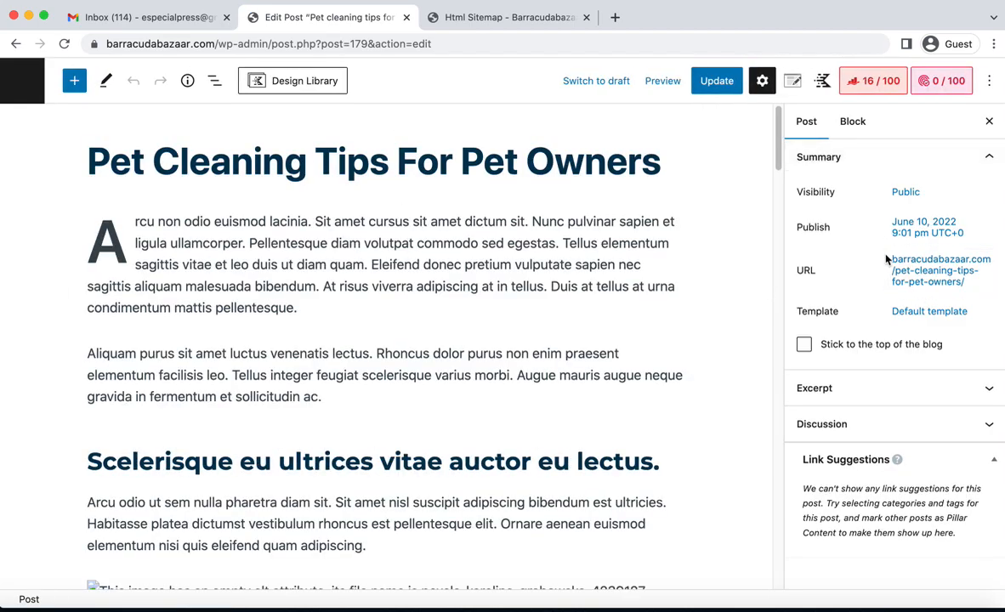
{"action": "left_click", "coordinate": [871, 81]}
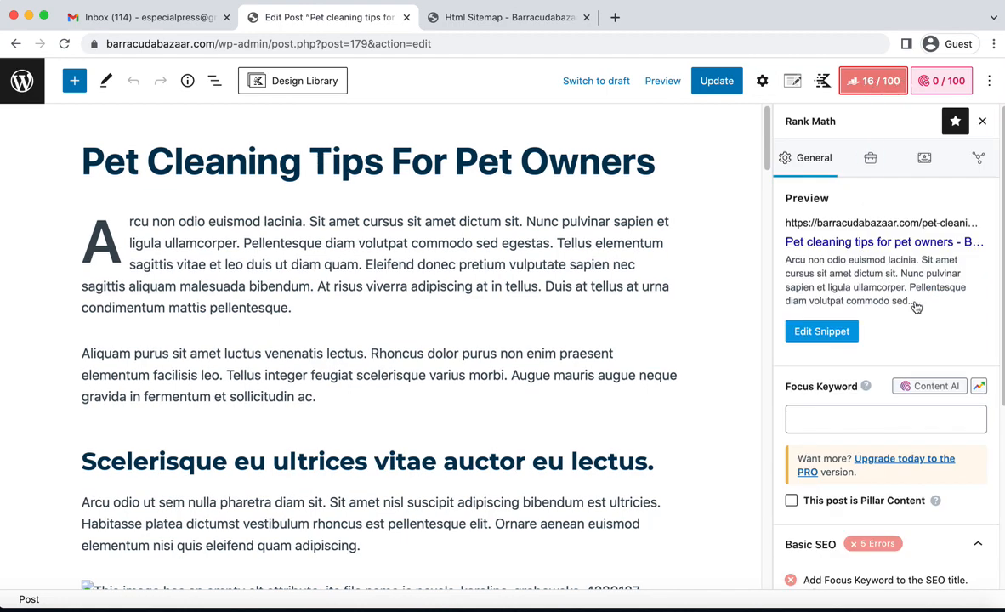
{"action": "scroll", "coordinate": [892, 312], "scroll_direction": "down", "scroll_amount": 1}
{"action": "scroll", "coordinate": [892, 313], "scroll_direction": "down", "scroll_amount": 1}
Copy the post title into the focus keyword, setting it to "Pet cleaning tips for pet owners".
{"action": "left_click", "coordinate": [827, 314]}
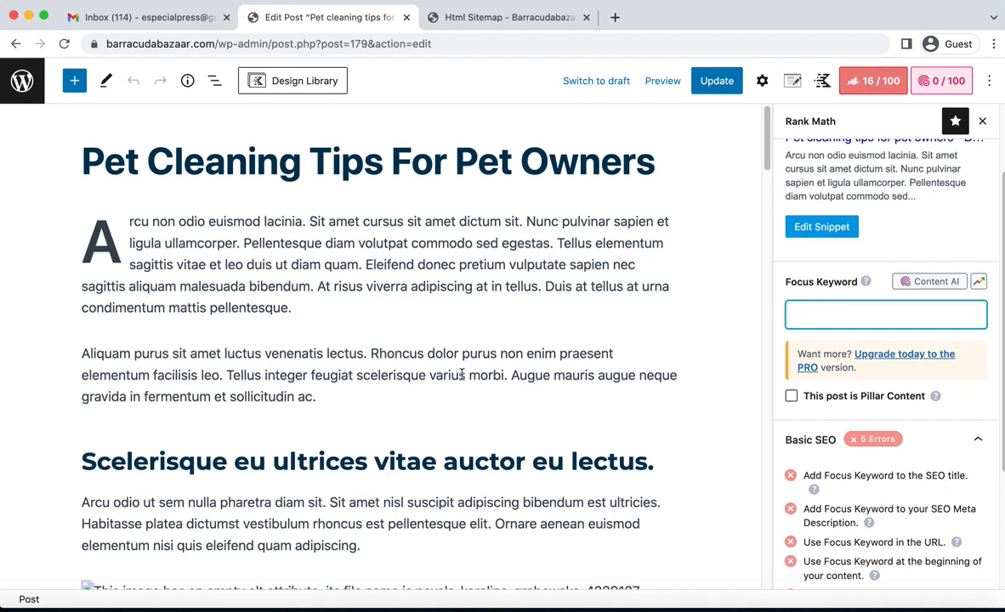
{"action": "left_click", "coordinate": [208, 158]}
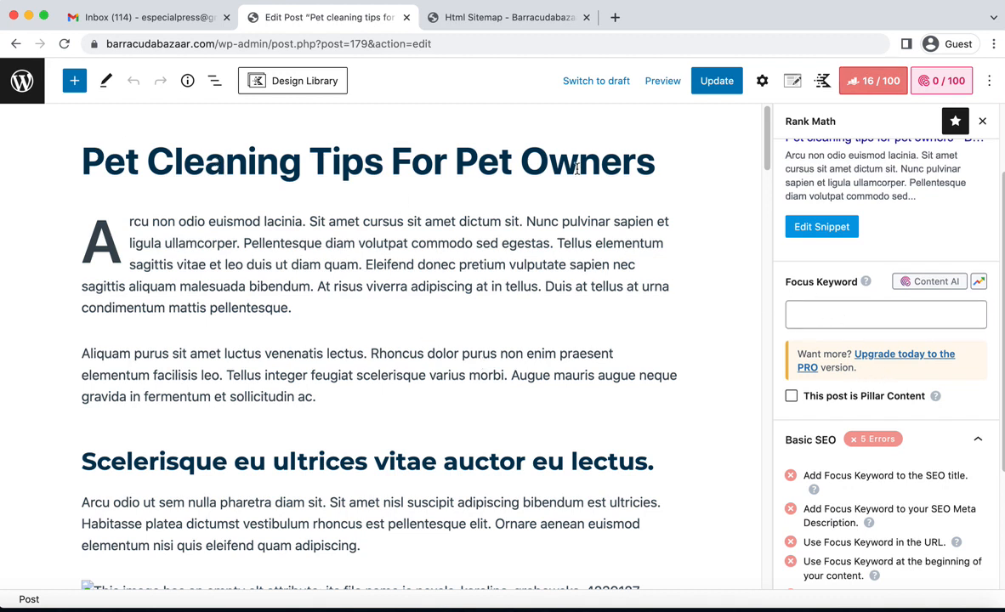
{"action": "left_click_drag", "start_coordinate": [656, 160], "coordinate": [90, 155]}
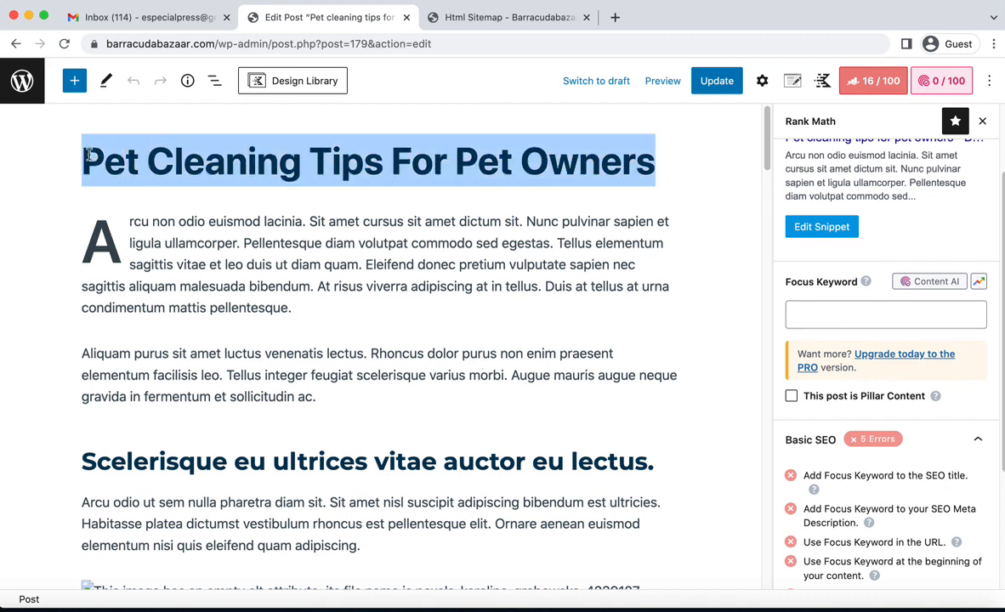
{"action": "right_click", "coordinate": [228, 162]}
{"action": "left_click", "coordinate": [255, 261]}
{"action": "right_click", "coordinate": [845, 315]}
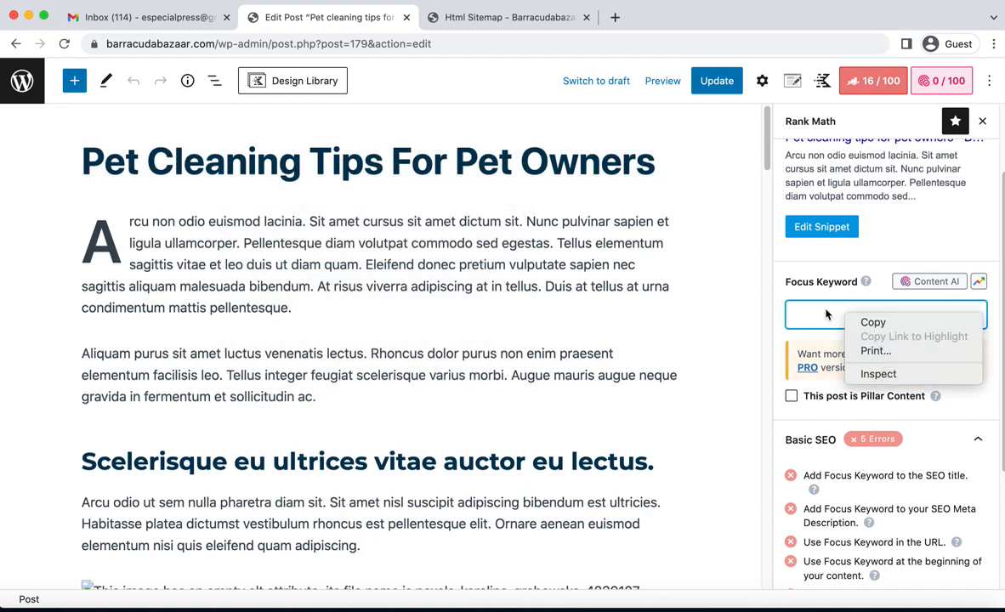
{"action": "left_click", "coordinate": [827, 313]}
{"action": "key", "text": "super+v"}
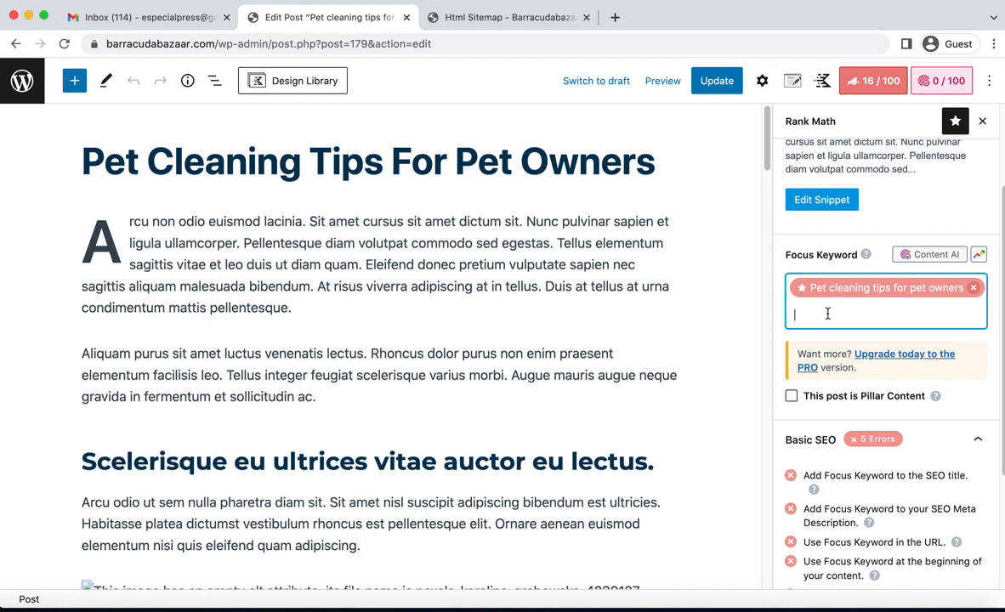
{"action": "left_click", "coordinate": [840, 230]}
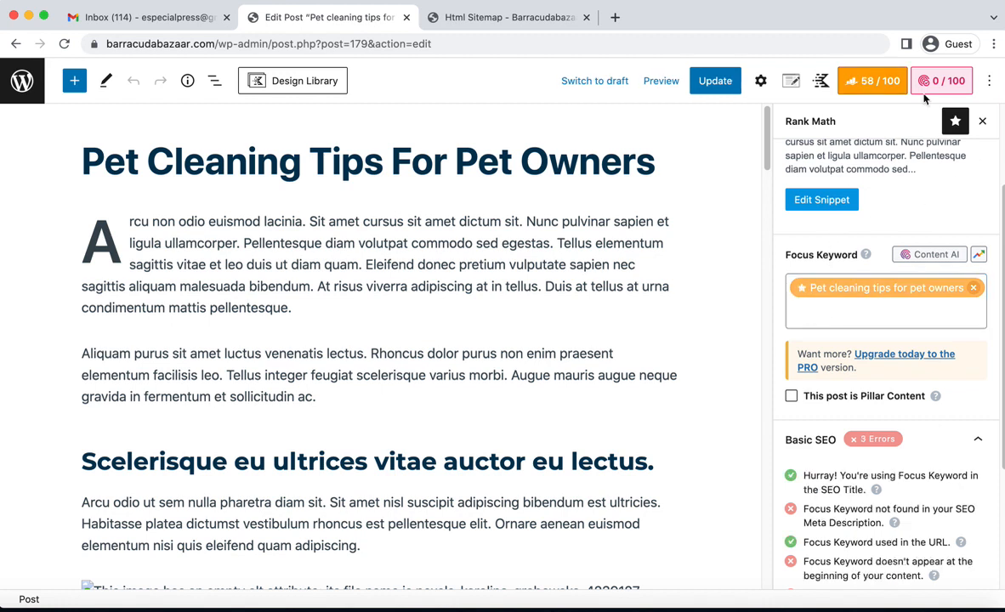
Look over the Basic SEO checks for the post's new focus keyword.
{"action": "scroll", "coordinate": [961, 425], "scroll_direction": "down", "scroll_amount": 5}
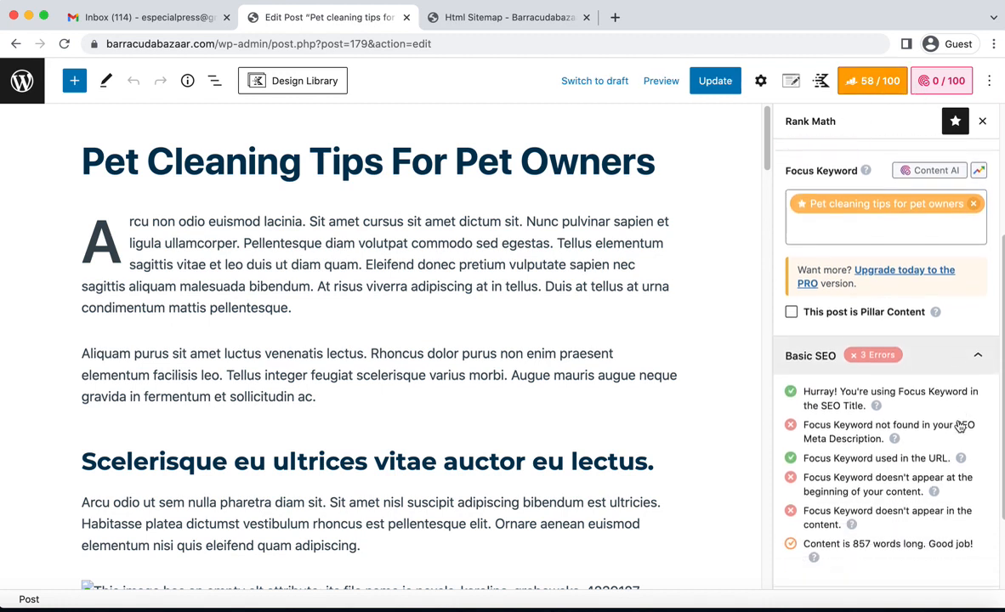
{"action": "scroll", "coordinate": [961, 423], "scroll_direction": "up", "scroll_amount": 3}
{"action": "scroll", "coordinate": [961, 425], "scroll_direction": "up", "scroll_amount": 1}
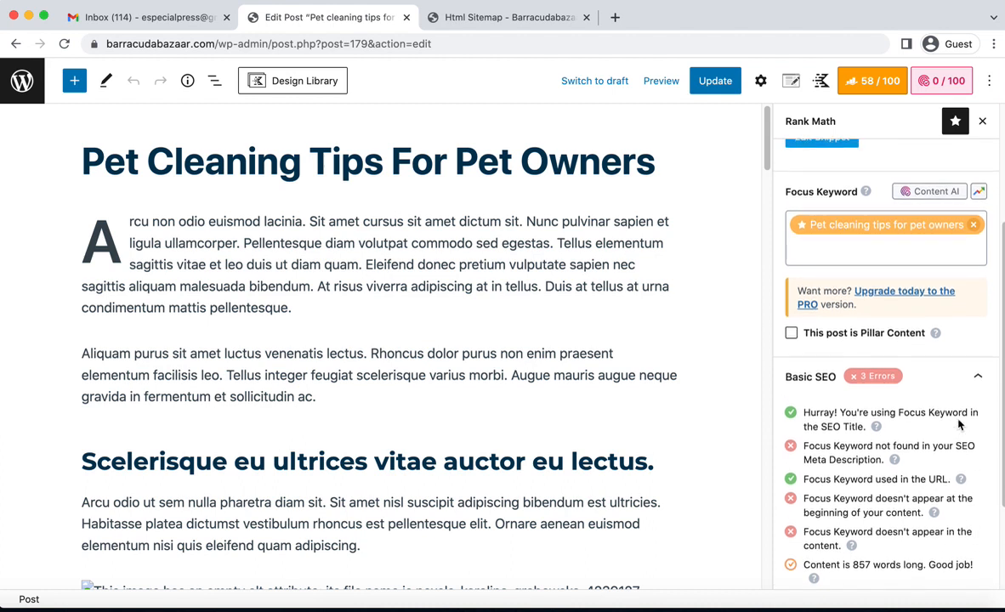
Compare the Basic SEO checks on meta description and content with the post's snippet preview, title and opening paragraph.
{"action": "scroll", "coordinate": [912, 420], "scroll_direction": "down", "scroll_amount": 3}
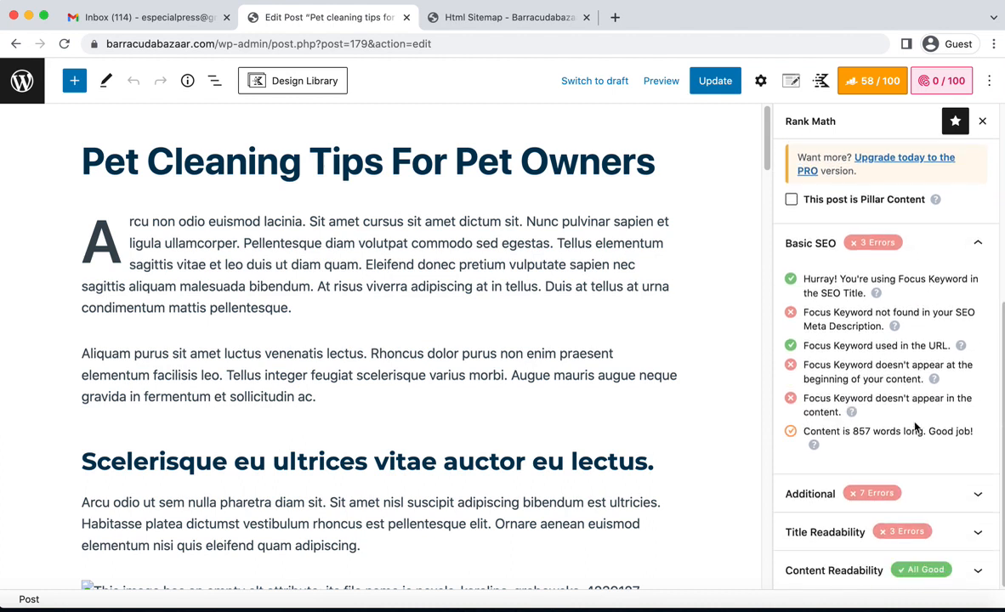
{"action": "scroll", "coordinate": [913, 425], "scroll_direction": "up", "scroll_amount": 1}
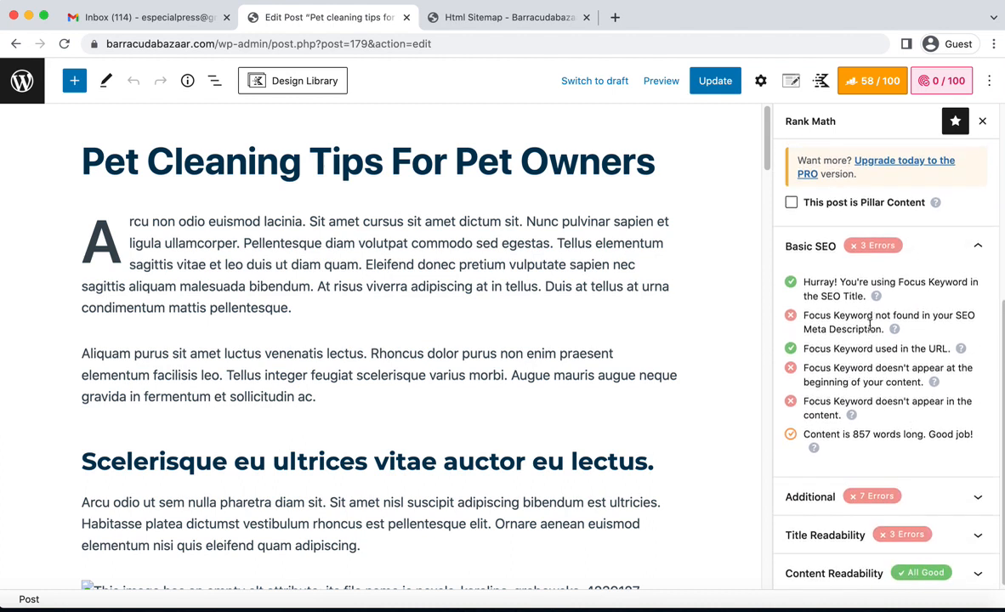
{"action": "left_click_drag", "start_coordinate": [805, 316], "coordinate": [876, 332]}
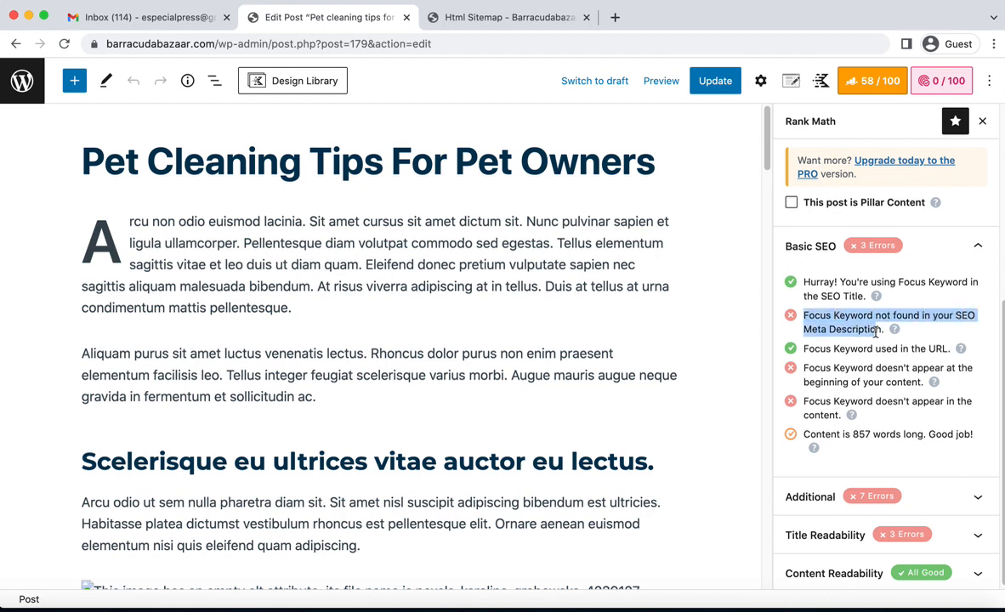
{"action": "scroll", "coordinate": [808, 384], "scroll_direction": "up", "scroll_amount": 5}
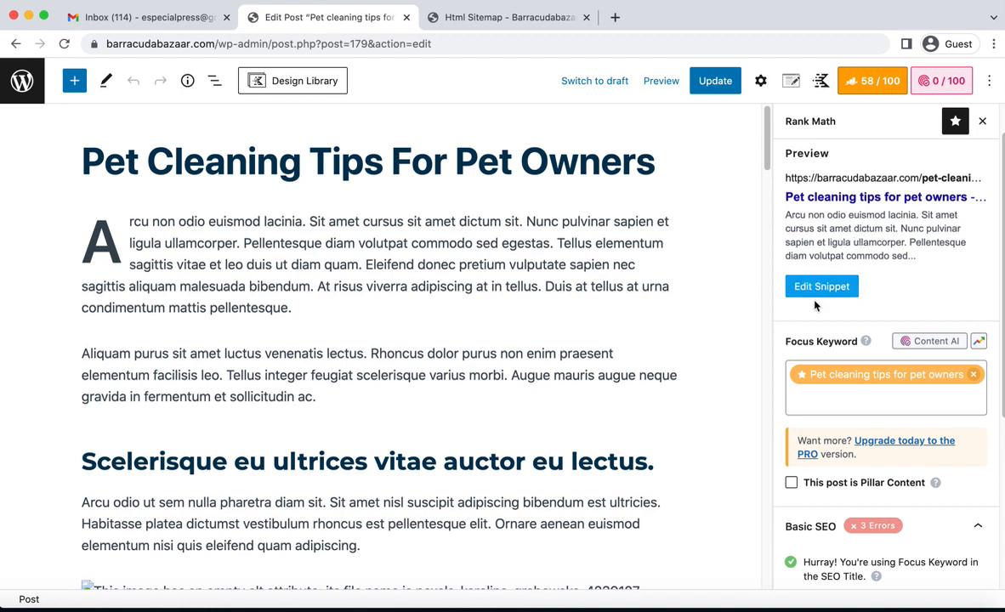
{"action": "scroll", "coordinate": [917, 335], "scroll_direction": "down", "scroll_amount": 3}
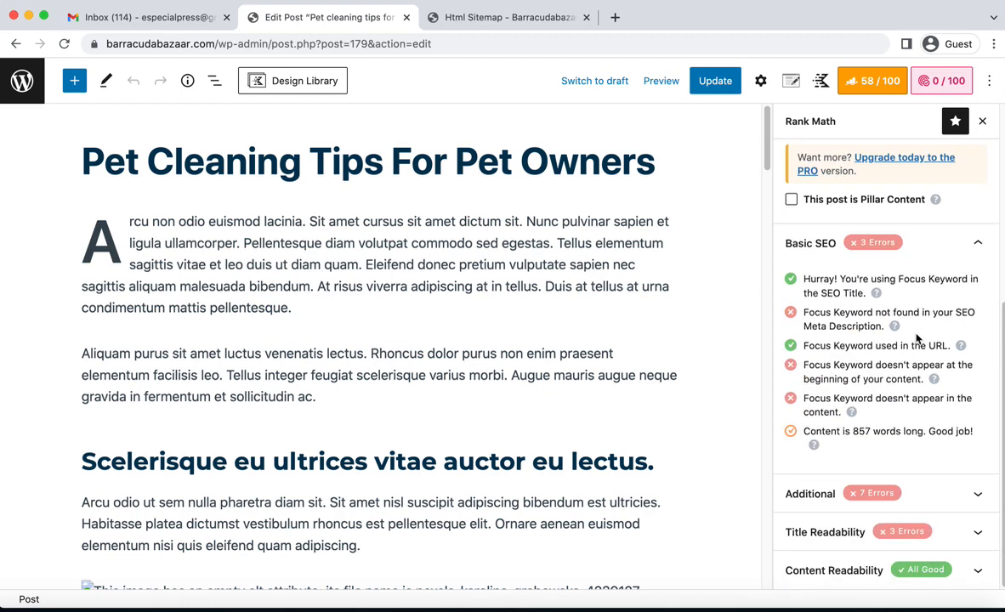
{"action": "scroll", "coordinate": [821, 248], "scroll_direction": "up", "scroll_amount": 3}
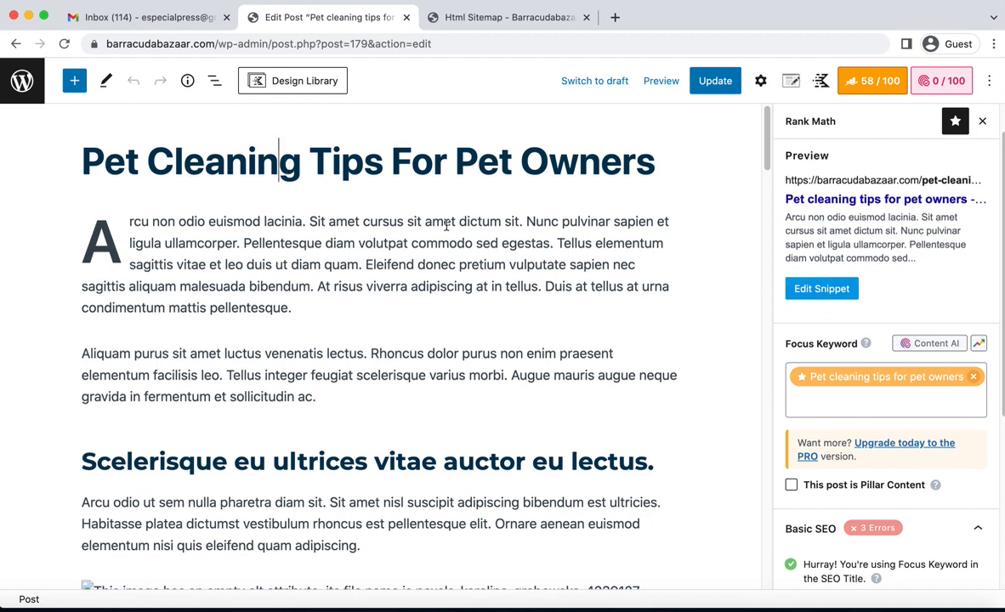
{"action": "scroll", "coordinate": [909, 473], "scroll_direction": "down", "scroll_amount": 3}
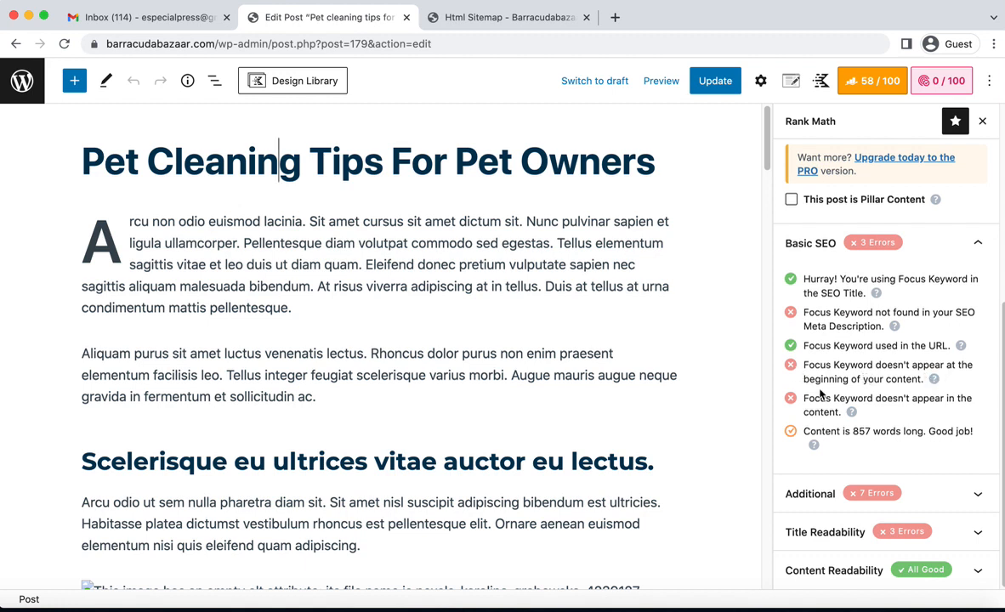
{"action": "left_click", "coordinate": [138, 232]}
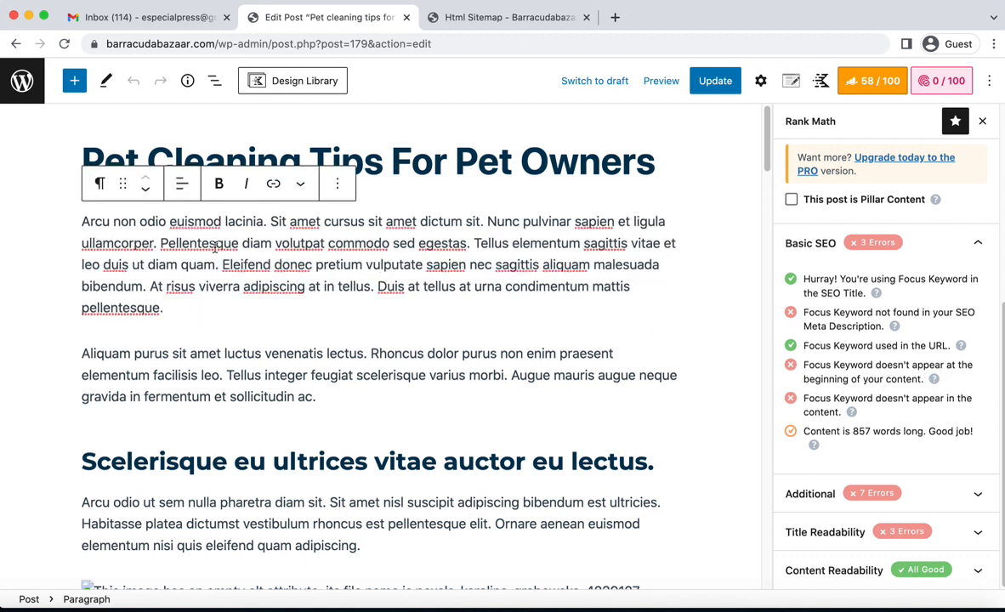
{"action": "left_click", "coordinate": [720, 389]}
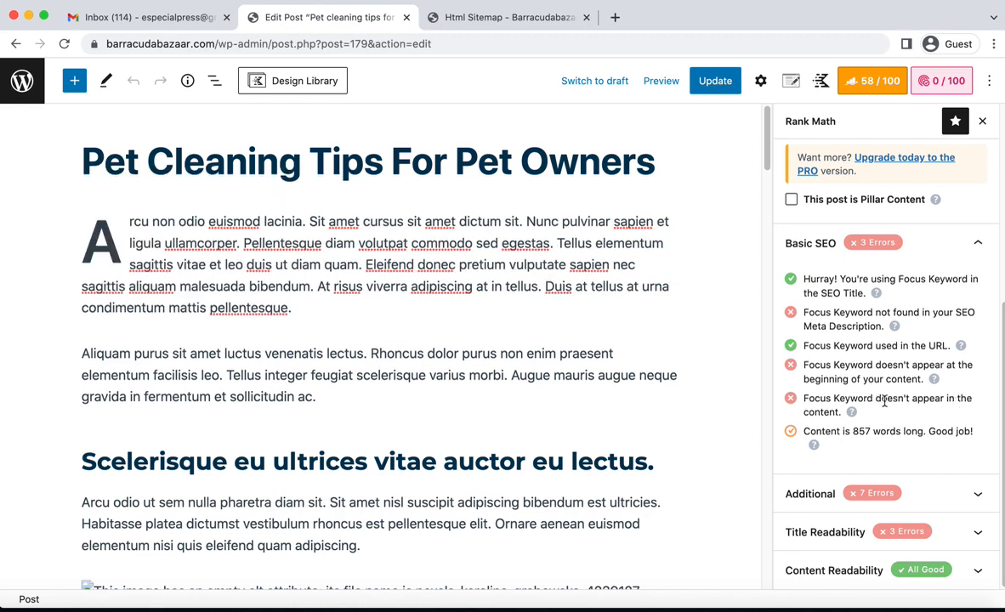
Expand the Additional SEO checks and read the recommendations on subheadings, keyword density and external links.
{"action": "left_click", "coordinate": [899, 496]}
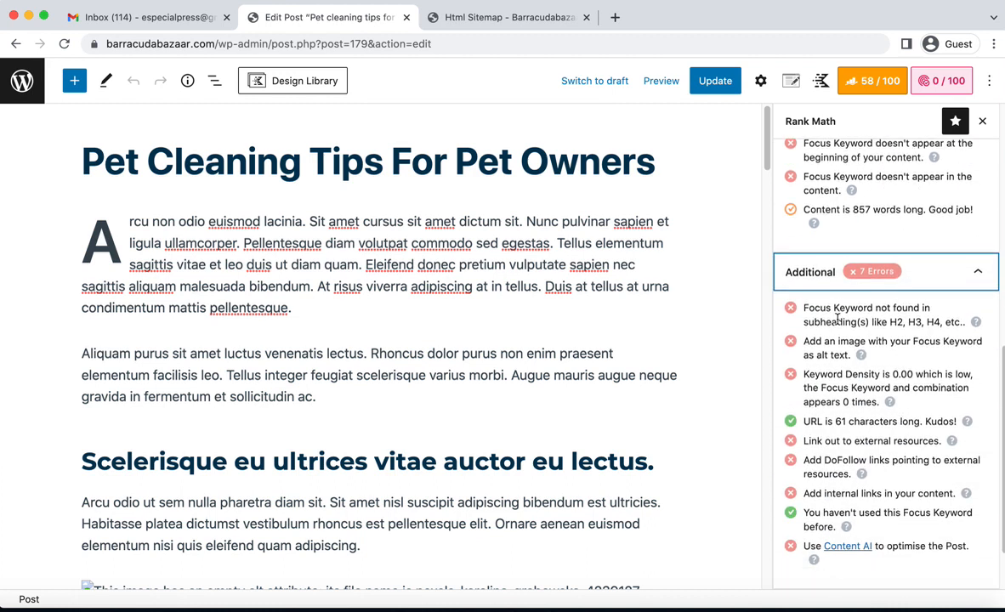
{"action": "left_click", "coordinate": [835, 324]}
{"action": "left_click_drag", "start_coordinate": [891, 323], "coordinate": [956, 321]}
{"action": "left_click", "coordinate": [917, 326]}
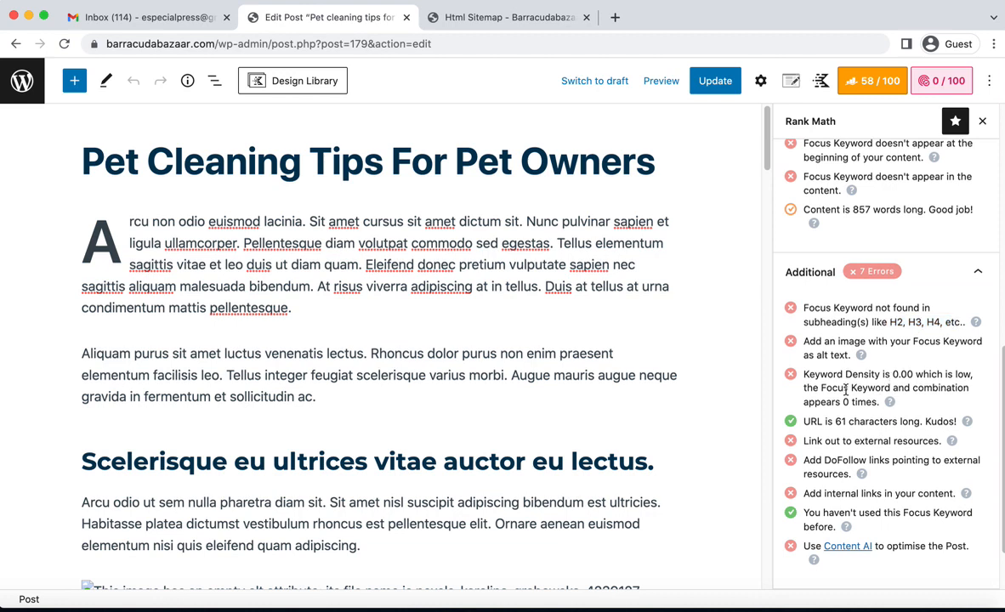
{"action": "left_click_drag", "start_coordinate": [807, 375], "coordinate": [921, 404]}
{"action": "left_click", "coordinate": [888, 389]}
{"action": "left_click_drag", "start_coordinate": [811, 441], "coordinate": [871, 462]}
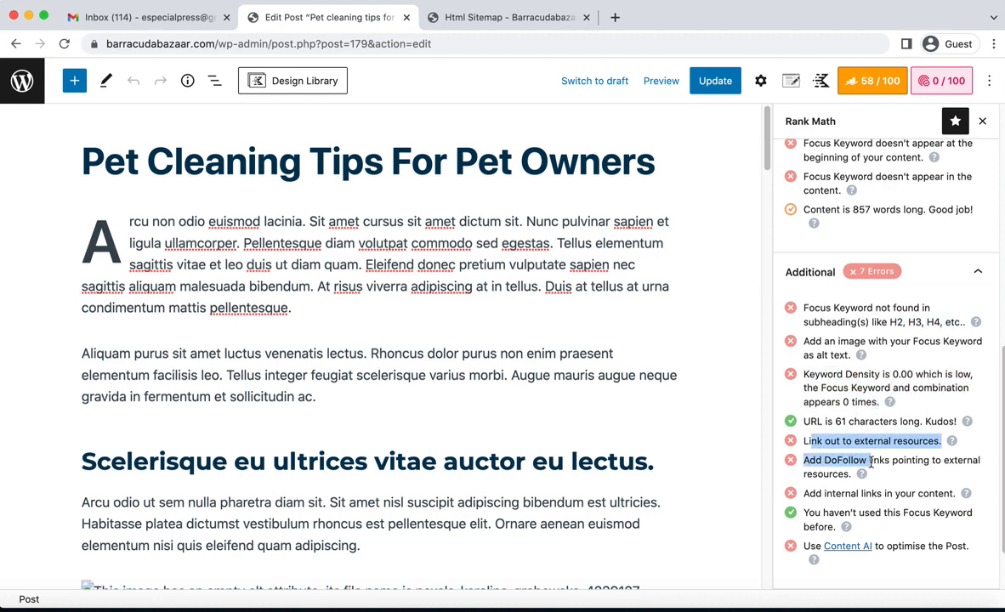
{"action": "left_click", "coordinate": [923, 455]}
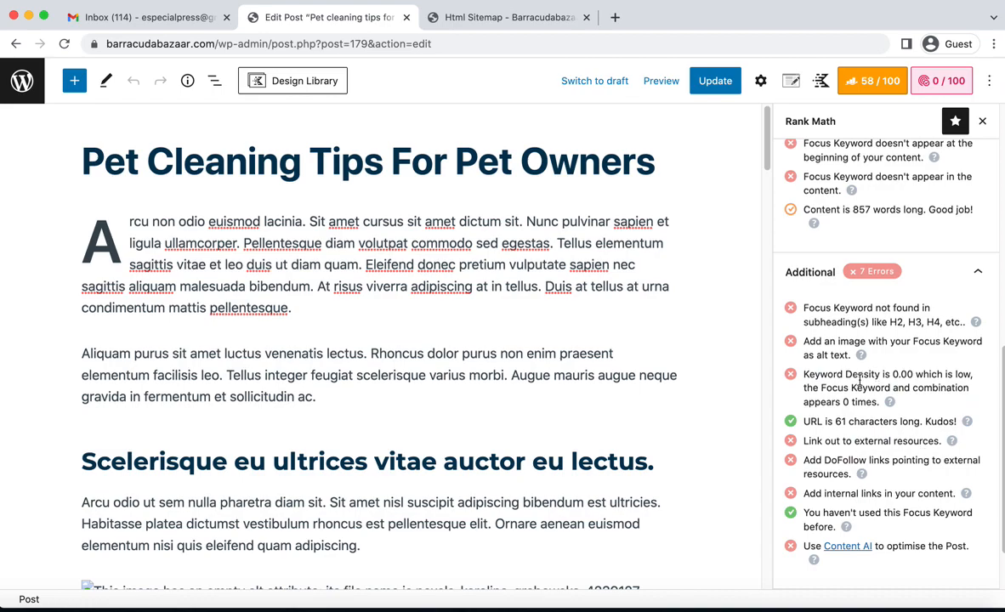
Look through the post's headings, images and body text against the Additional SEO checks.
{"action": "scroll", "coordinate": [460, 344], "scroll_direction": "down", "scroll_amount": 2}
{"action": "scroll", "coordinate": [461, 336], "scroll_direction": "down", "scroll_amount": 15}
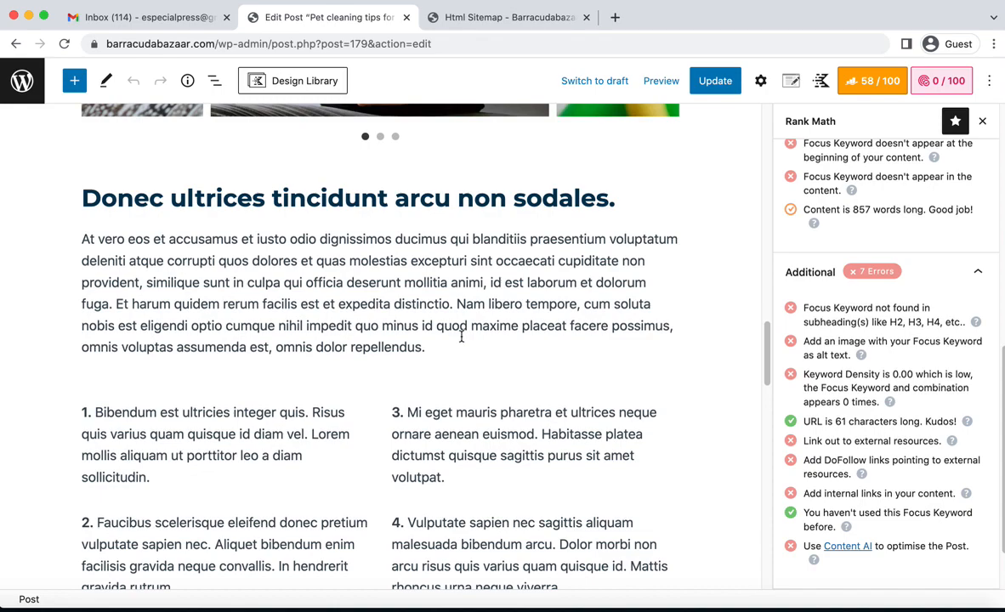
{"action": "scroll", "coordinate": [439, 399], "scroll_direction": "up", "scroll_amount": 10}
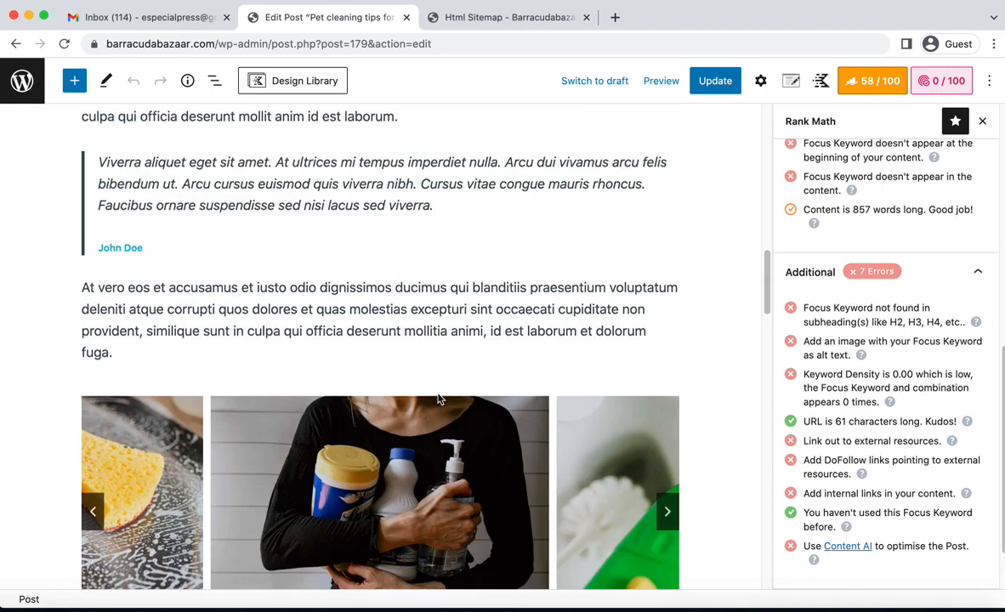
{"action": "scroll", "coordinate": [438, 399], "scroll_direction": "up", "scroll_amount": 3}
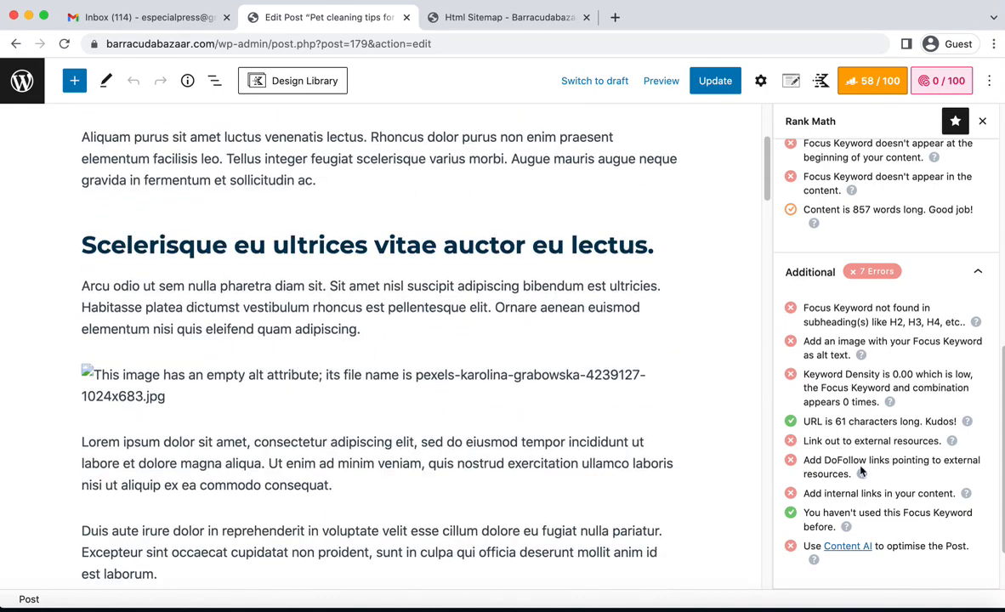
{"action": "scroll", "coordinate": [861, 460], "scroll_direction": "down", "scroll_amount": 2}
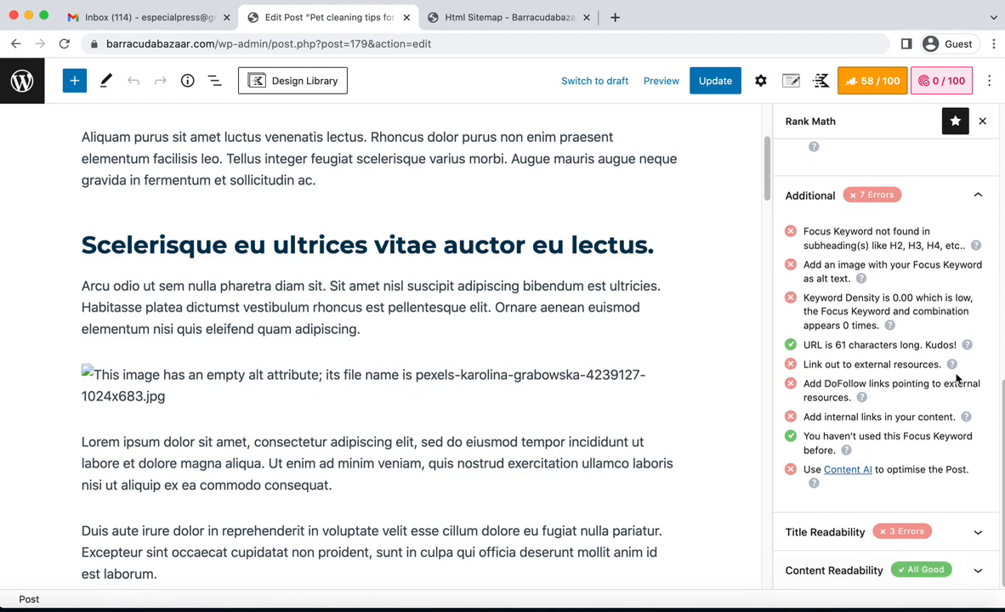
Leave the post editor without updating the post and open the WordPress dashboard home.
{"action": "scroll", "coordinate": [950, 378], "scroll_direction": "up", "scroll_amount": 5}
{"action": "scroll", "coordinate": [951, 377], "scroll_direction": "up", "scroll_amount": 5}
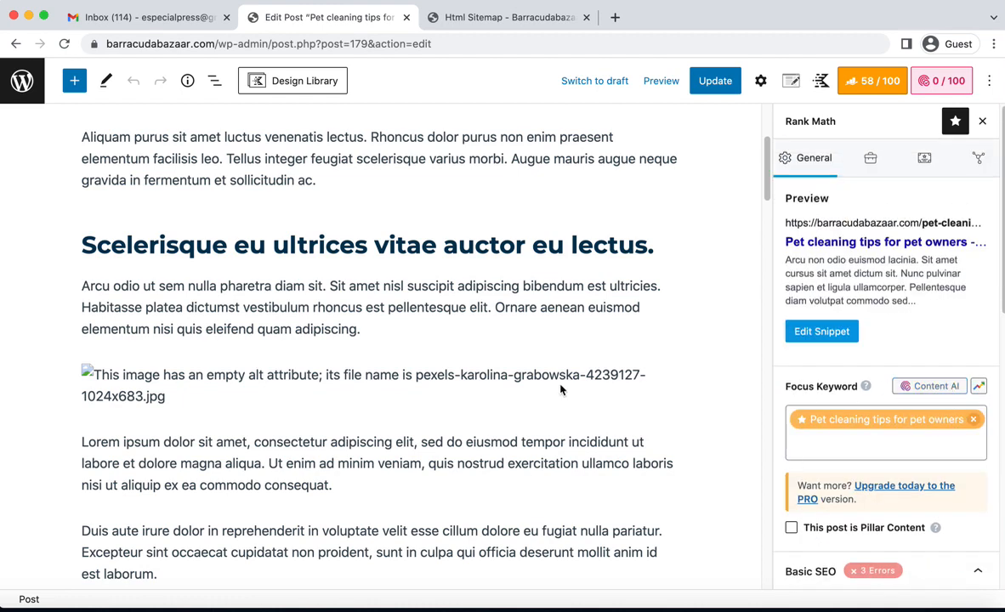
{"action": "scroll", "coordinate": [510, 366], "scroll_direction": "up", "scroll_amount": 3}
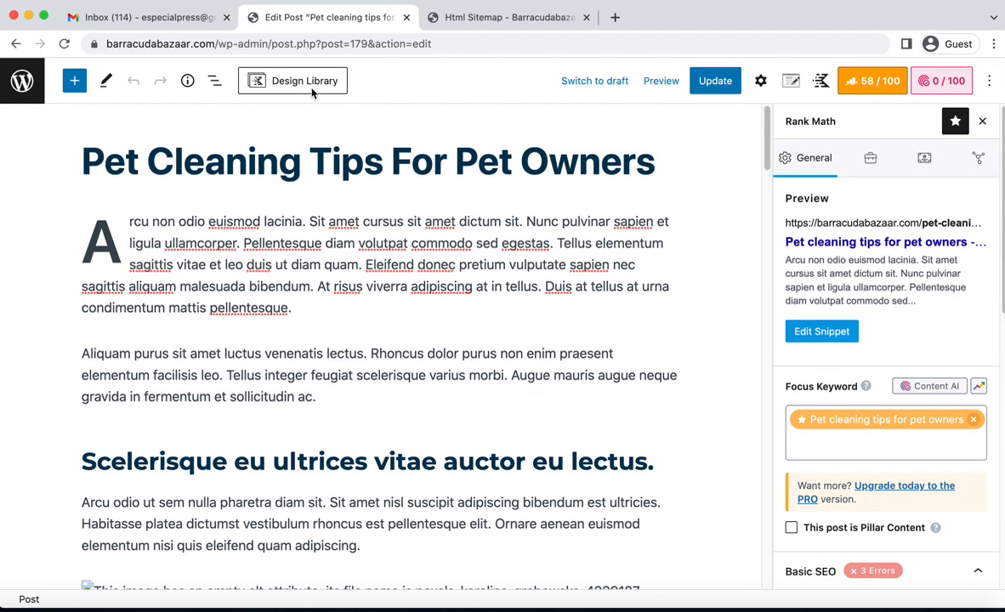
{"action": "left_click", "coordinate": [22, 80]}
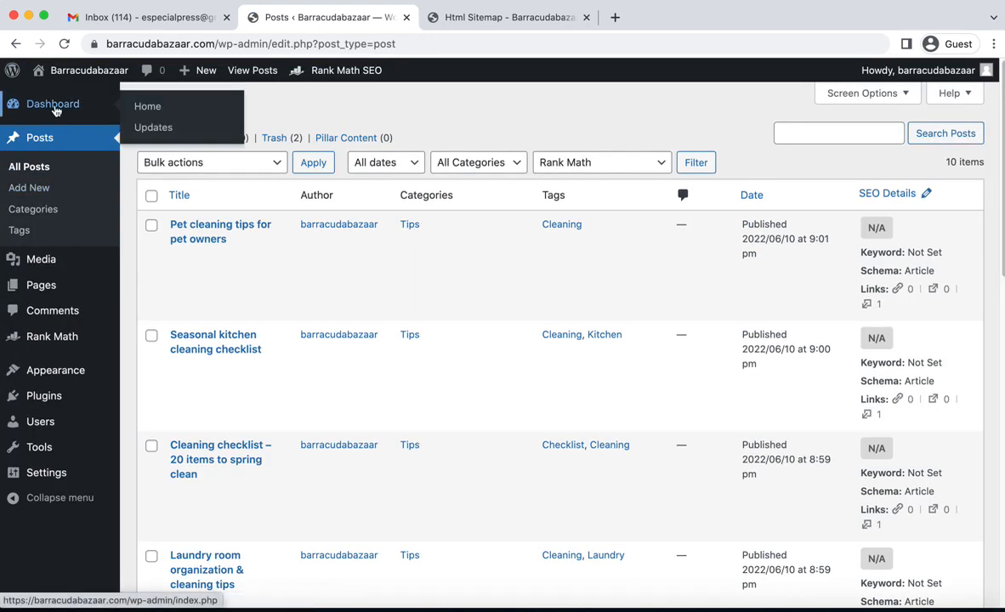
{"action": "left_click", "coordinate": [55, 109]}
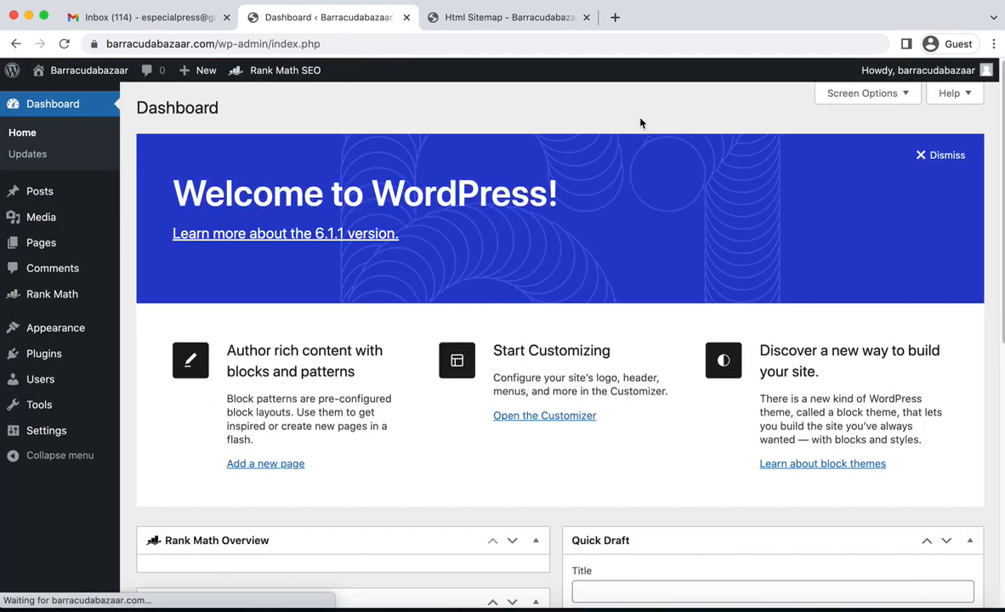